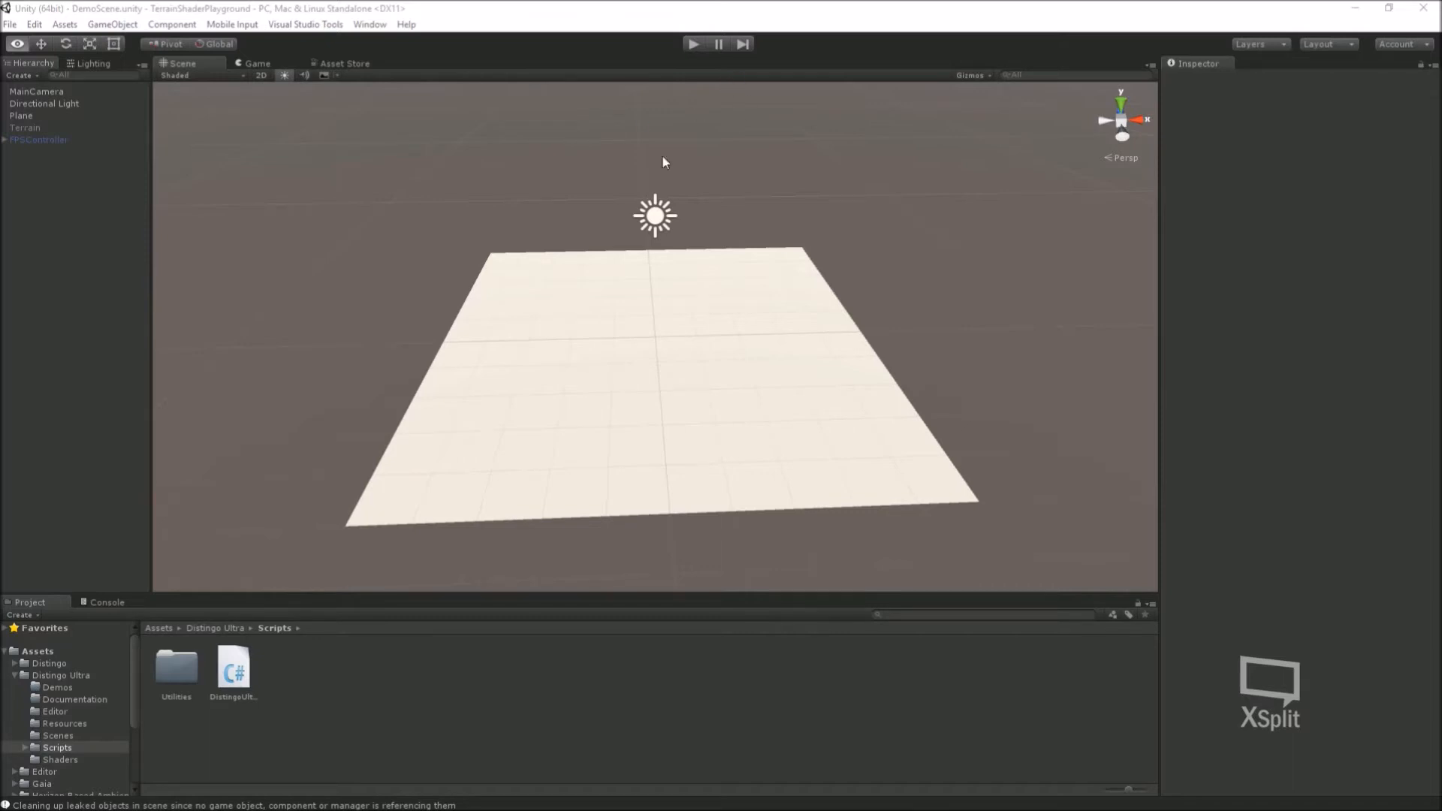
Step: Add the DistingoUltra script from the Distingo Ultra Scripts folder to the Plane object as a component
click(34, 116)
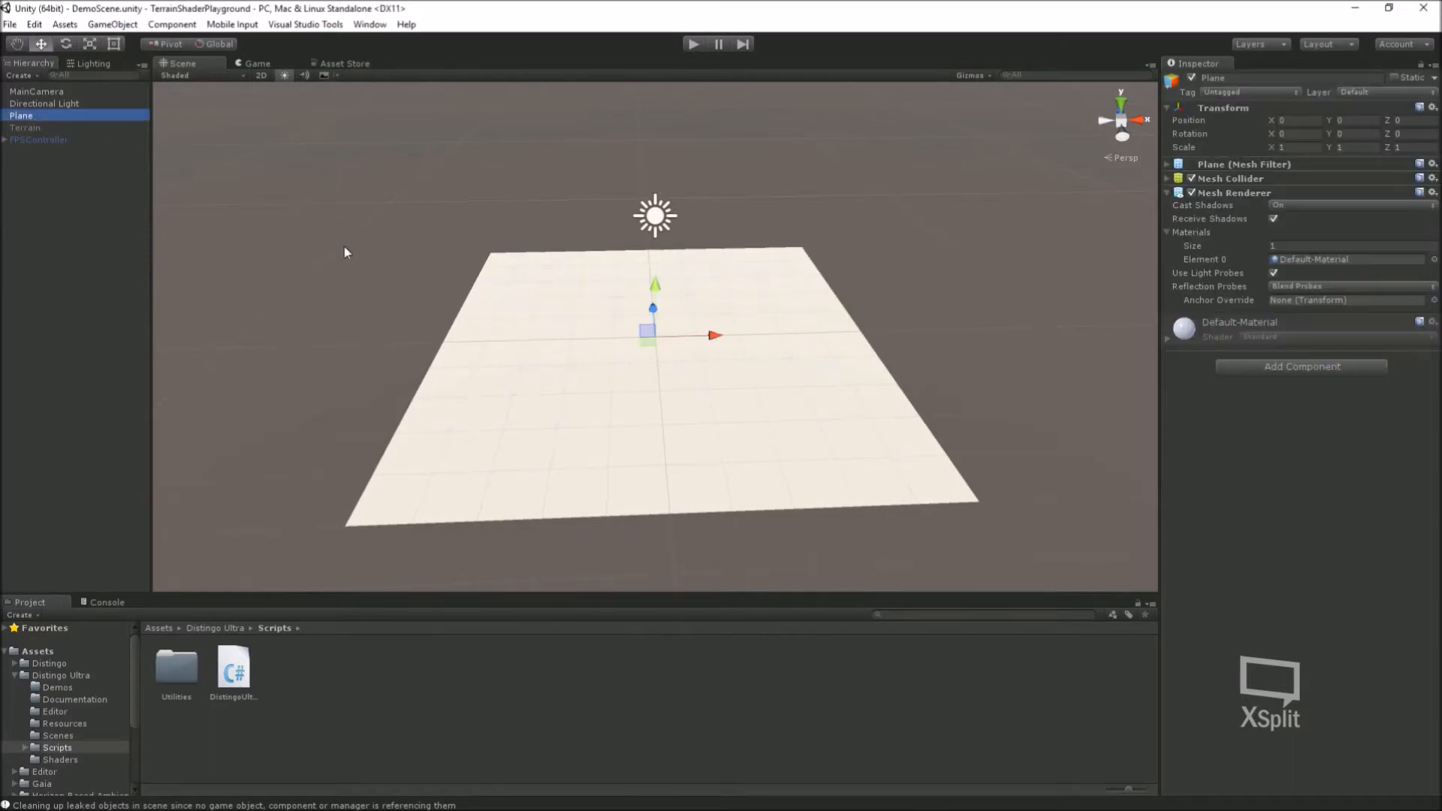
scroll(399, 264, up, 1)
alt+drag(383, 267, 525, 219)
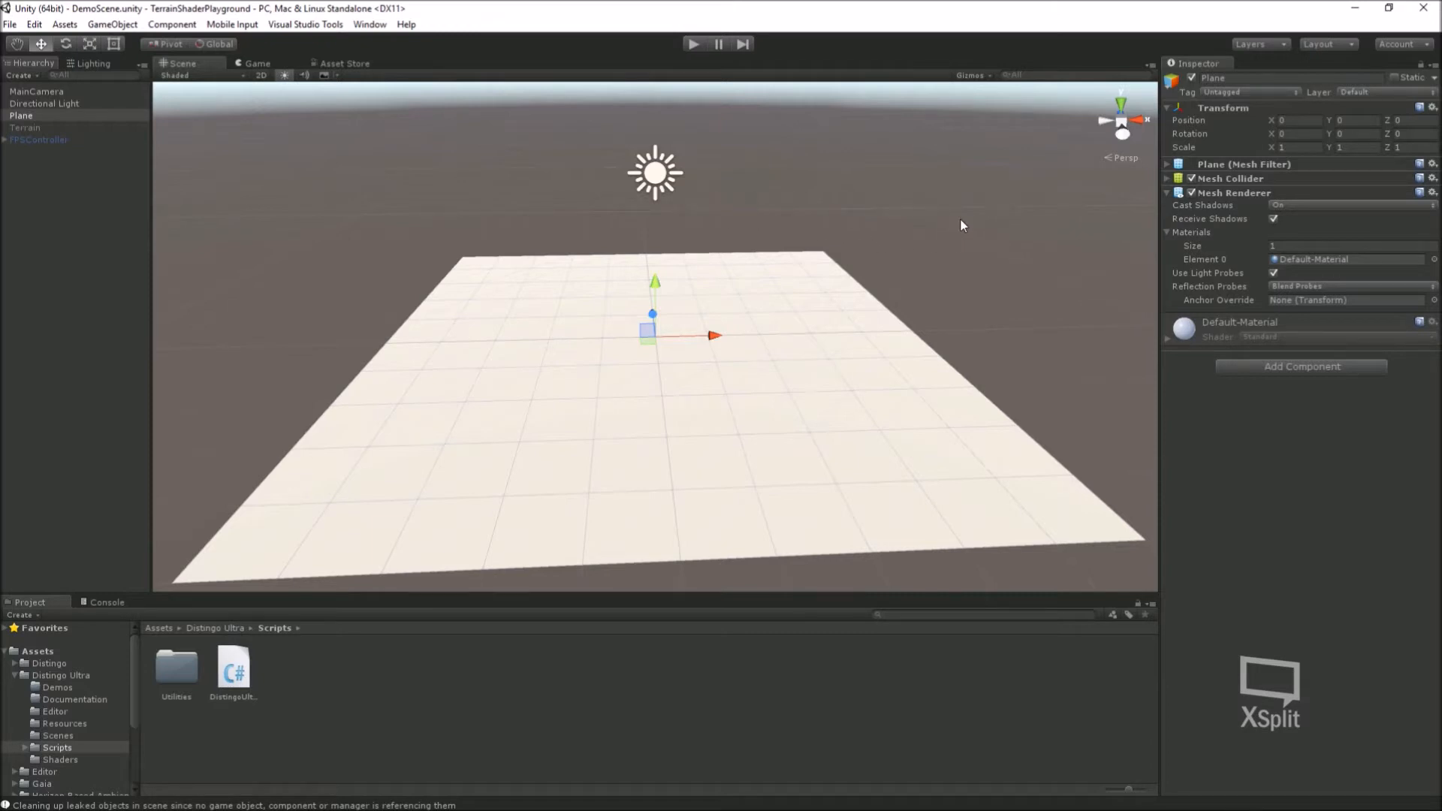
alt+drag(959, 225, 489, 231)
alt+drag(800, 264, 948, 323)
scroll(948, 318, down, 2)
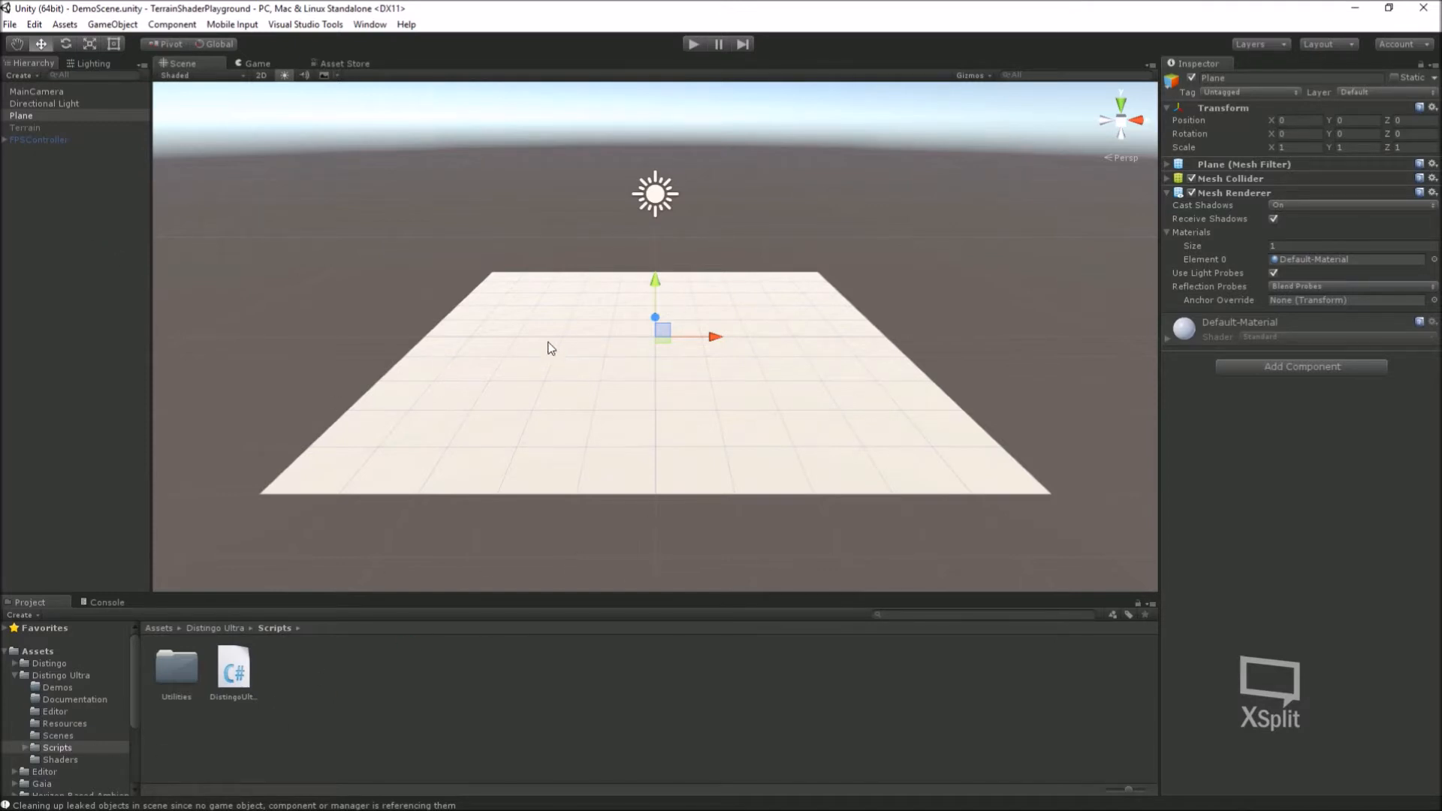
drag(234, 671, 1321, 450)
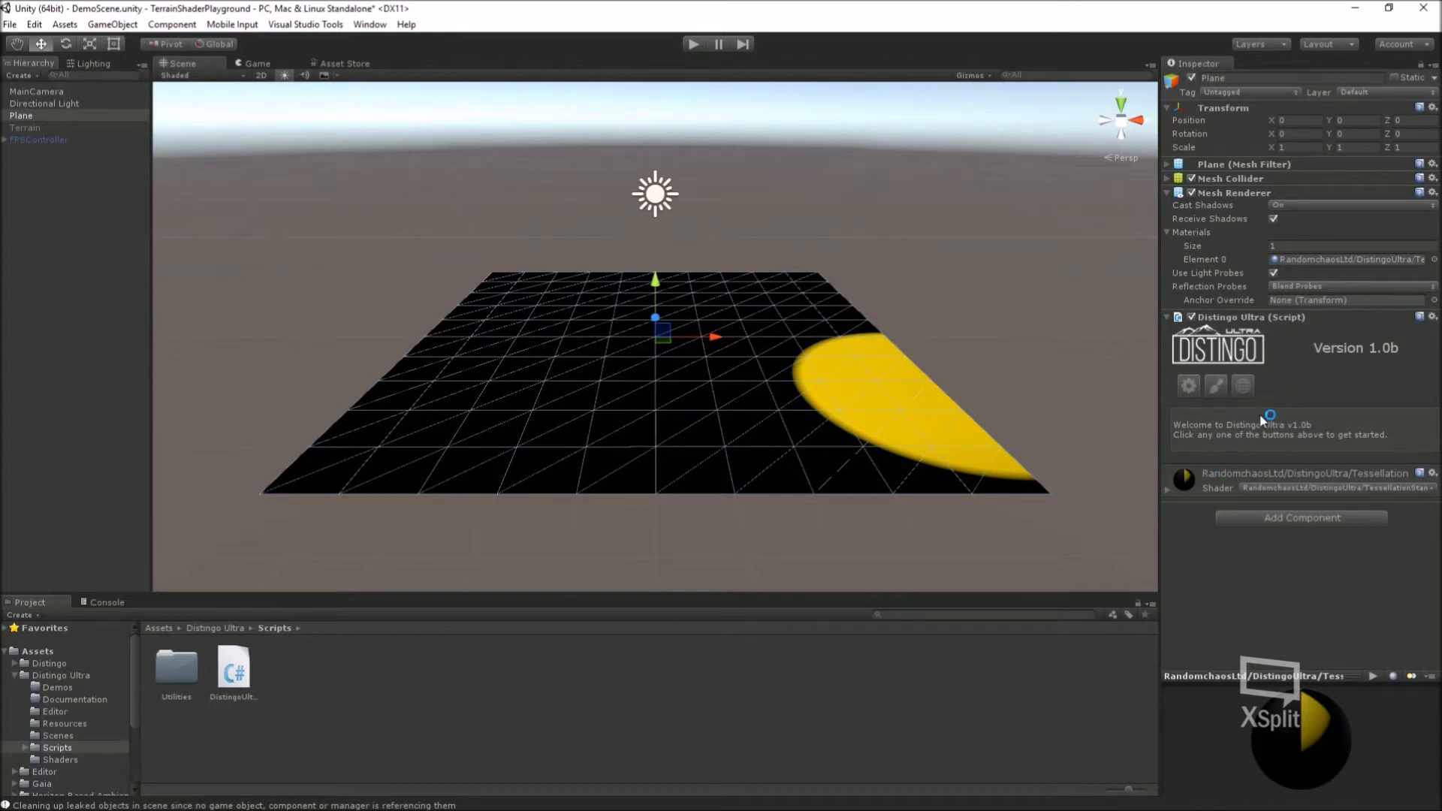
Step: Examine the Distingo Ultra general settings, including the available shader types and the tessellation options
click(1188, 386)
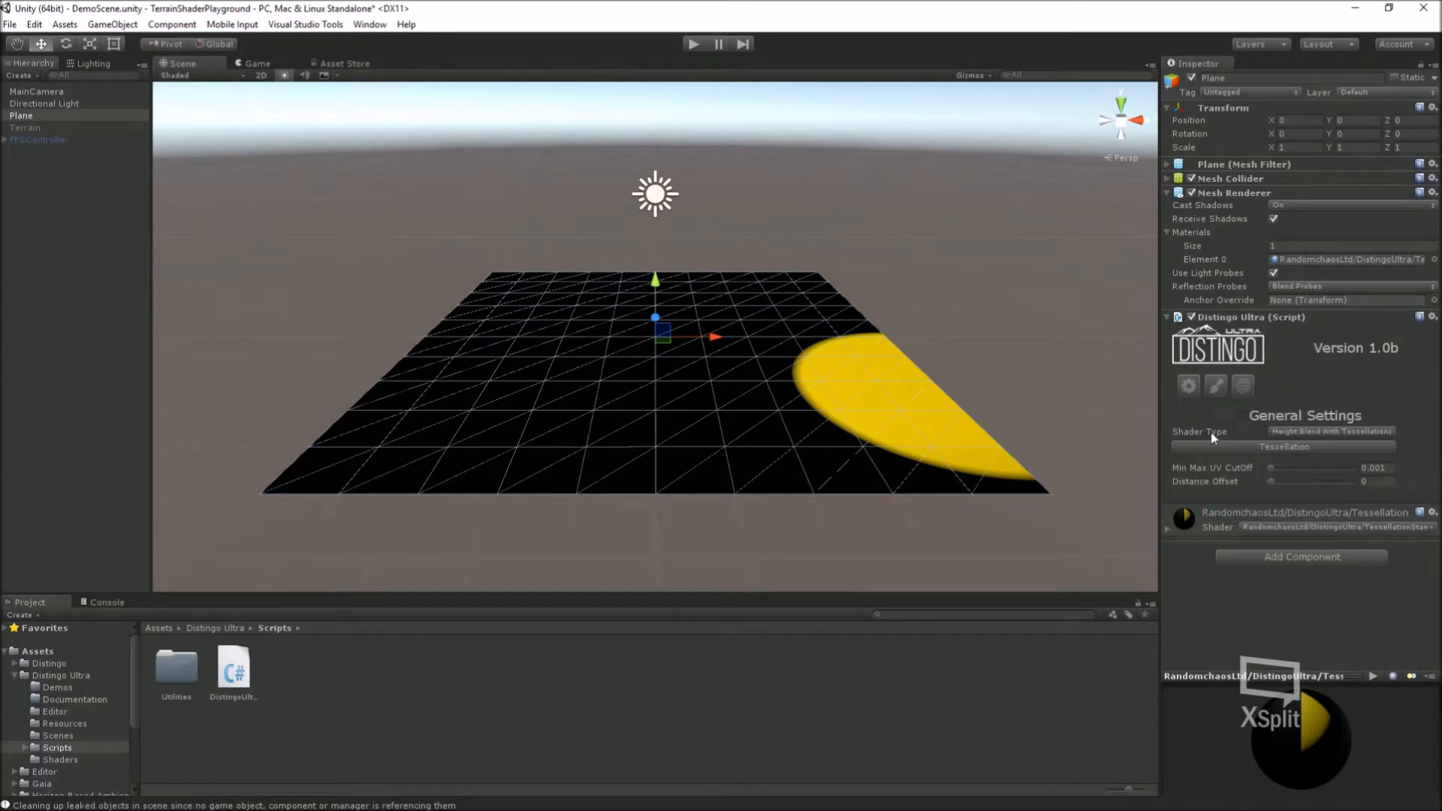
click(1336, 432)
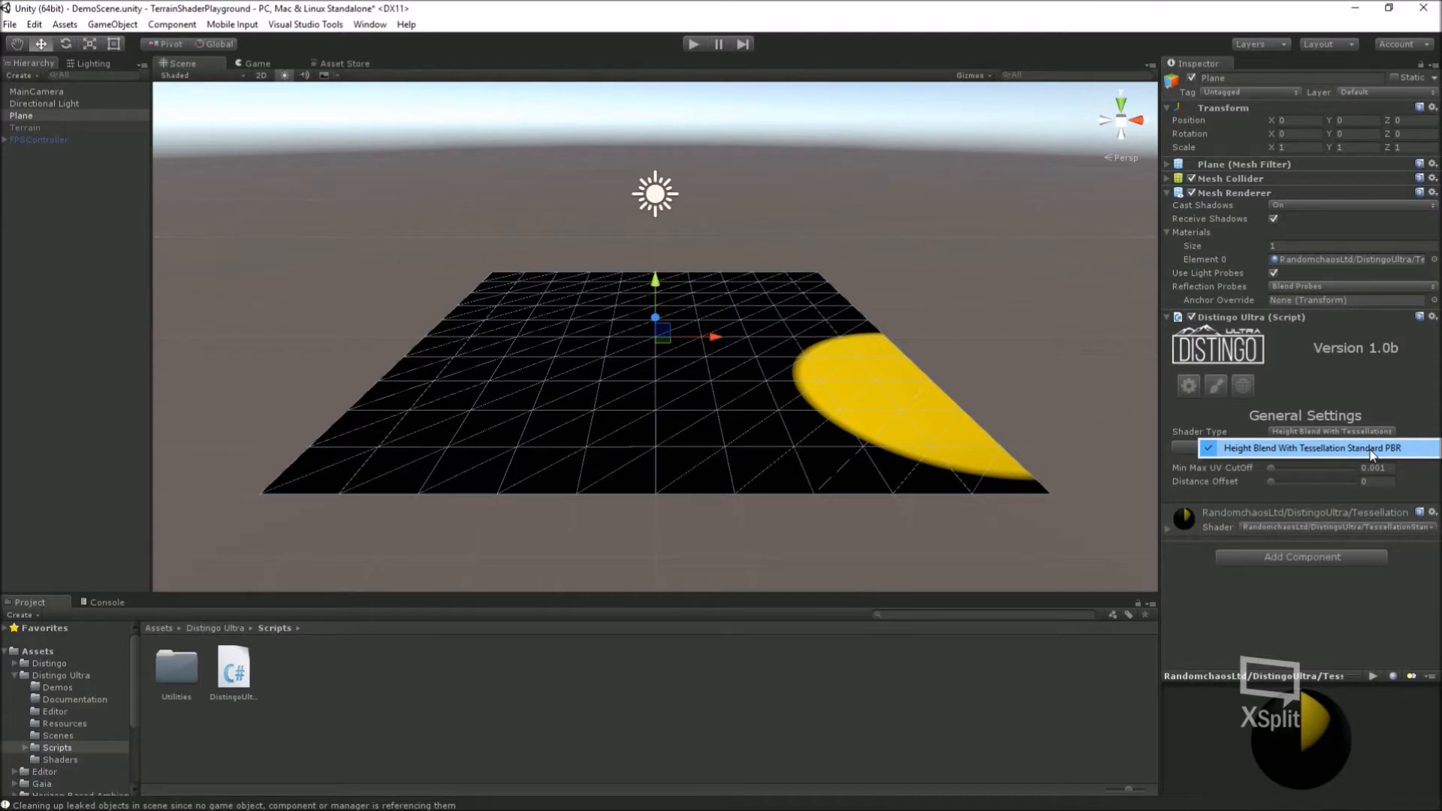
click(1281, 447)
click(1188, 387)
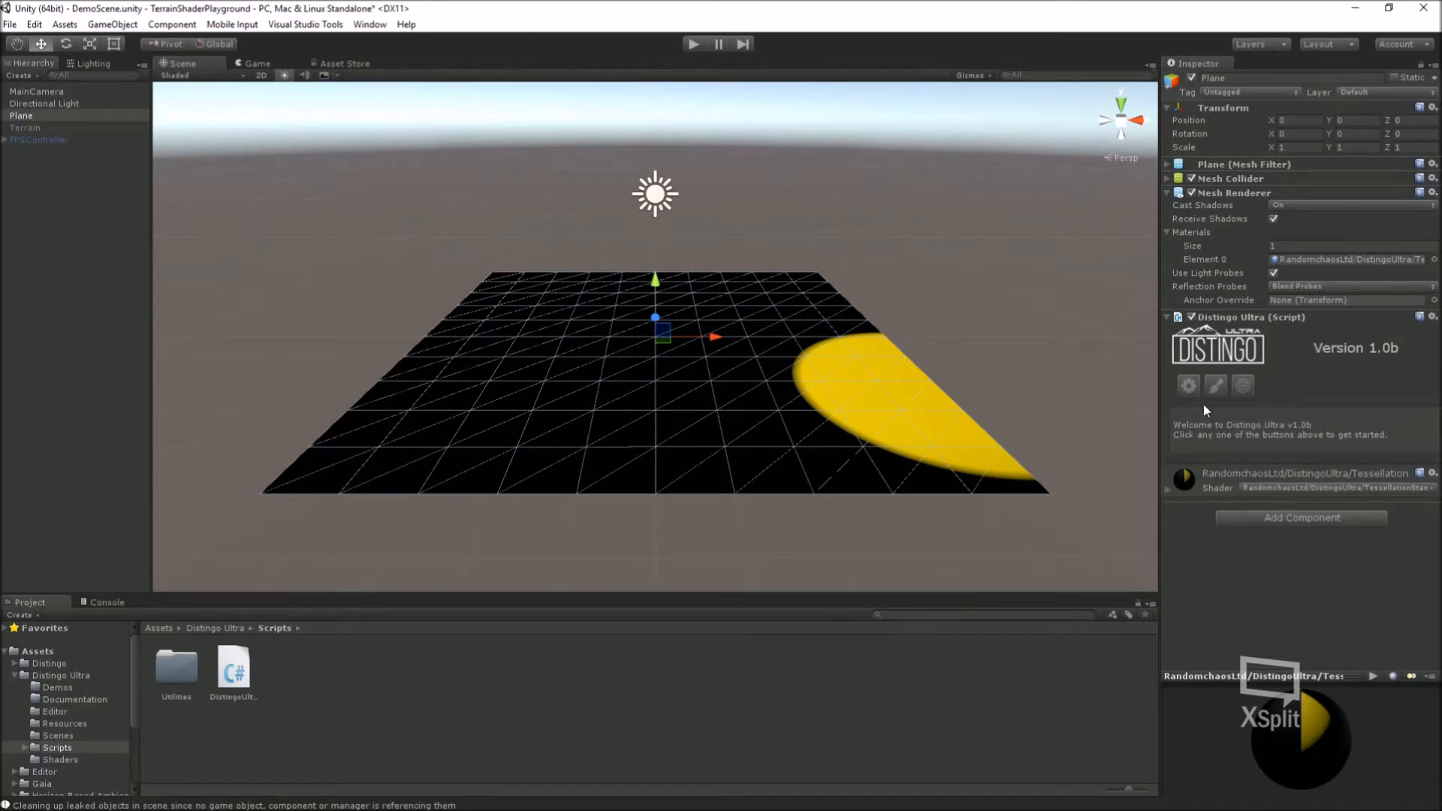
alt+drag(938, 310, 943, 373)
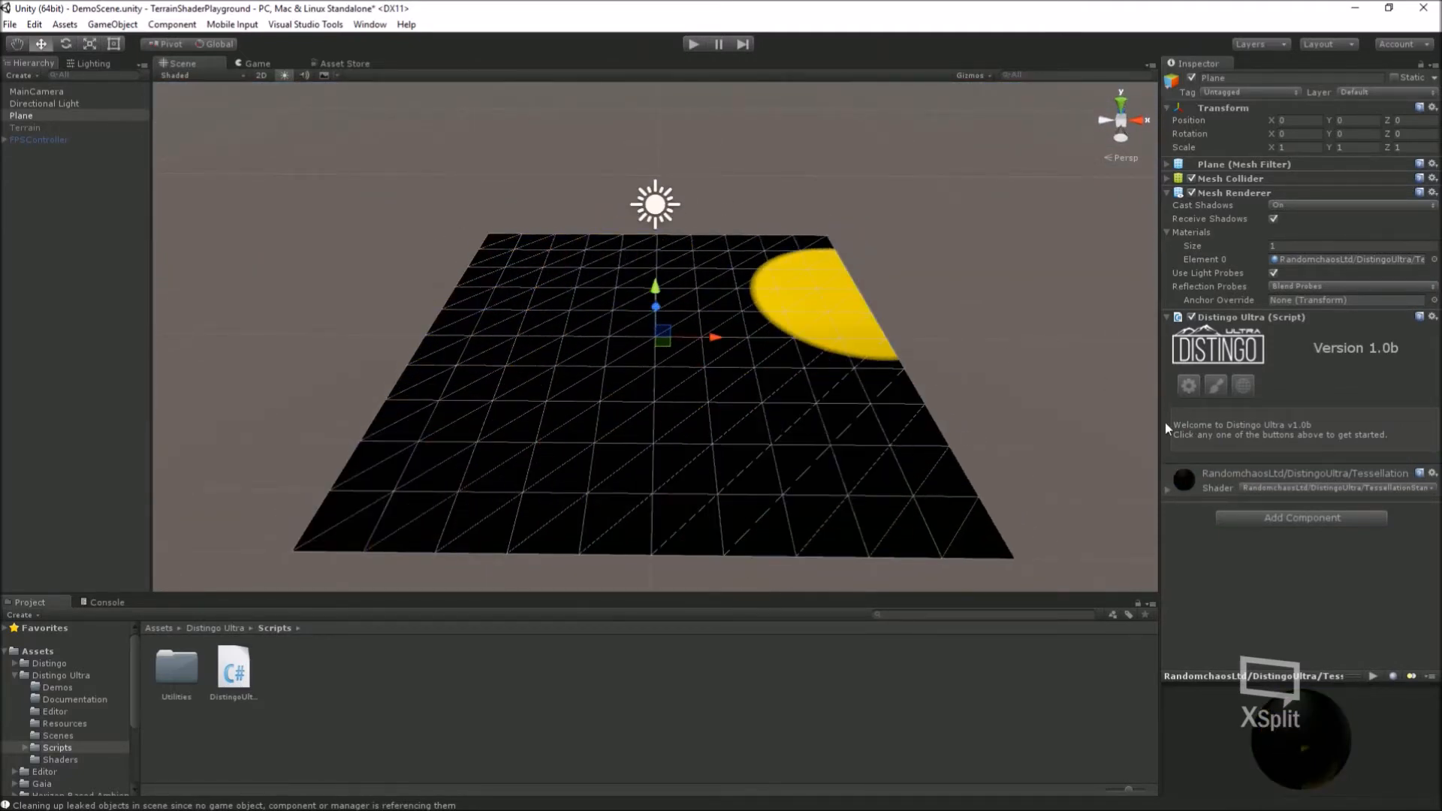
Step: Show the Distingo Ultra atlas settings and widen the Inspector to examine the atlas slots from Splat Map to Combined
click(1243, 389)
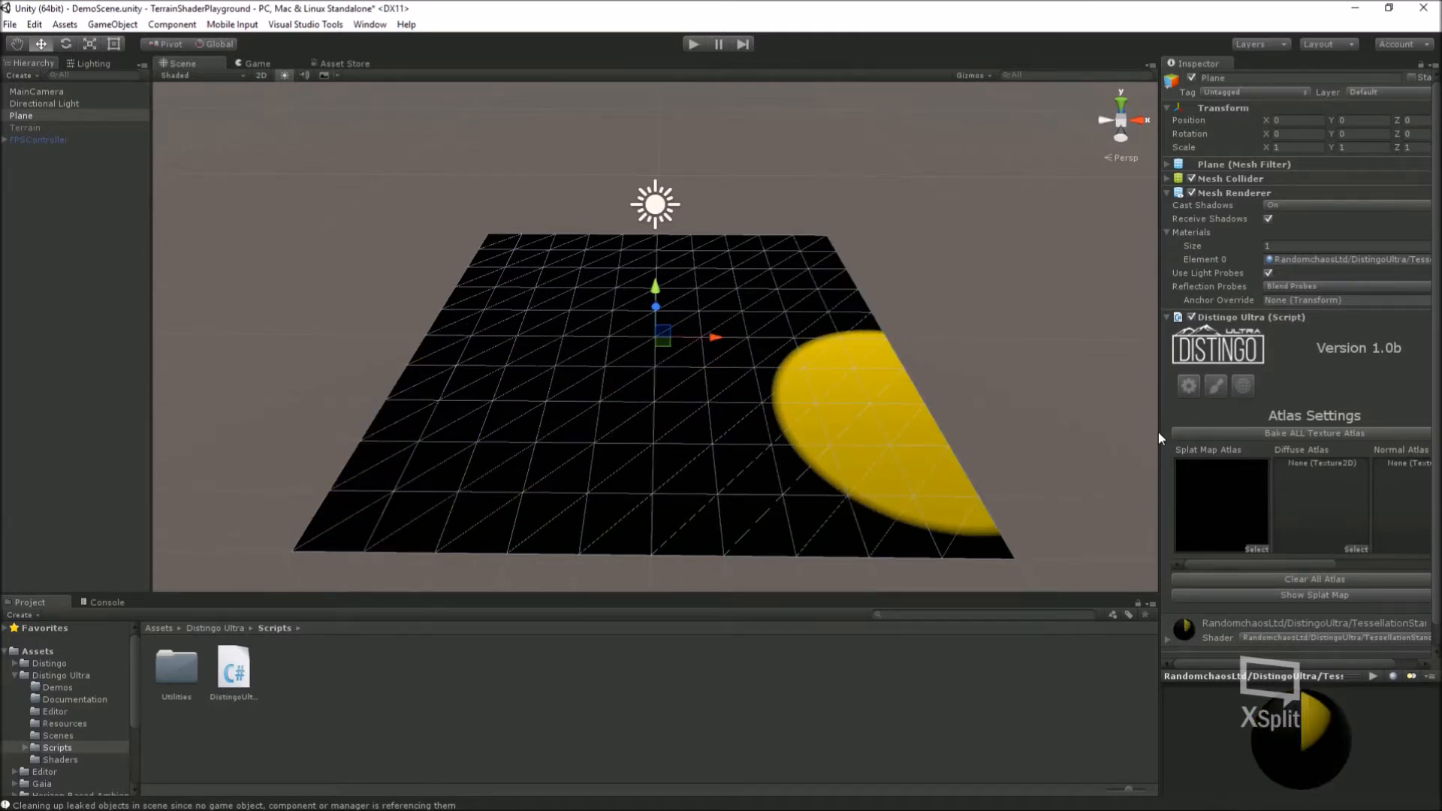
drag(1160, 430, 1019, 436)
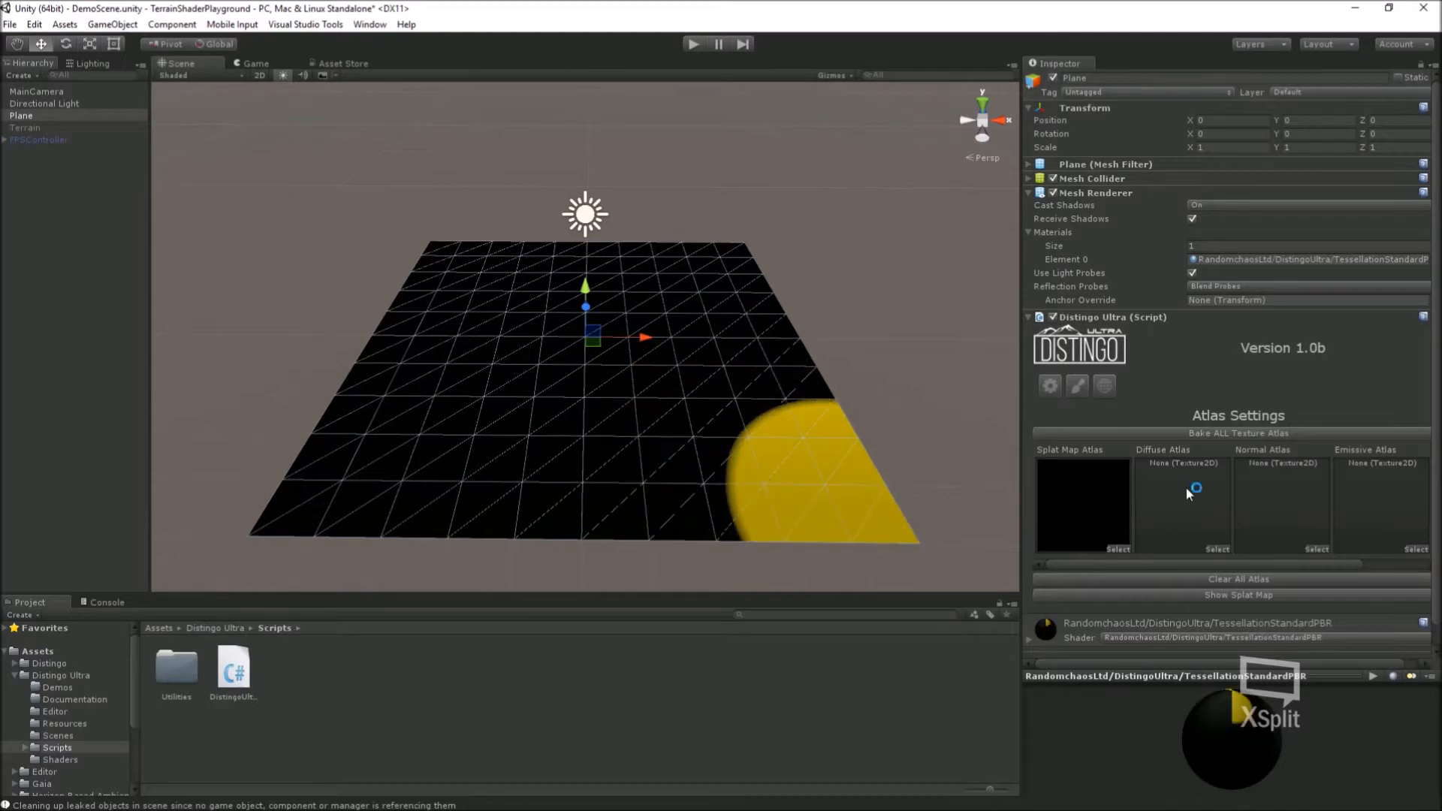
drag(1233, 563, 1297, 566)
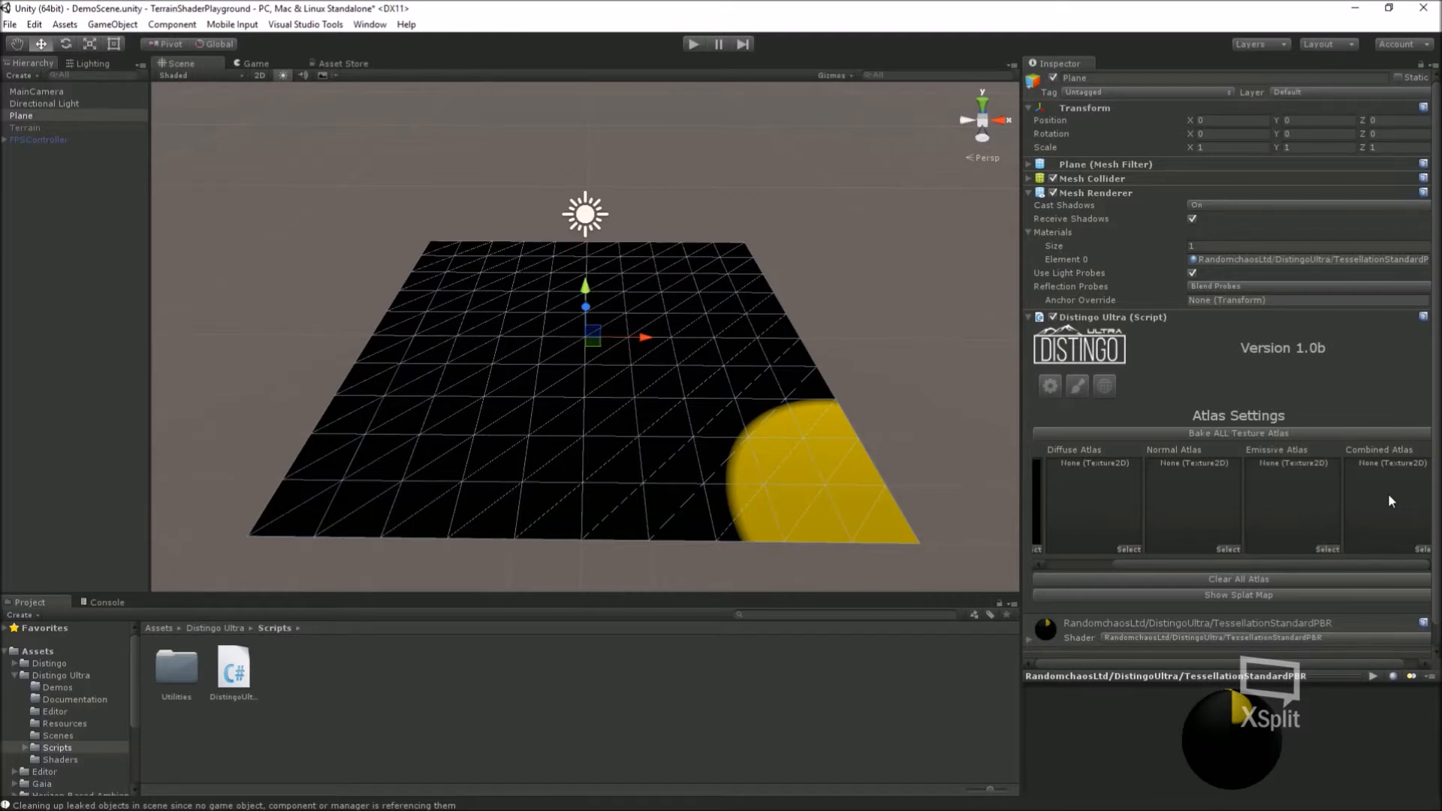
drag(1363, 559, 1237, 562)
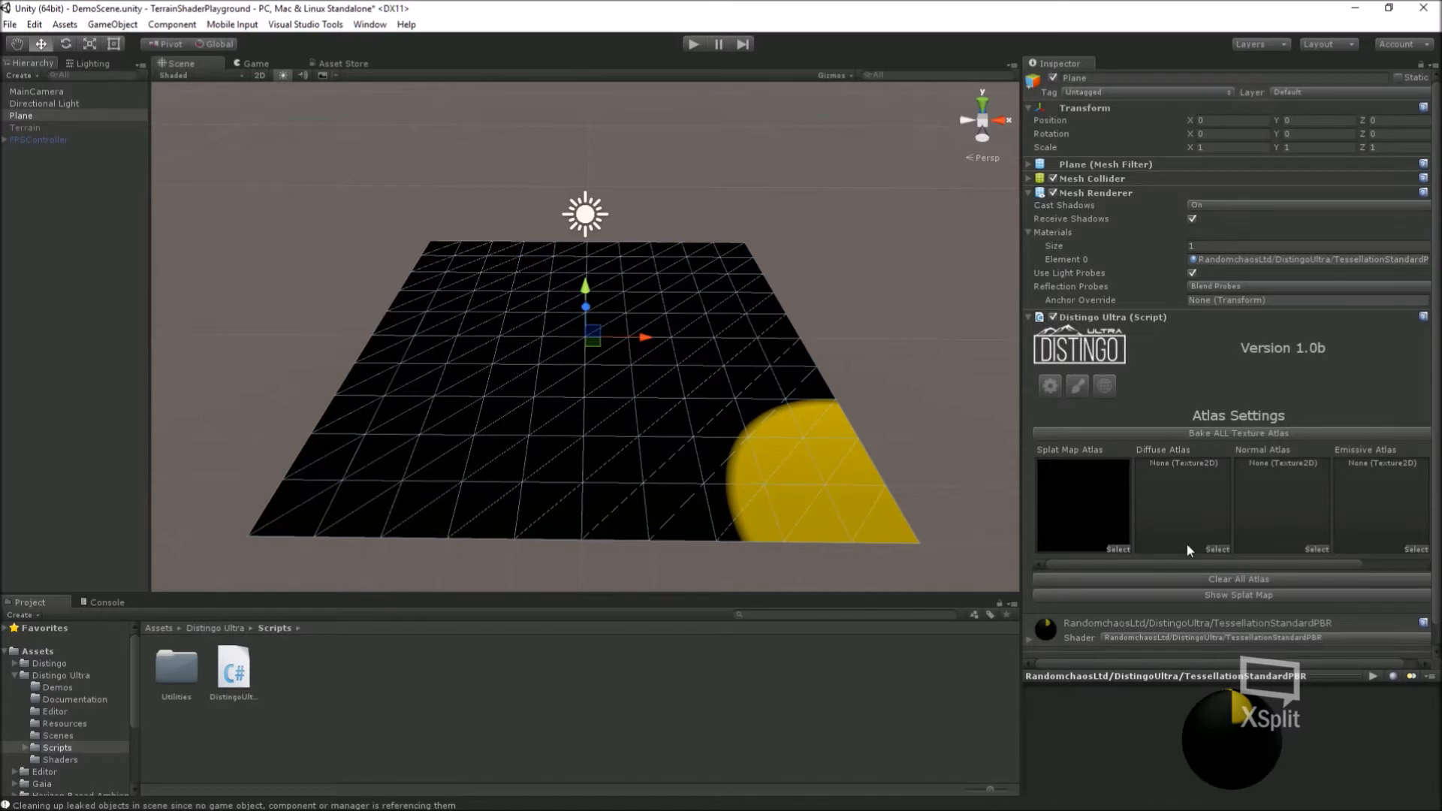
Step: In the Distingo Ultra brush settings, test the brush visibility option, leave it enabled, and set the brush size to 128
click(1075, 390)
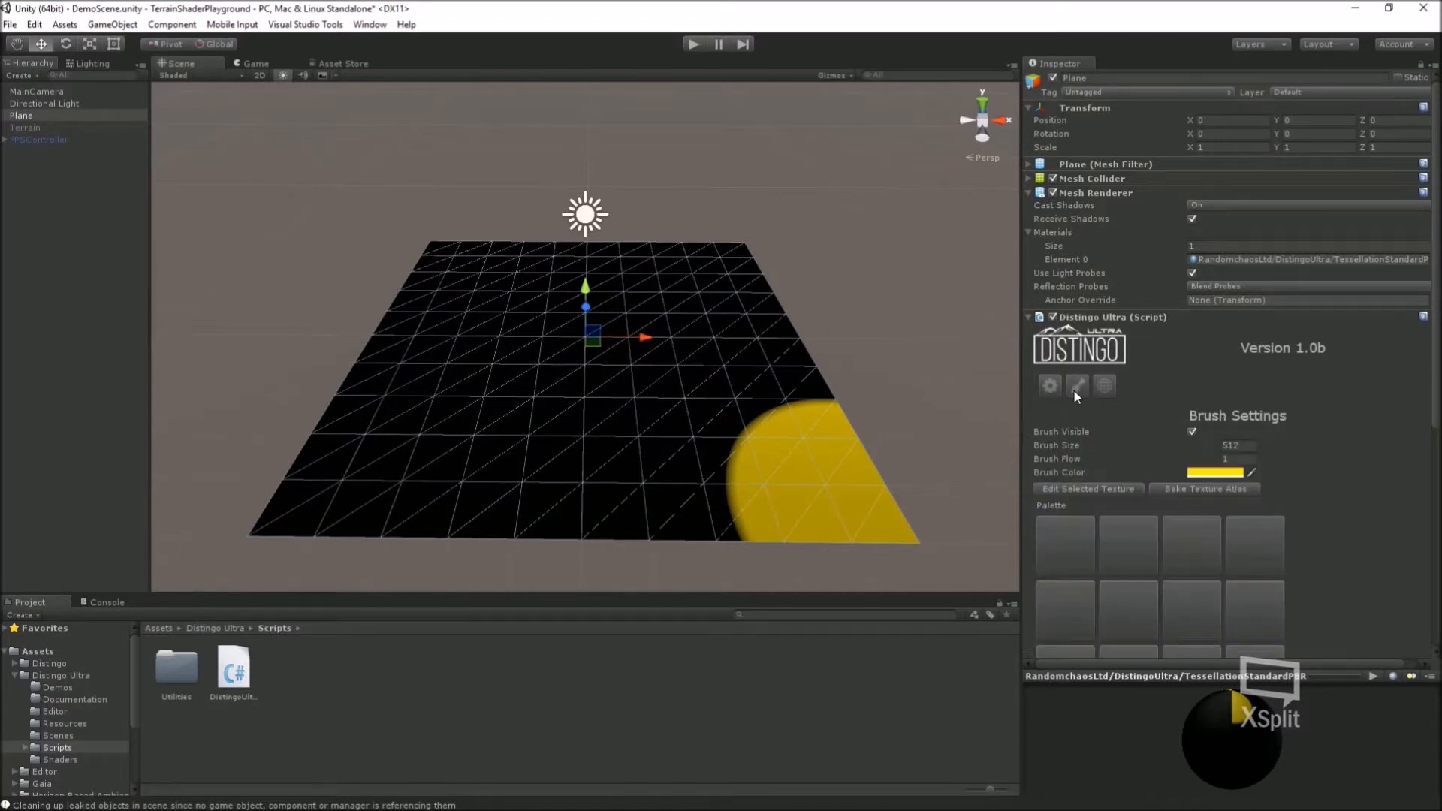
scroll(1322, 493, down, 3)
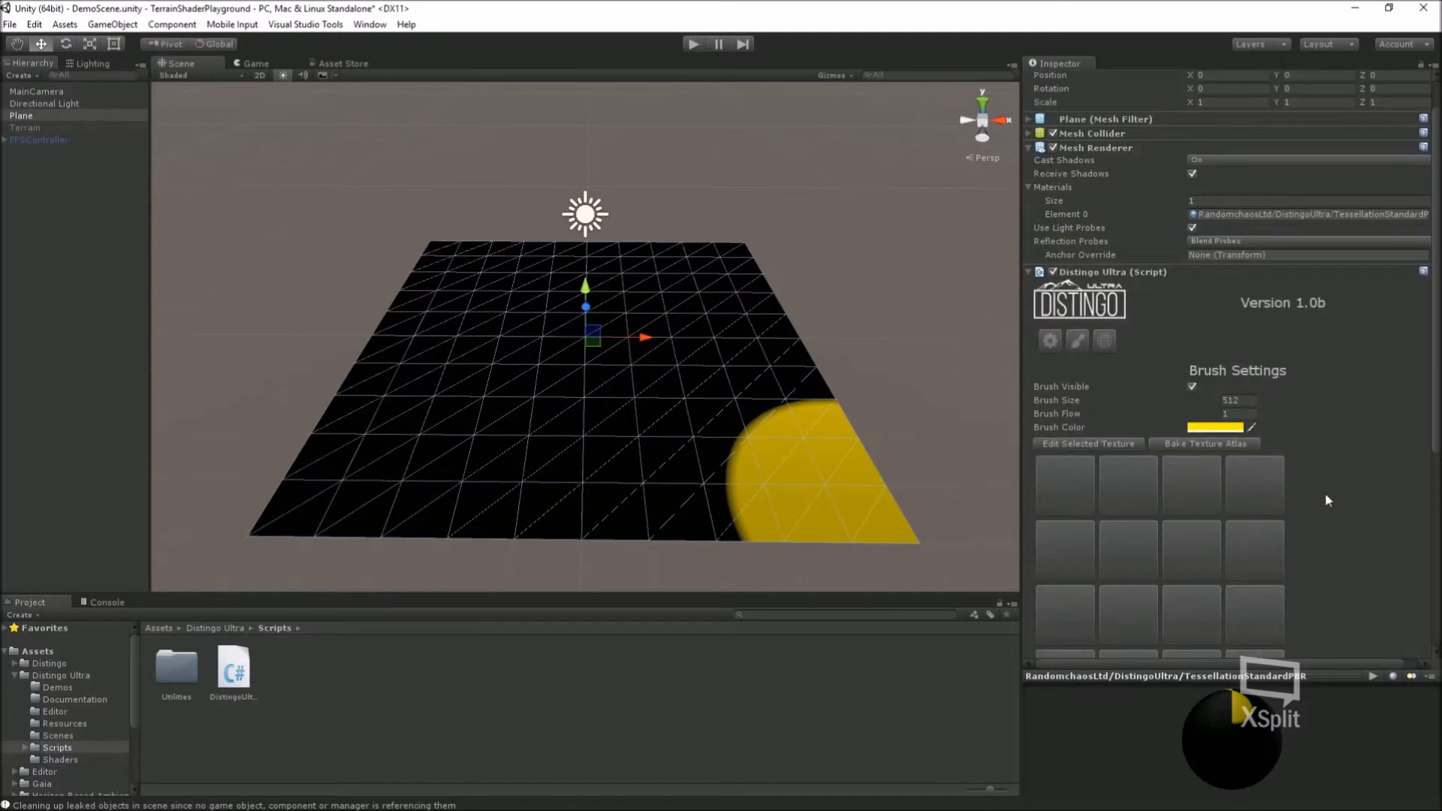
drag(1436, 396, 1436, 443)
scroll(1344, 424, down, 1)
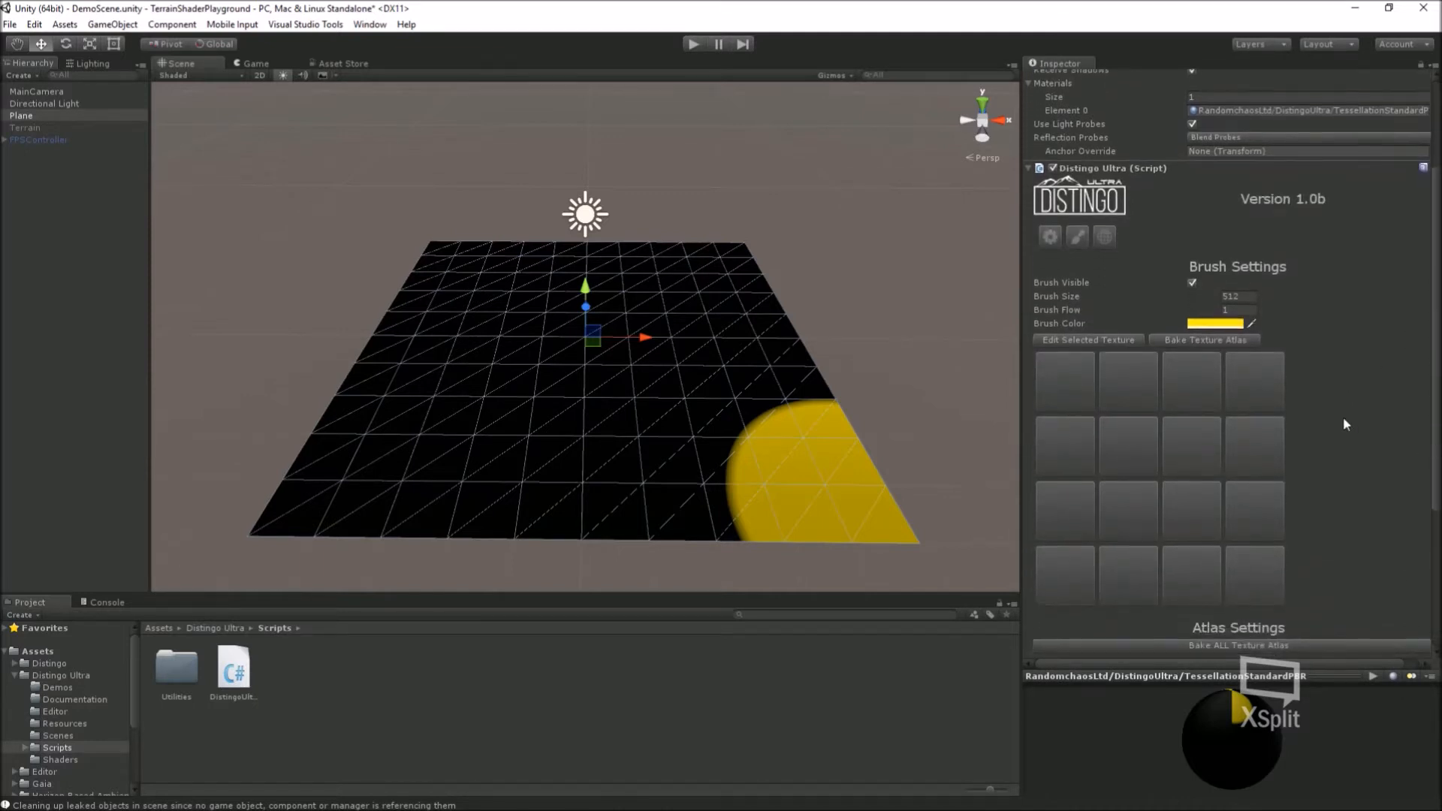
click(1190, 283)
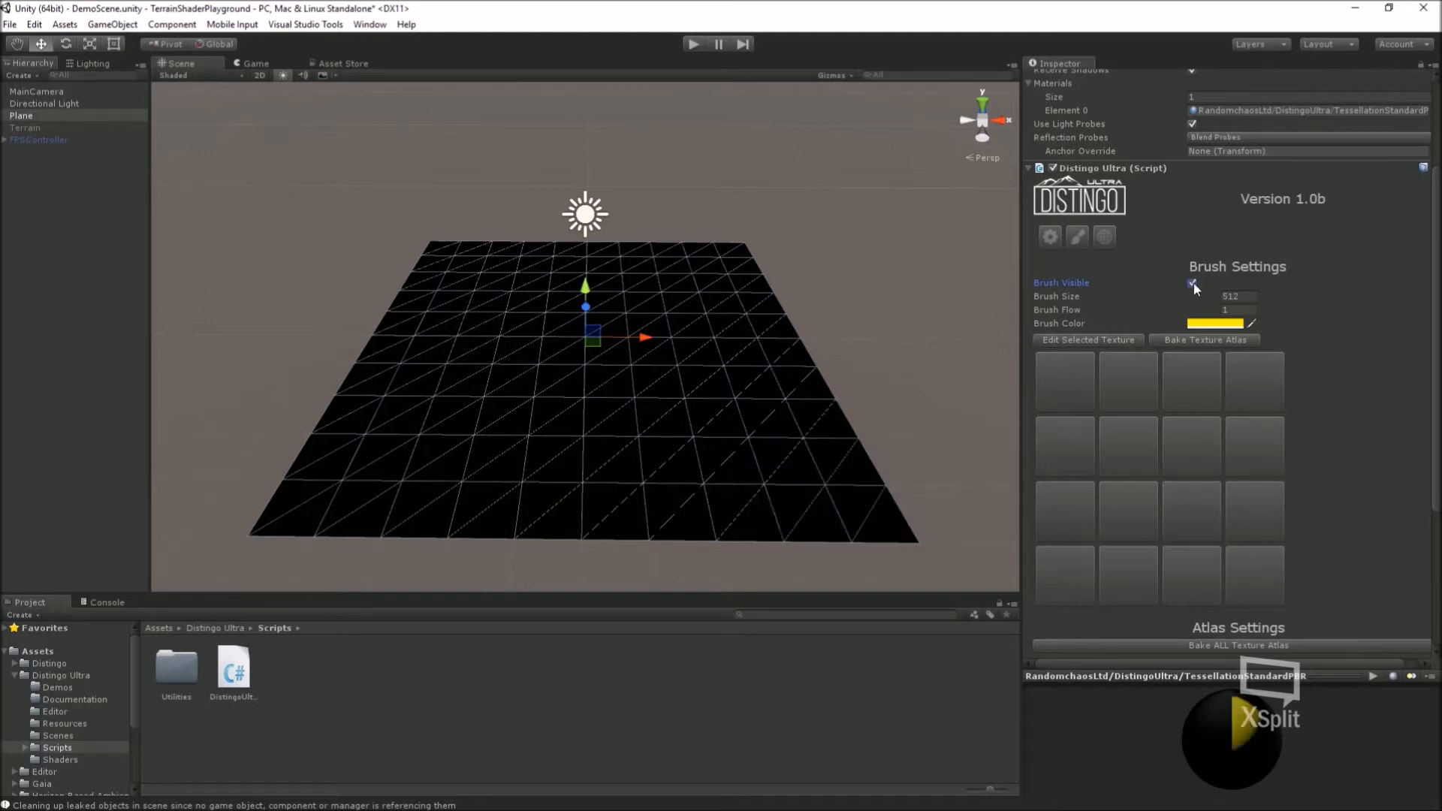
click(1192, 283)
click(1255, 296)
text(128)
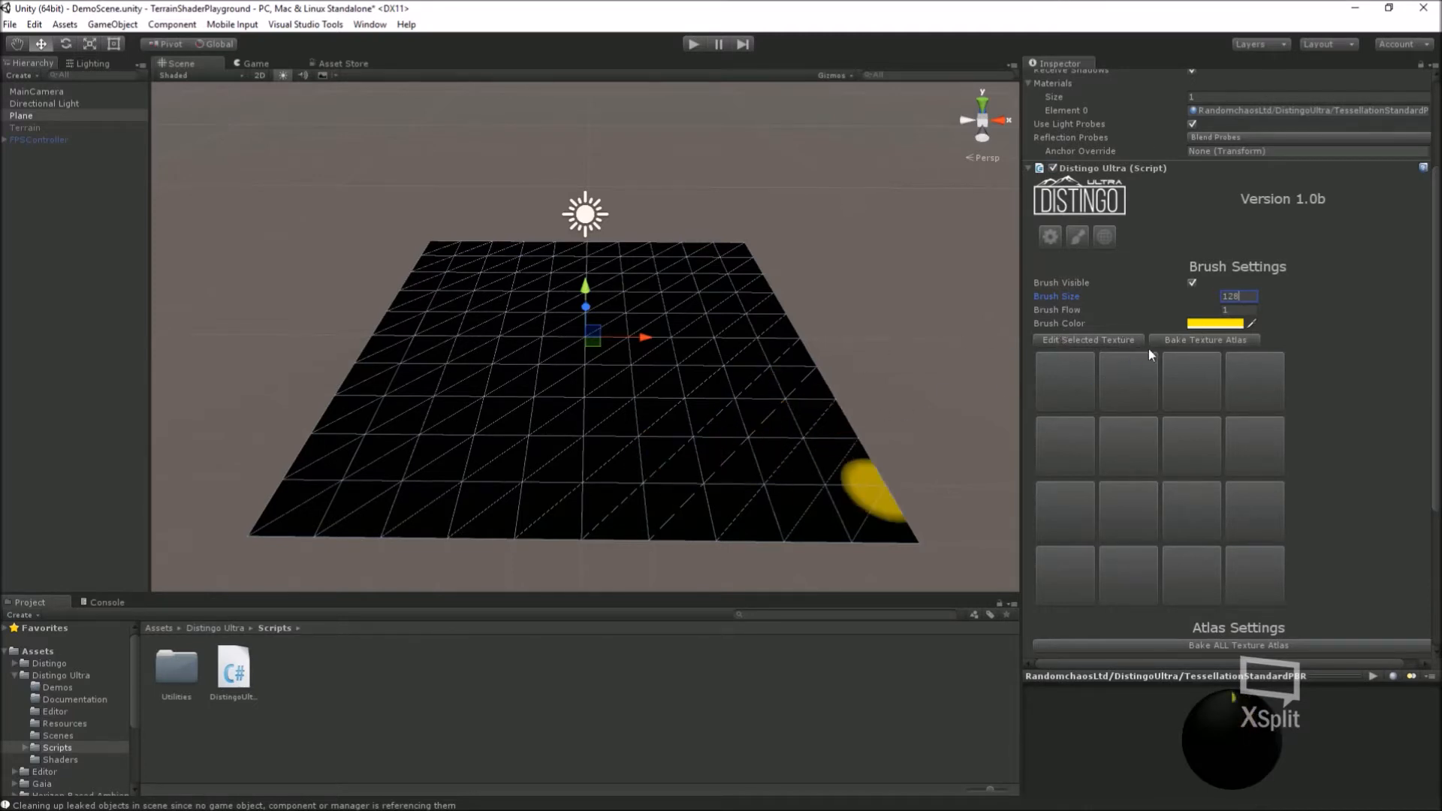
Step: Make the yellow brush color semi-transparent by lowering its alpha to 104
click(1204, 328)
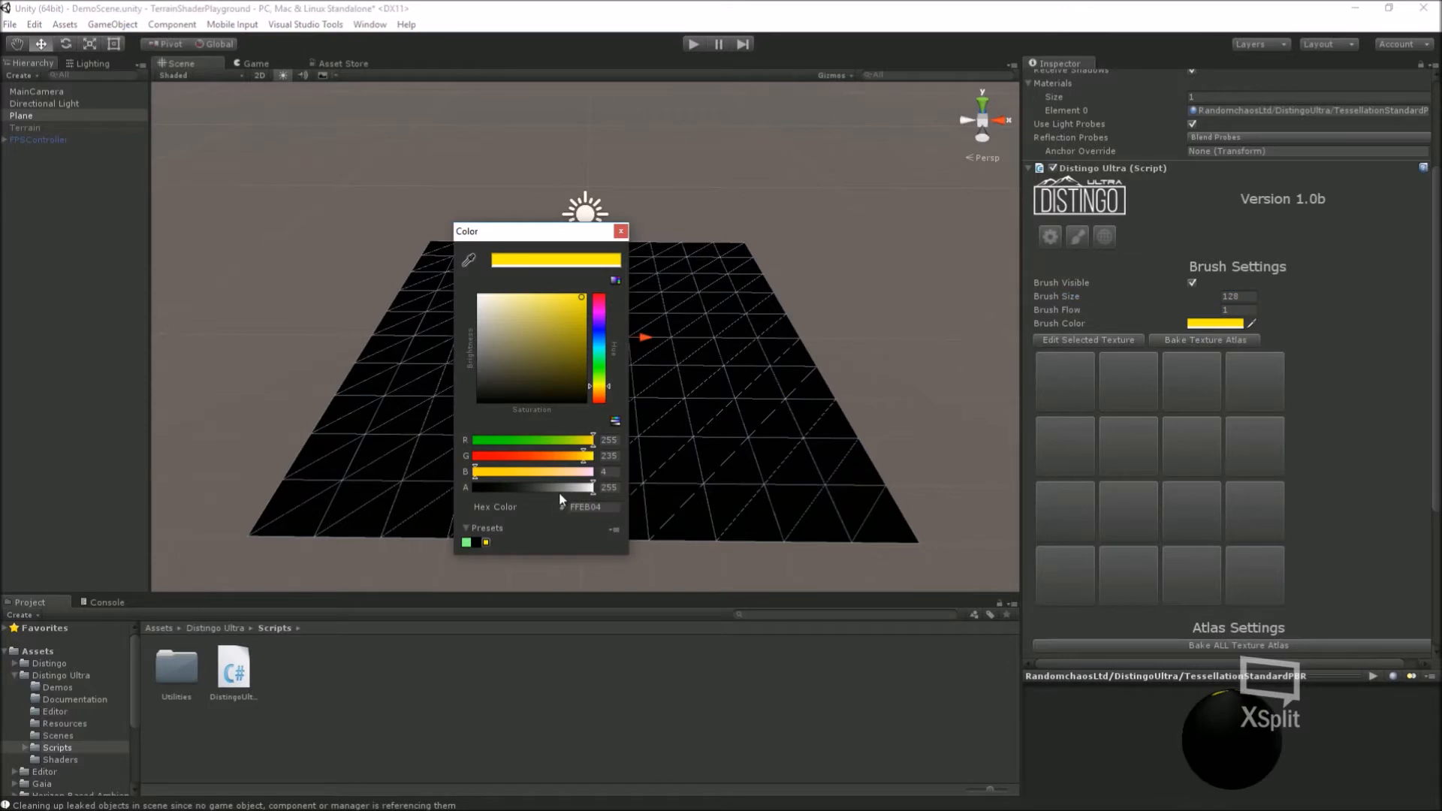
drag(556, 485, 556, 480)
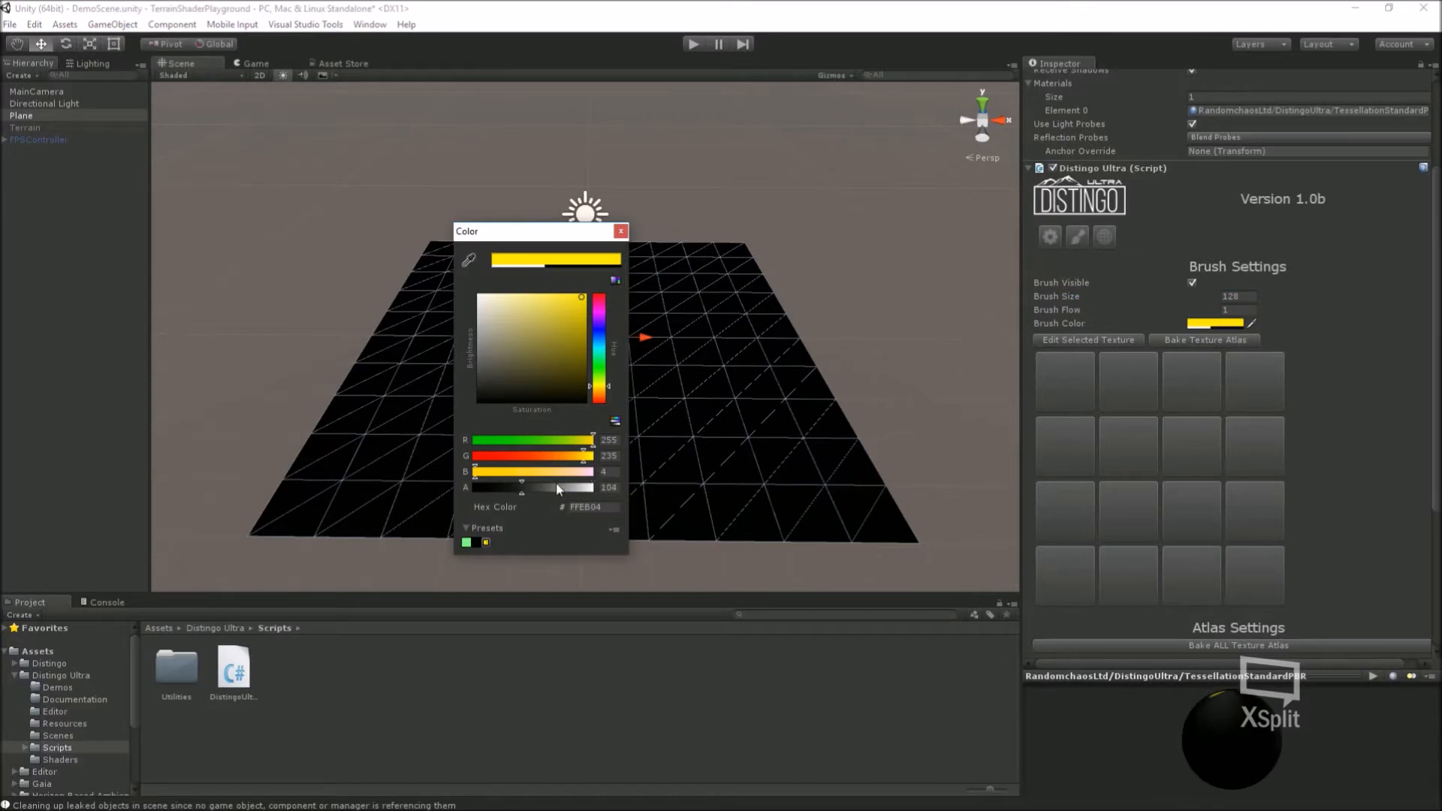
click(621, 231)
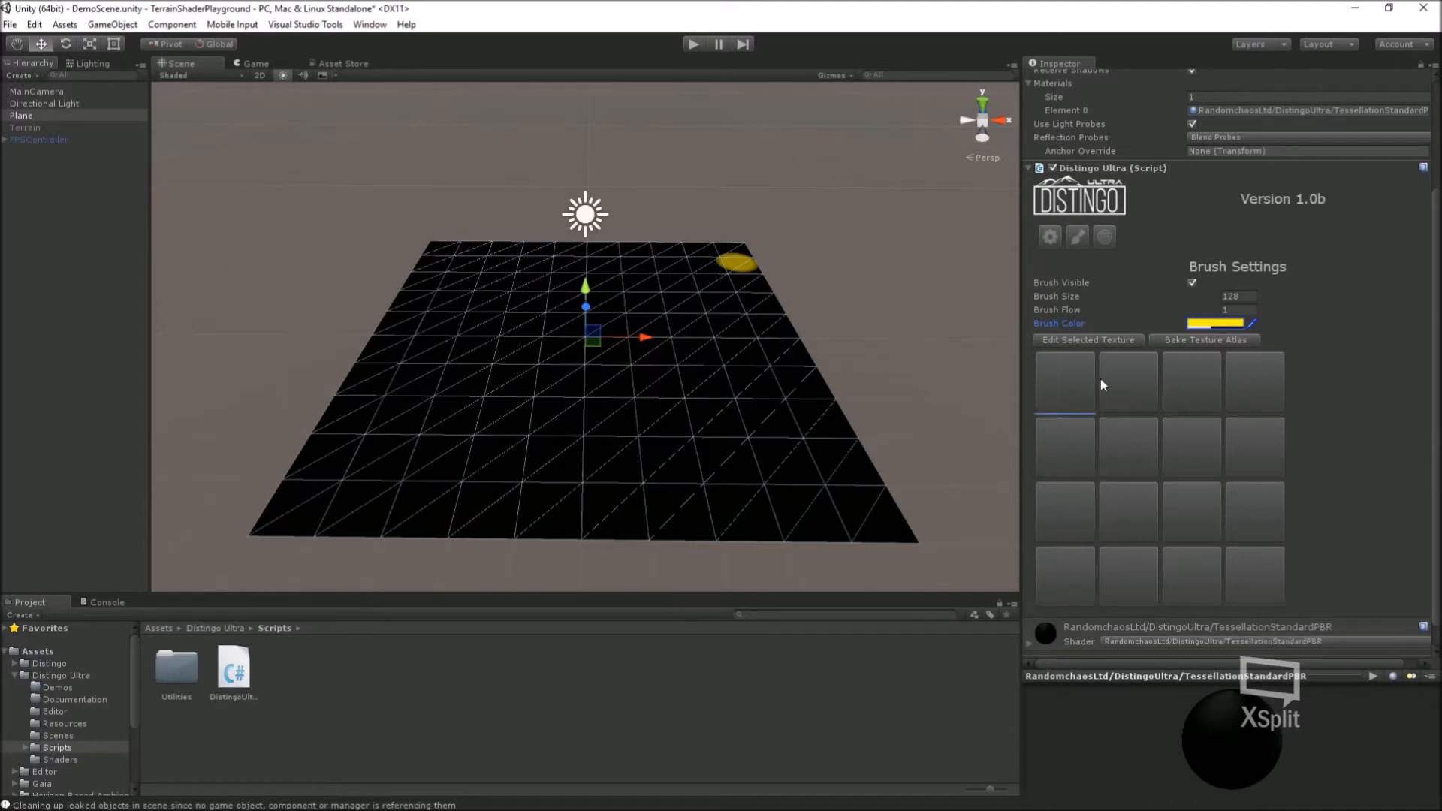
Step: Open the texture manager for the first palette slot, place it above the project files, and expand the Textures folder in Assets
click(1090, 342)
drag(903, 478, 742, 331)
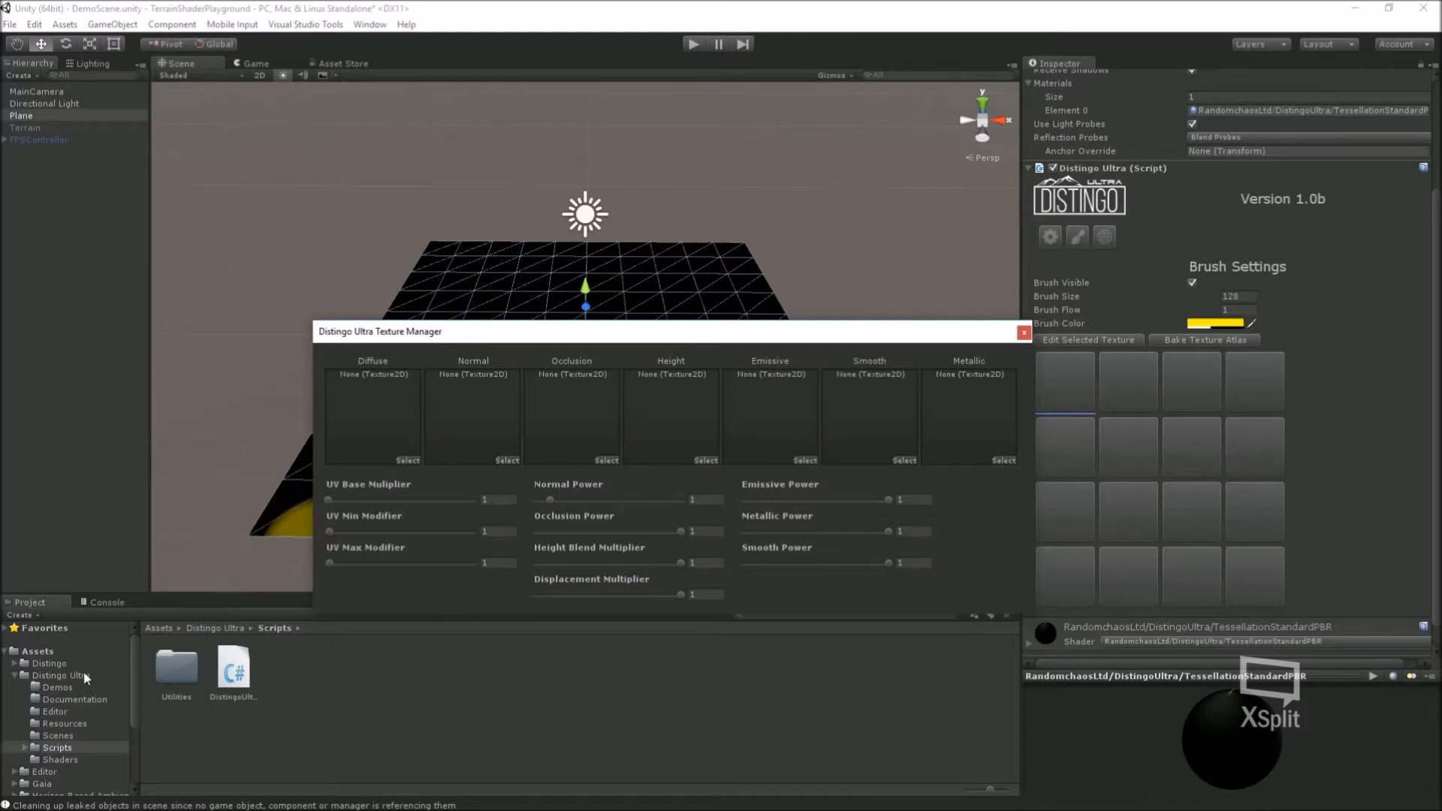
click(11, 678)
click(4, 651)
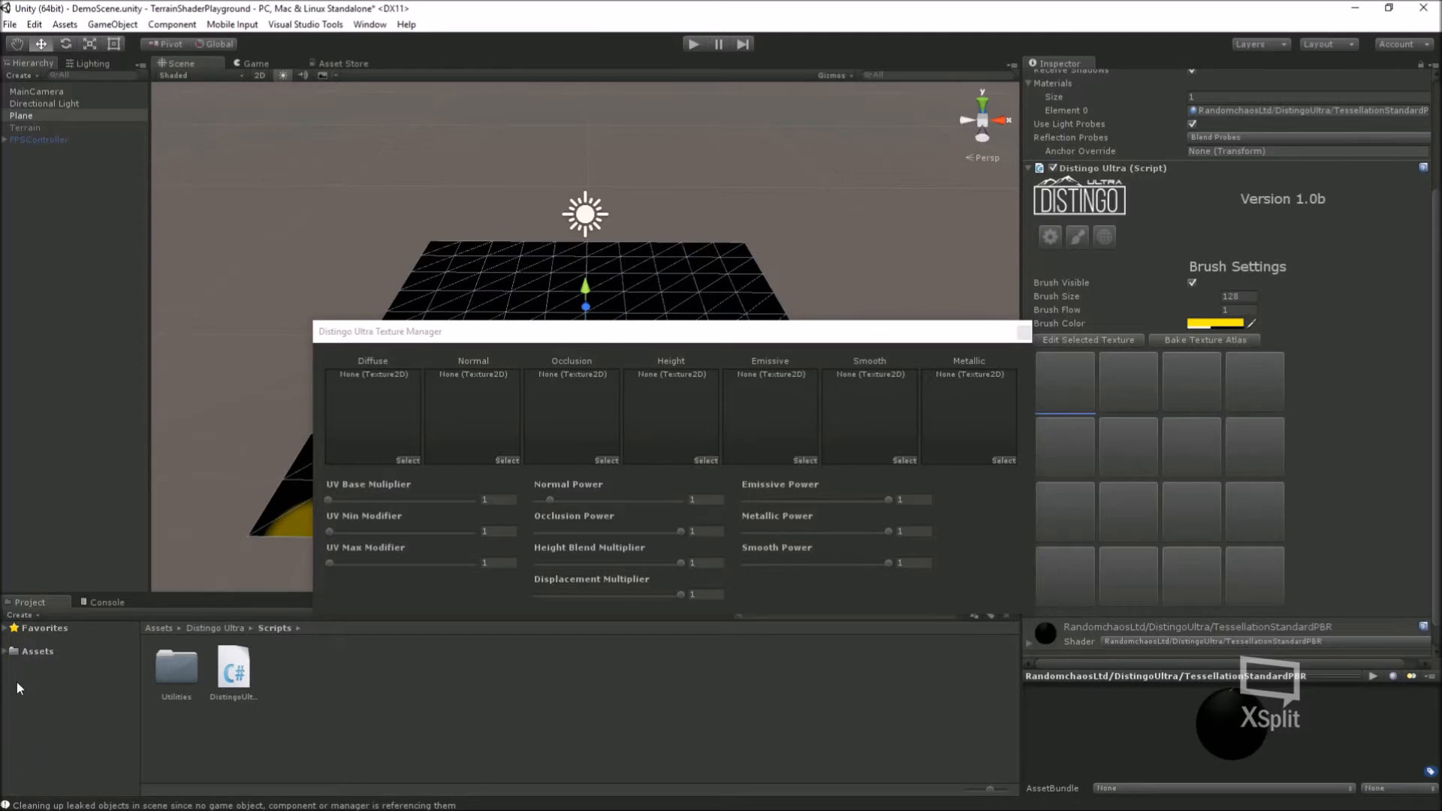
click(6, 653)
click(14, 675)
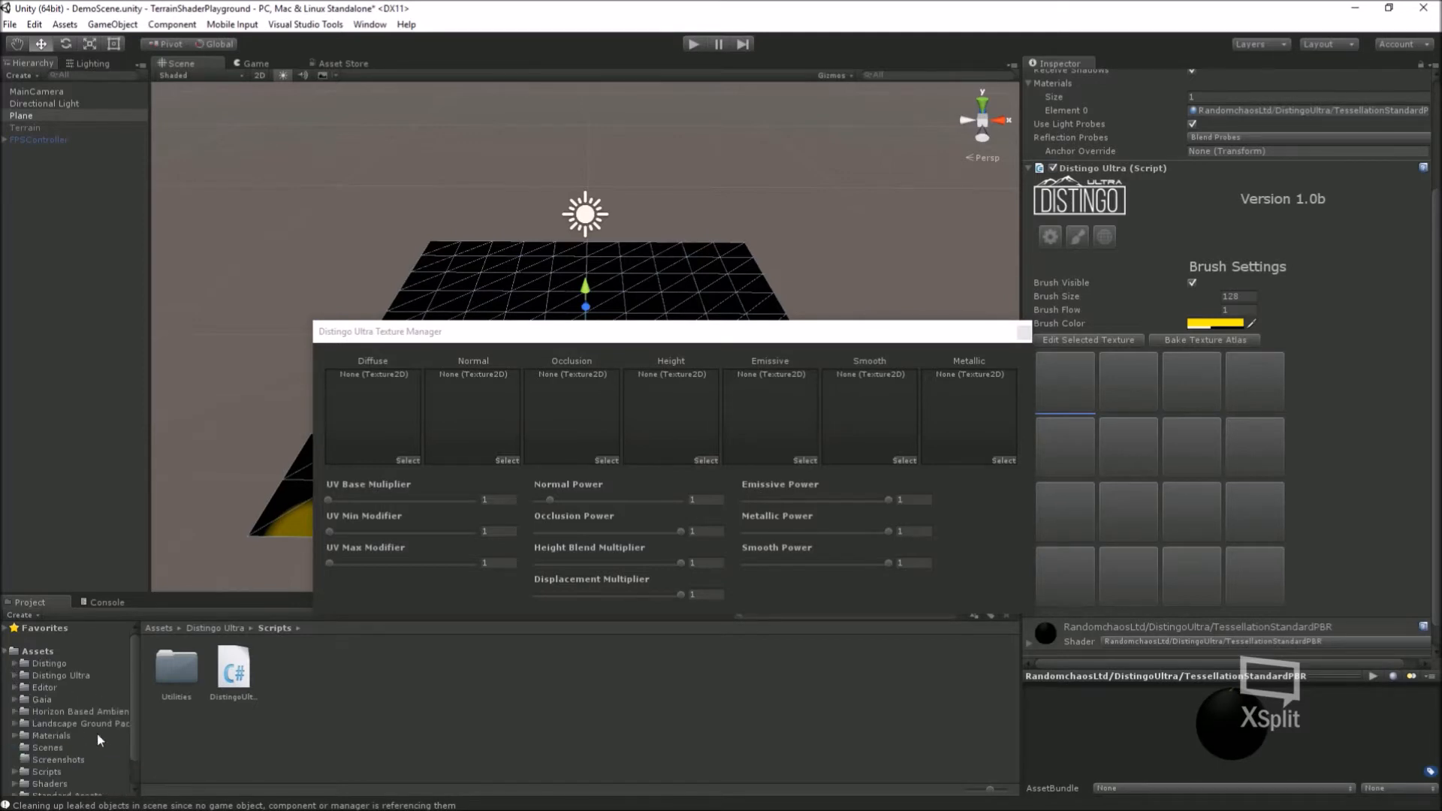
scroll(96, 734, down, 3)
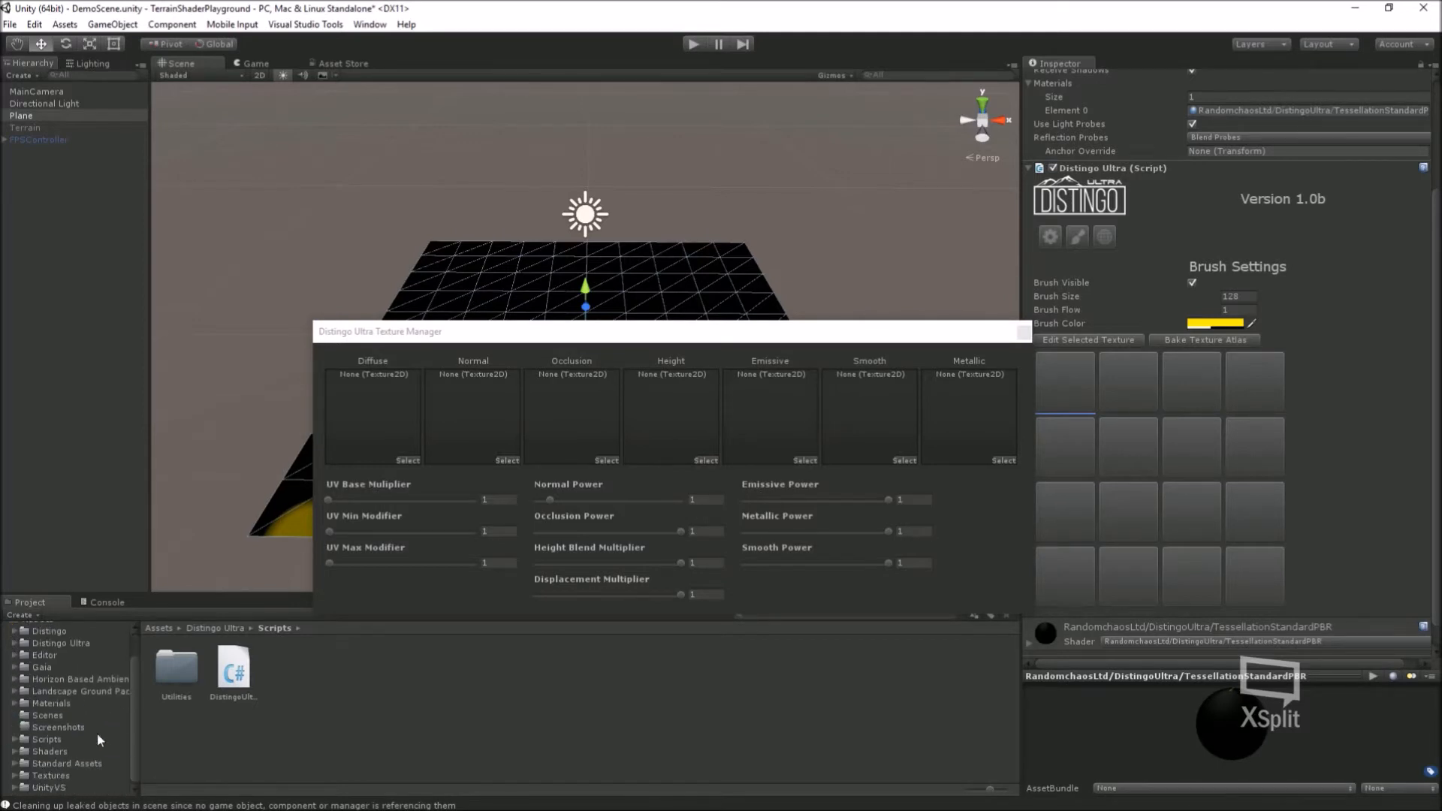
click(14, 775)
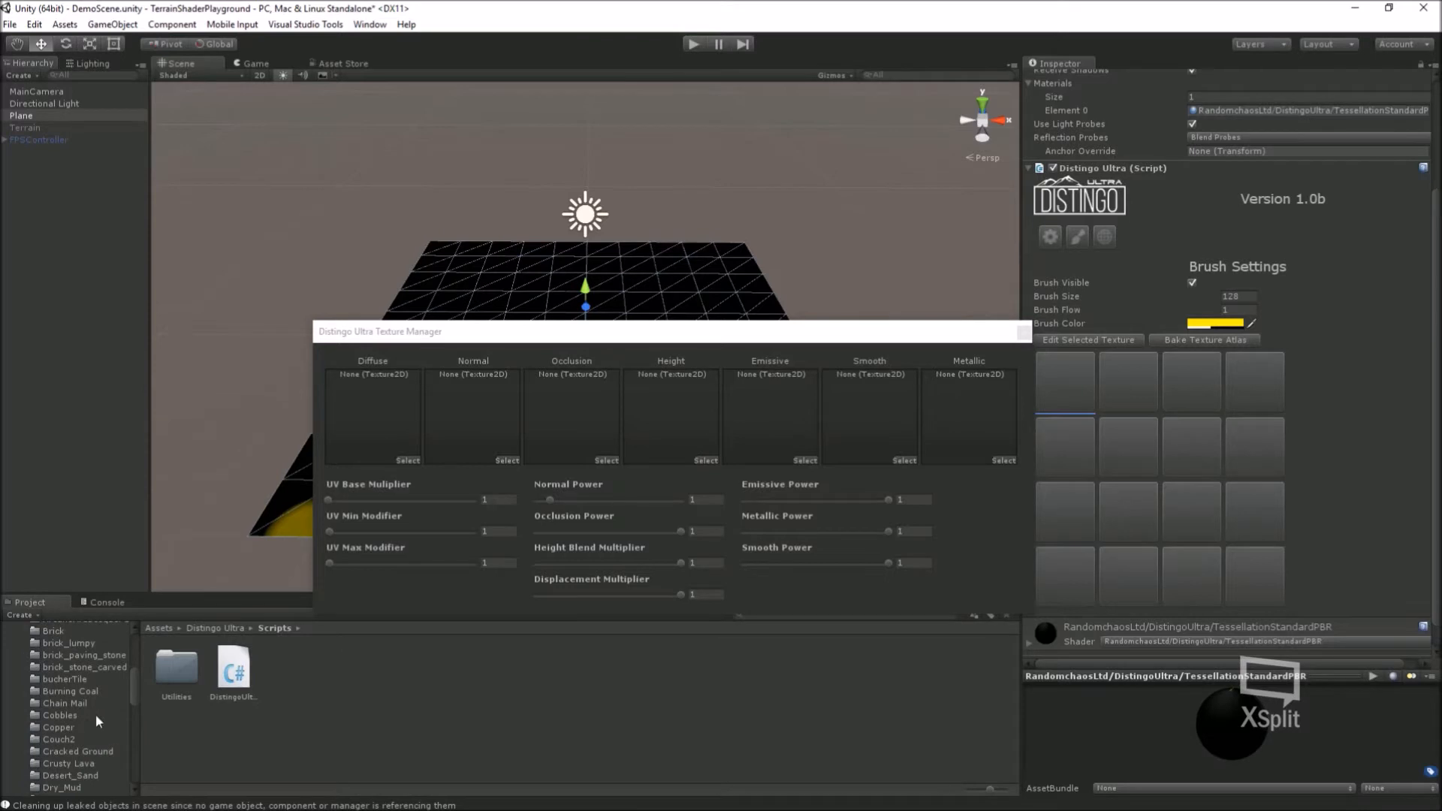
Step: Look through the brick_lumpy, brick_paving_stone and brick_stone_carved texture folders, and open the Brick folder
click(78, 643)
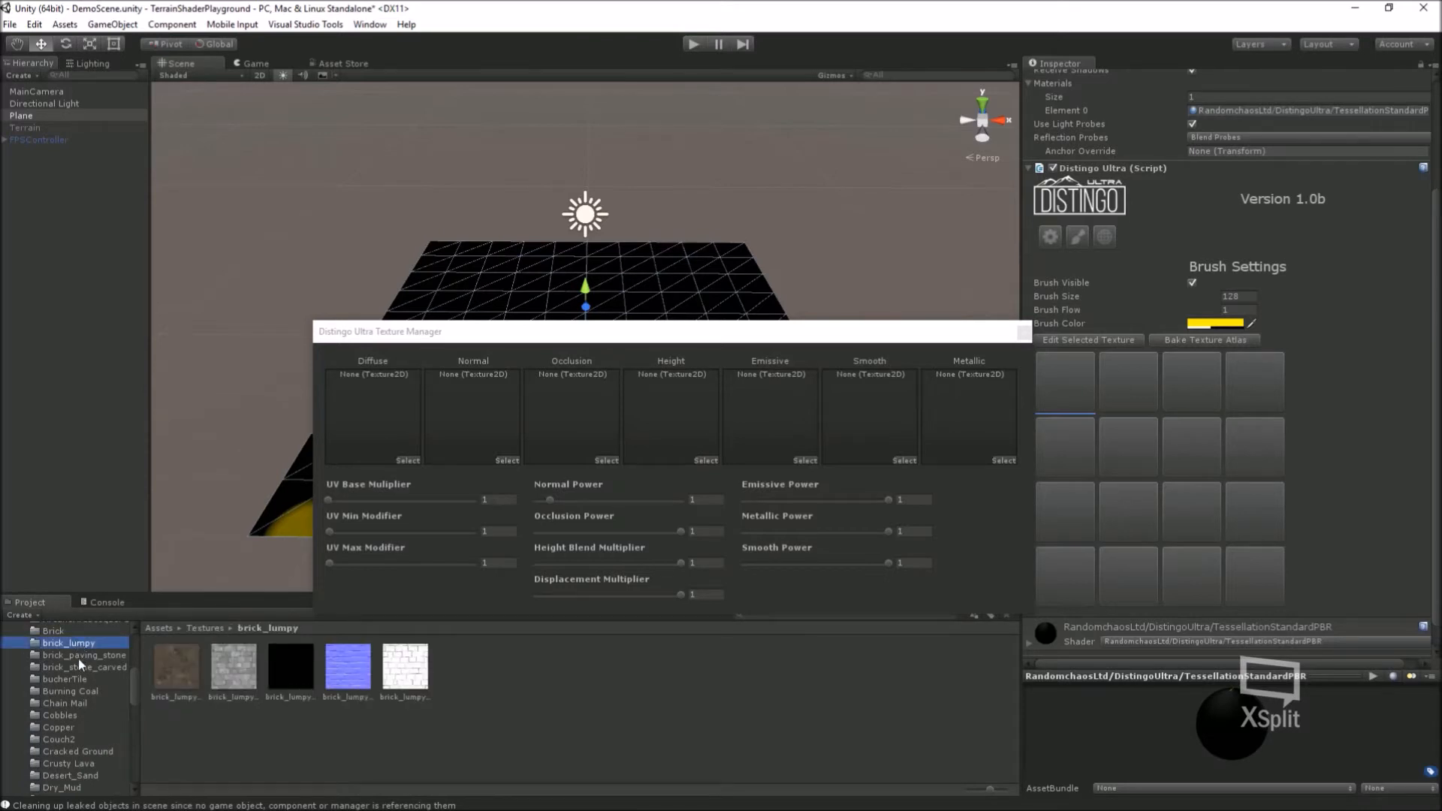
click(80, 657)
click(81, 665)
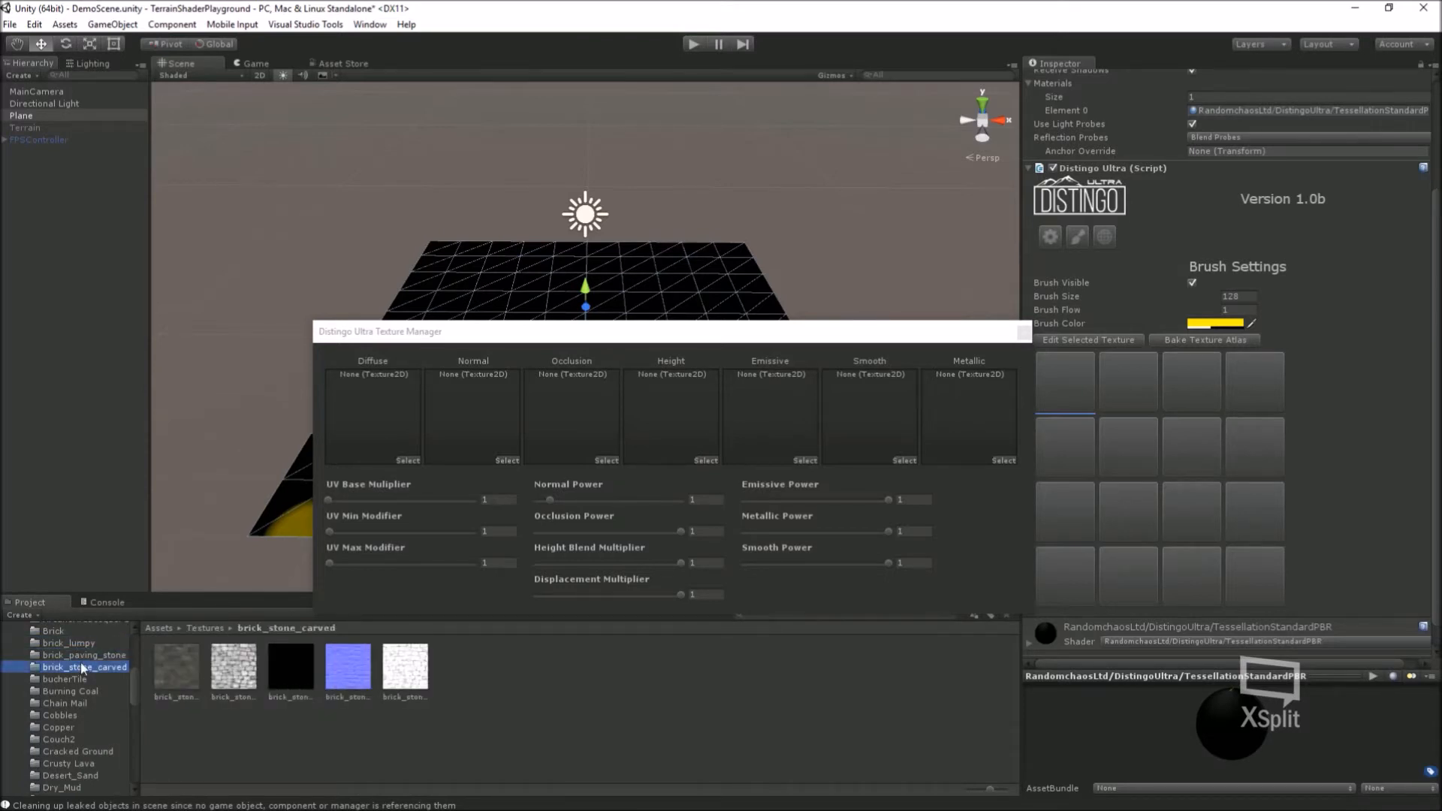
click(79, 643)
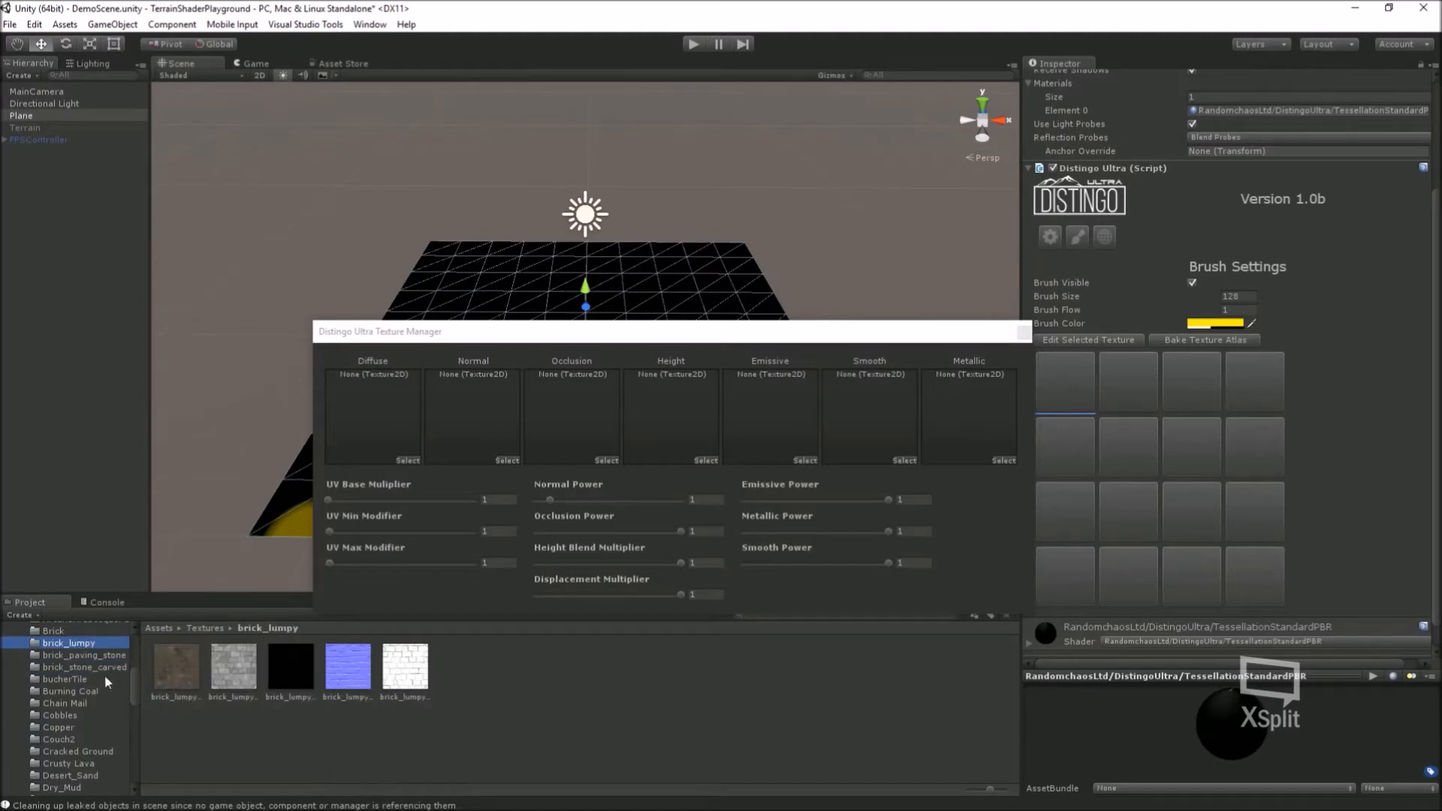
click(60, 633)
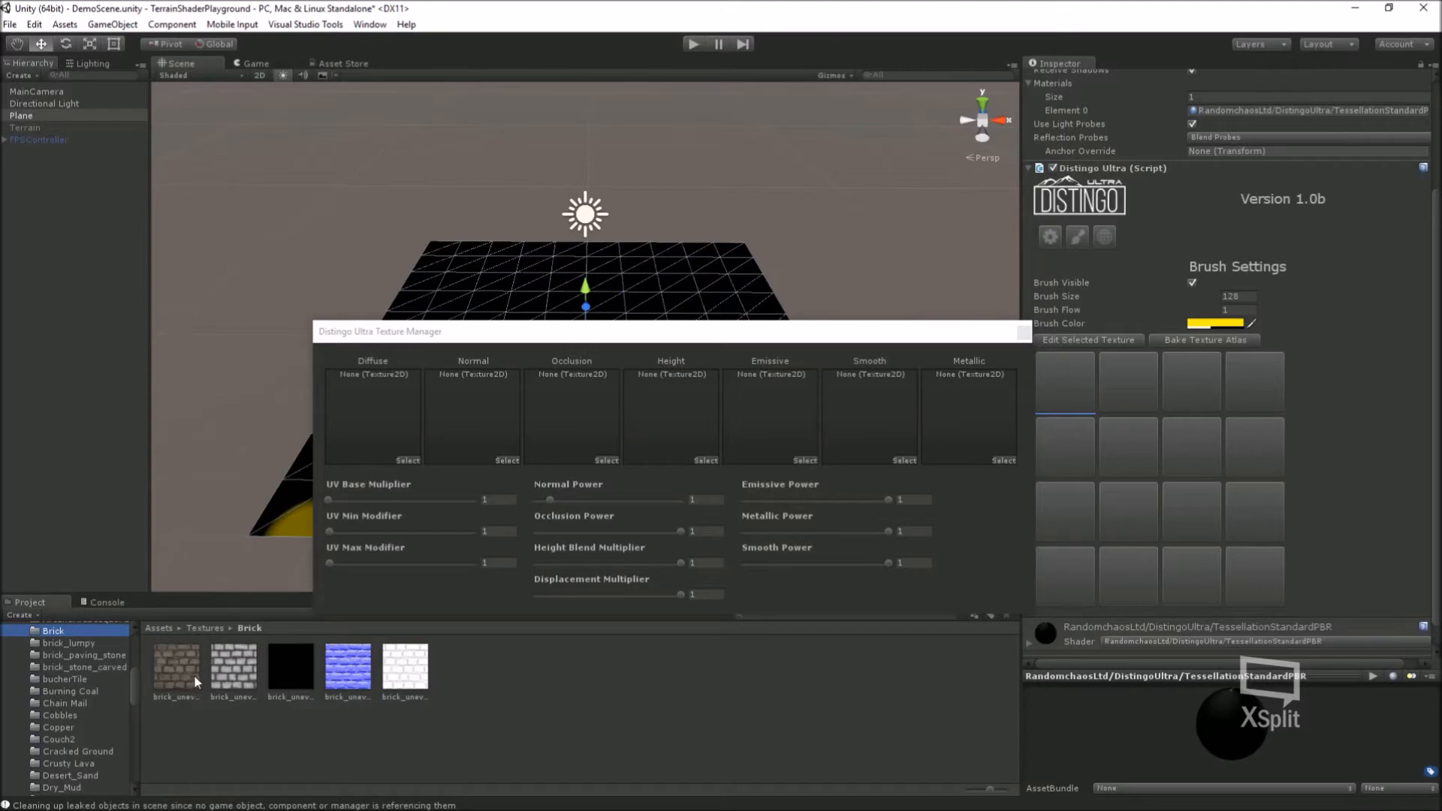
Step: Assign the Brick diffuse, normal, occlusion and height maps to their slots, and the black map to Emissive, Smooth and Metallic
drag(192, 674, 372, 417)
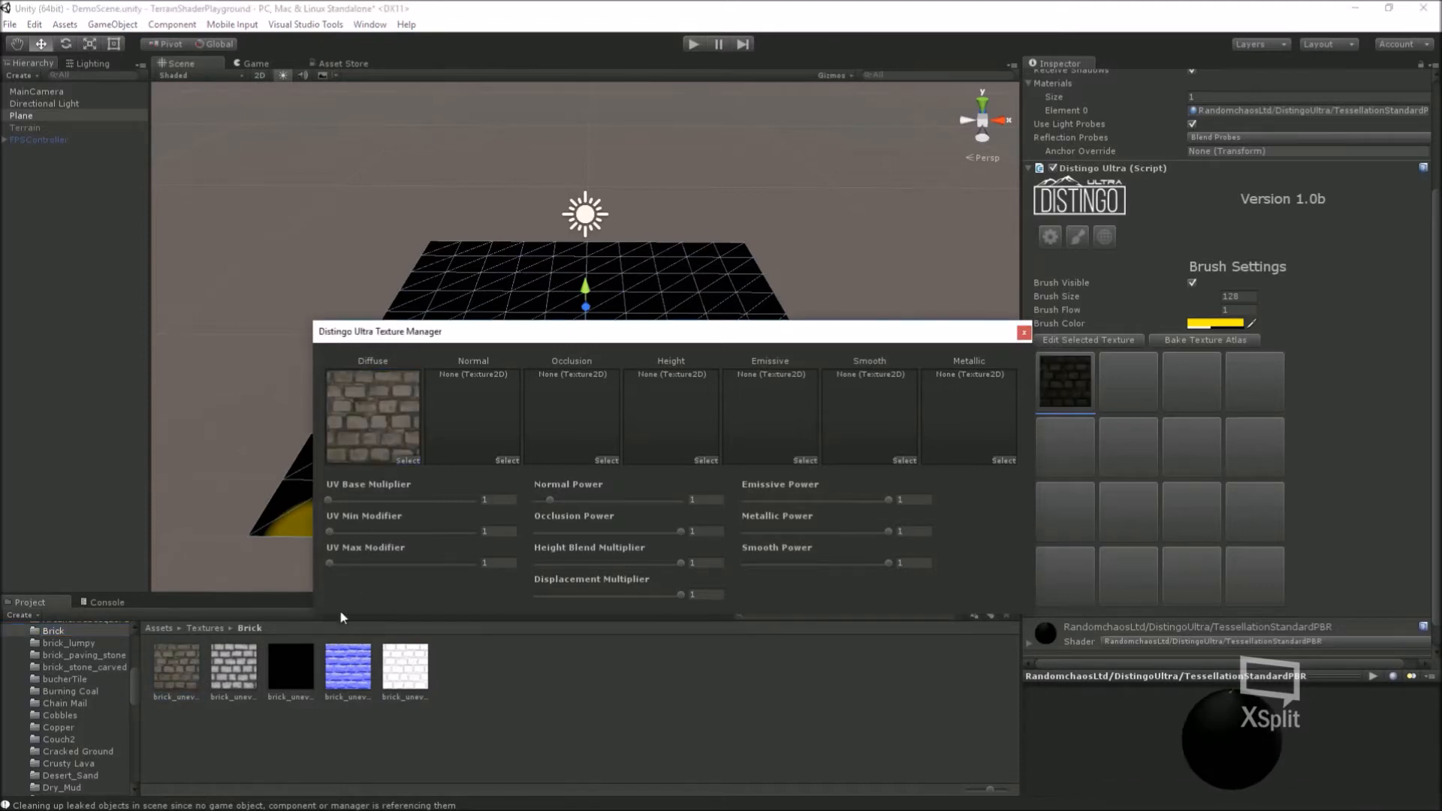
drag(348, 666, 472, 417)
drag(405, 666, 571, 436)
drag(255, 665, 676, 427)
drag(299, 679, 760, 444)
drag(289, 667, 897, 447)
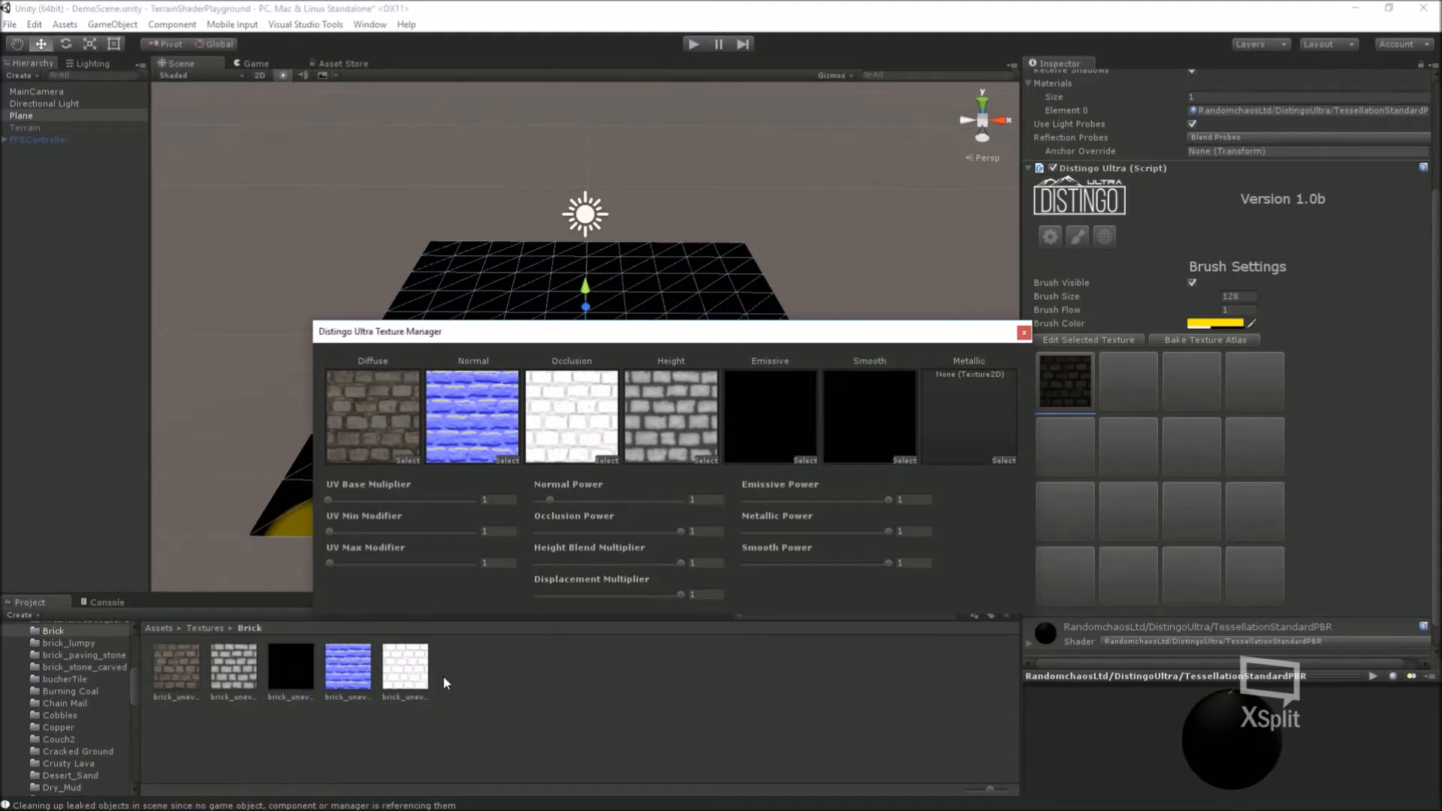
drag(297, 674, 965, 441)
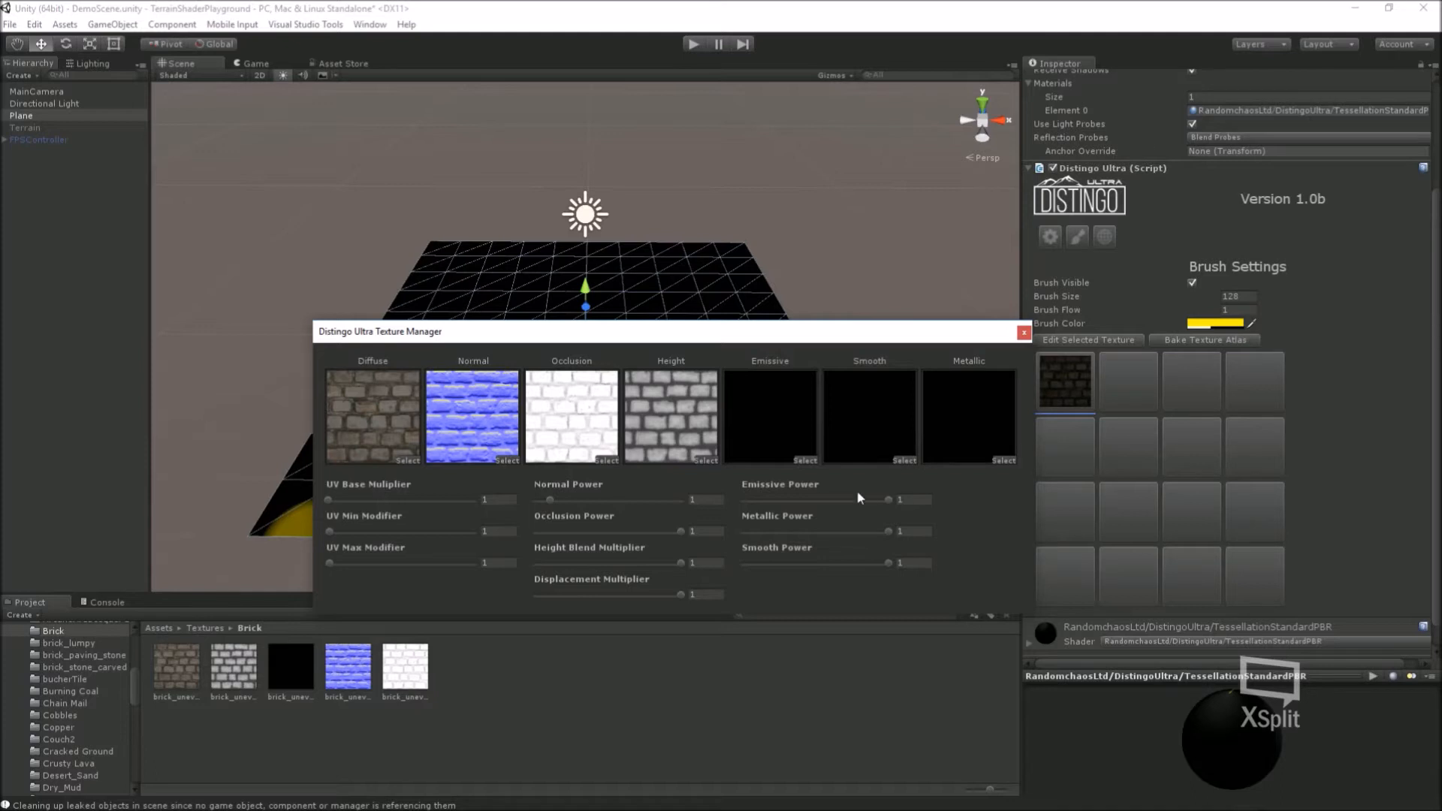
click(1024, 333)
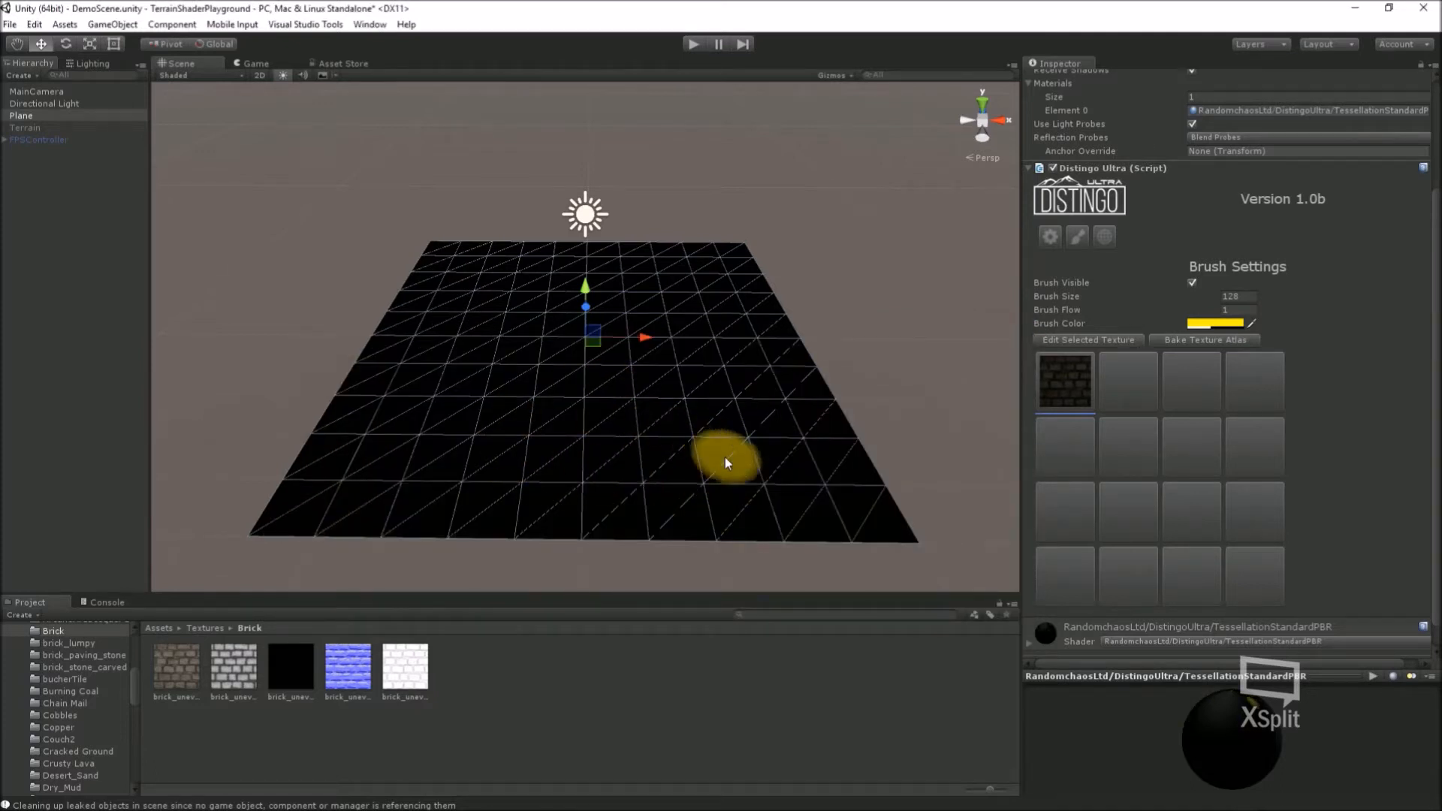
Step: Check the Distingo Ultra general and atlas settings, and return to the brush settings
click(1078, 238)
click(1049, 385)
click(1051, 383)
click(1102, 383)
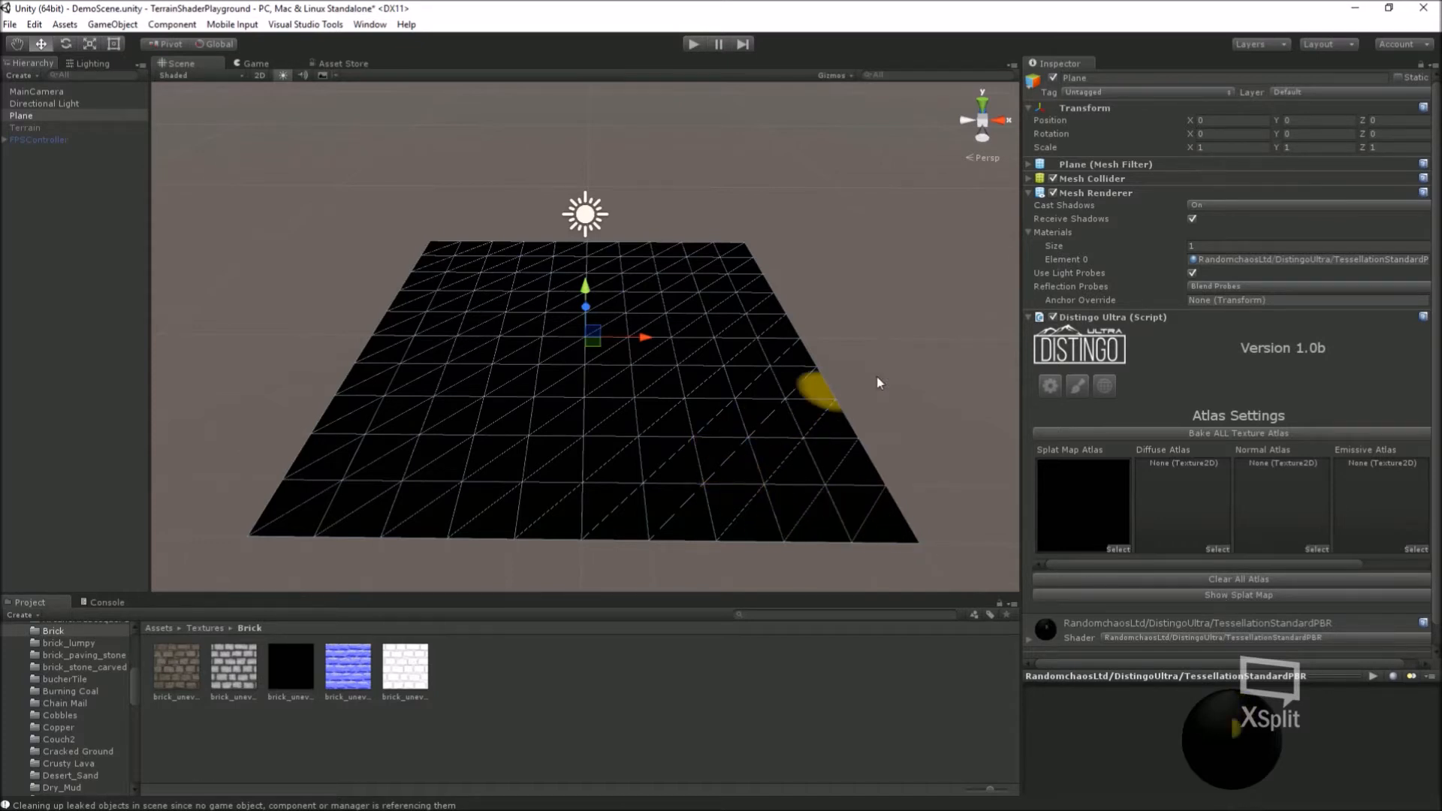
click(1077, 385)
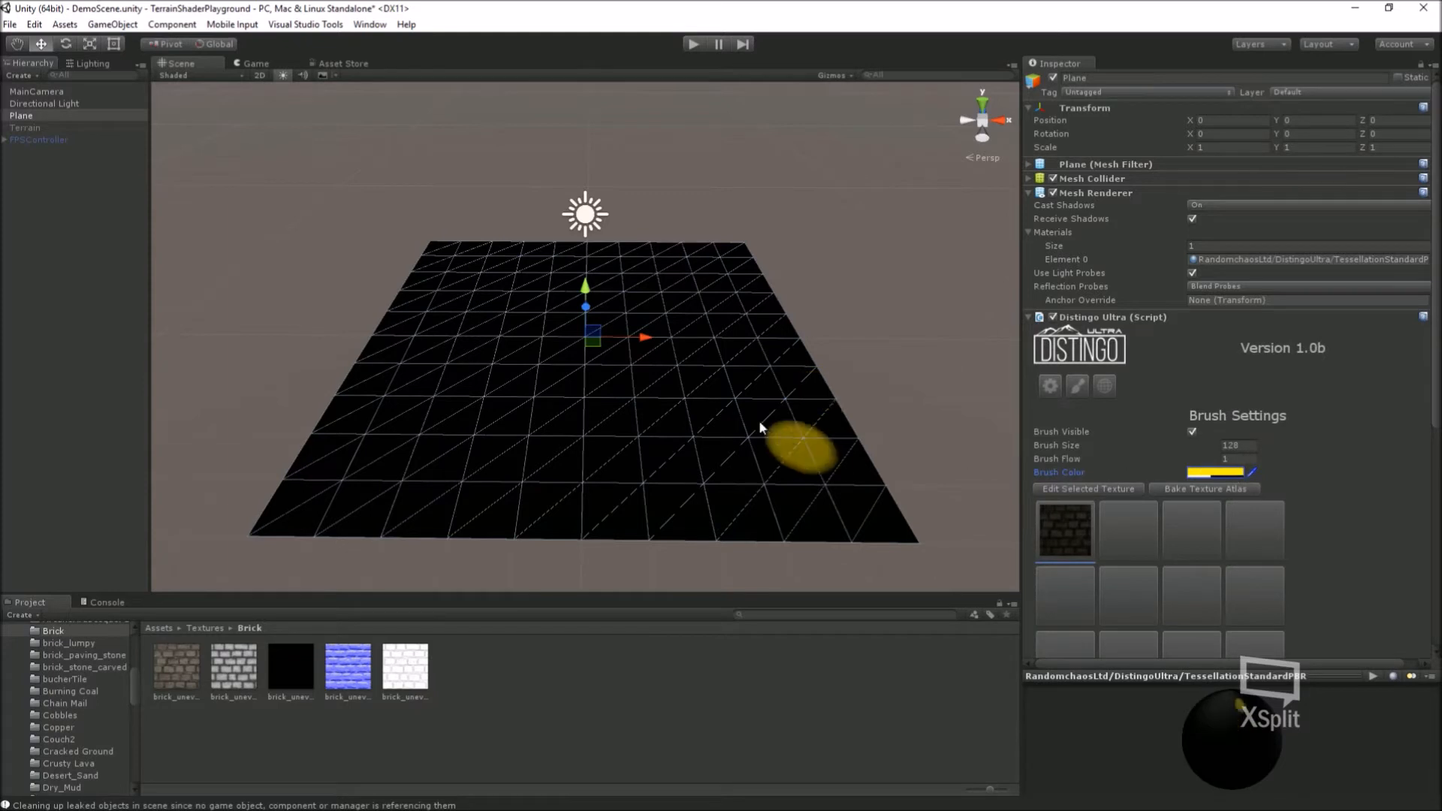
Step: Paint the plane with the brick palette slot, setting the brush size to 512 to cover the whole surface
click(721, 436)
mouse_move(753, 460)
mouse_down()
mouse_move(772, 468)
mouse_move(718, 489)
mouse_move(757, 497)
mouse_move(769, 482)
mouse_move(744, 472)
mouse_move(796, 473)
mouse_move(835, 480)
mouse_move(826, 491)
mouse_up()
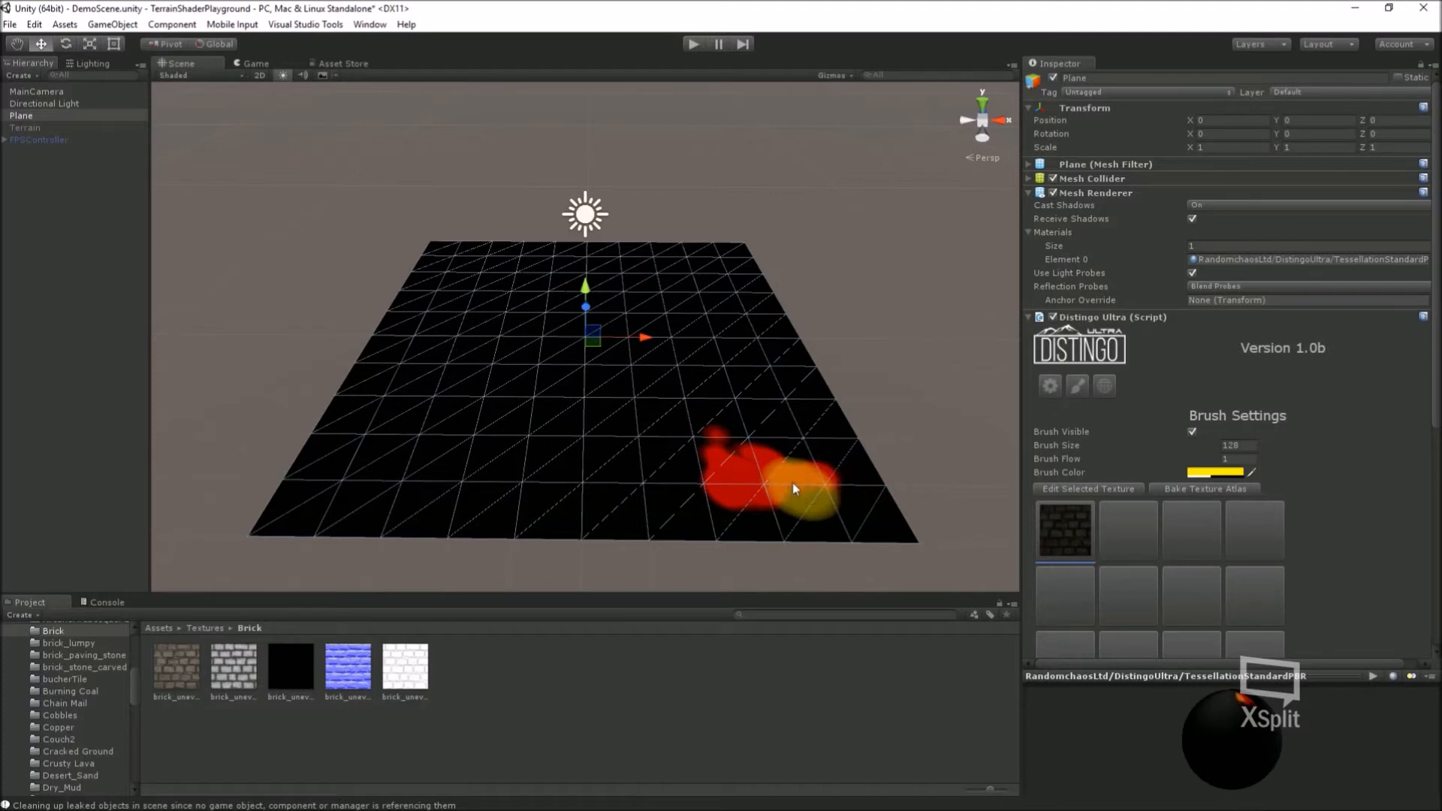
click(1238, 446)
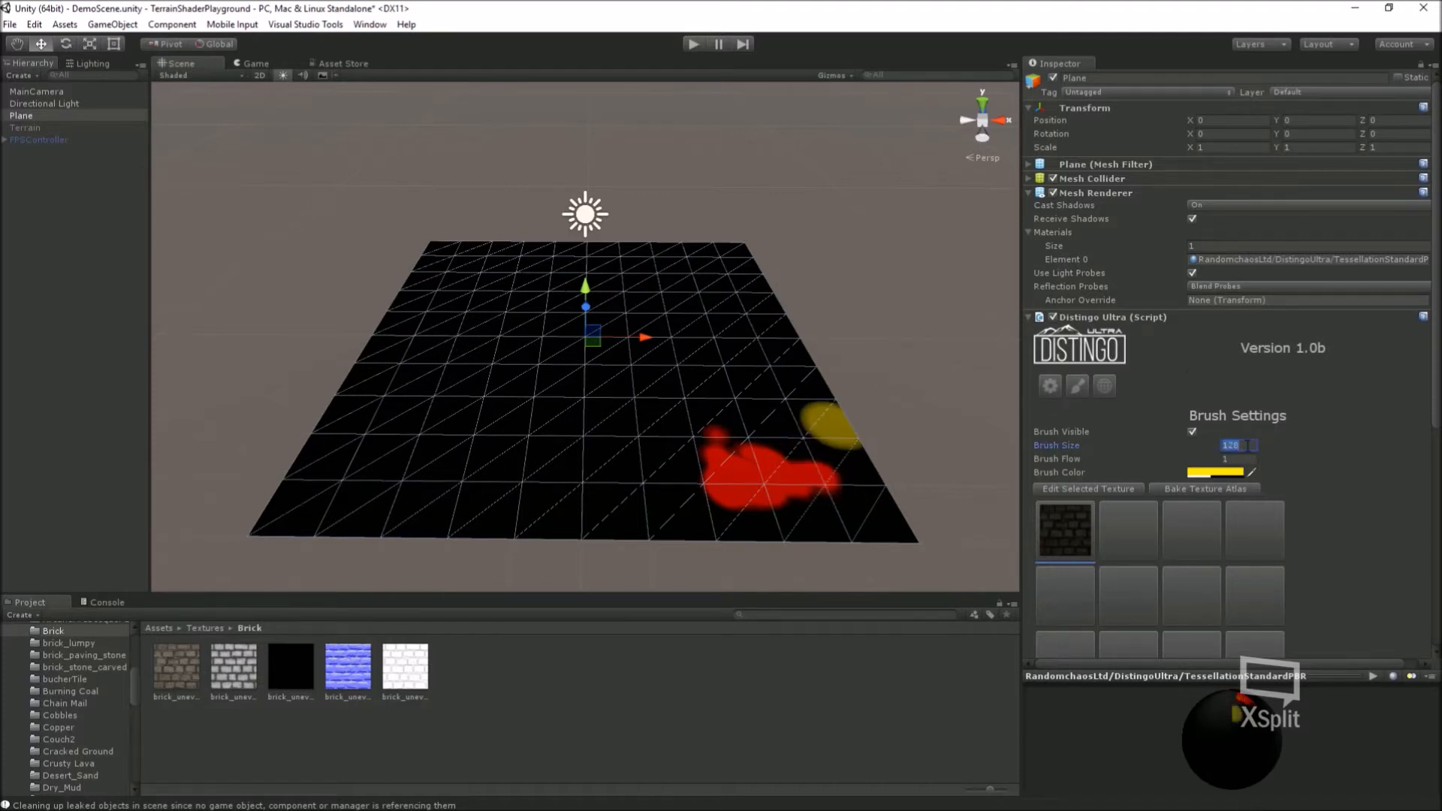
text(512)
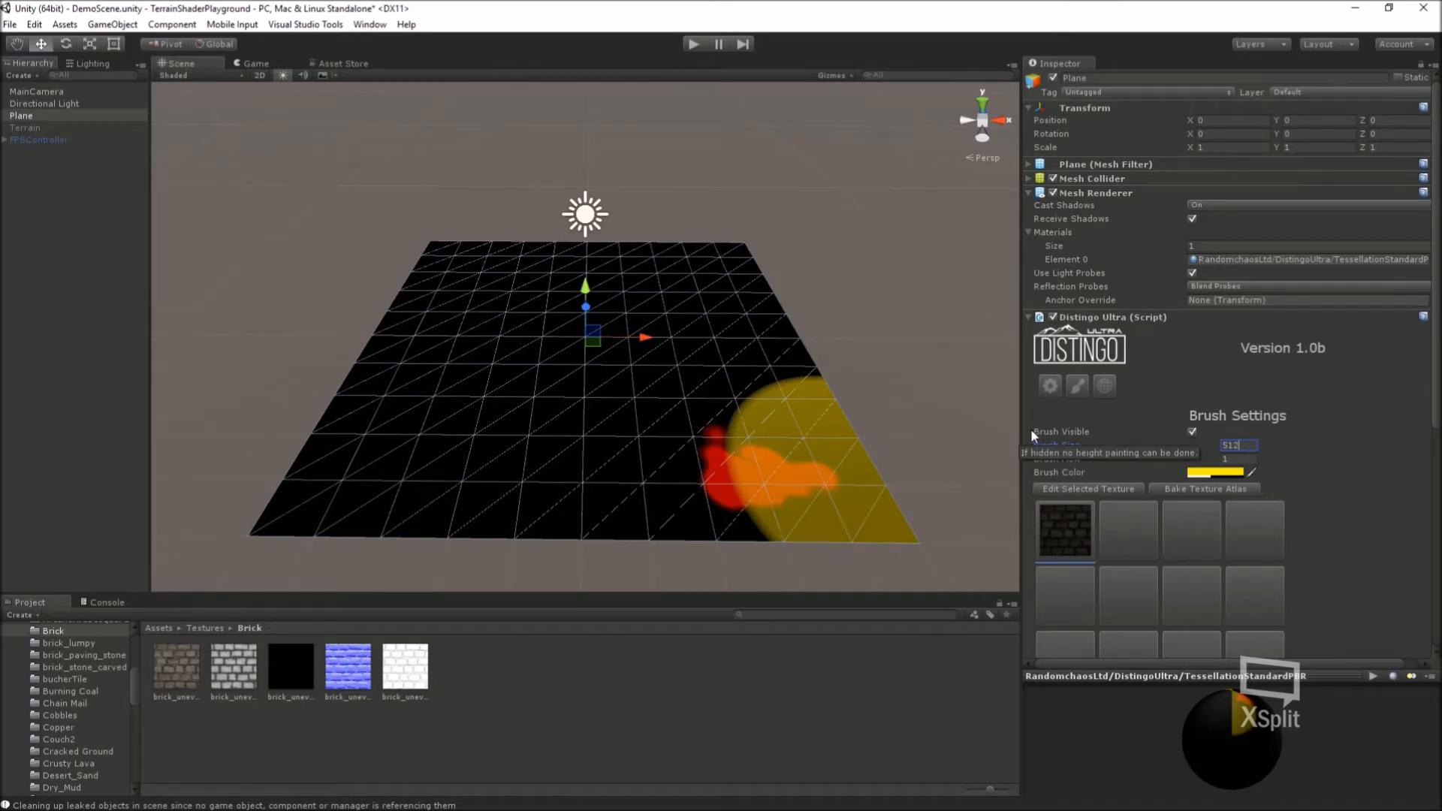
click(1058, 422)
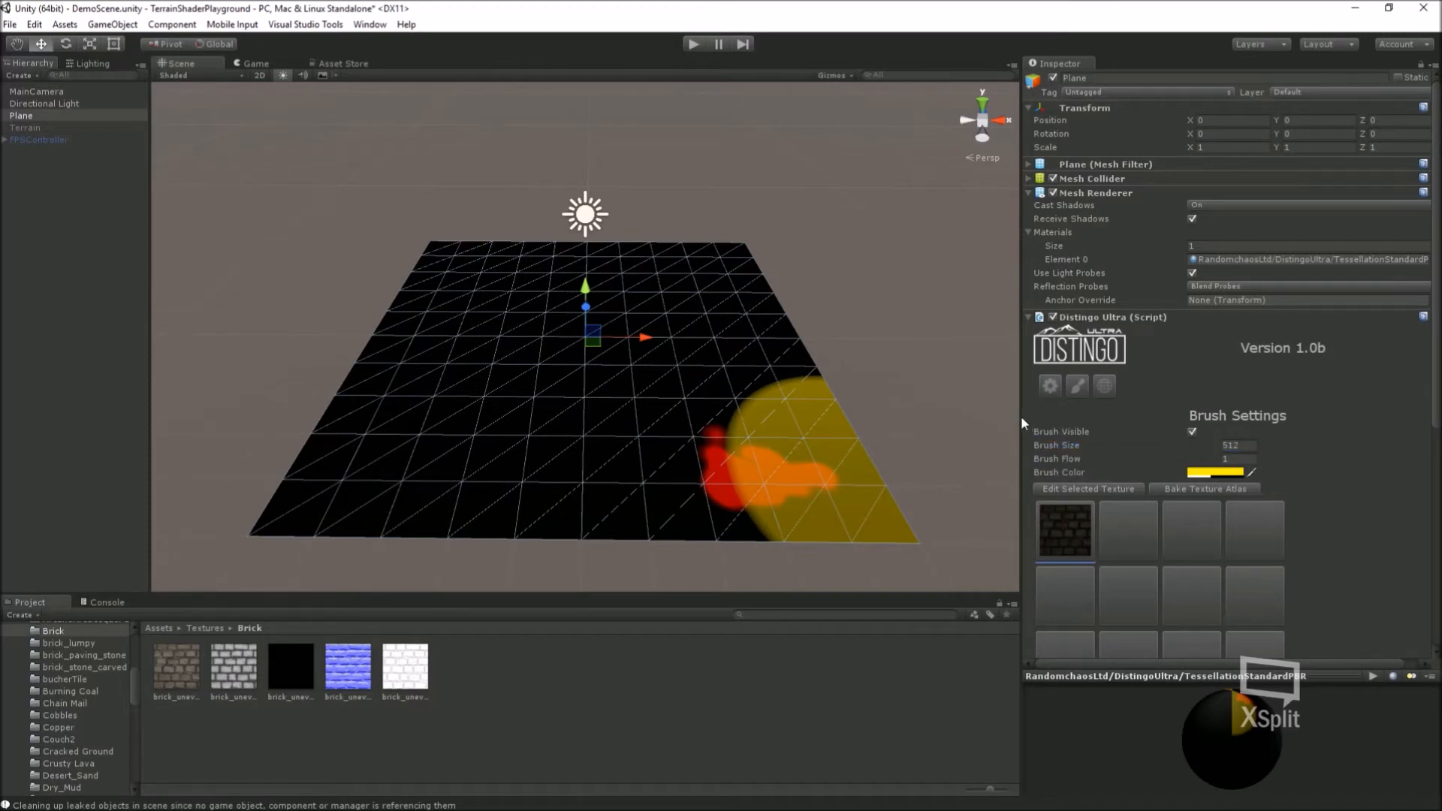
mouse_move(698, 422)
mouse_down()
mouse_move(655, 457)
mouse_move(675, 479)
mouse_move(850, 503)
mouse_move(835, 447)
mouse_move(786, 404)
mouse_move(780, 350)
mouse_move(862, 506)
mouse_up()
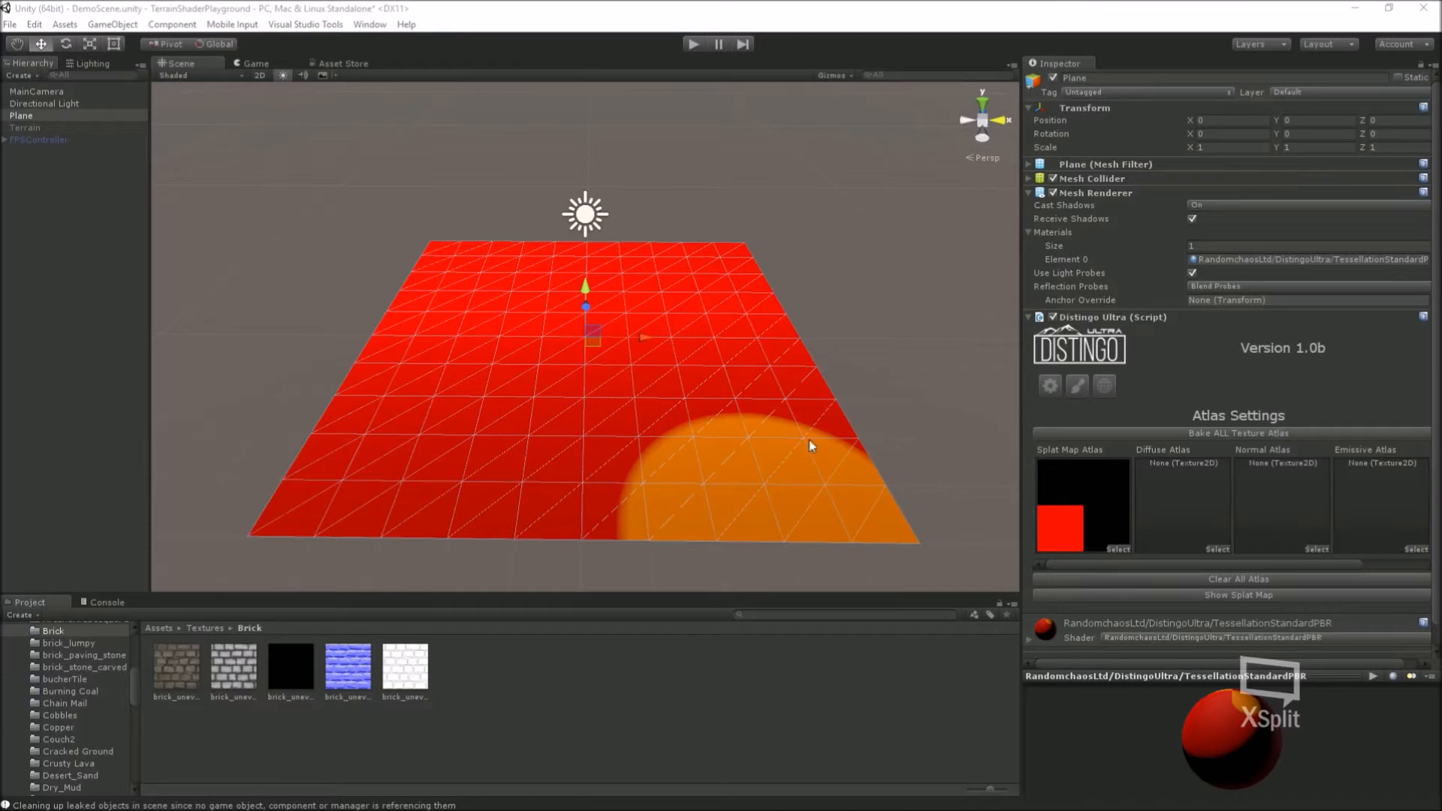
Step: Select the second palette slot in the brush settings and paint it over the front part of the plane
click(1077, 386)
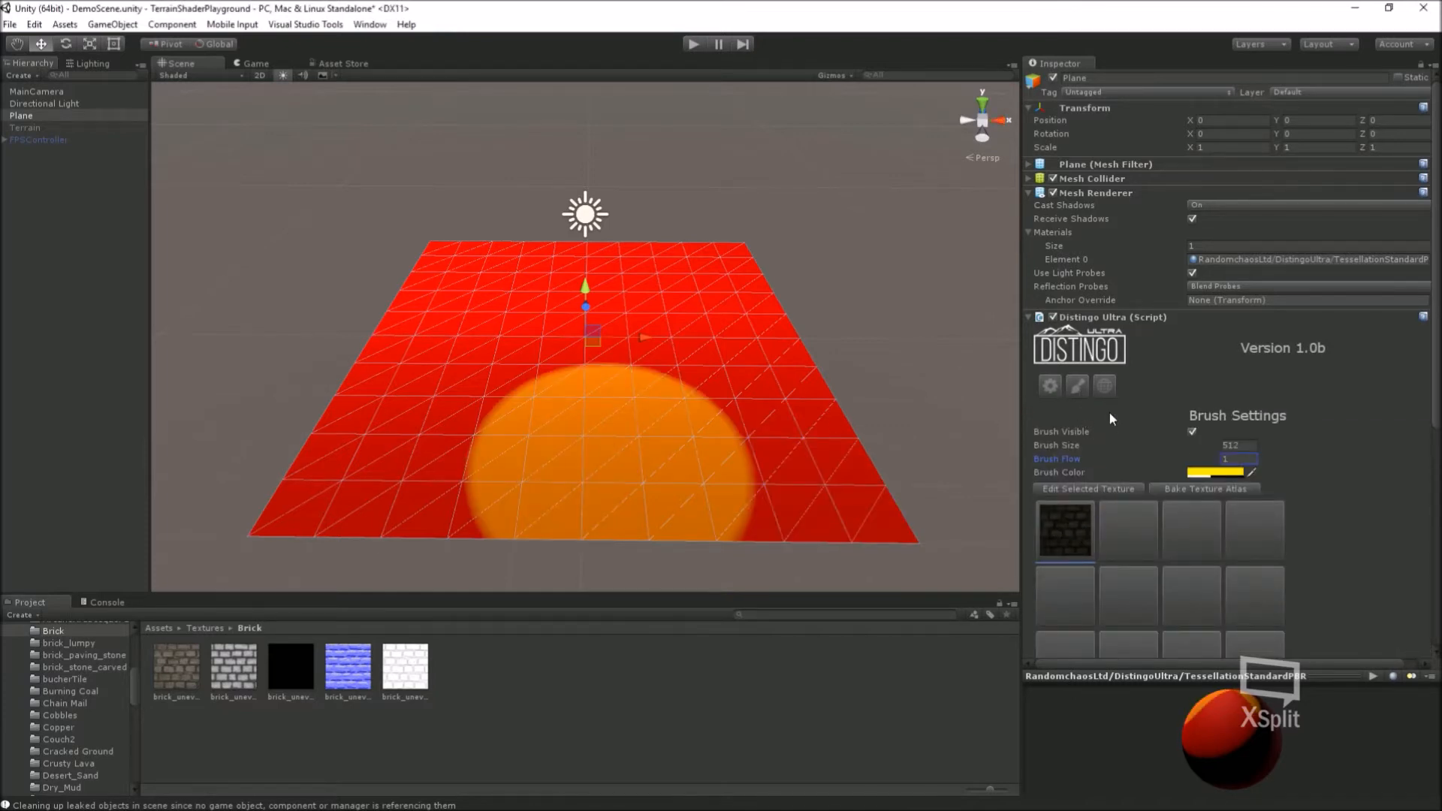
click(1128, 542)
mouse_move(740, 465)
mouse_down()
mouse_move(750, 498)
mouse_move(782, 515)
mouse_move(869, 499)
mouse_move(811, 399)
mouse_move(797, 439)
mouse_up()
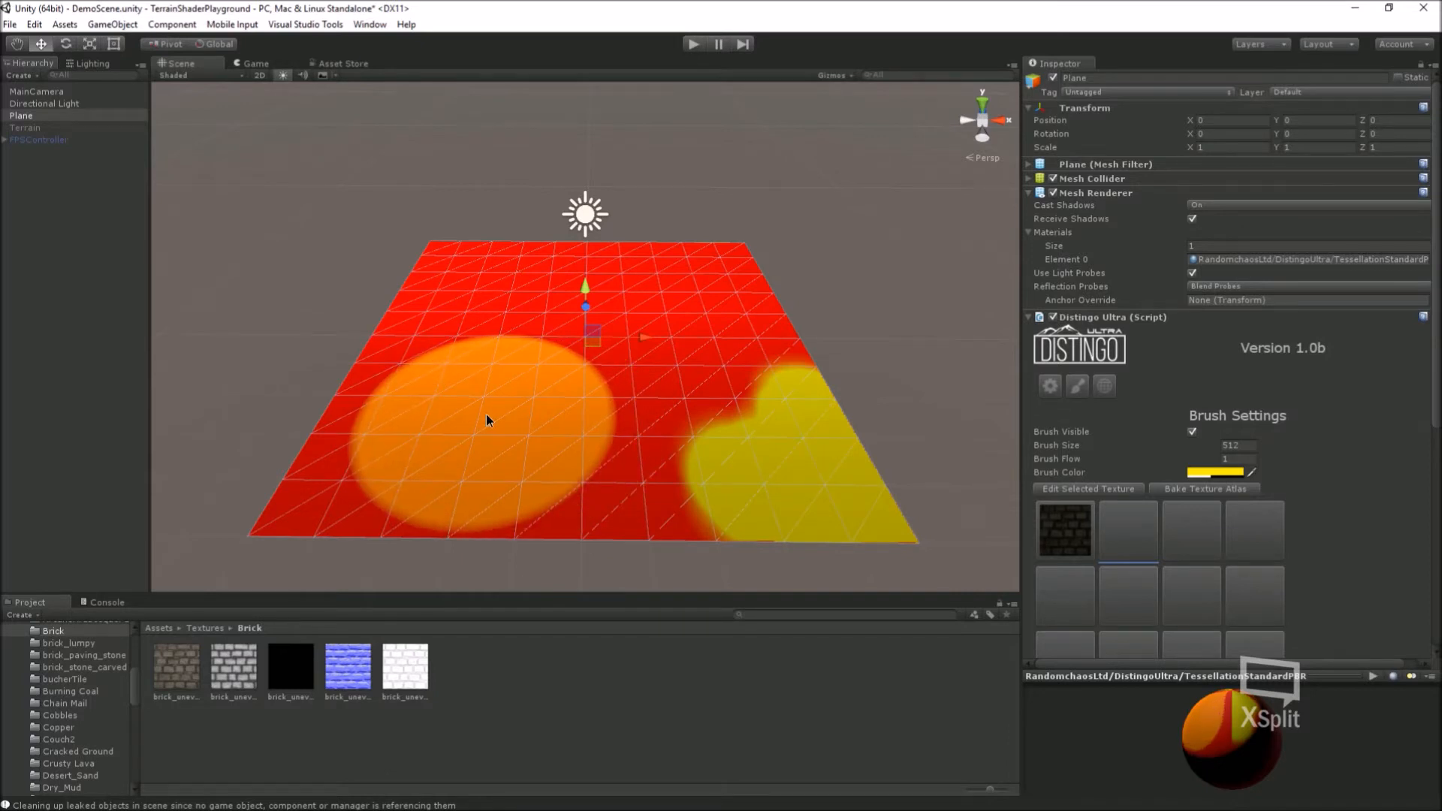
drag(488, 418, 490, 412)
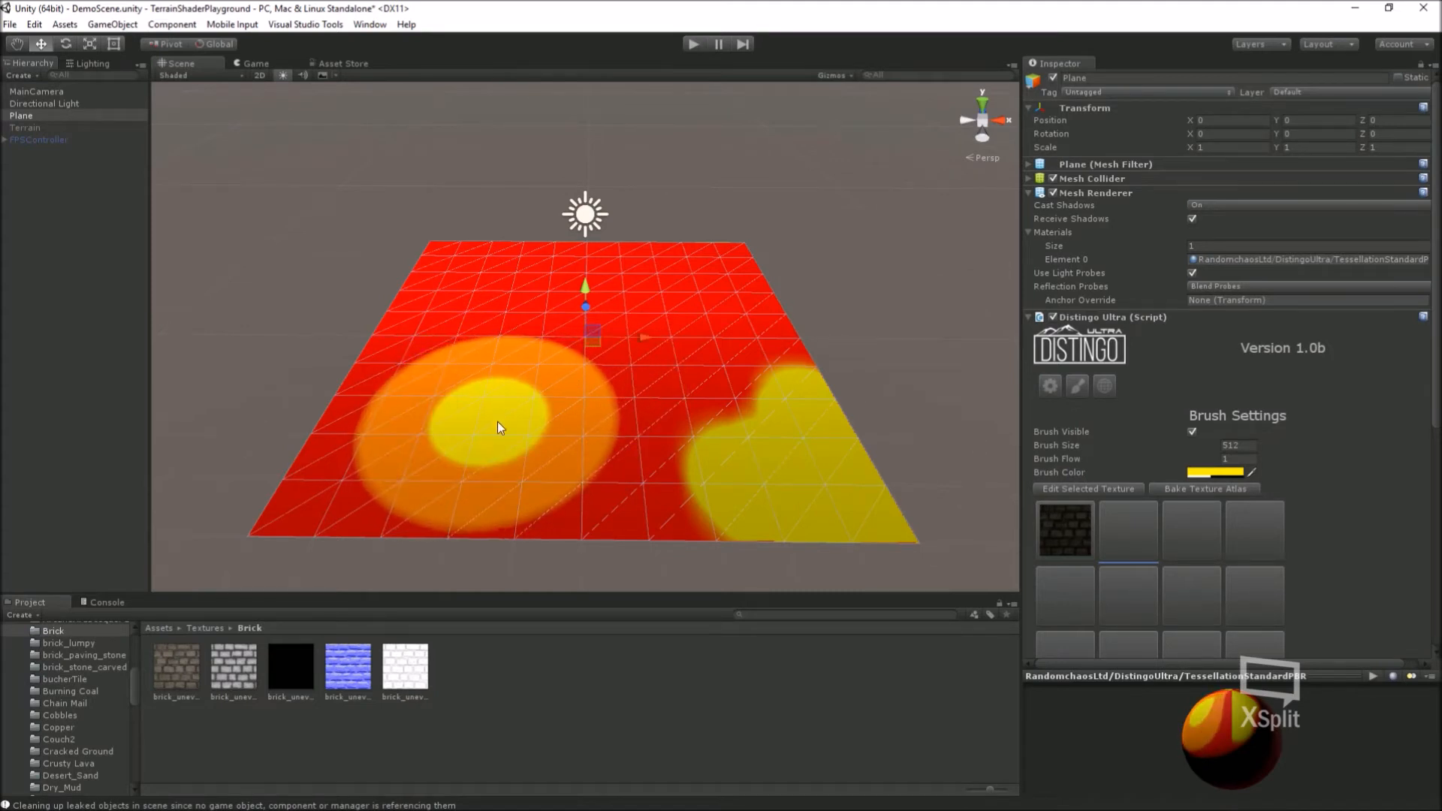
mouse_move(524, 450)
mouse_down()
mouse_move(542, 482)
mouse_move(706, 501)
mouse_move(302, 515)
mouse_move(376, 356)
mouse_move(412, 353)
mouse_move(677, 353)
mouse_move(1011, 457)
mouse_up()
Step: Bring up the atlas settings and paint over the remaining red patches in the yellow area of the plane
click(1102, 385)
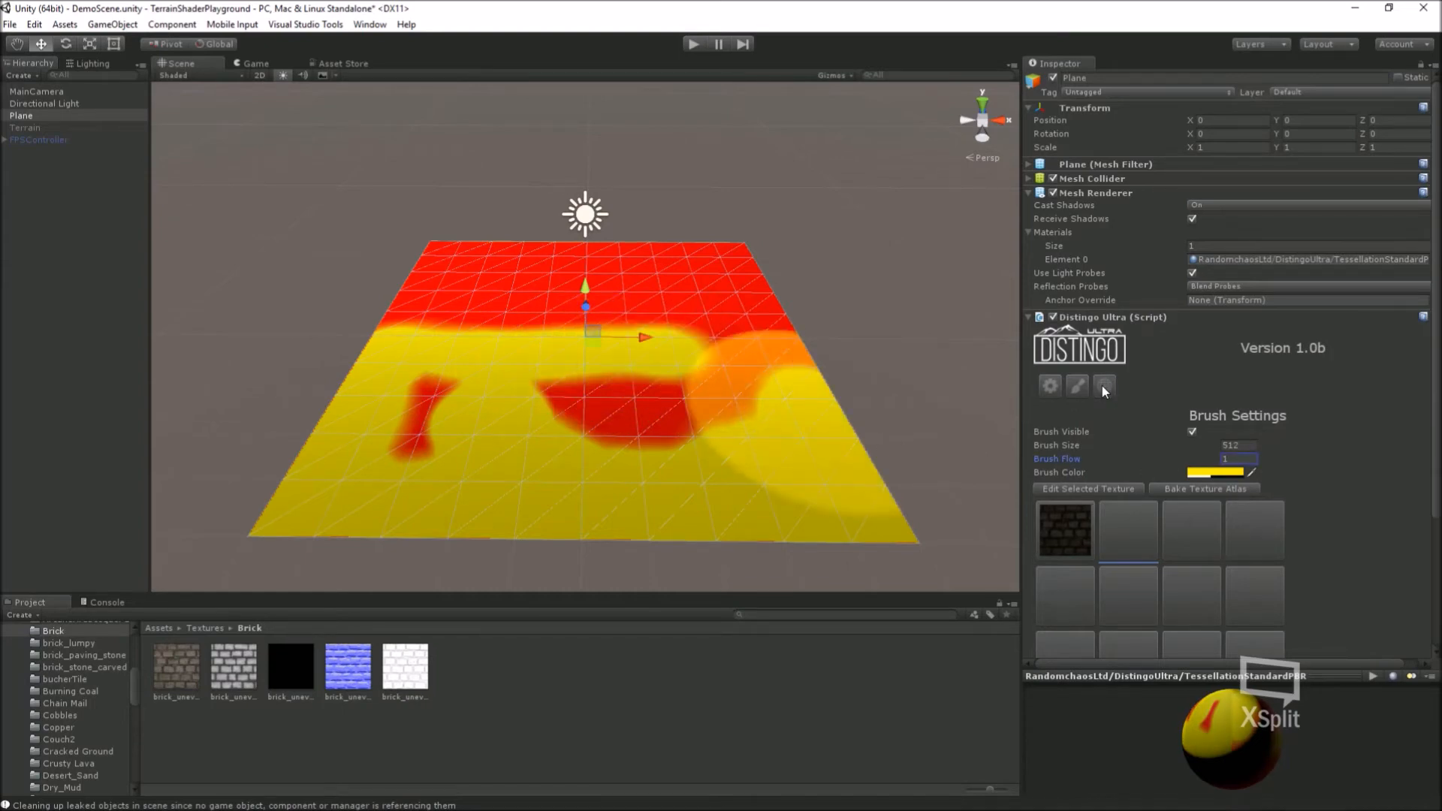
click(1086, 389)
click(1097, 389)
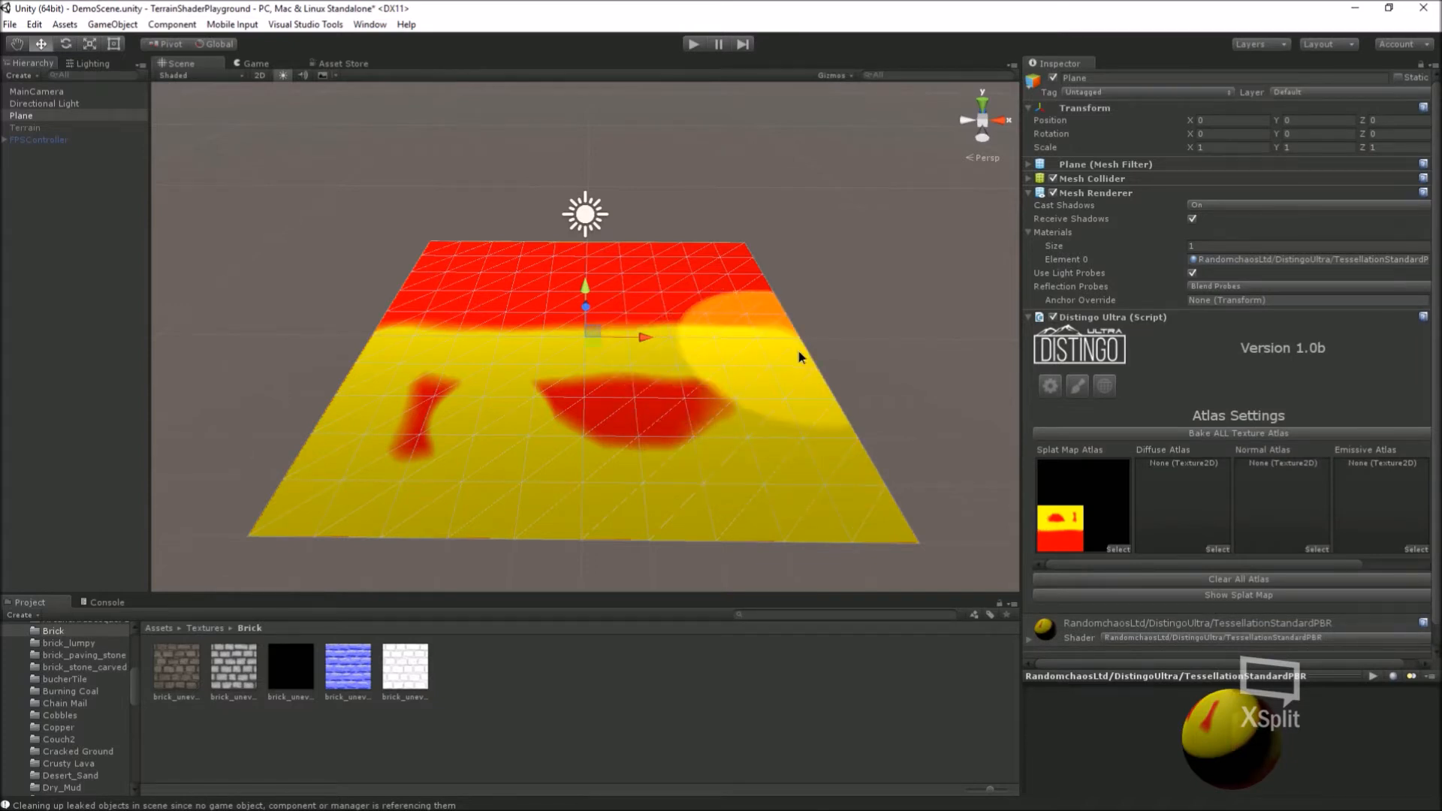
mouse_move(685, 392)
mouse_down()
mouse_move(662, 393)
mouse_move(711, 407)
mouse_move(618, 425)
mouse_move(592, 389)
mouse_move(466, 393)
mouse_move(420, 434)
mouse_up()
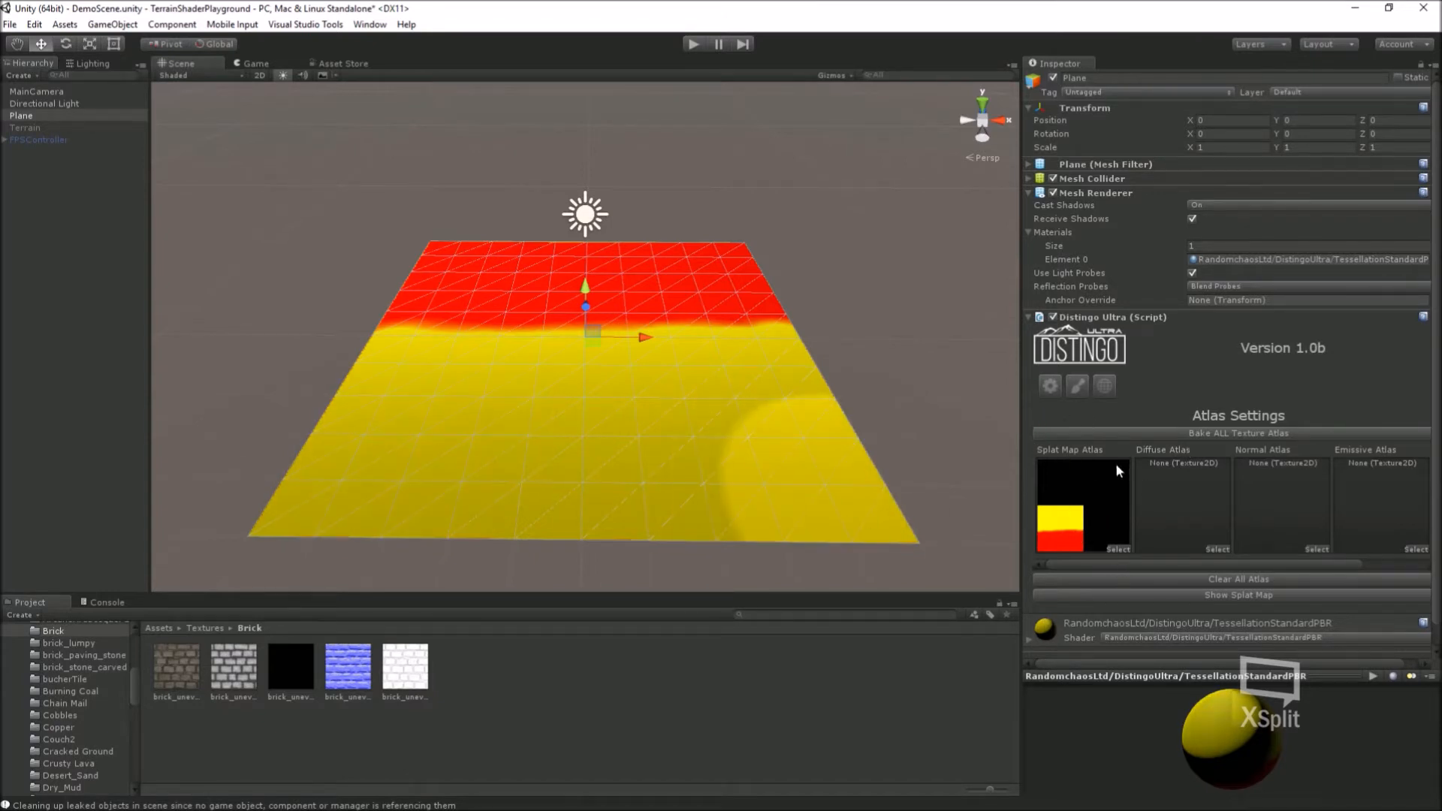
Step: Open the texture manager for the second palette slot and show the Desert_Sand texture folder
click(1076, 388)
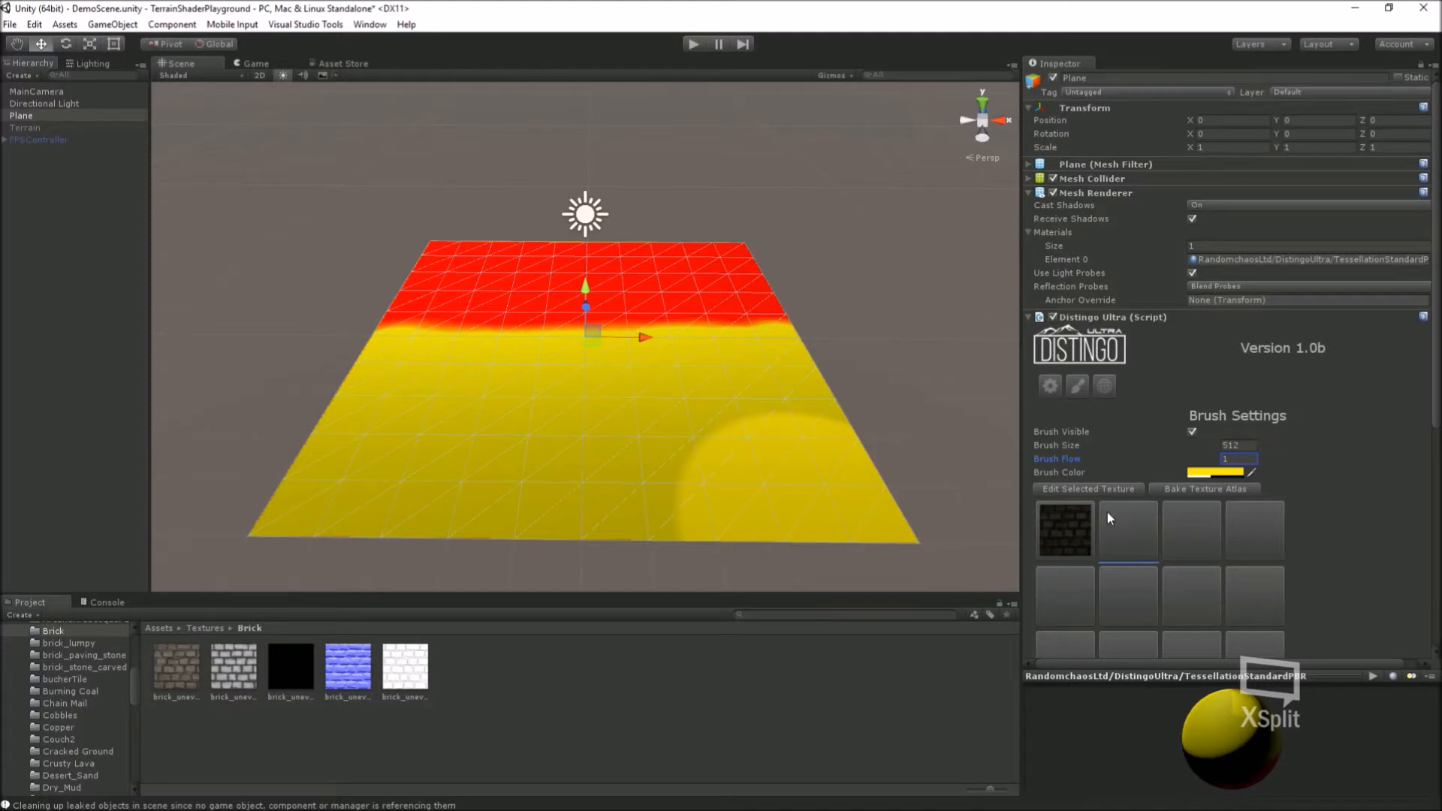
click(1101, 489)
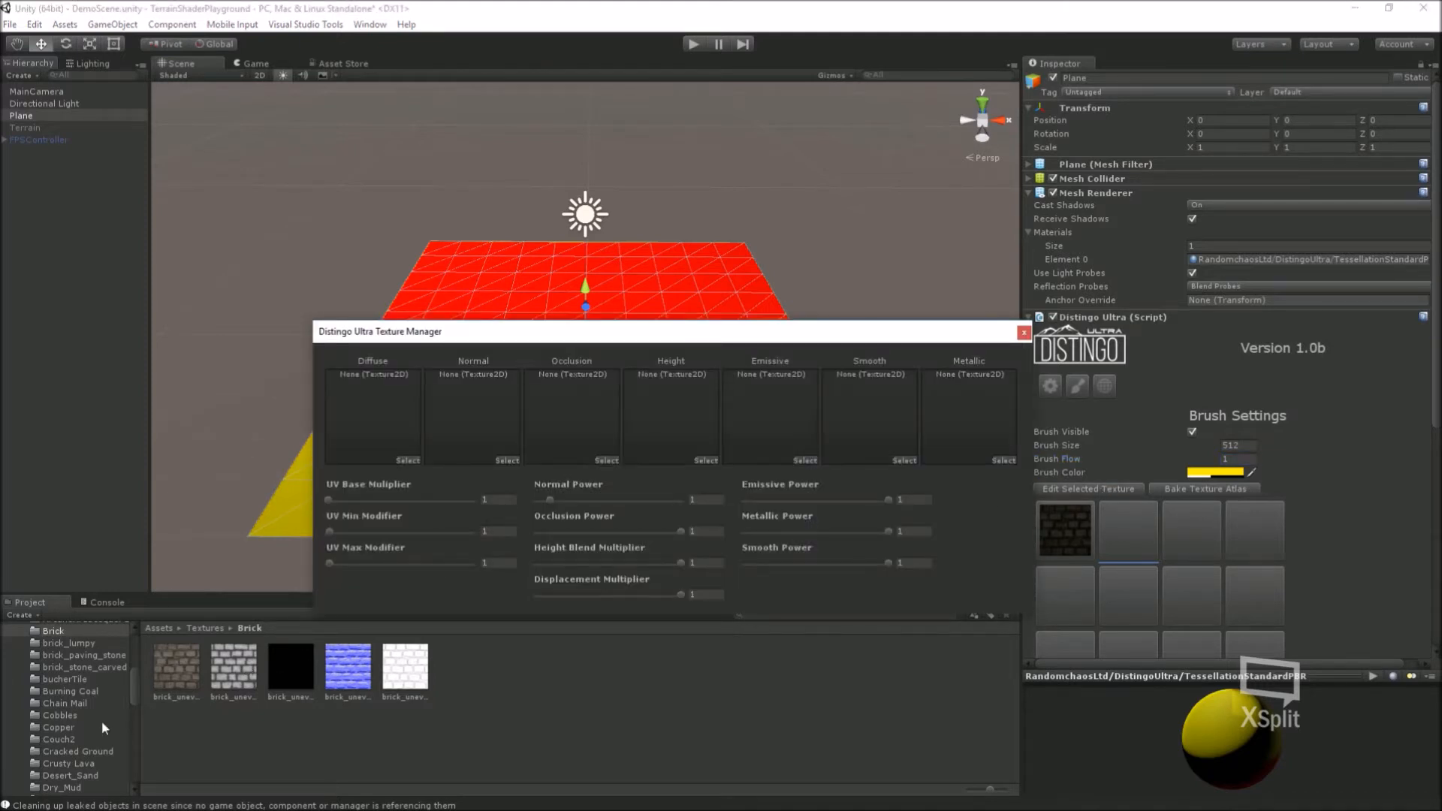
scroll(102, 727, up, 3)
scroll(96, 733, down, 3)
scroll(83, 728, down, 6)
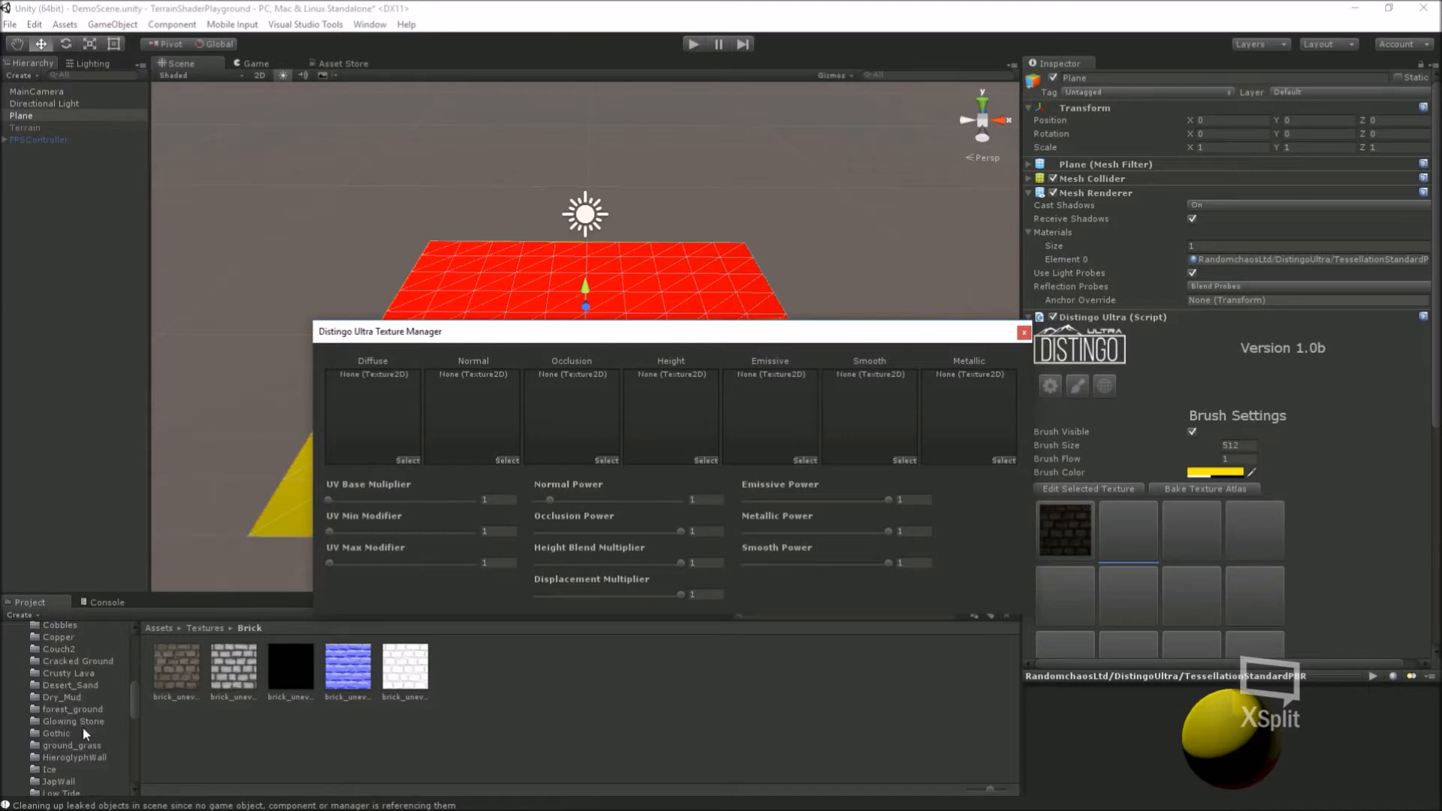
click(60, 685)
Step: Assign the Desert_Sand diffuse, normal and height maps to their slots and the black map to Smooth and Metallic, and close the texture manager
mouse_move(176, 666)
mouse_down()
mouse_move(323, 536)
mouse_move(379, 428)
mouse_up()
drag(231, 690, 660, 425)
drag(304, 666, 966, 421)
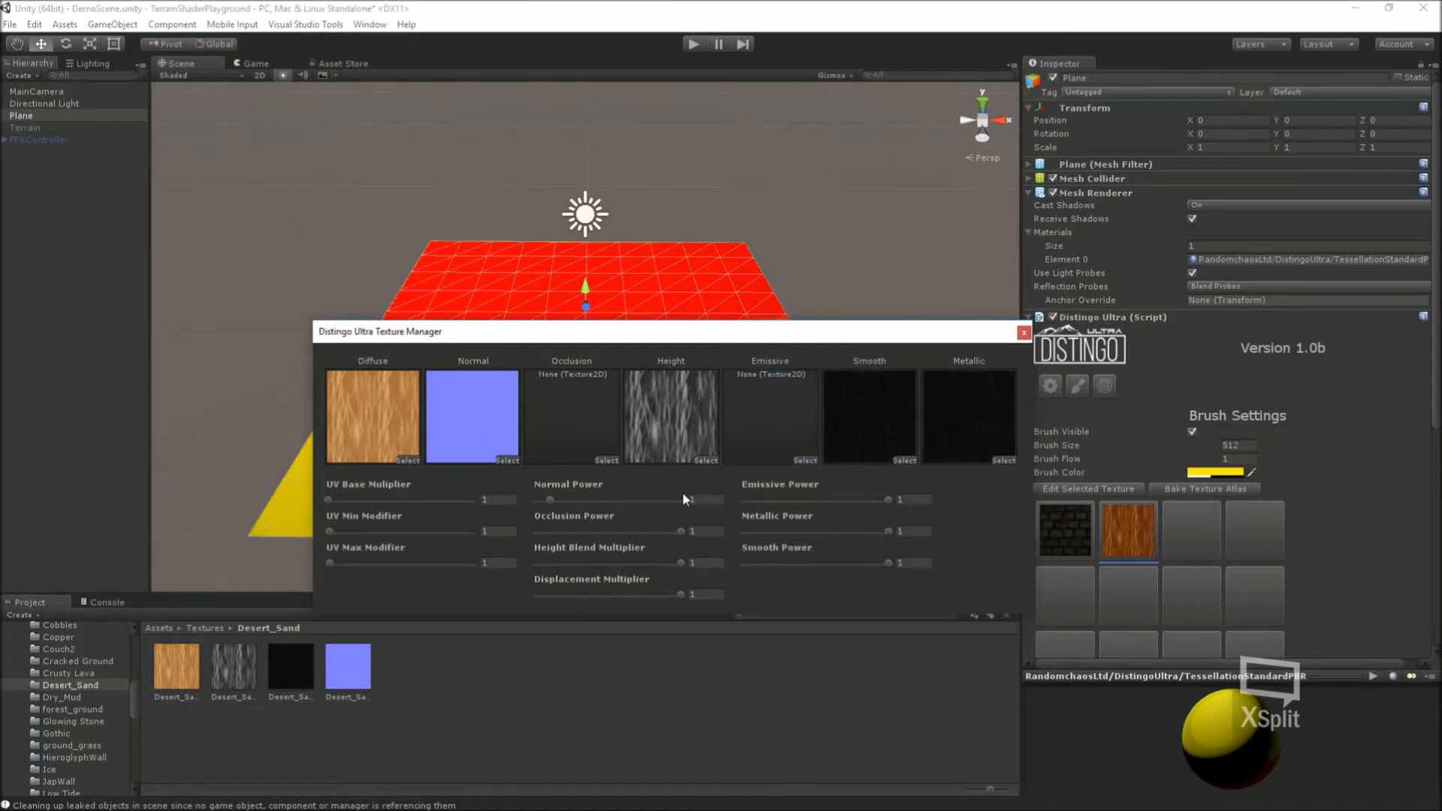
click(1023, 333)
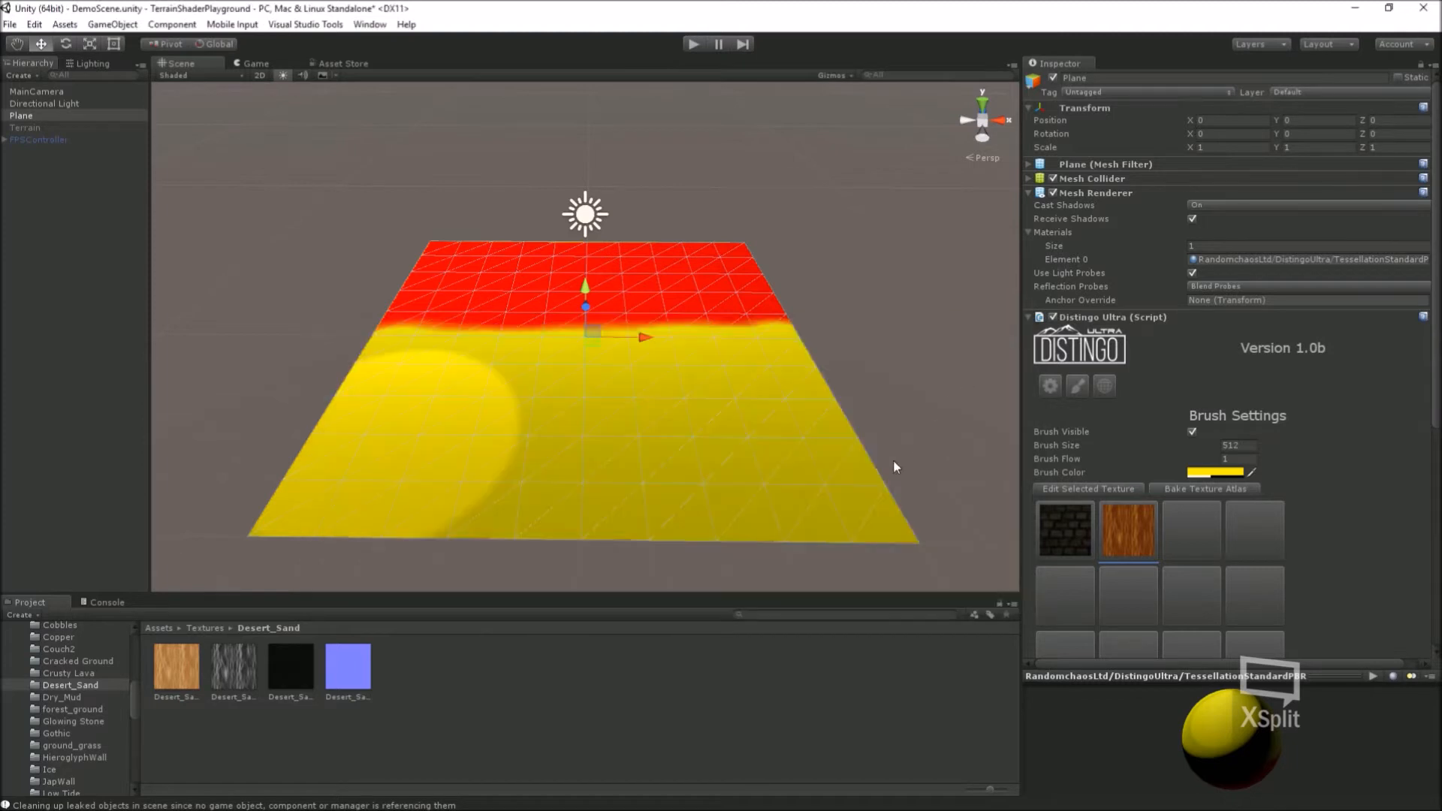
Step: Turn off the splat map display on the plane and bake the texture atlas from the brush settings
click(1082, 385)
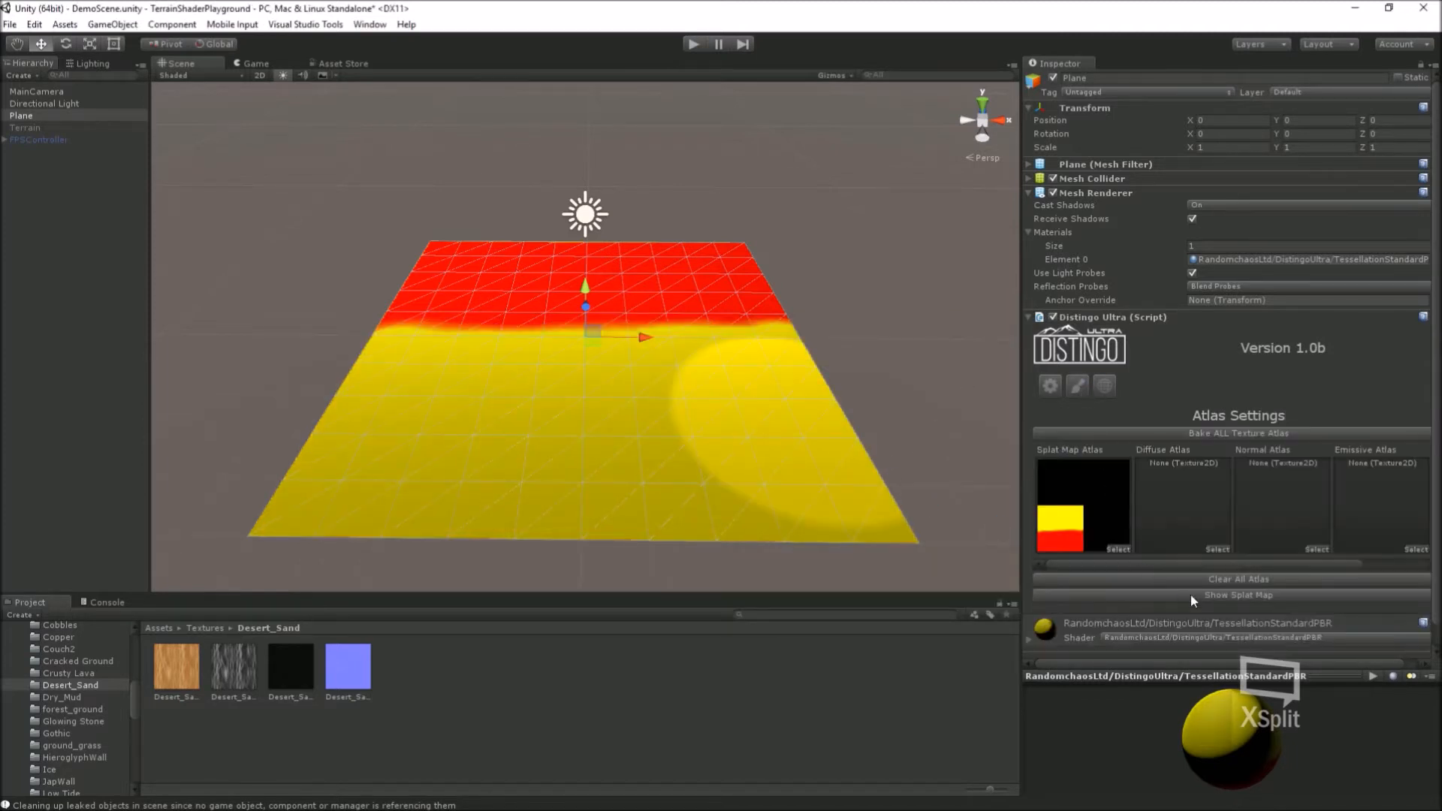
click(1226, 596)
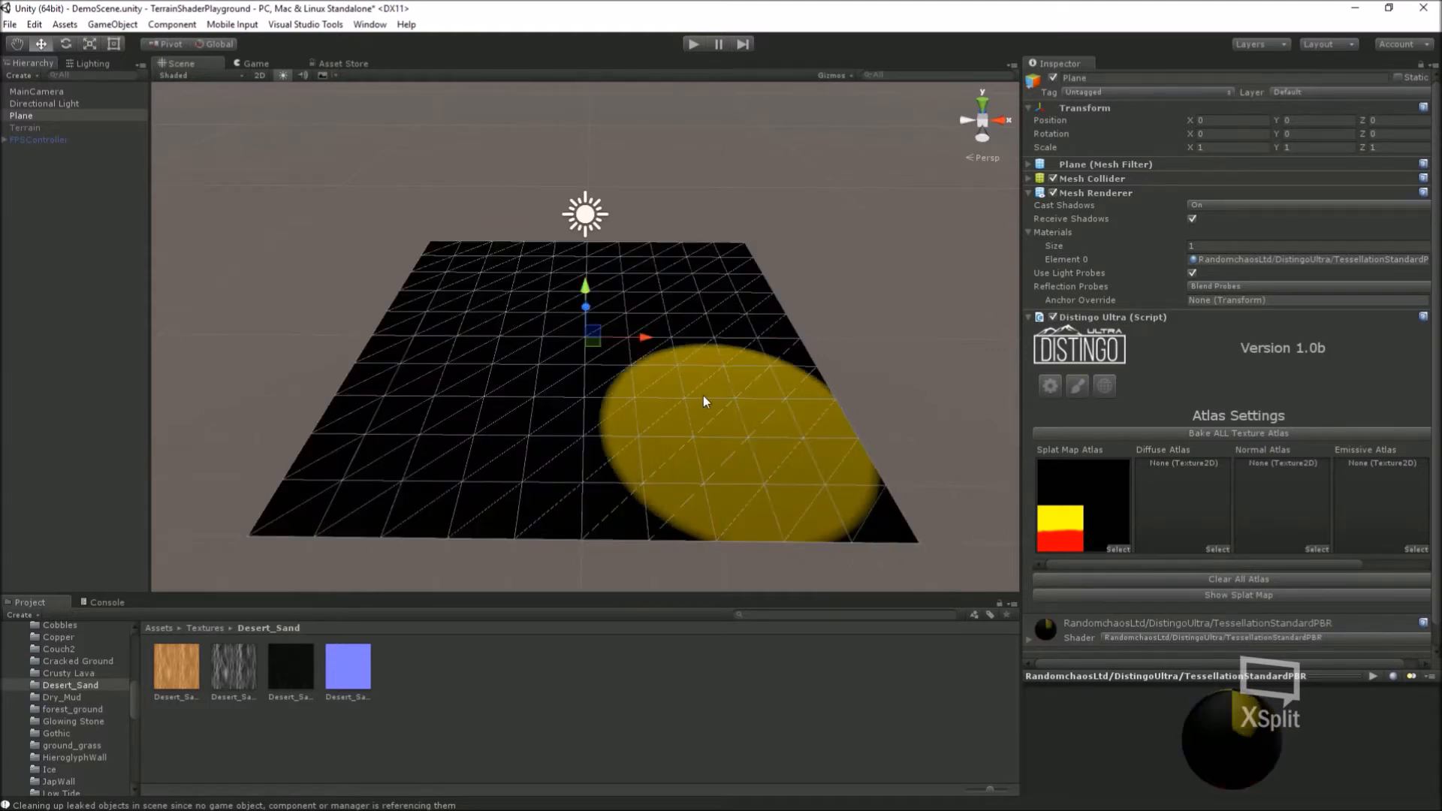
click(1077, 386)
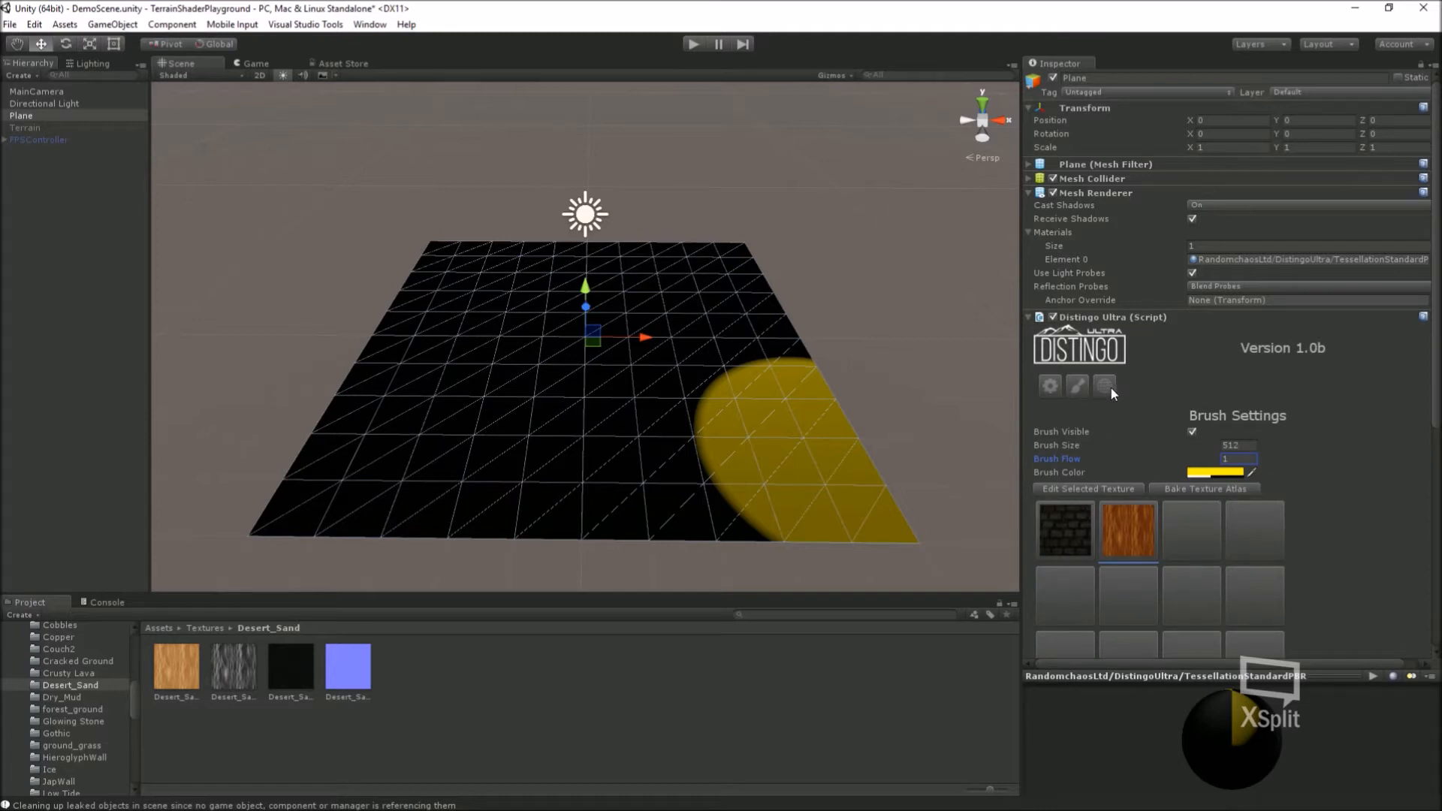
click(1078, 386)
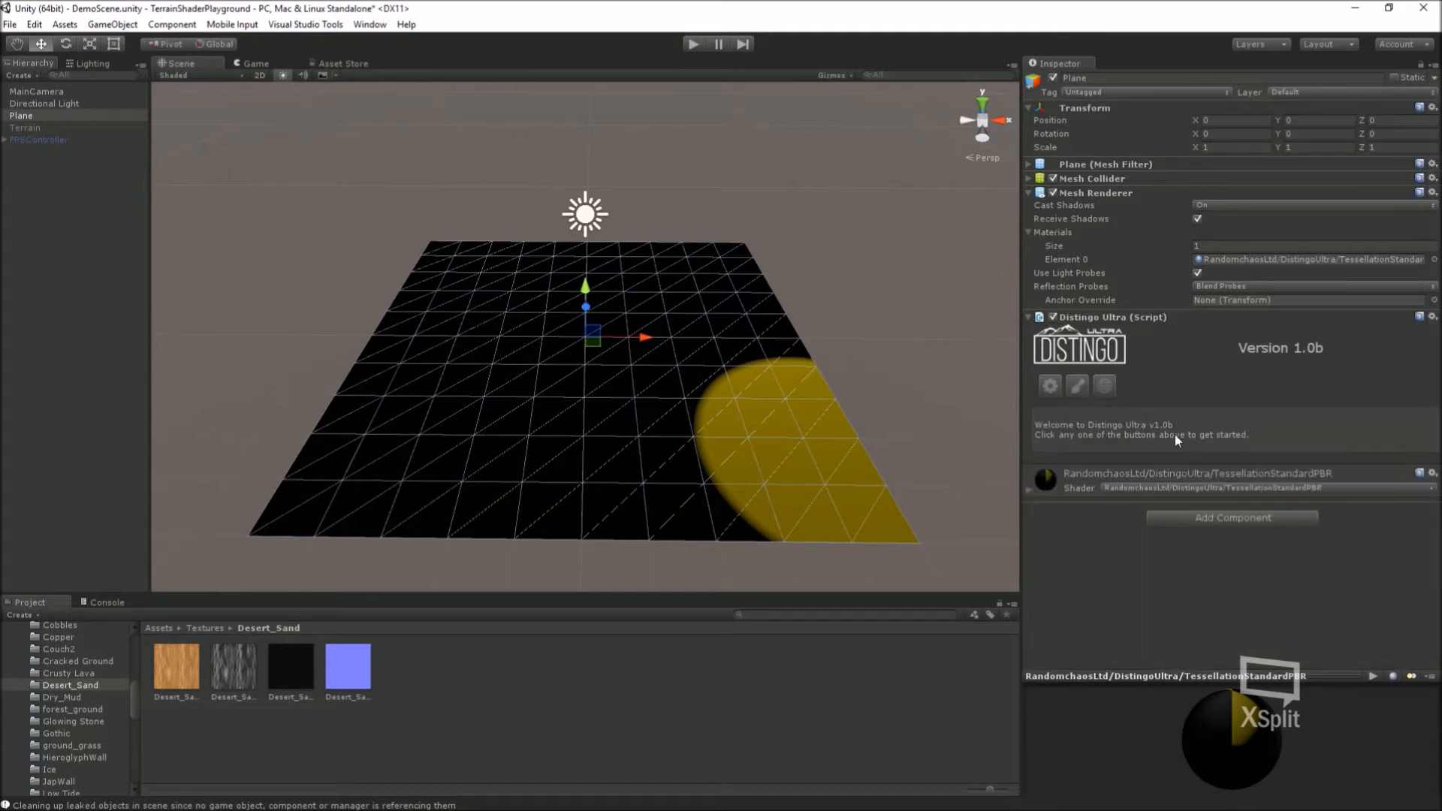
click(1111, 388)
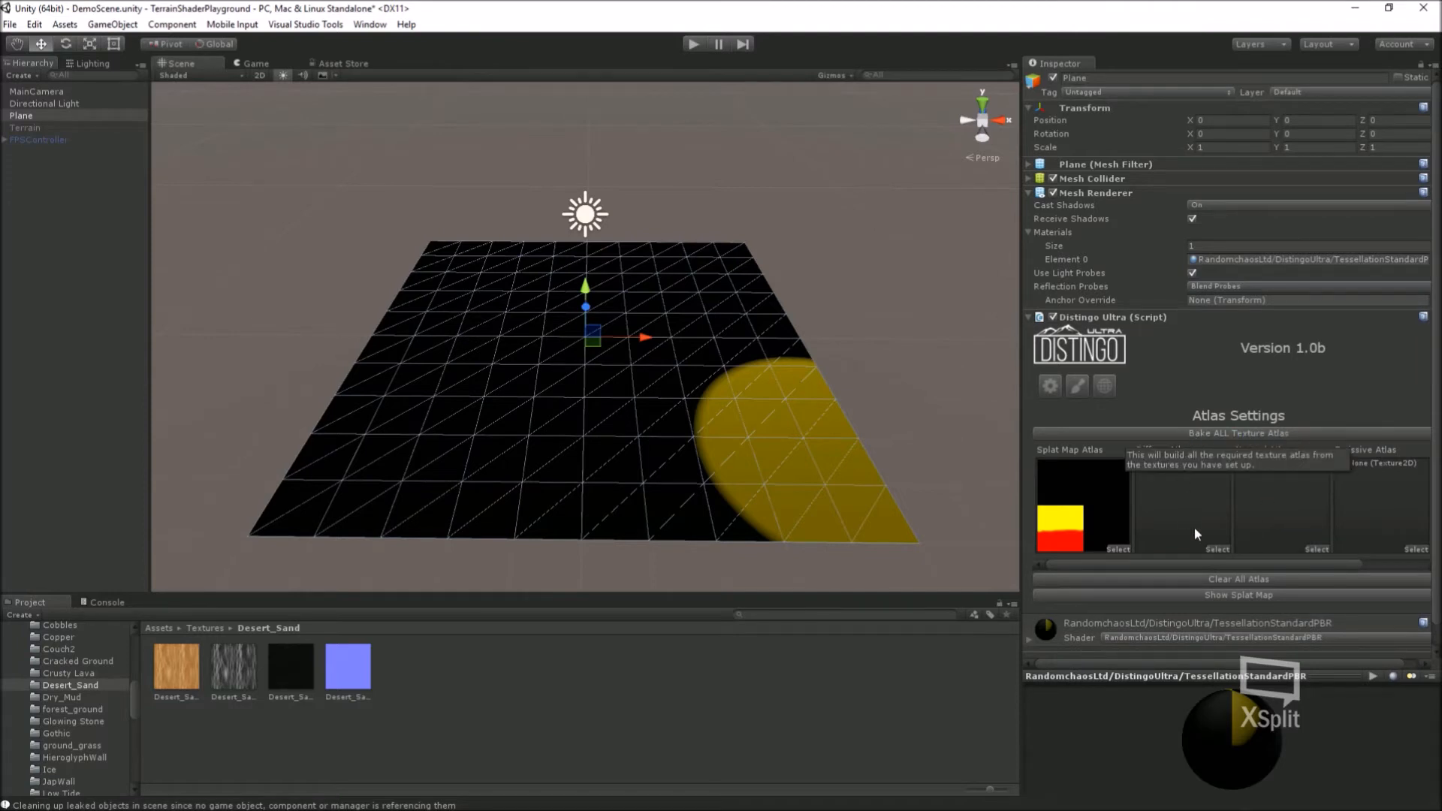
click(1078, 386)
click(1210, 489)
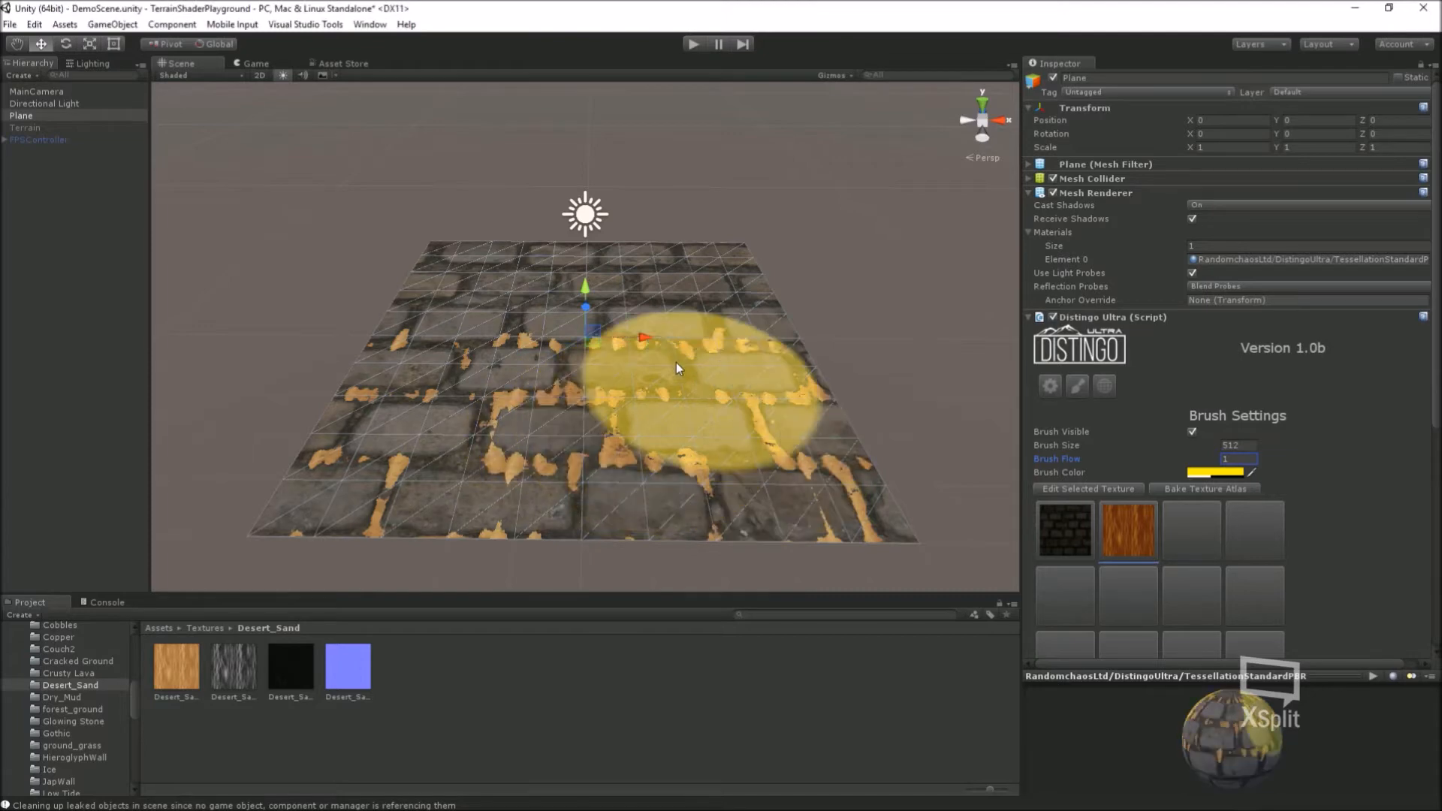
Step: Set the brush flow to 0.05 and paint over the plane's near right corner
mouse_move(758, 409)
alt+mouse_down()
mouse_move(691, 403)
mouse_move(543, 321)
mouse_move(872, 334)
alt+mouse_up()
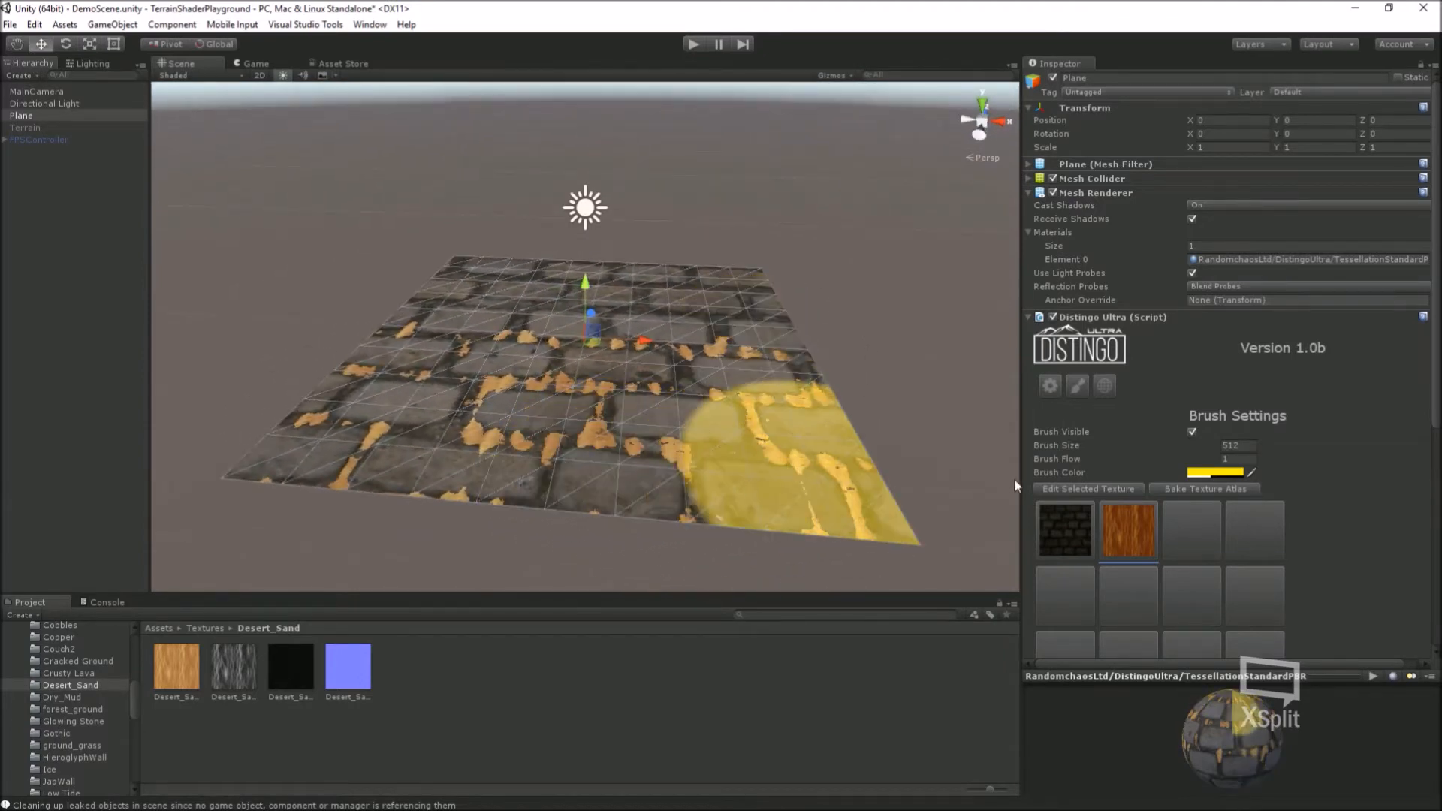
click(1242, 459)
click(710, 464)
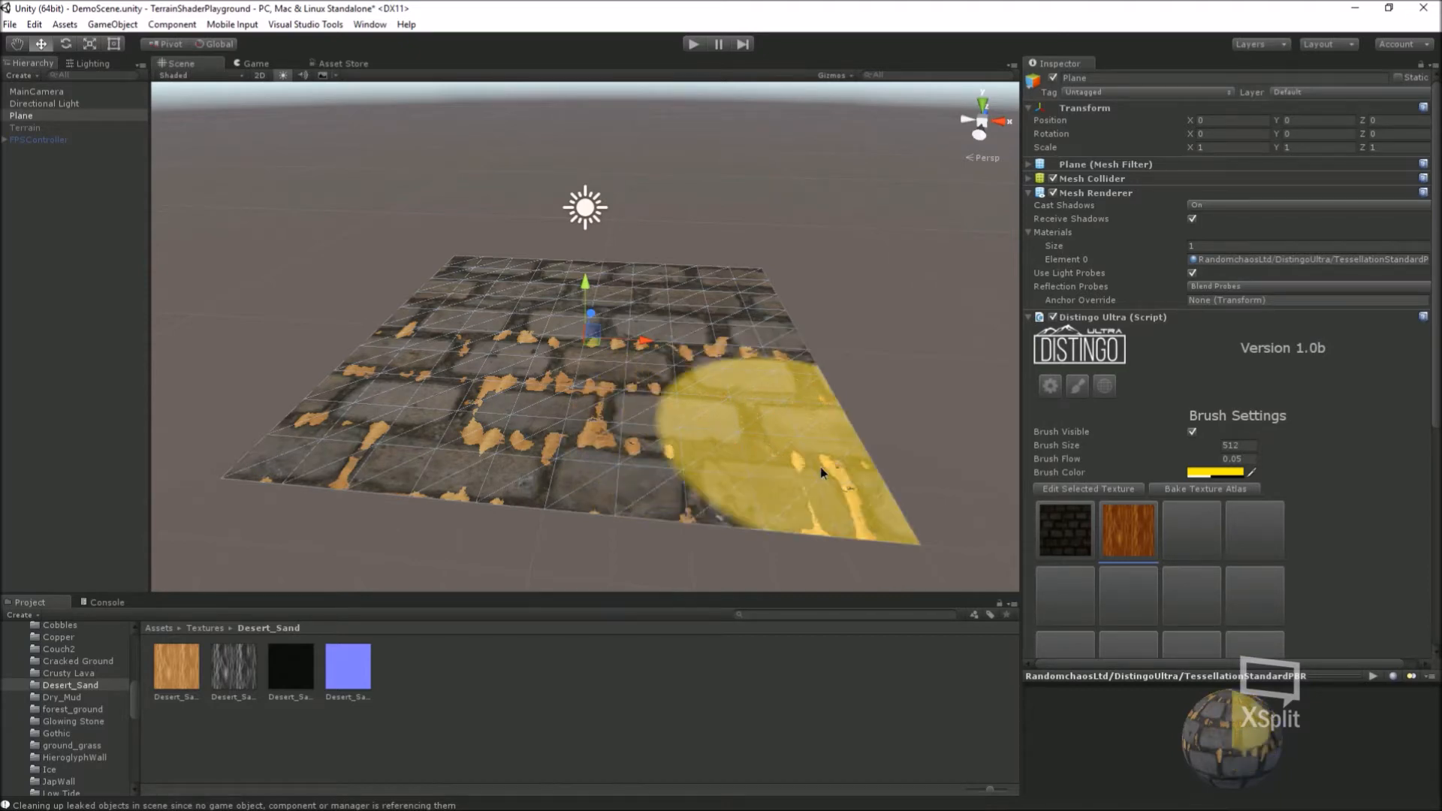
Step: Show the splat map from the atlas settings and keep painting lightly over the near right corner
click(1108, 390)
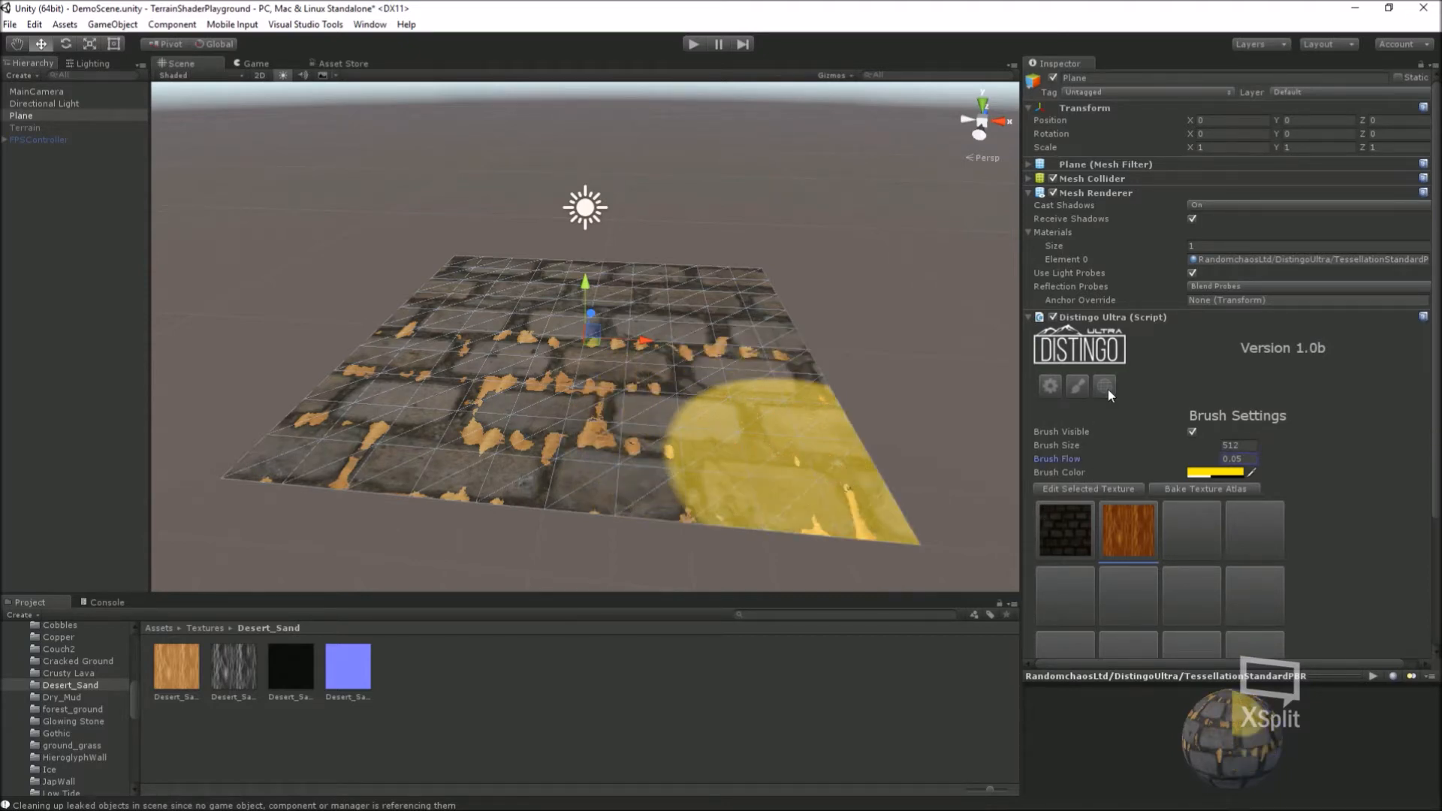
click(1106, 386)
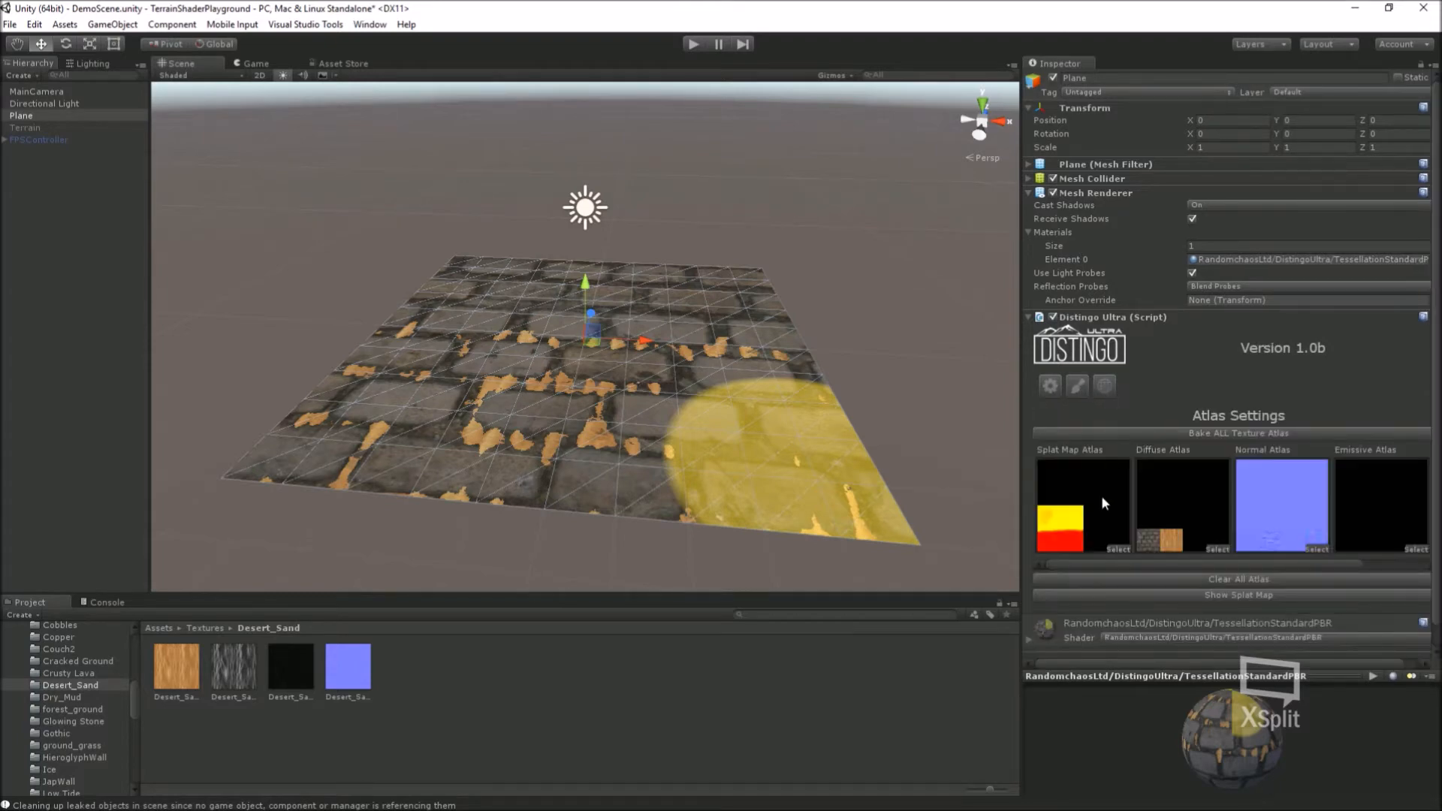
click(1232, 595)
alt+drag(695, 450, 697, 458)
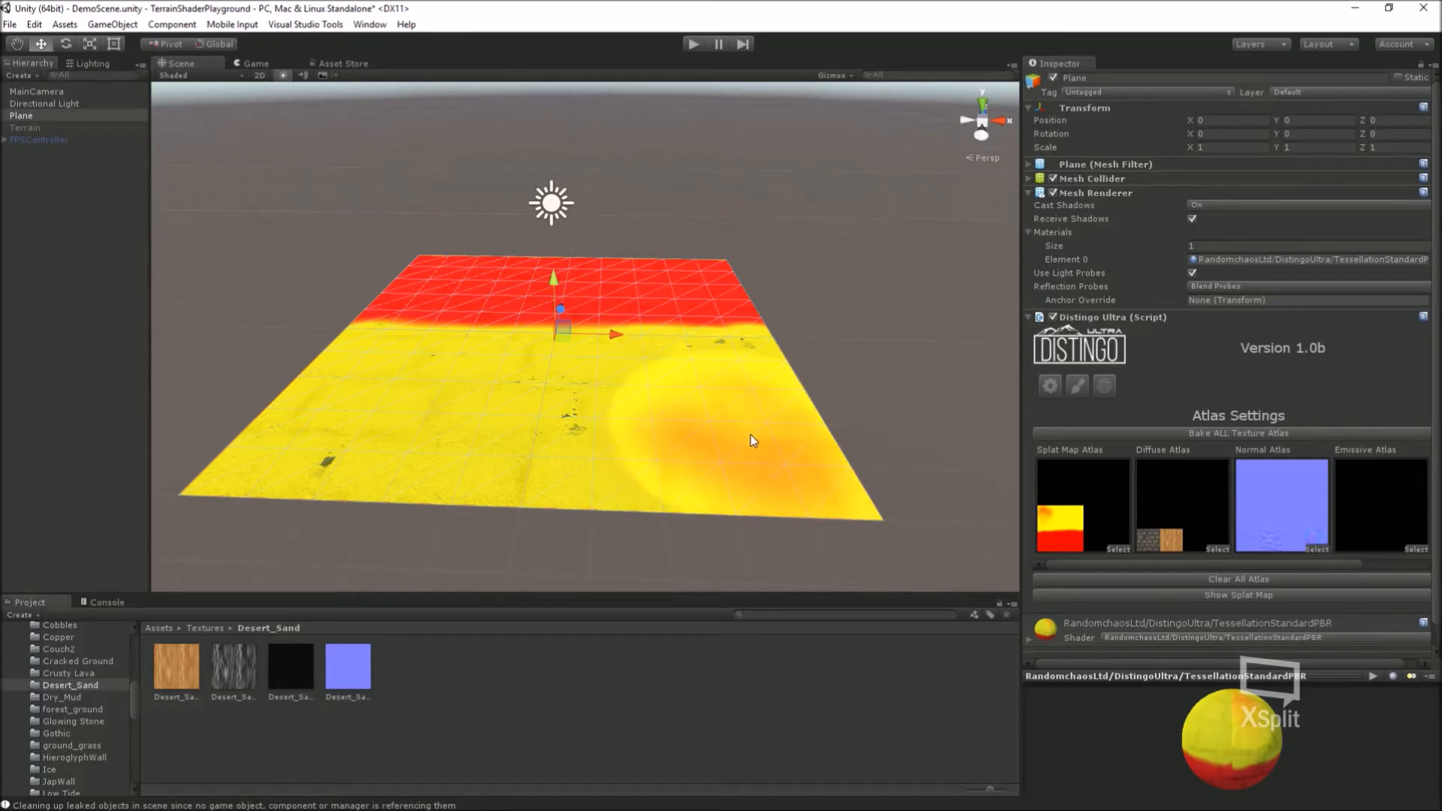
Step: Switch the plane back from the splat map to its textures and paint over the right side again
click(1079, 387)
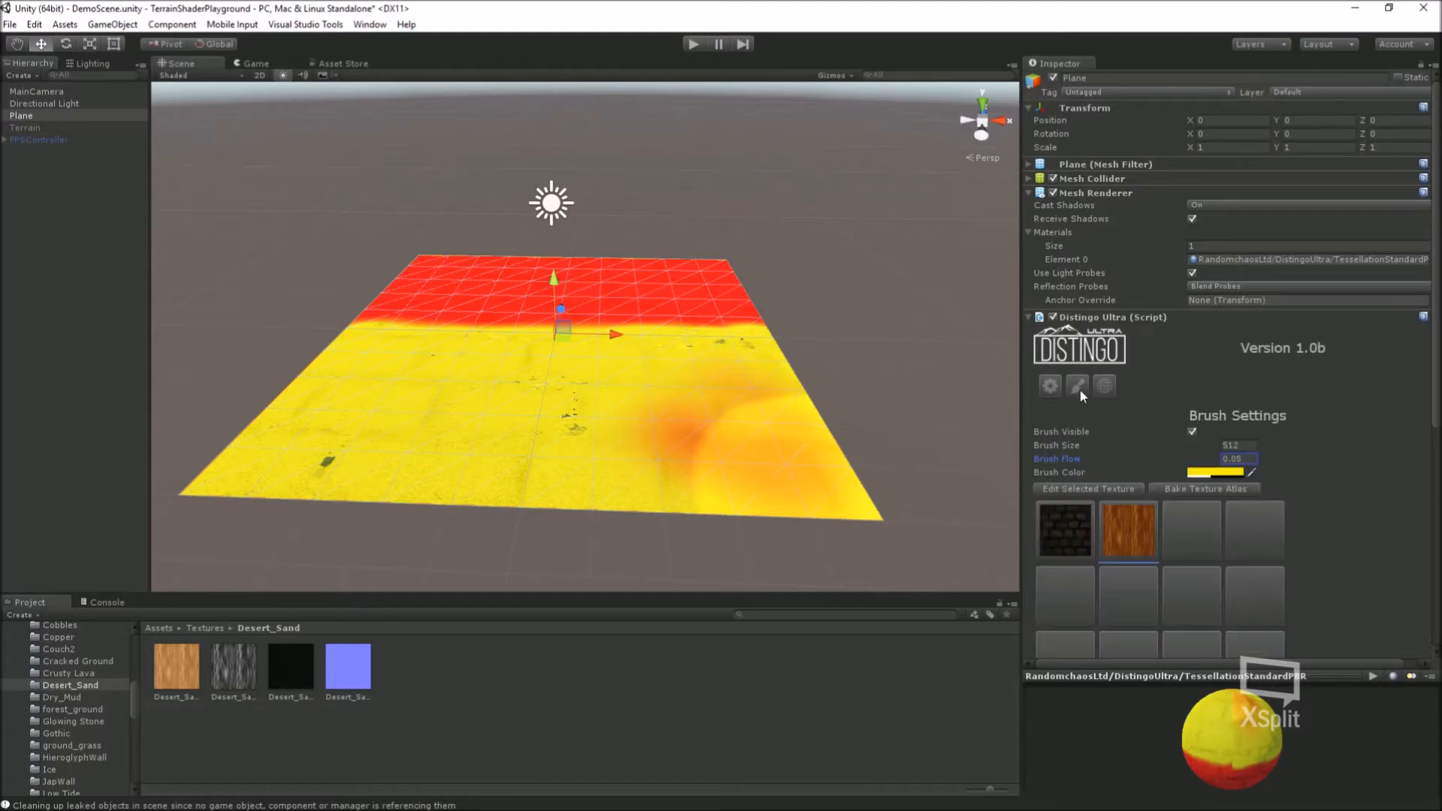
click(1079, 388)
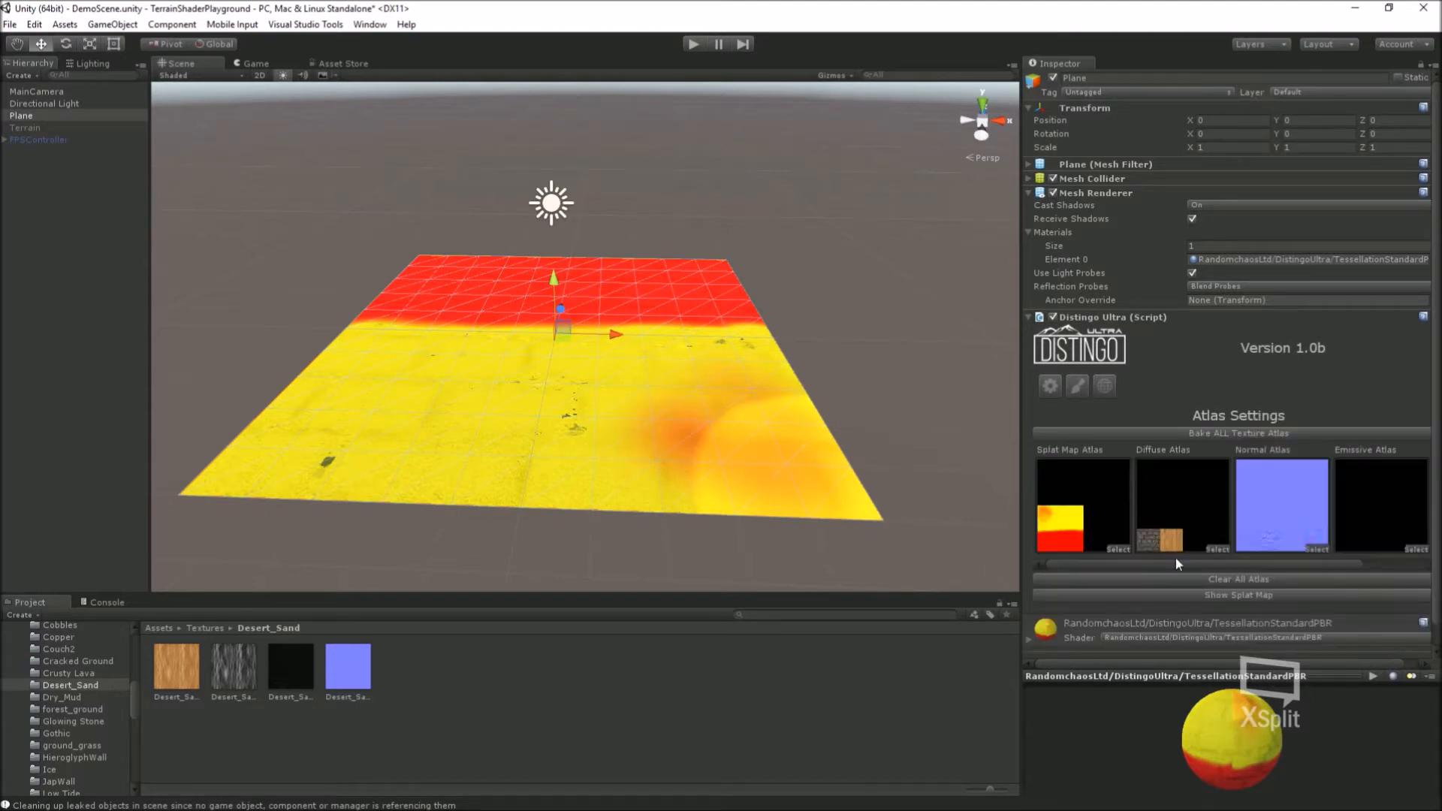
click(1196, 594)
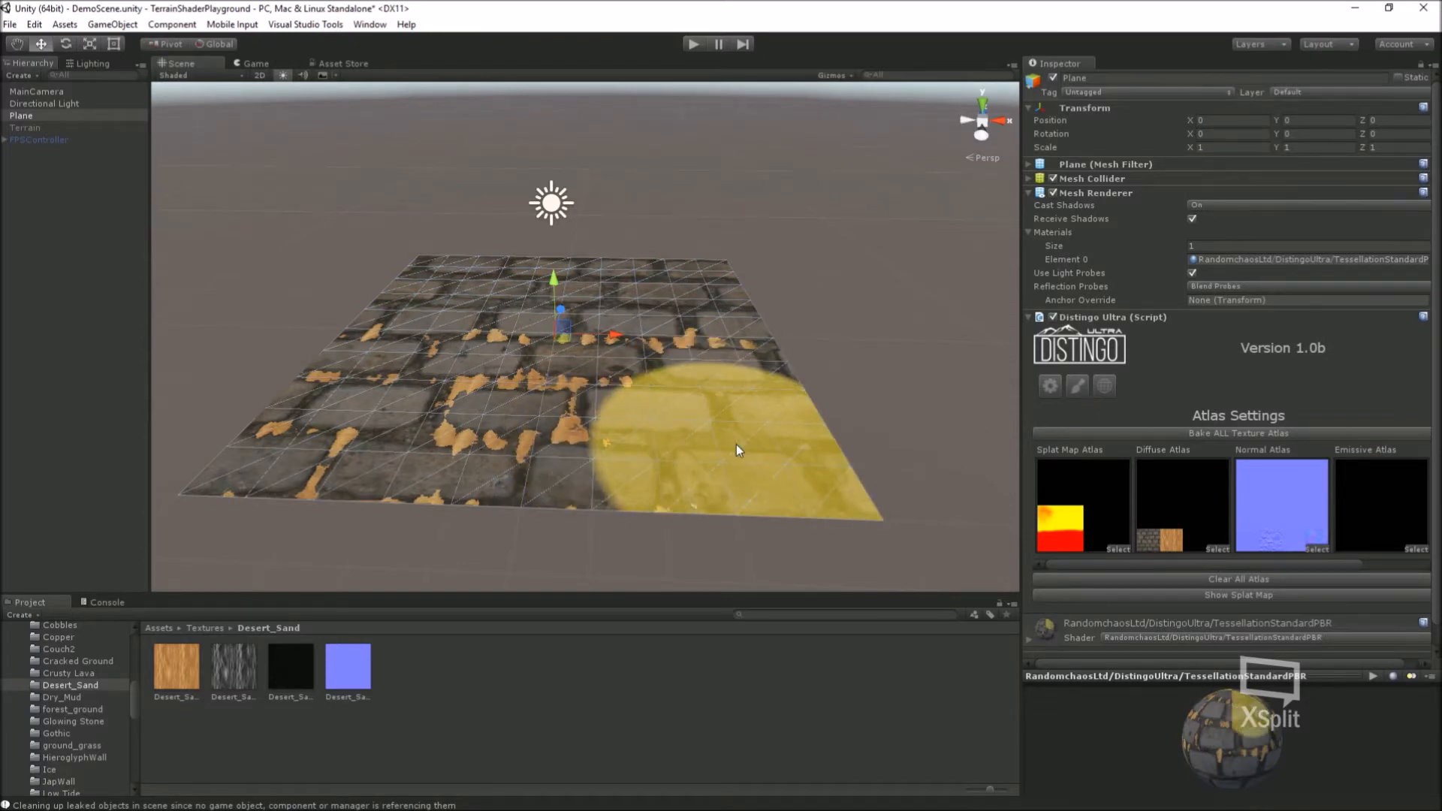
click(734, 406)
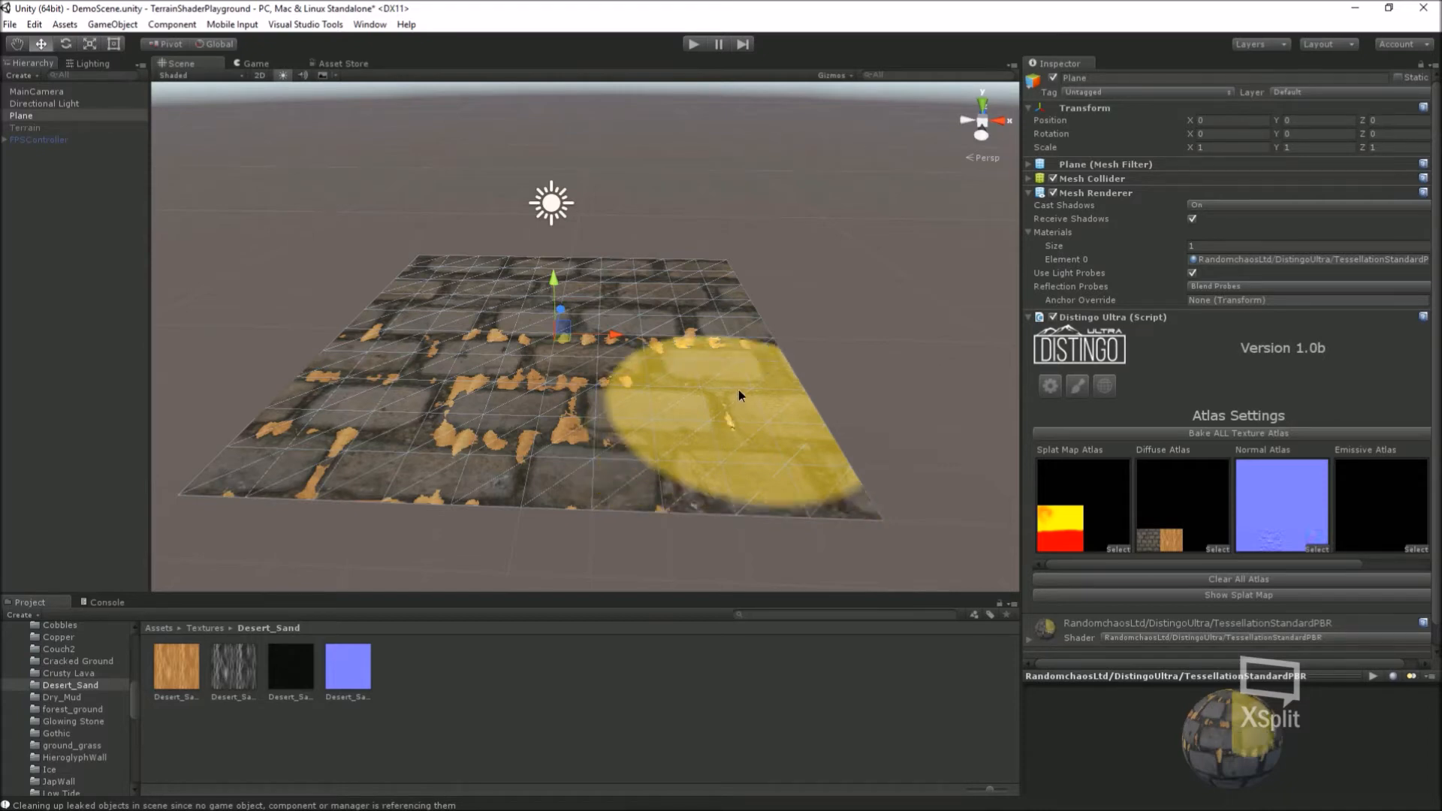
Step: Set the brush flow to 1 and paint the Desert_Sand texture over the plane's near right area
click(1074, 384)
click(1250, 458)
text(1)
mouse_move(828, 460)
mouse_down()
mouse_move(571, 466)
mouse_move(315, 443)
mouse_move(457, 404)
mouse_move(631, 413)
mouse_move(759, 391)
mouse_move(781, 460)
mouse_up()
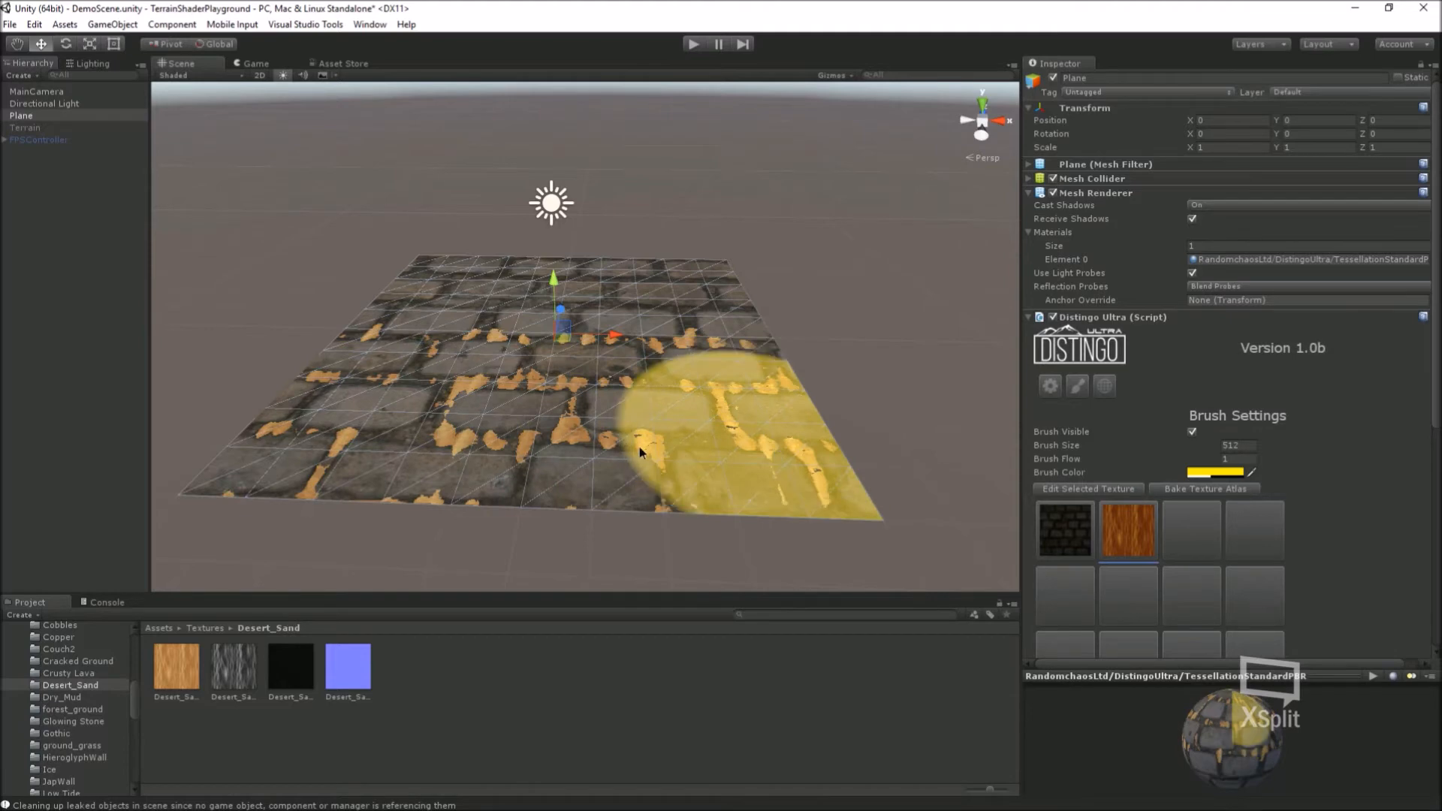
Step: Open the brick slot in the texture manager, move the window clear of the plane, and set the UV Base Multiplier to 3
click(1065, 529)
click(1093, 489)
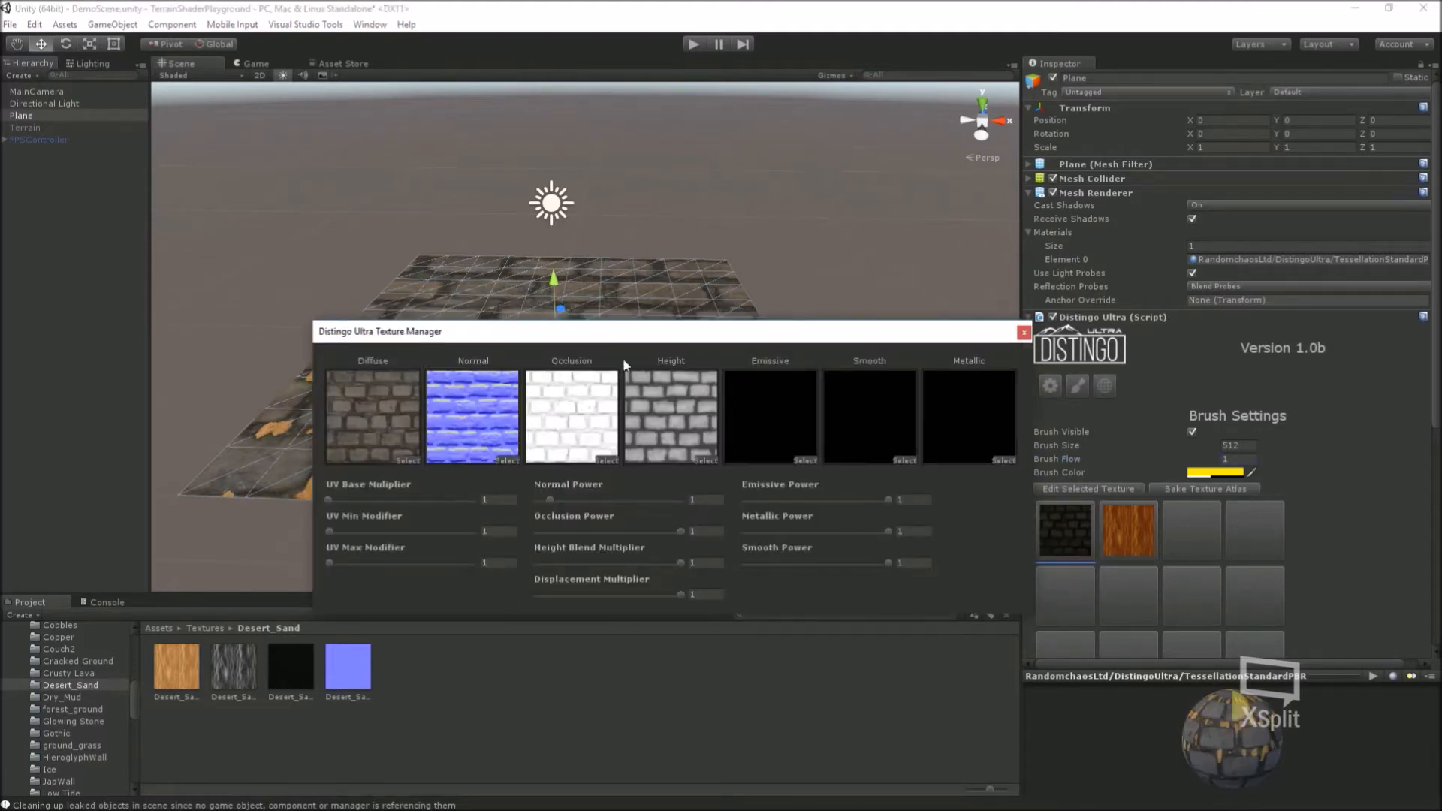
drag(645, 331, 666, 490)
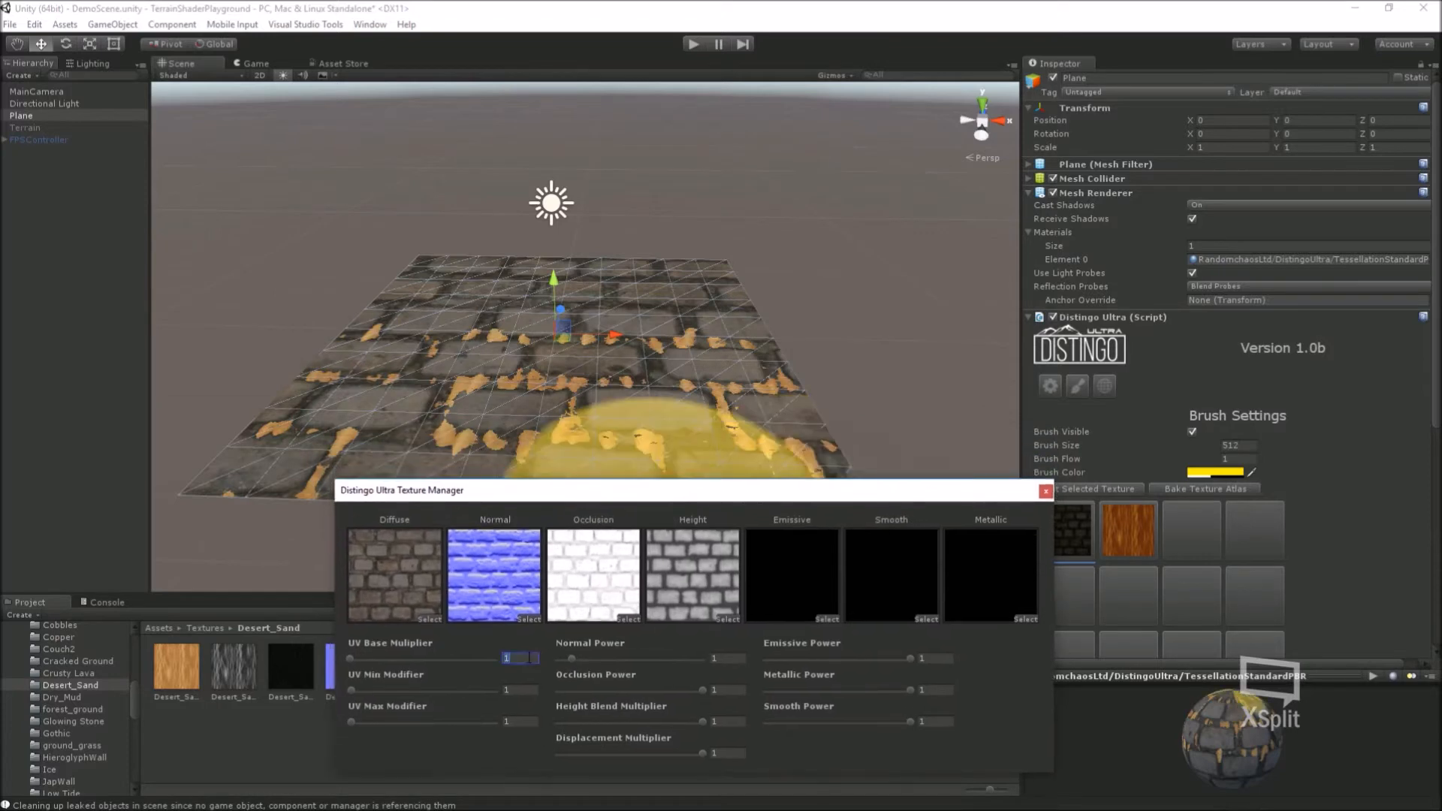
text(3)
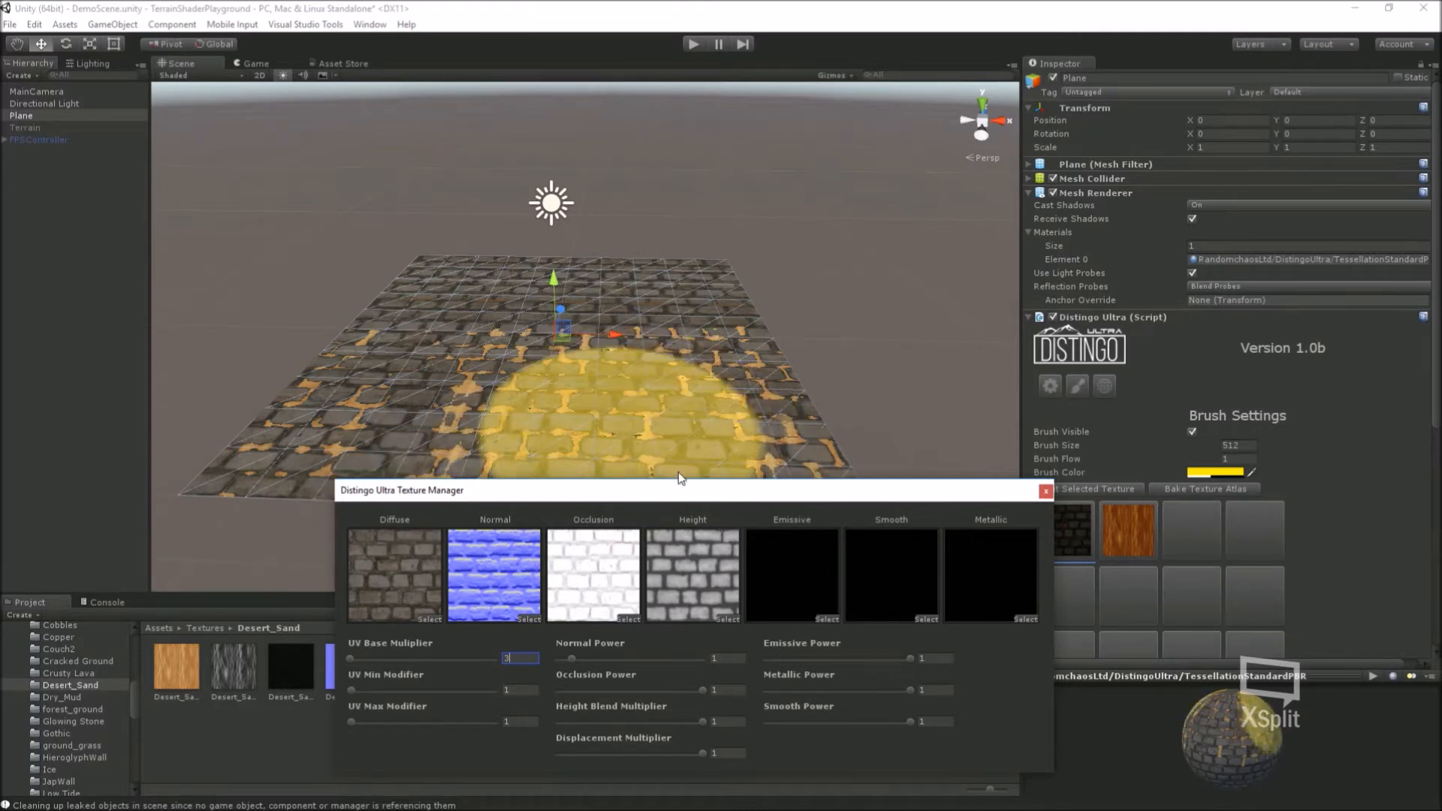
Step: Close the texture manager and examine the plane's brick tiling from several angles
click(1043, 491)
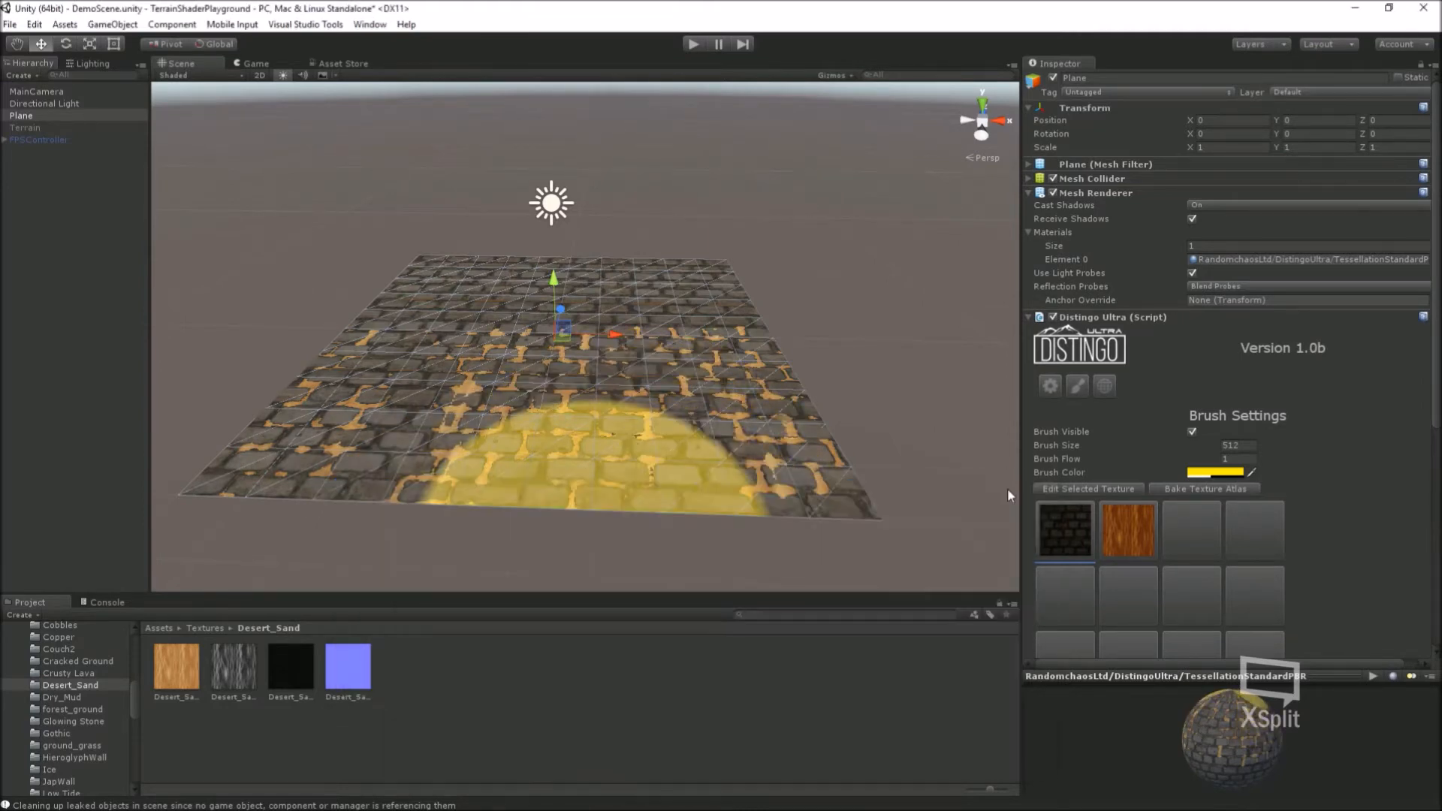
alt+drag(904, 359, 723, 346)
alt+drag(714, 339, 704, 328)
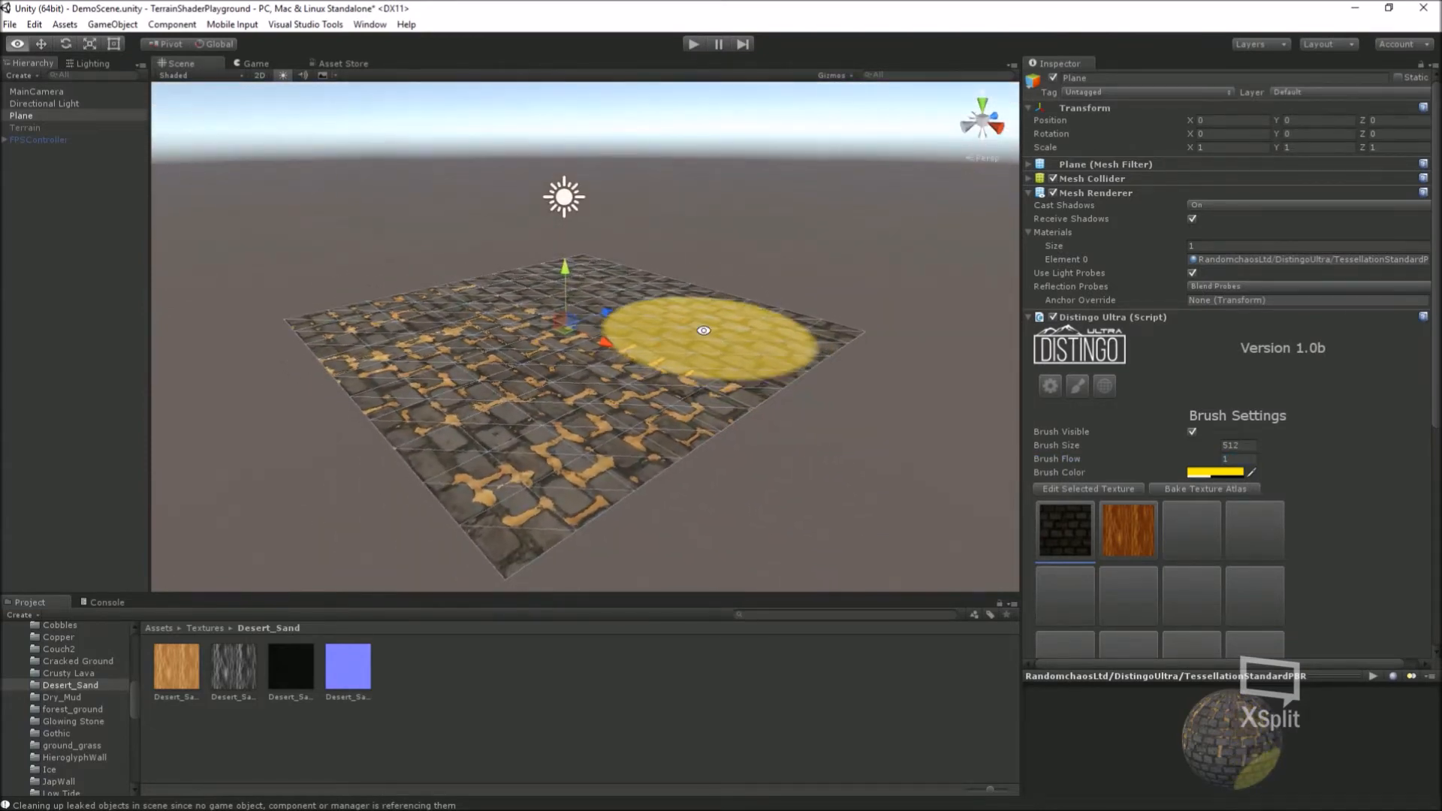
scroll(703, 406, up, 3)
scroll(703, 406, down, 2)
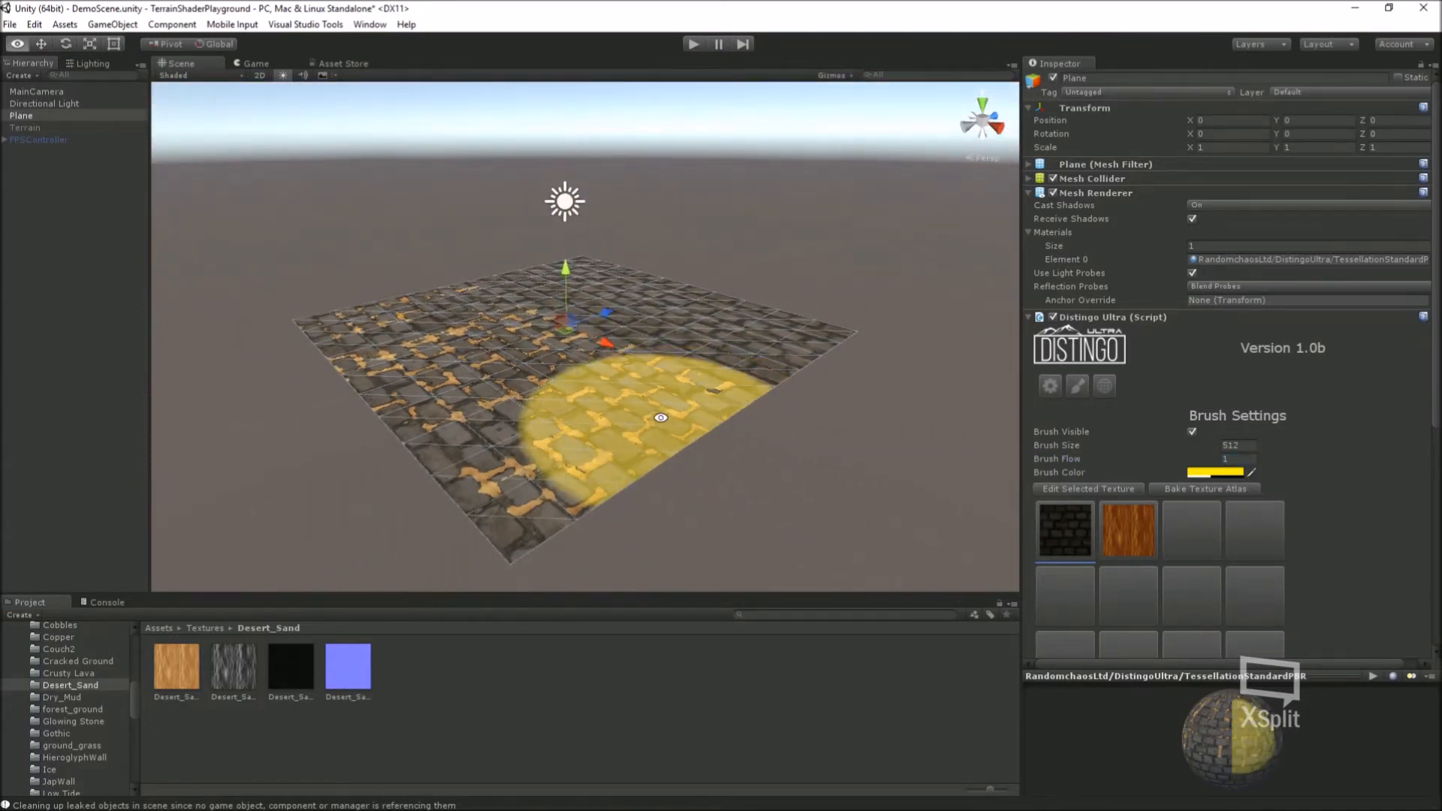
mouse_move(763, 428)
alt+mouse_down()
mouse_move(917, 438)
mouse_move(450, 481)
mouse_move(698, 526)
mouse_move(639, 383)
mouse_move(509, 359)
mouse_move(323, 360)
mouse_move(721, 372)
mouse_move(691, 402)
mouse_move(871, 431)
alt+mouse_up()
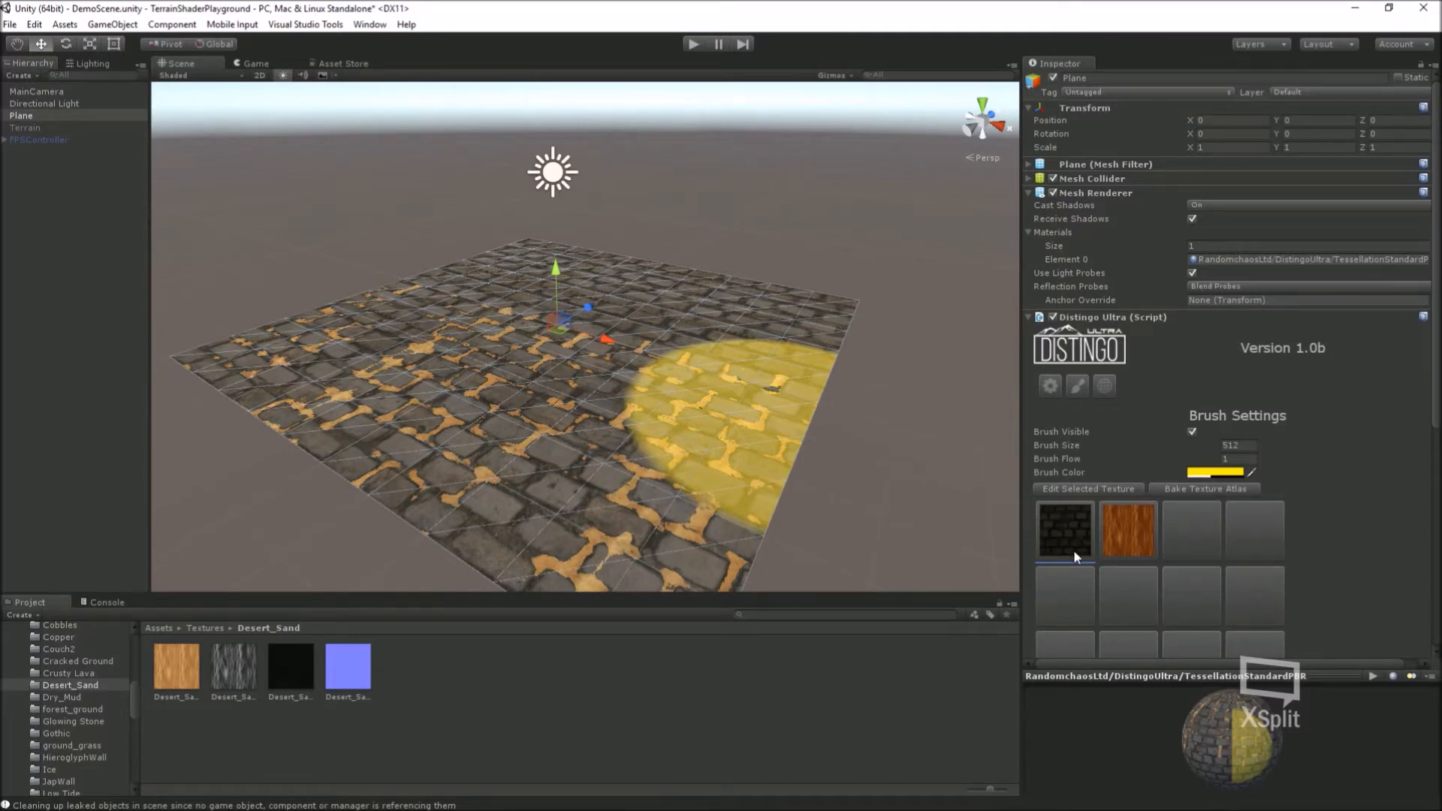
mouse_move(859, 500)
alt+mouse_down()
mouse_move(751, 533)
mouse_move(1009, 490)
alt+mouse_up()
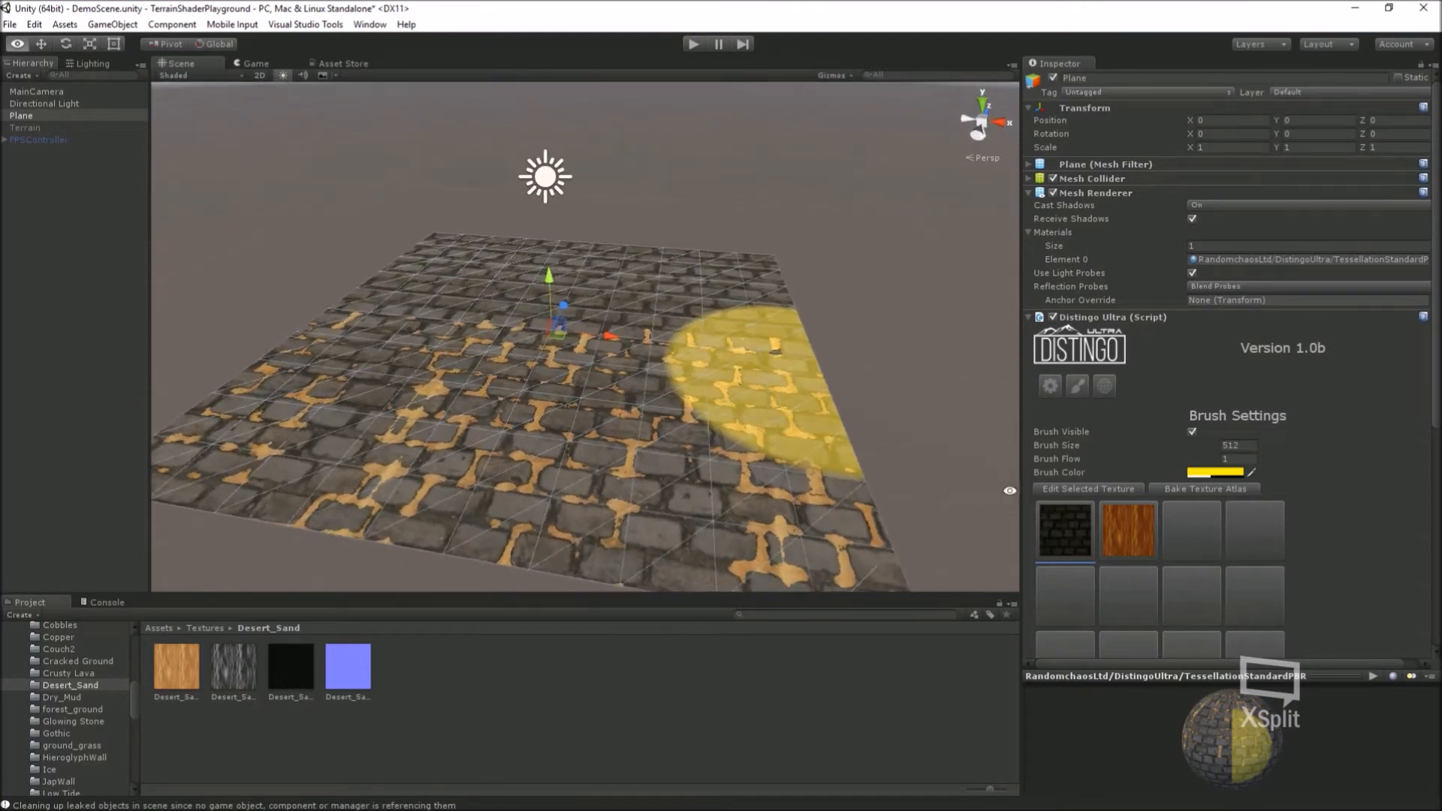
Step: Open the Desert_Sand slot in the texture manager, try to adjust its Height Blend Multiplier, and close the manager
click(1118, 518)
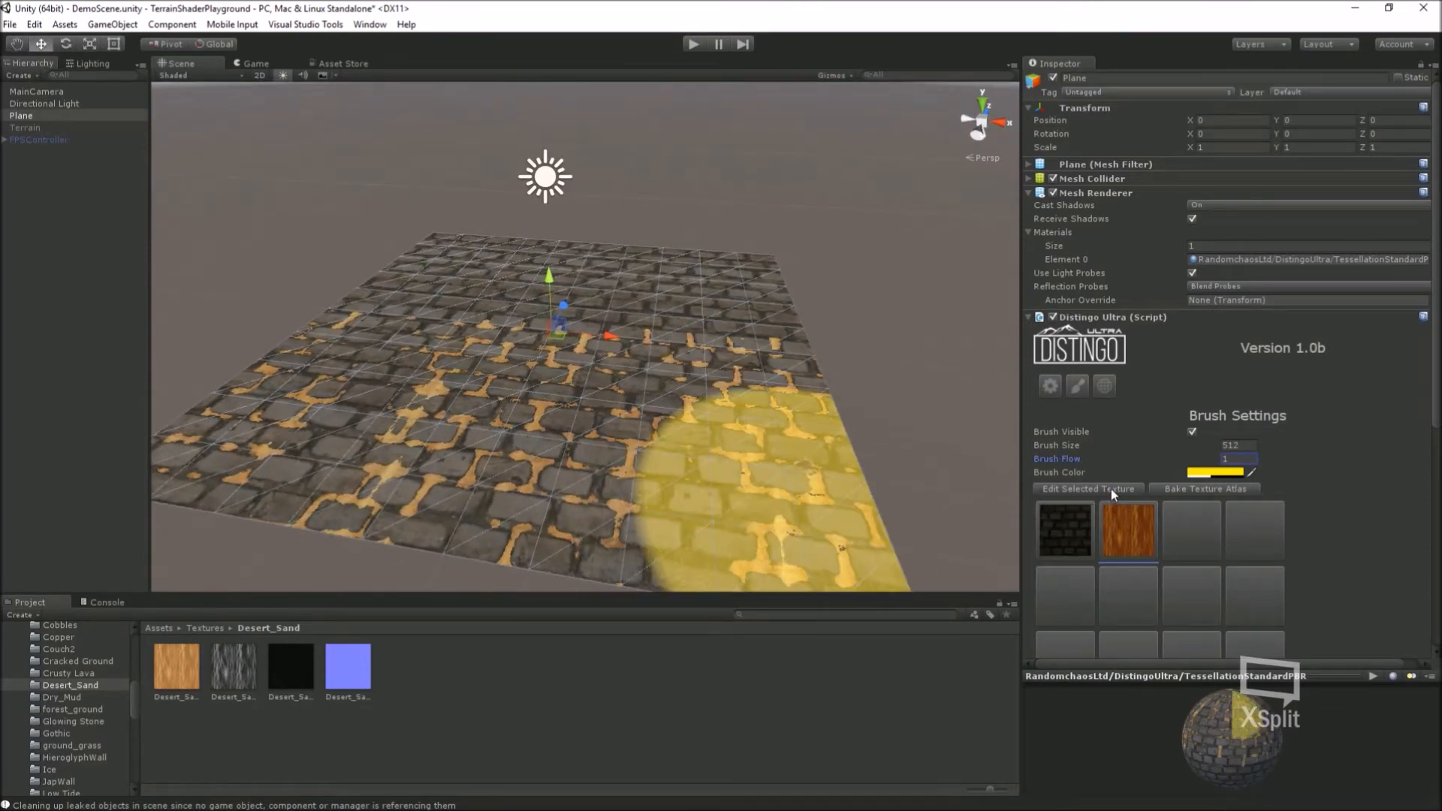
click(1111, 489)
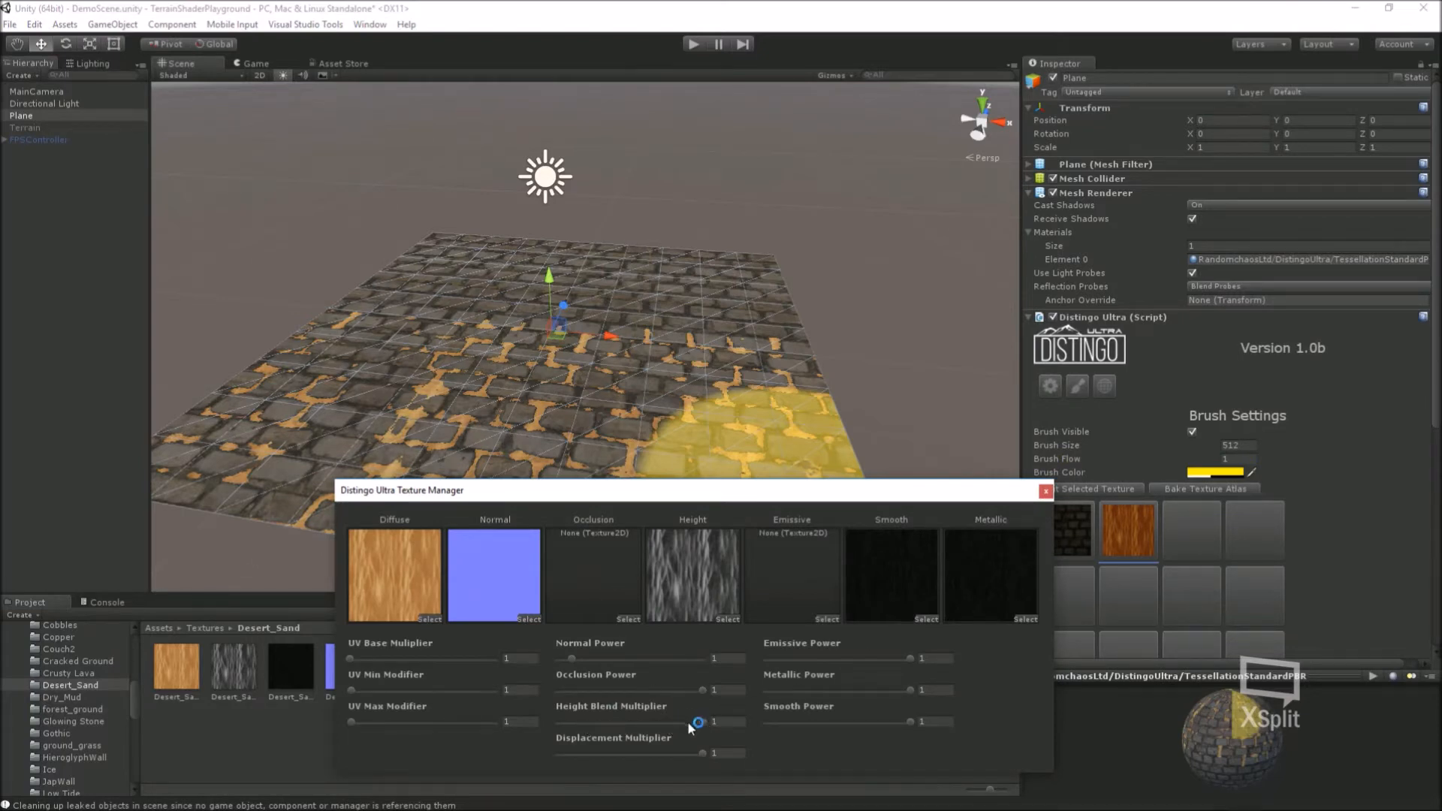
mouse_move(703, 722)
mouse_down()
mouse_move(642, 718)
mouse_move(716, 709)
mouse_up()
click(717, 717)
mouse_move(705, 722)
mouse_down()
mouse_move(660, 724)
mouse_move(719, 724)
mouse_up()
click(1042, 493)
Step: Lower the brick texture's Height Blend Multiplier to 0, return it to 1, and close the texture manager
click(1073, 531)
click(1079, 489)
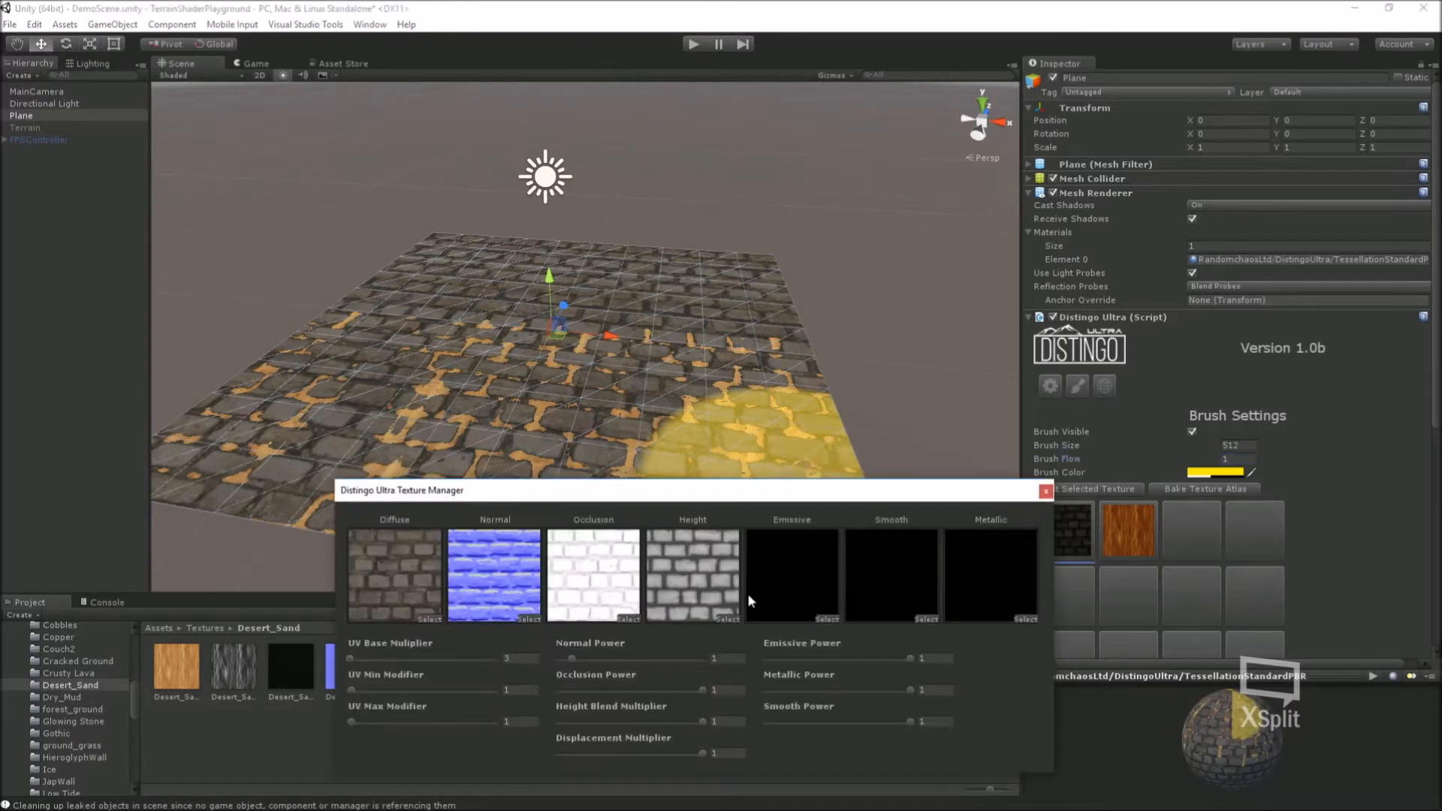
drag(703, 723, 542, 726)
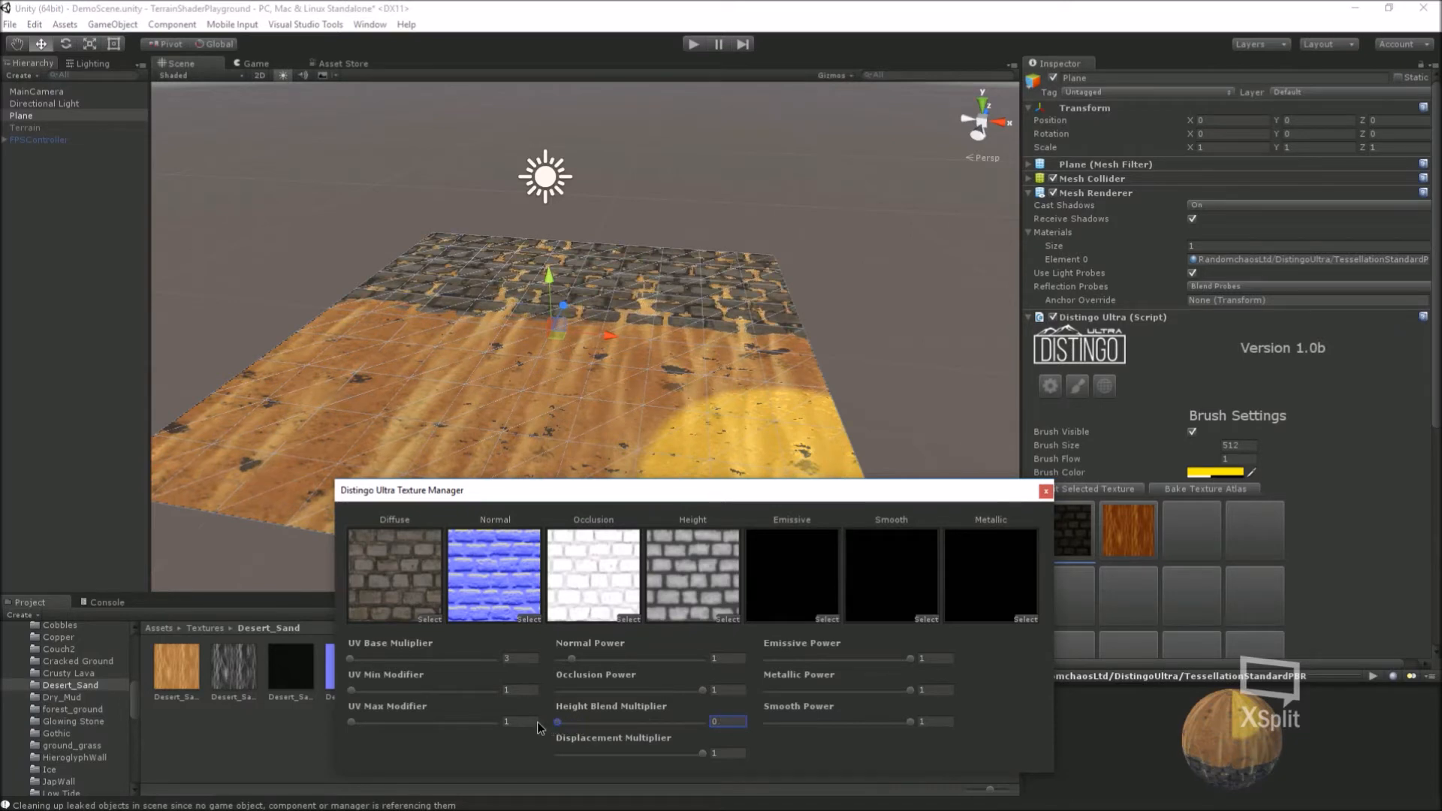
drag(538, 725, 733, 728)
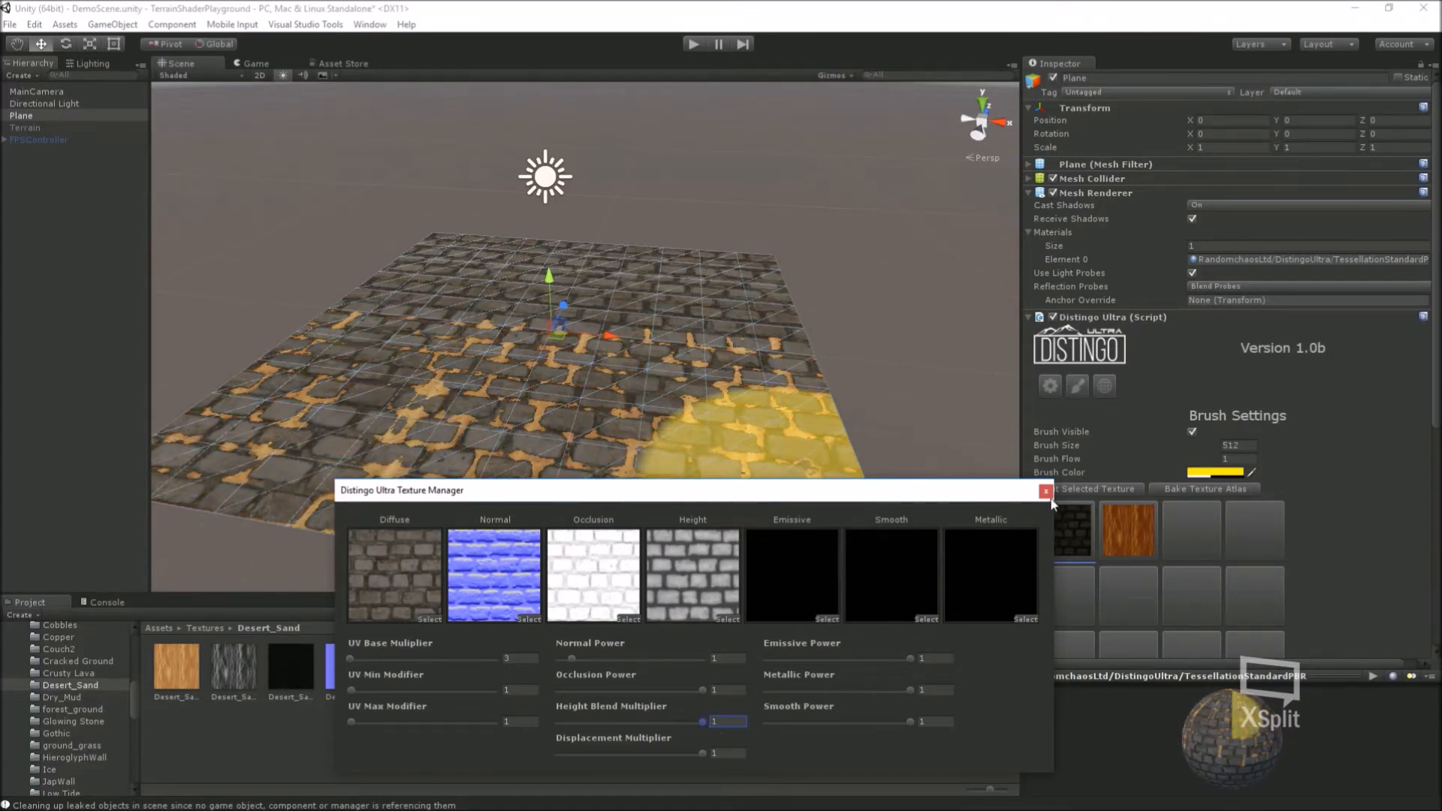
click(1045, 492)
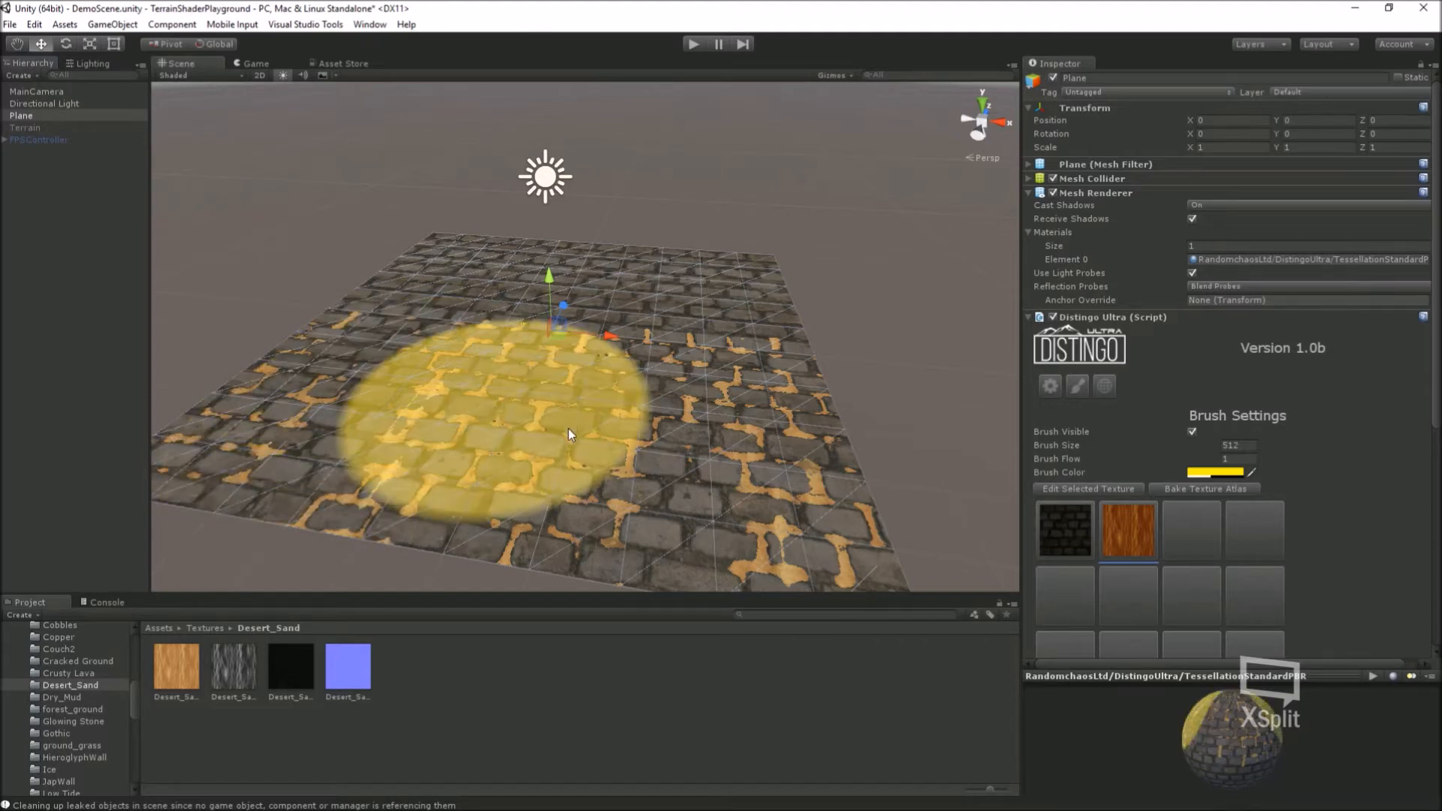
Step: Set the Desert_Sand texture's UV Base Multiplier to 2 and close the texture manager
click(1079, 485)
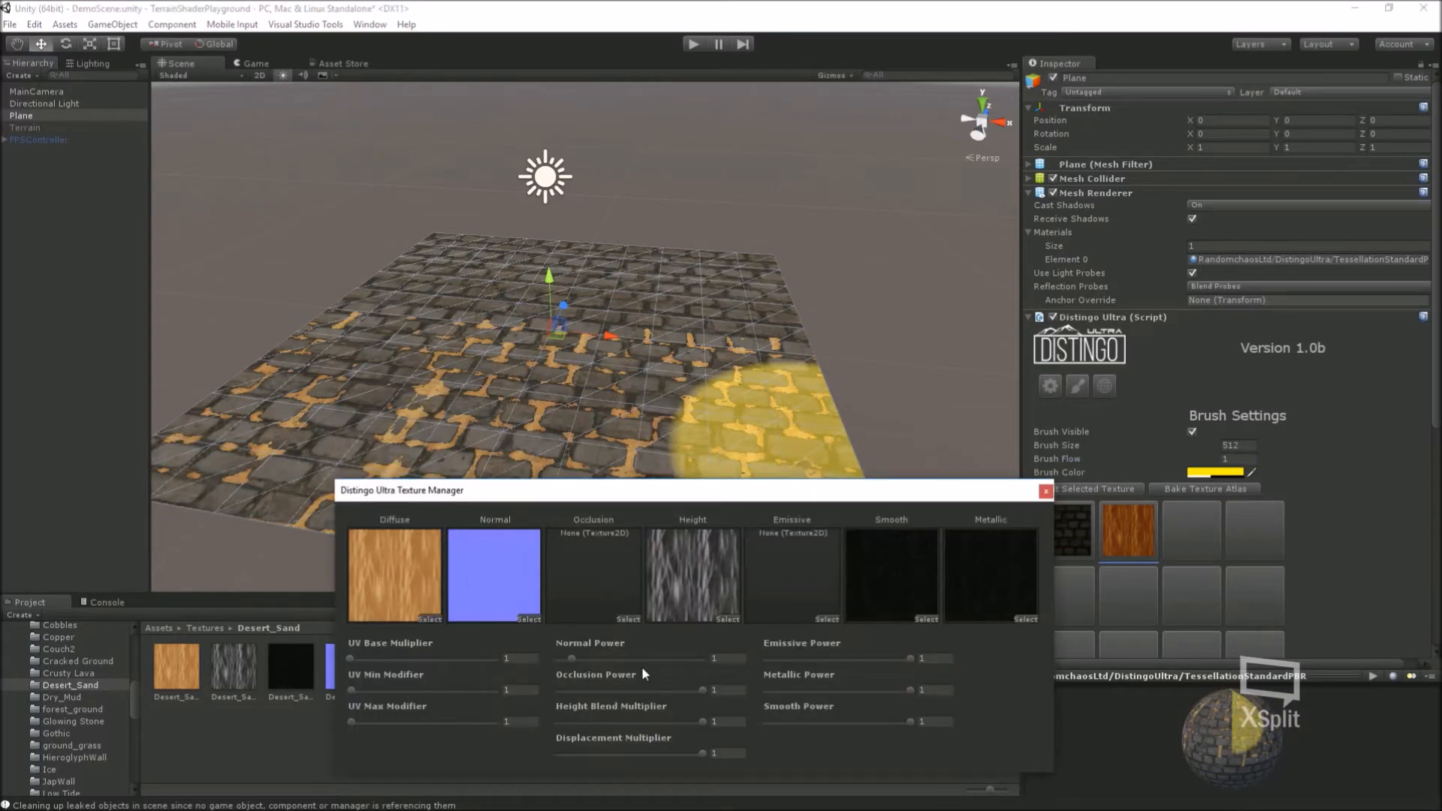
click(525, 658)
text(2)
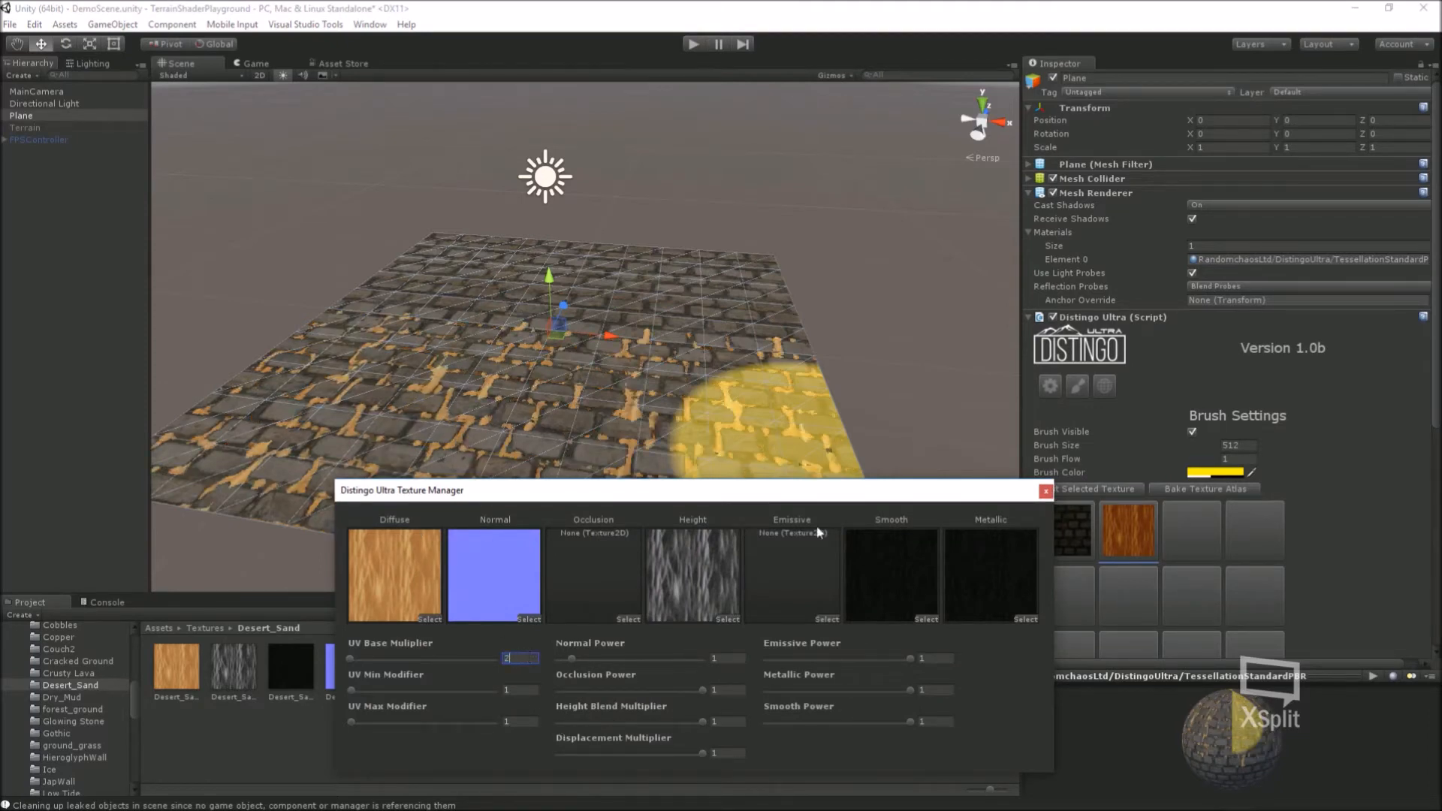
click(1045, 492)
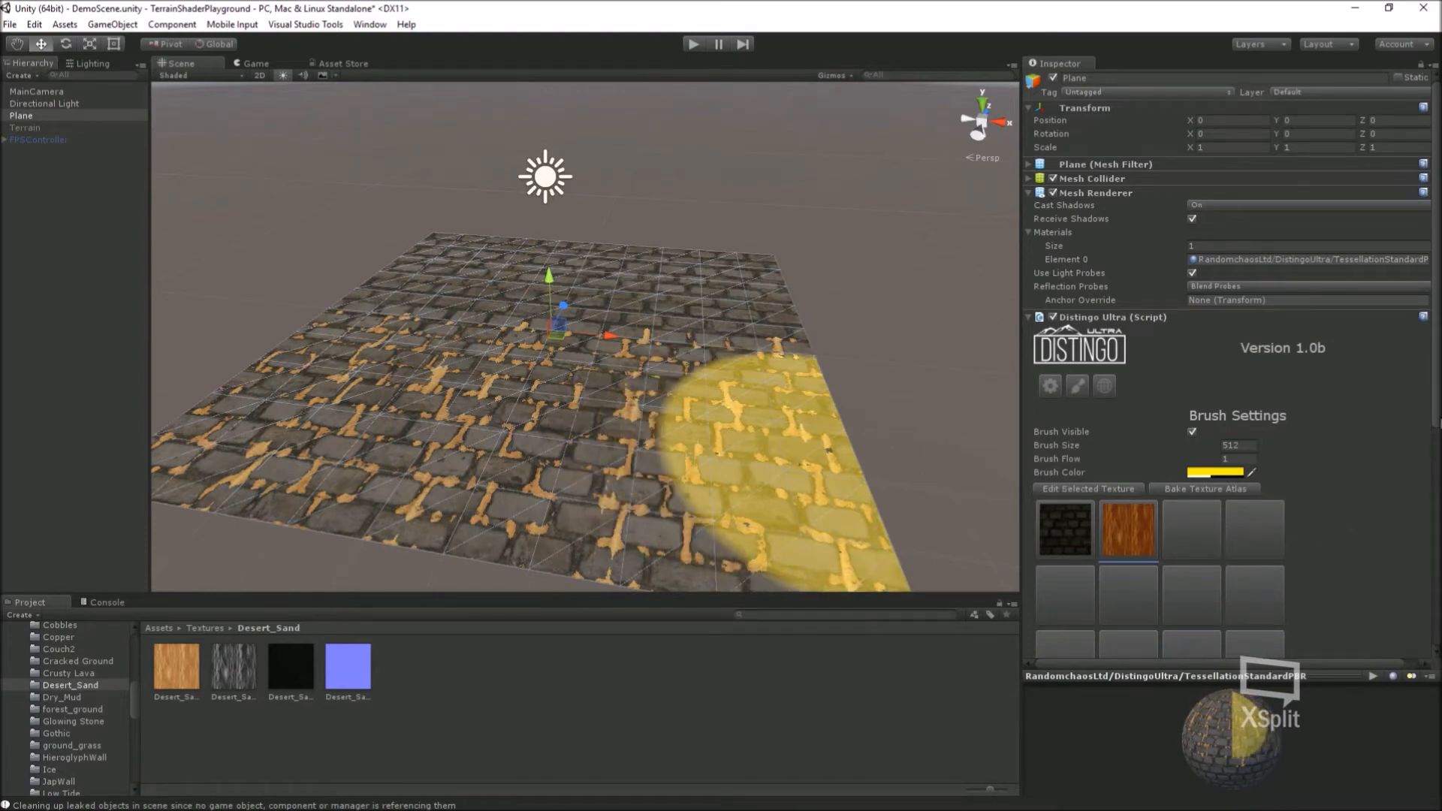
Step: Examine the plane from a low angle and check the brick texture's Displacement Multiplier in the texture manager
scroll(1381, 491, down, 5)
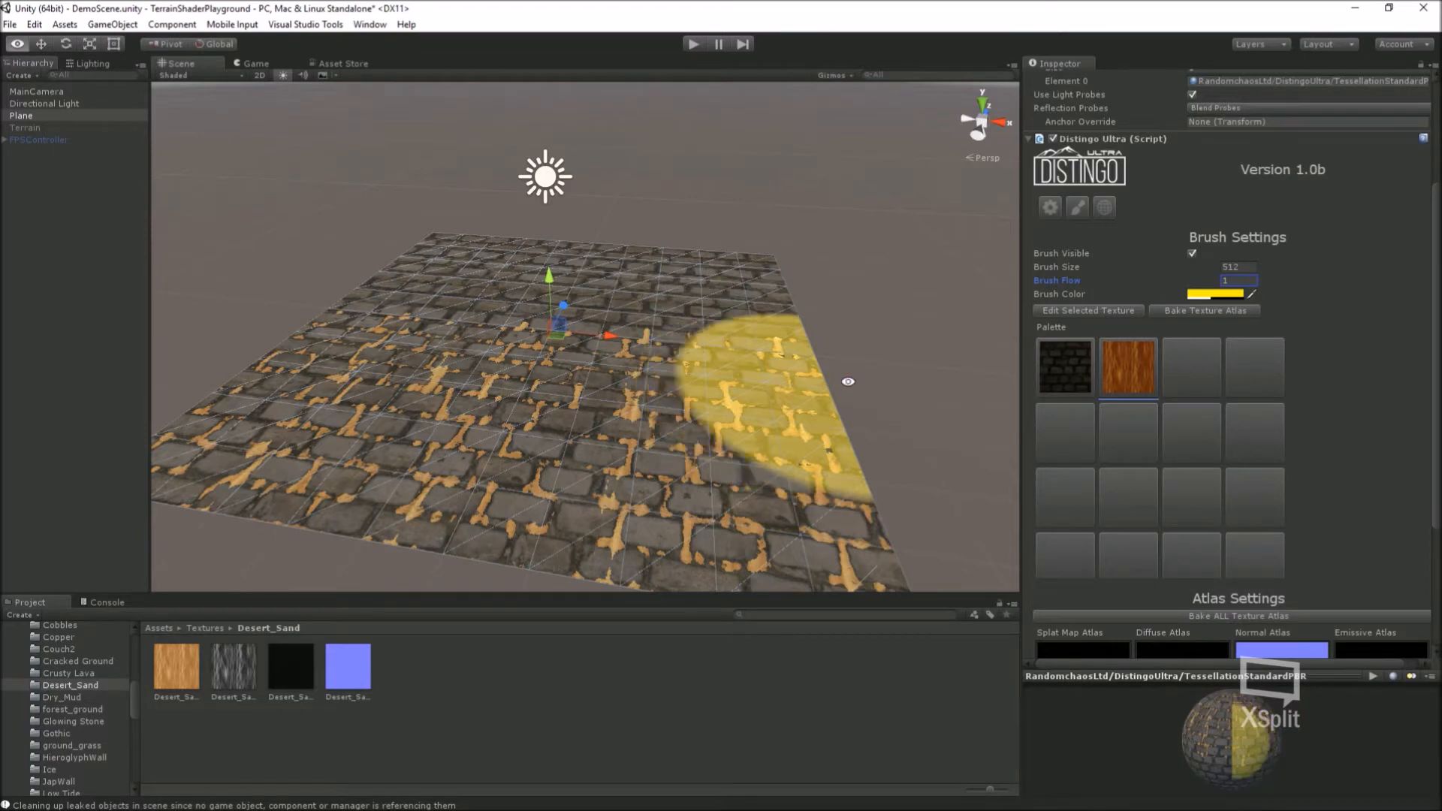
key(alt)
mouse_move(777, 384)
alt+mouse_down()
mouse_move(660, 420)
mouse_move(481, 525)
mouse_move(721, 451)
mouse_move(622, 395)
mouse_move(596, 351)
mouse_move(766, 394)
mouse_move(443, 458)
mouse_move(657, 385)
mouse_move(627, 354)
mouse_move(386, 450)
mouse_move(540, 392)
mouse_move(510, 399)
mouse_move(453, 368)
mouse_move(552, 336)
mouse_move(563, 380)
mouse_move(534, 402)
mouse_move(561, 414)
mouse_move(597, 386)
mouse_move(645, 390)
mouse_move(553, 449)
alt+mouse_up()
scroll(552, 449, down, 4)
scroll(553, 449, down, 3)
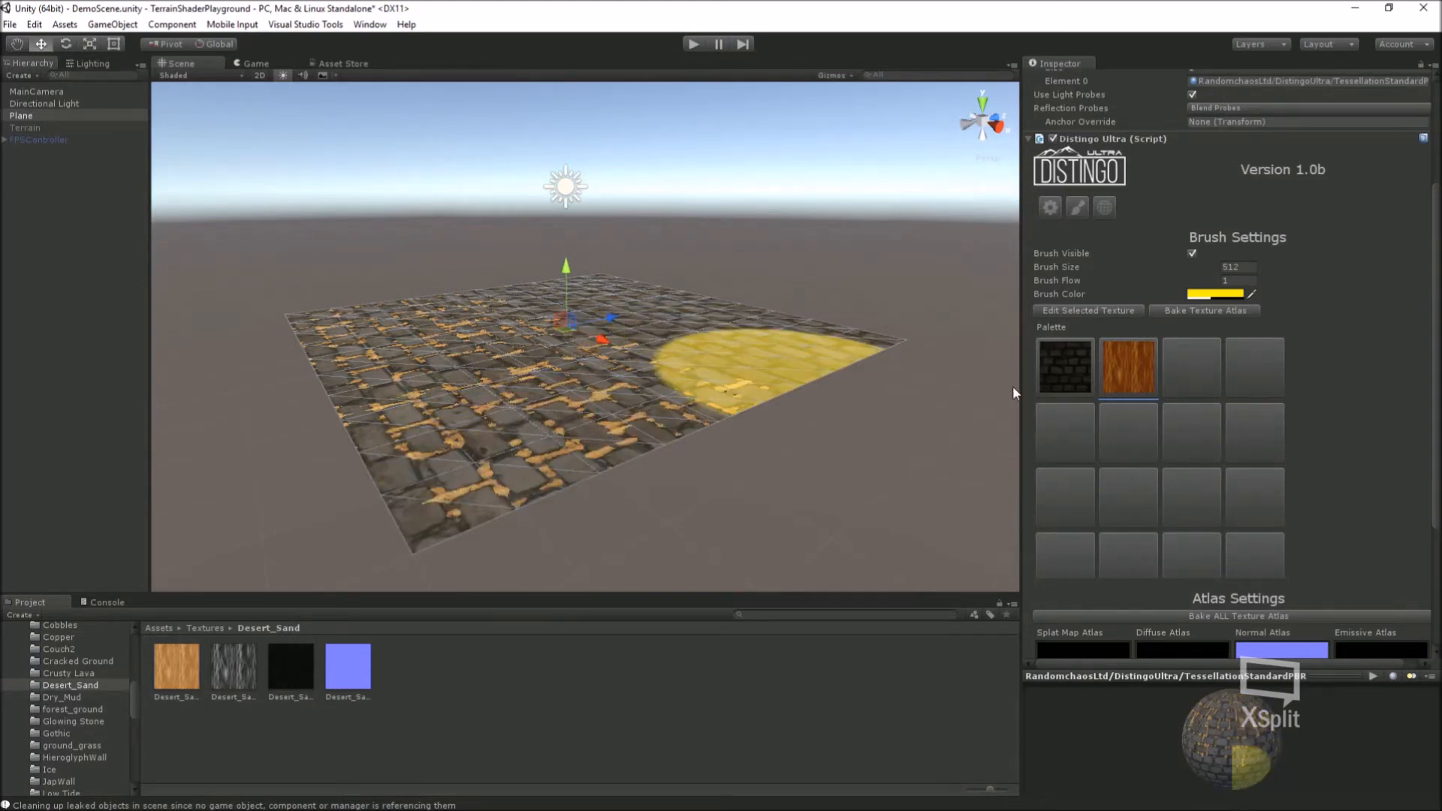
click(1065, 372)
click(1072, 311)
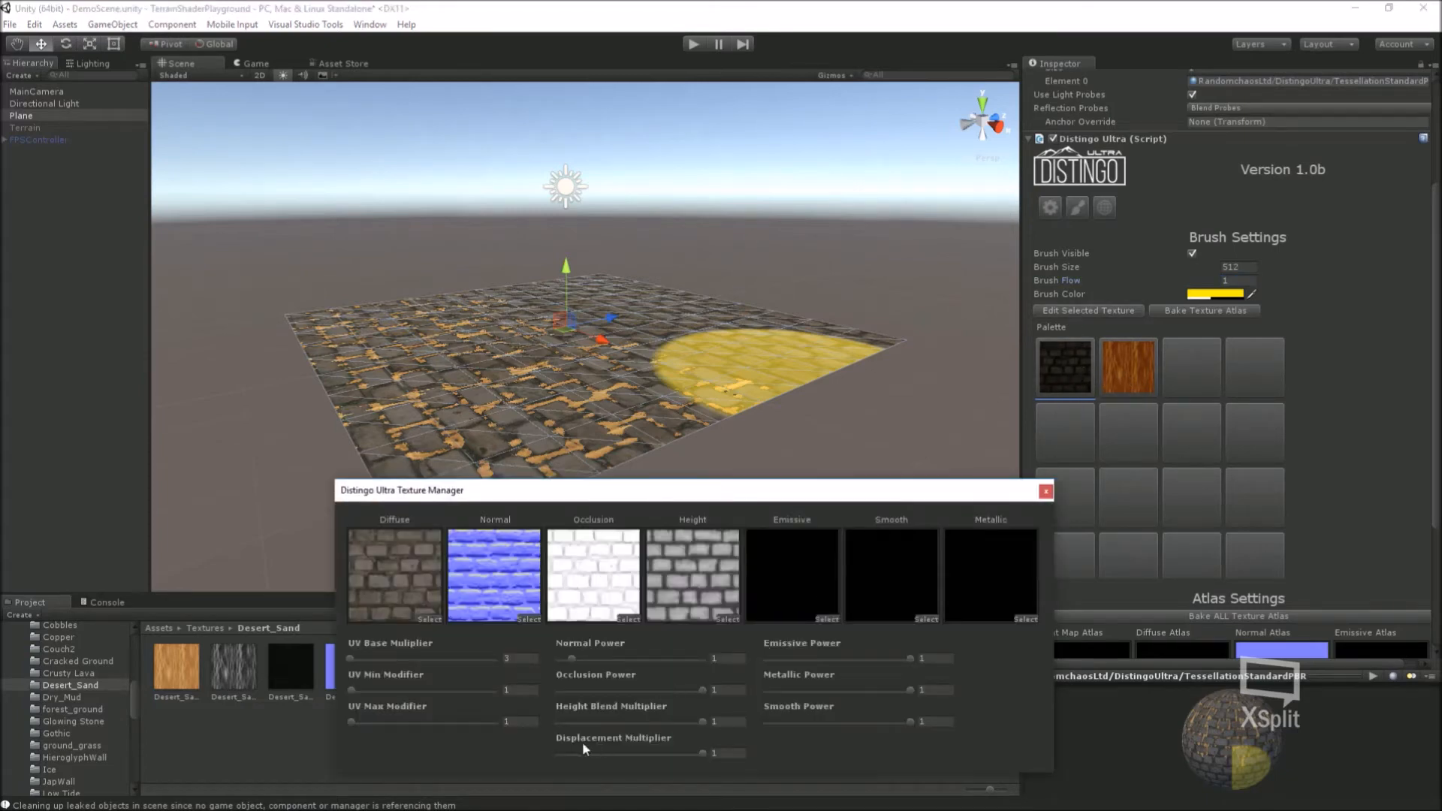
click(1044, 493)
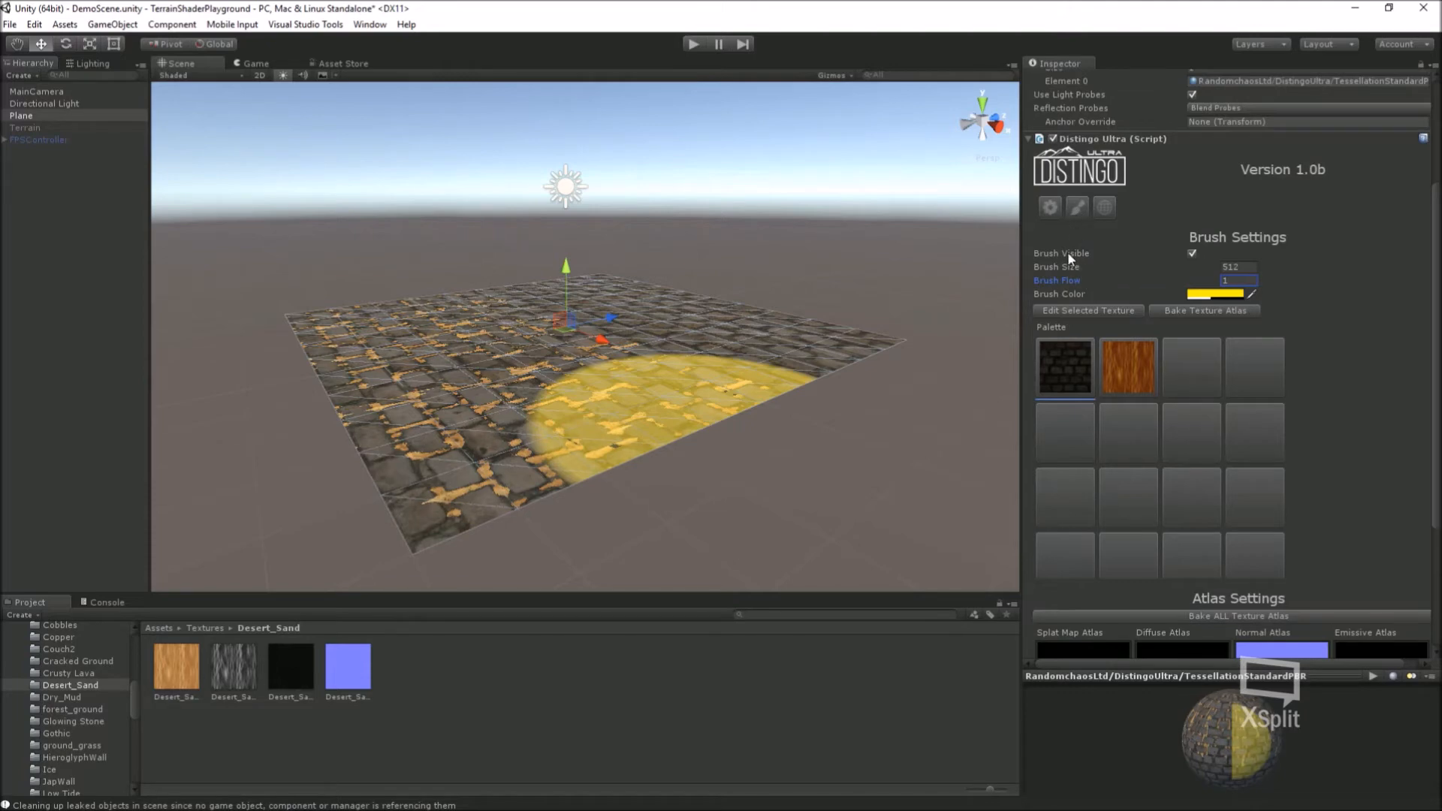
Step: Show the Distingo Ultra general settings and expand the Tessellation options, with the Tessellation Lvl value open for editing
click(1050, 207)
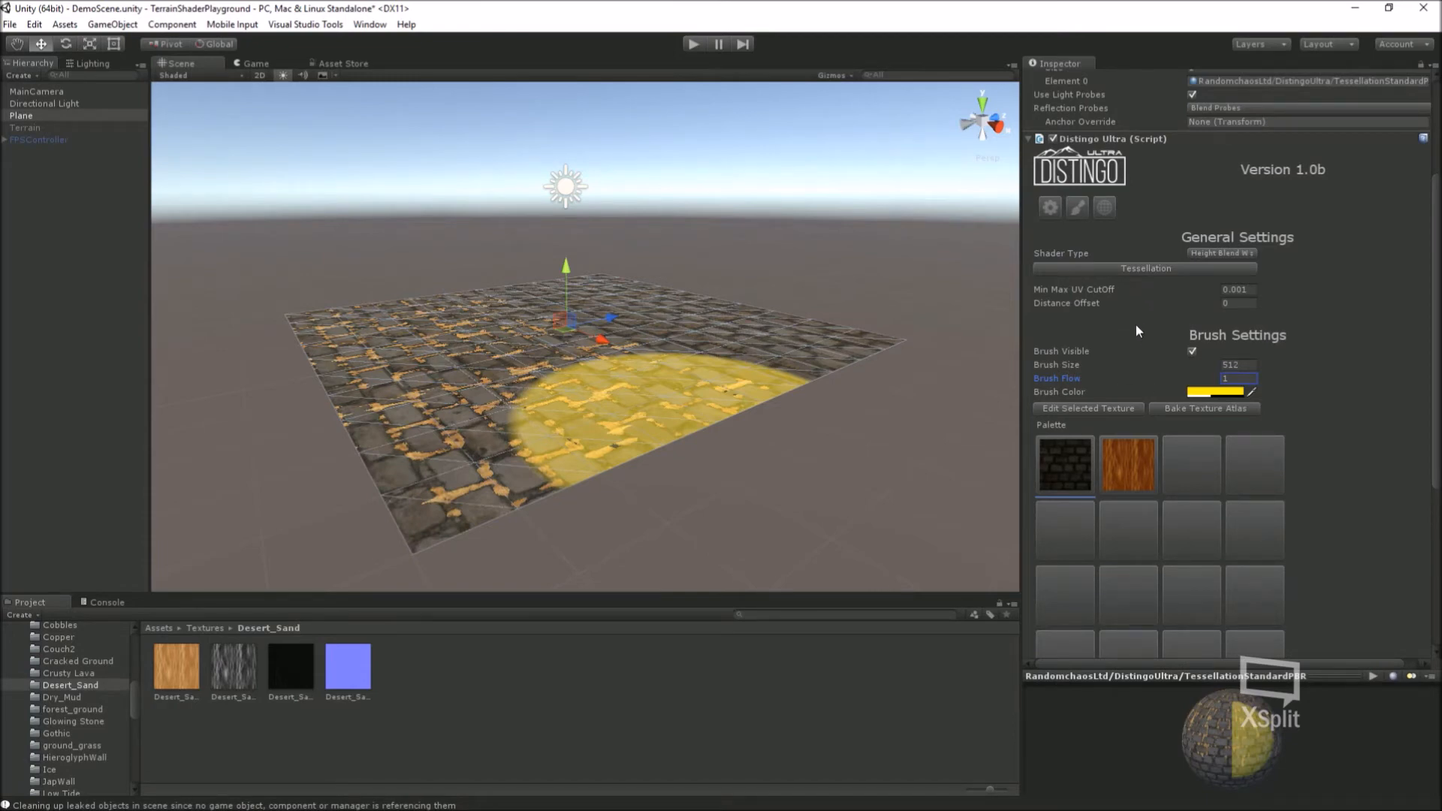
click(1147, 269)
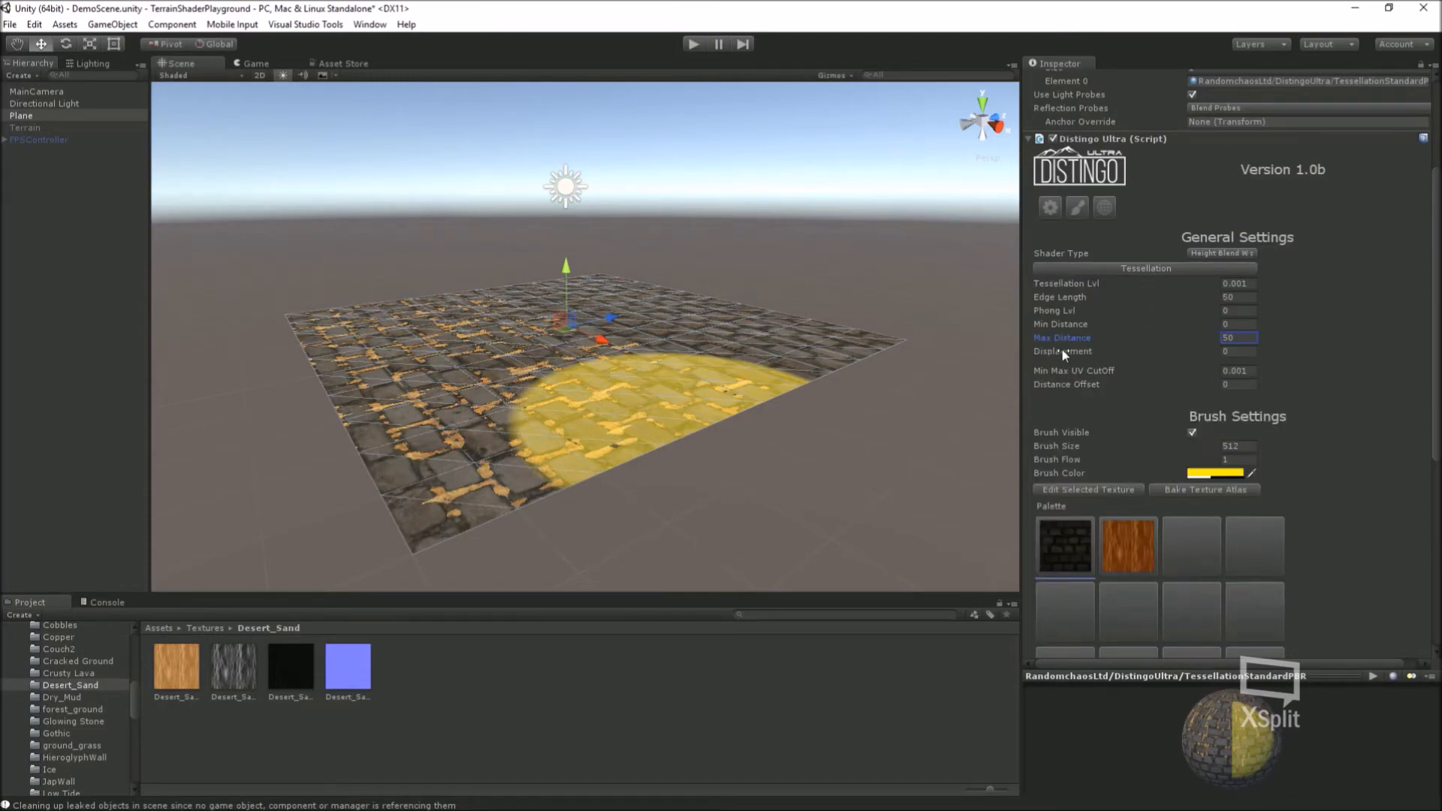
click(1251, 284)
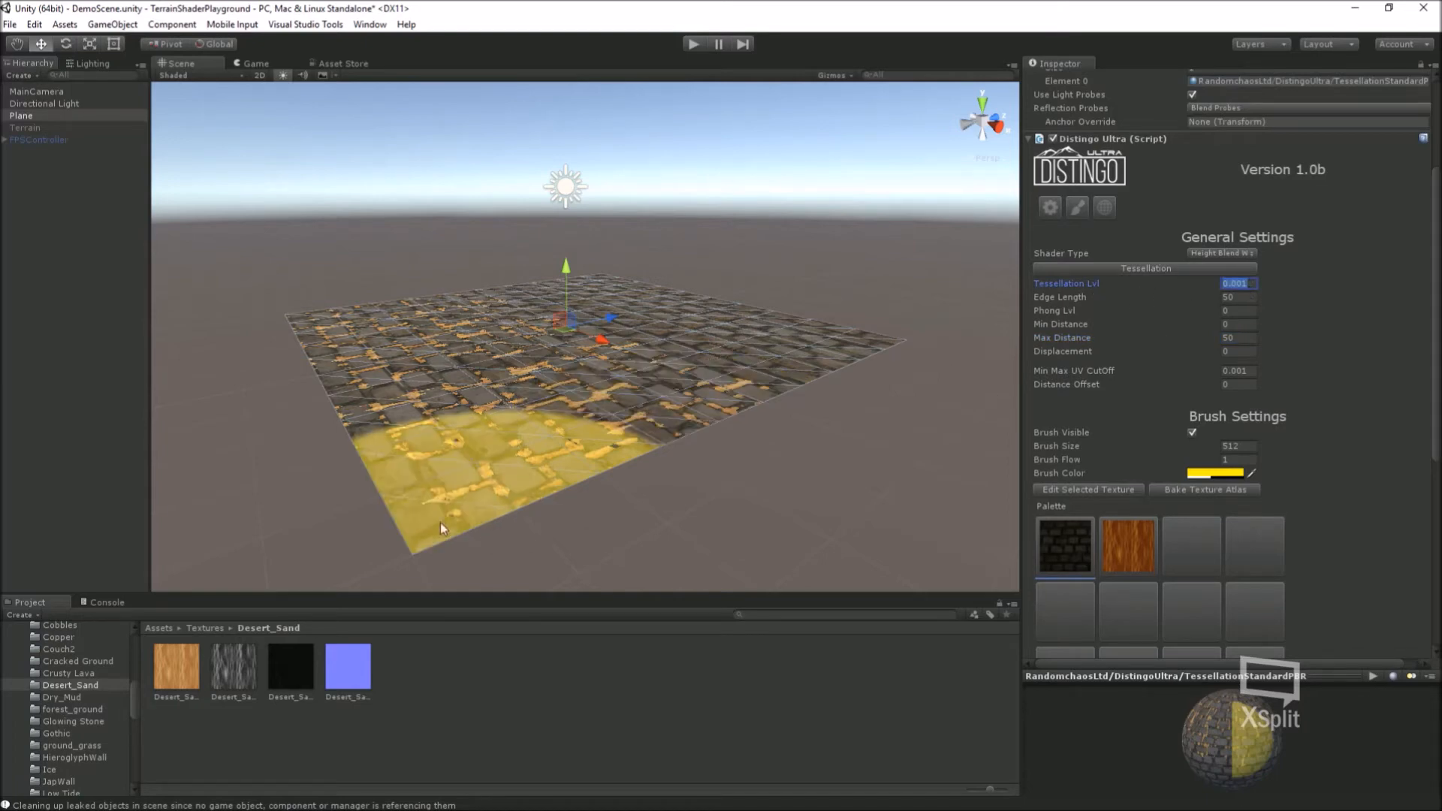
Step: Deselect the plane and examine its mesh in Shaded Wireframe mode
scroll(791, 501, up, 5)
click(868, 267)
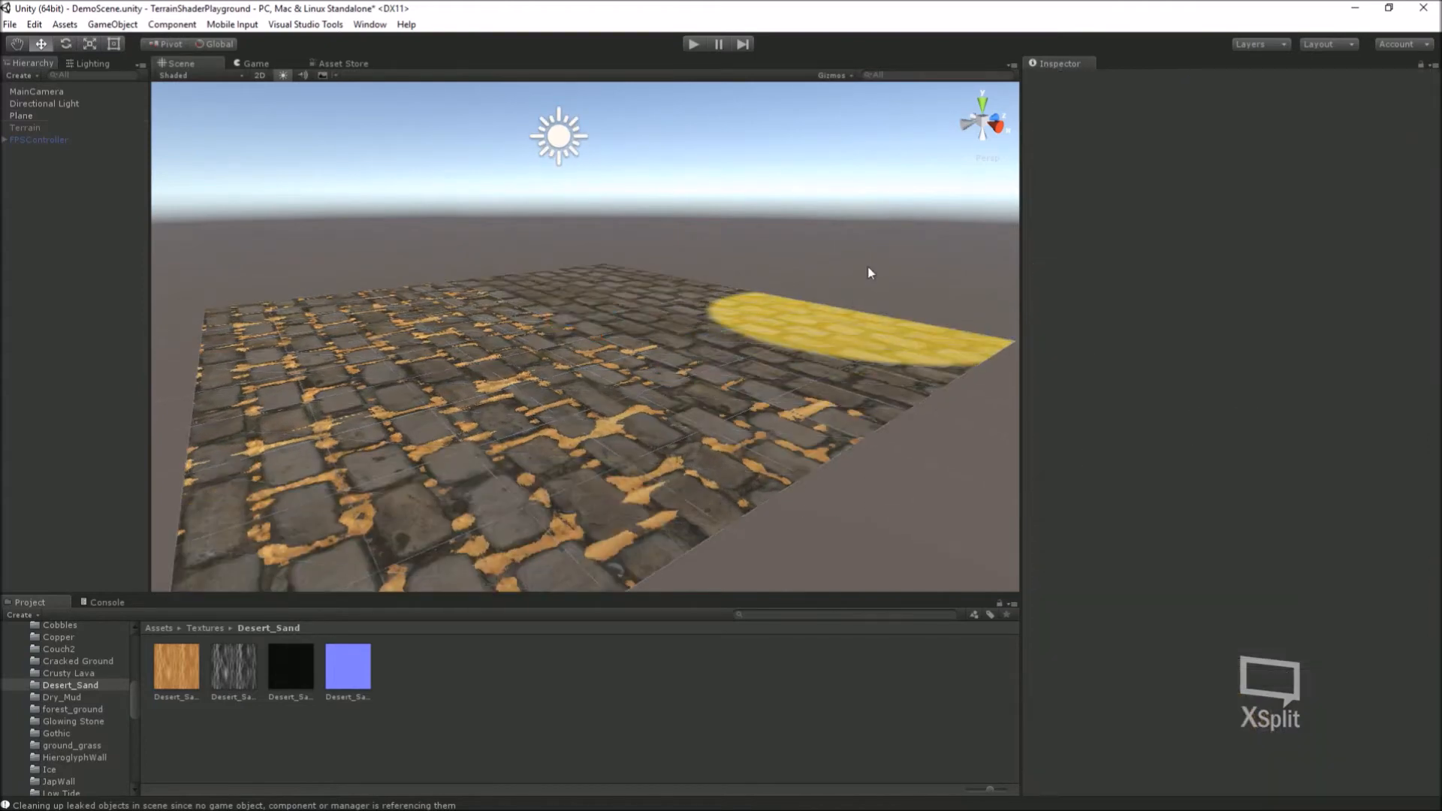
click(198, 76)
click(201, 113)
click(202, 123)
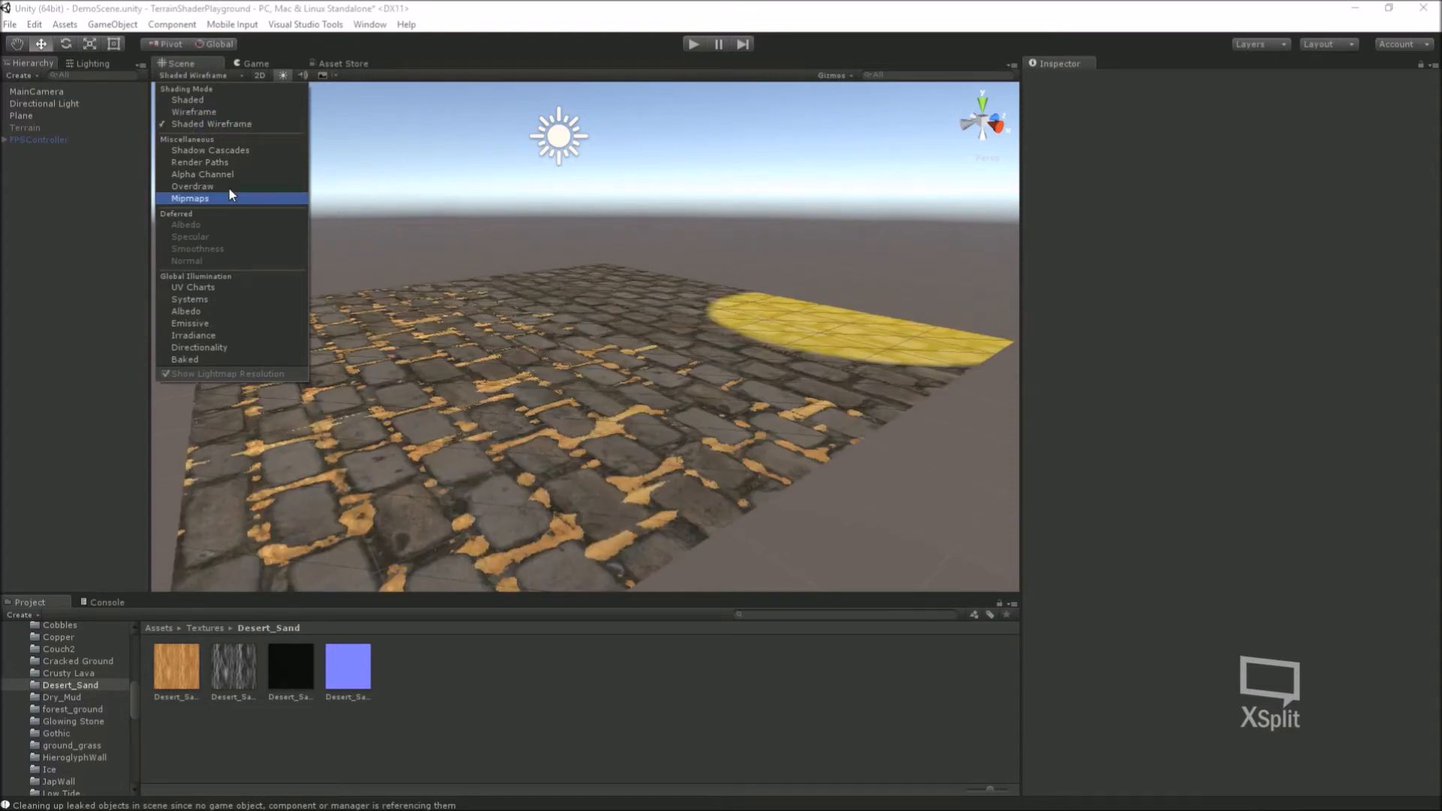
click(817, 222)
mouse_move(810, 477)
alt+mouse_down()
mouse_move(846, 448)
mouse_move(839, 489)
alt+mouse_up()
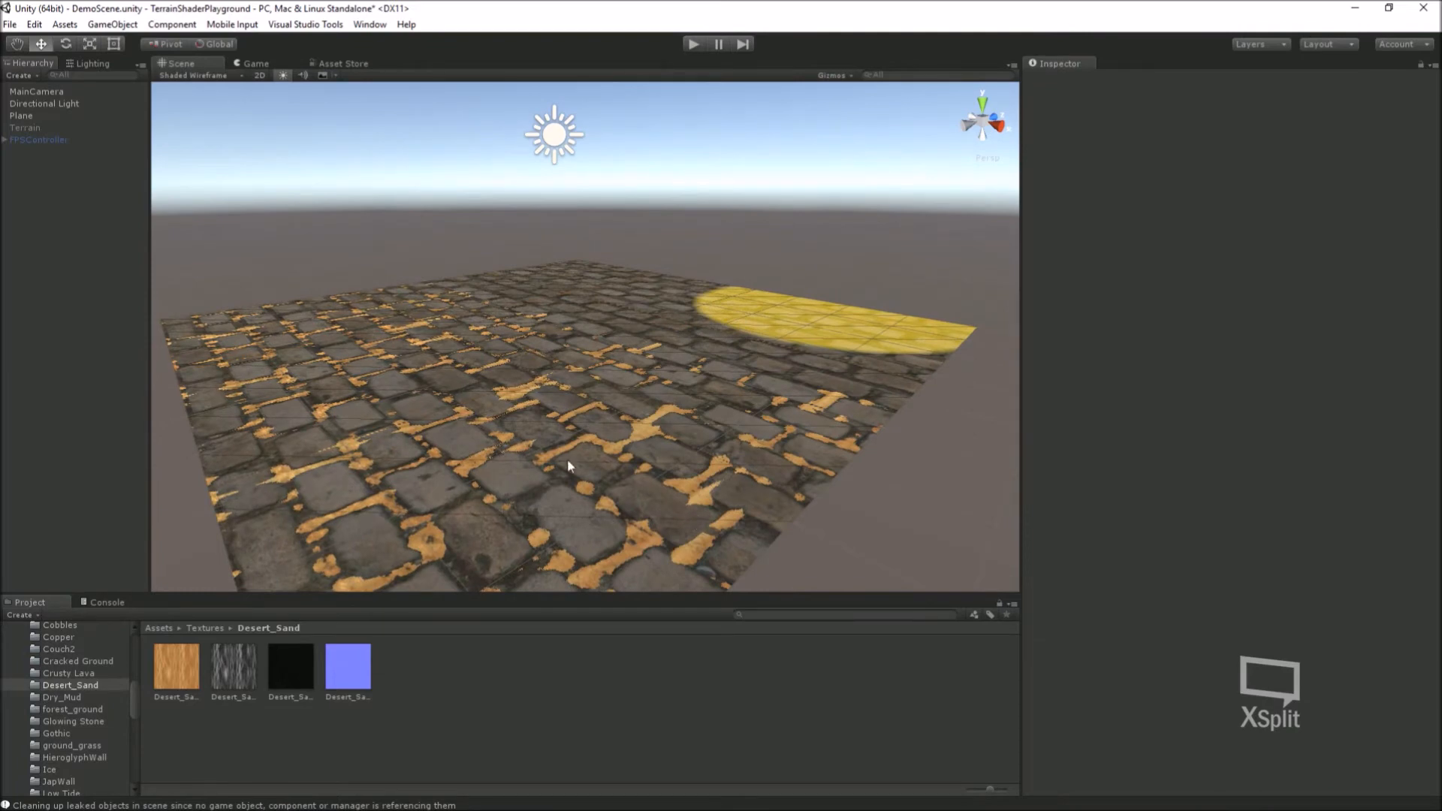
Step: Switch the scene view to Wireframe and examine the plane's polygon grid
click(203, 75)
click(193, 111)
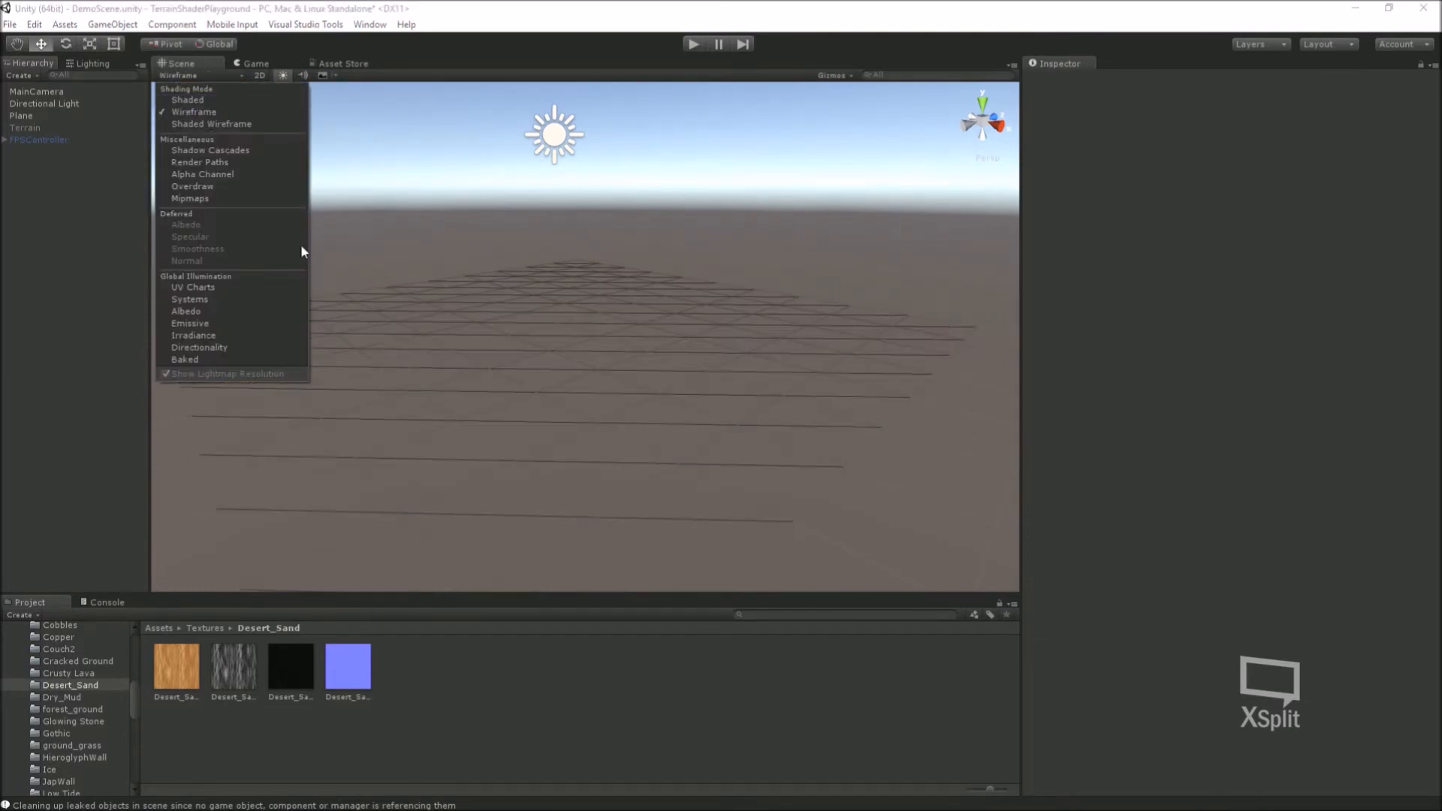
click(822, 427)
mouse_move(824, 431)
alt+mouse_down()
mouse_move(946, 460)
mouse_move(679, 406)
mouse_move(706, 411)
mouse_move(595, 413)
mouse_move(695, 403)
mouse_move(656, 525)
mouse_move(503, 512)
mouse_move(531, 525)
mouse_move(534, 493)
mouse_move(502, 480)
mouse_move(594, 454)
mouse_move(553, 441)
alt+mouse_up()
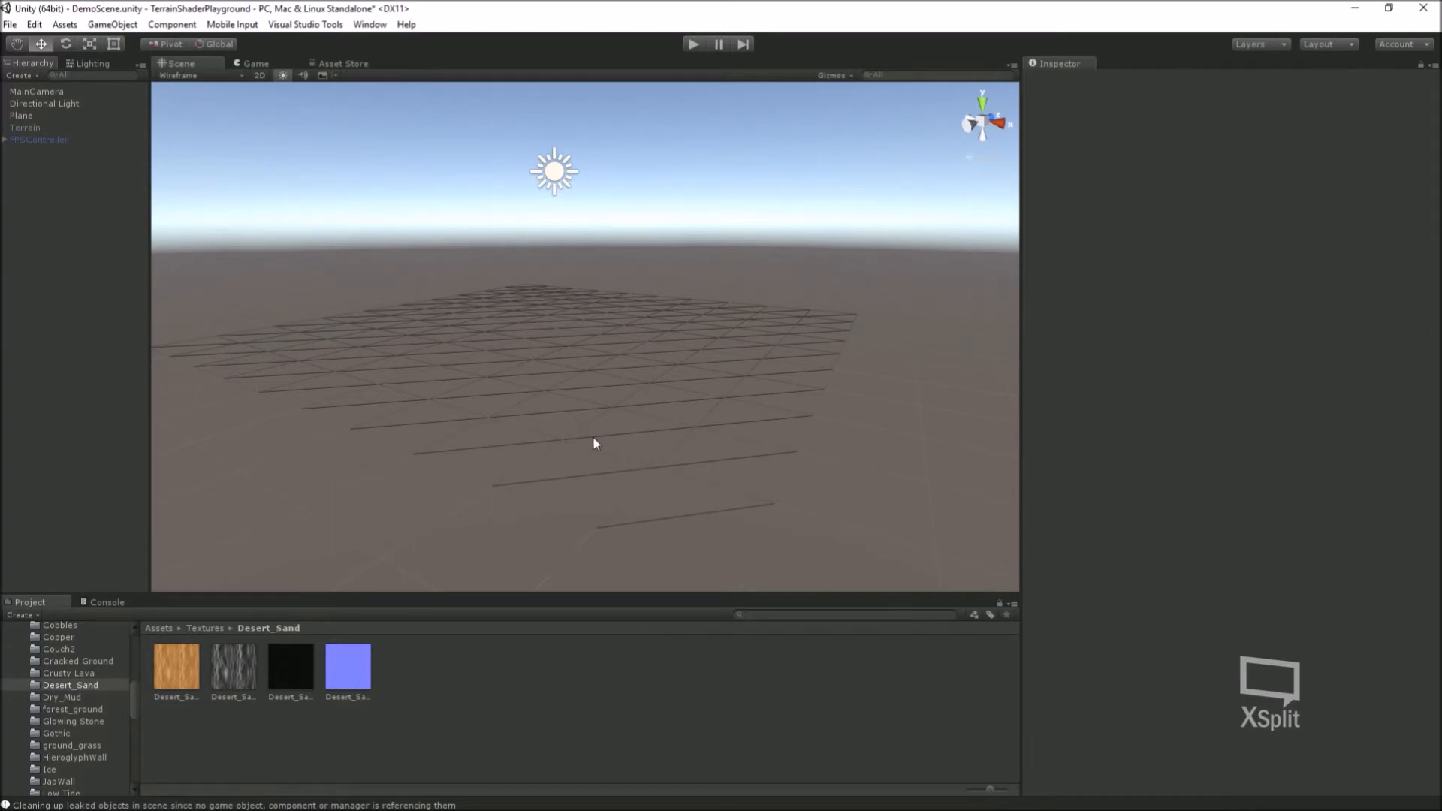
Step: Return the scene view to Shaded mode and select the Plane object again
click(202, 76)
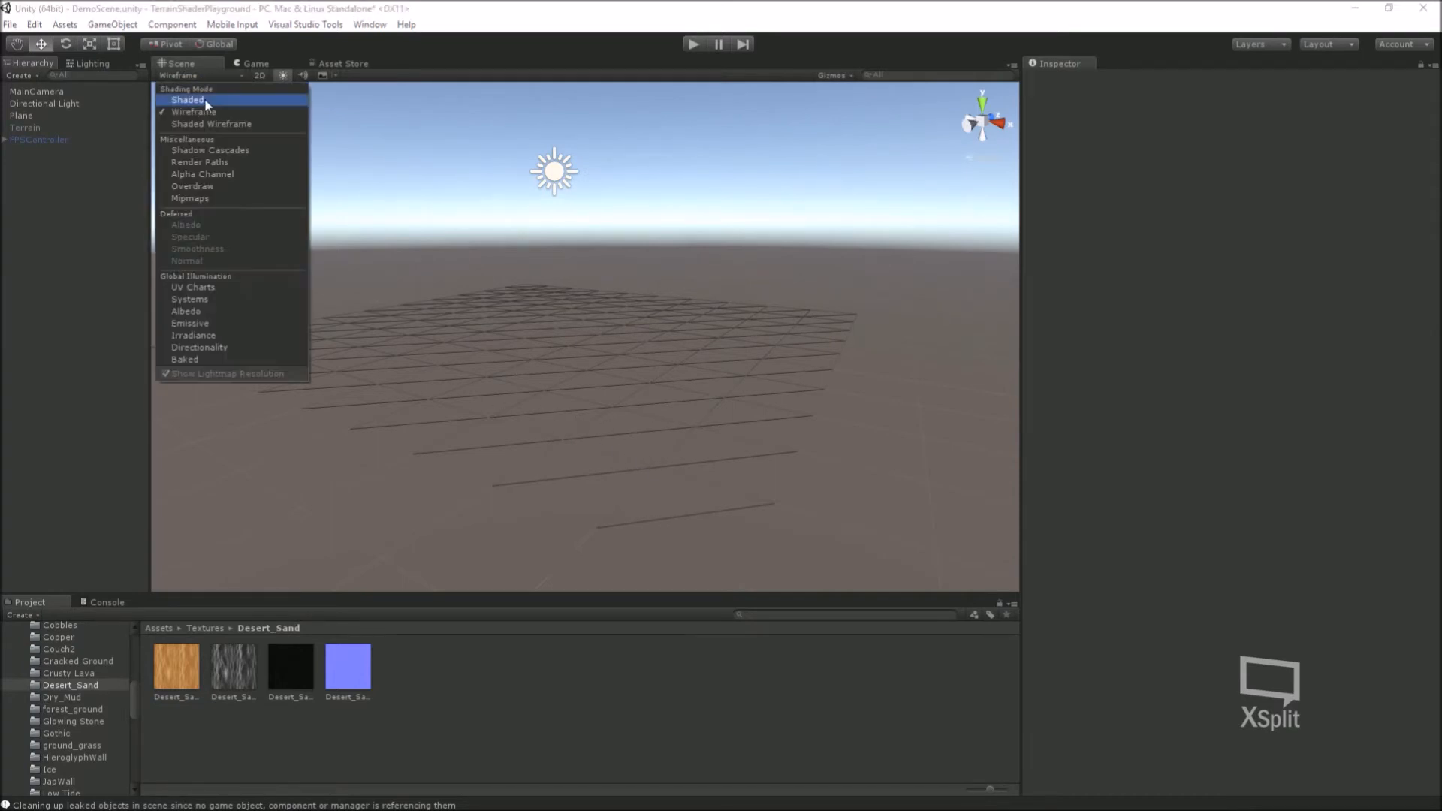
click(188, 99)
mouse_move(830, 460)
alt+mouse_down()
mouse_move(781, 473)
mouse_move(646, 417)
alt+mouse_up()
click(21, 113)
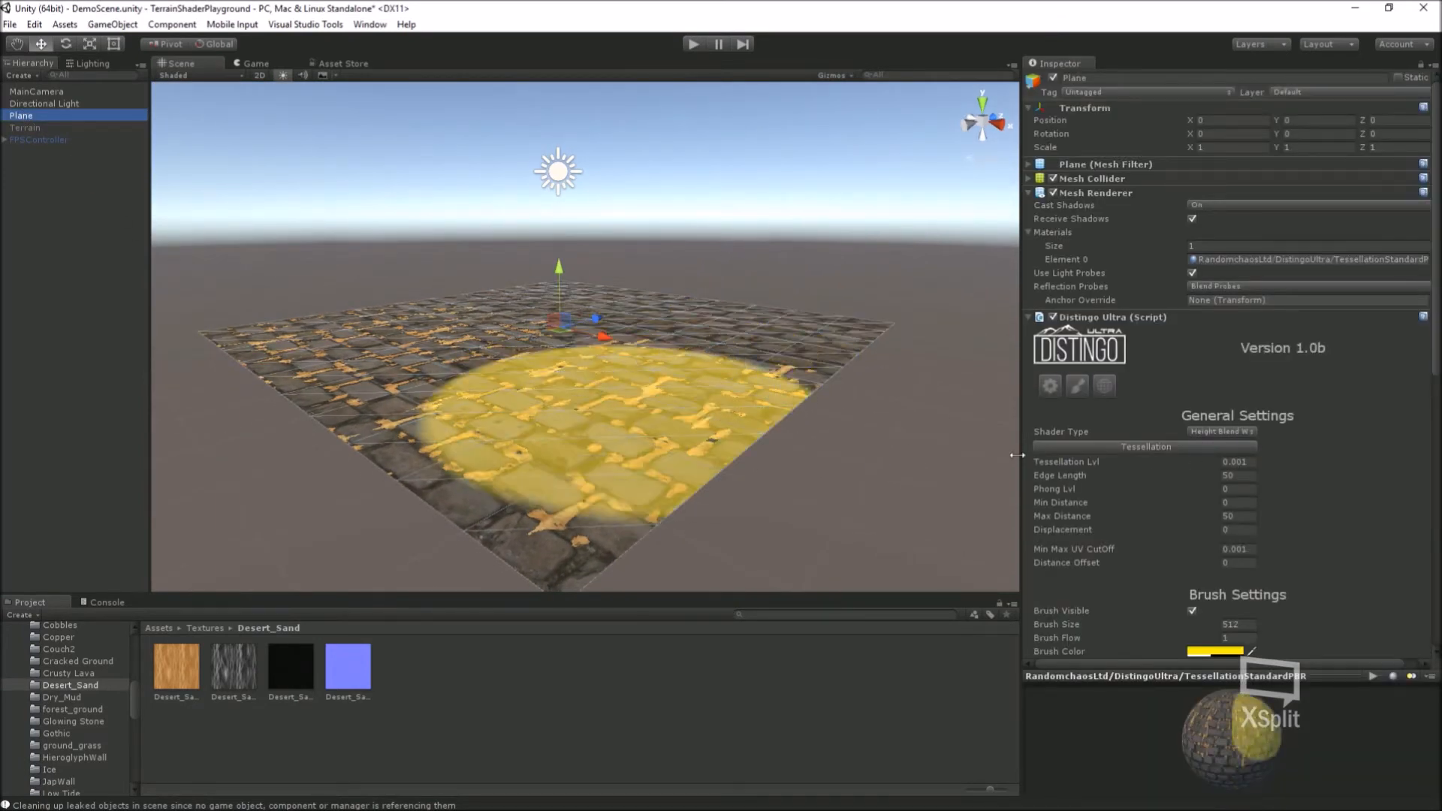
Step: Turn off Brush Visible for the plane and hide the brush settings
click(1078, 386)
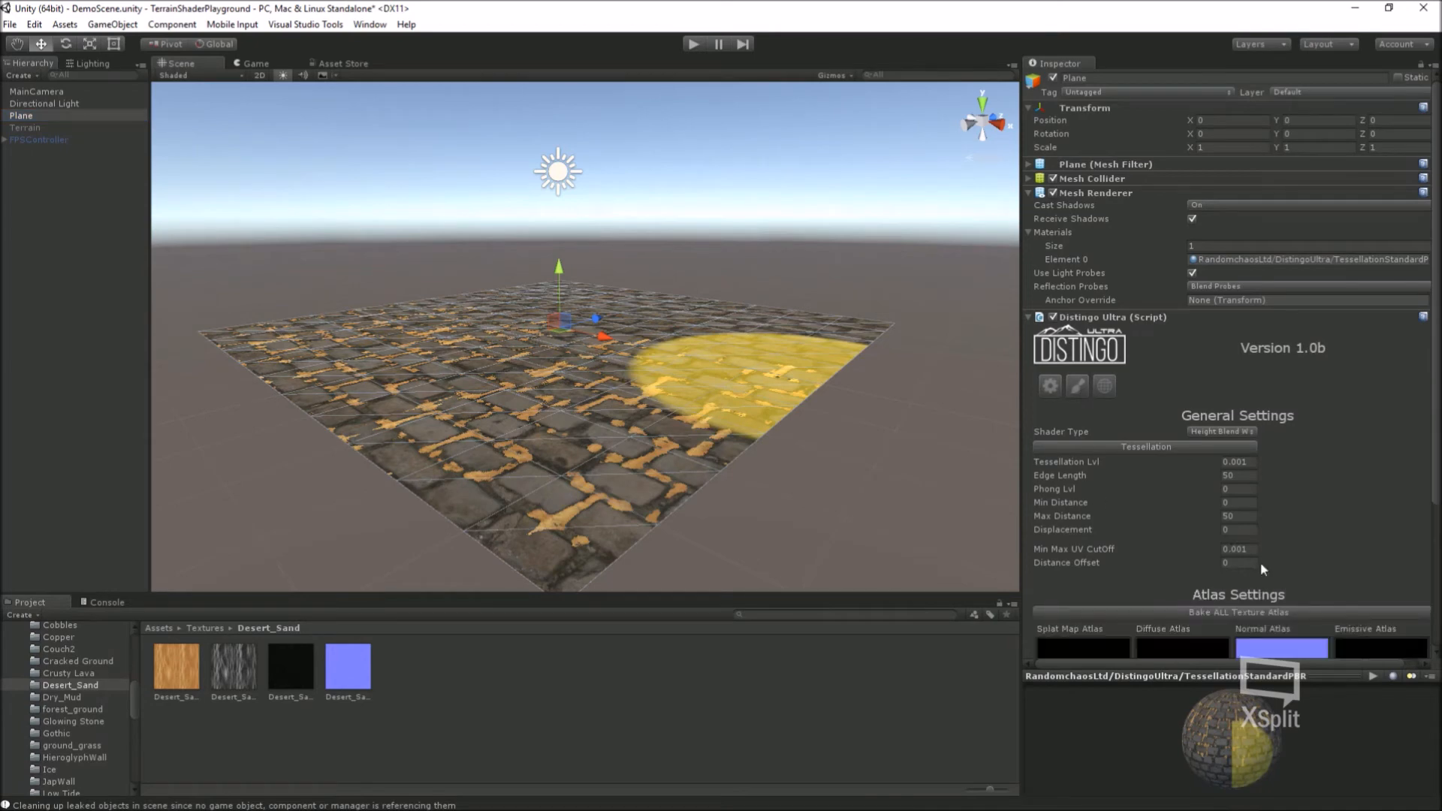
scroll(1260, 568, down, 3)
click(1079, 296)
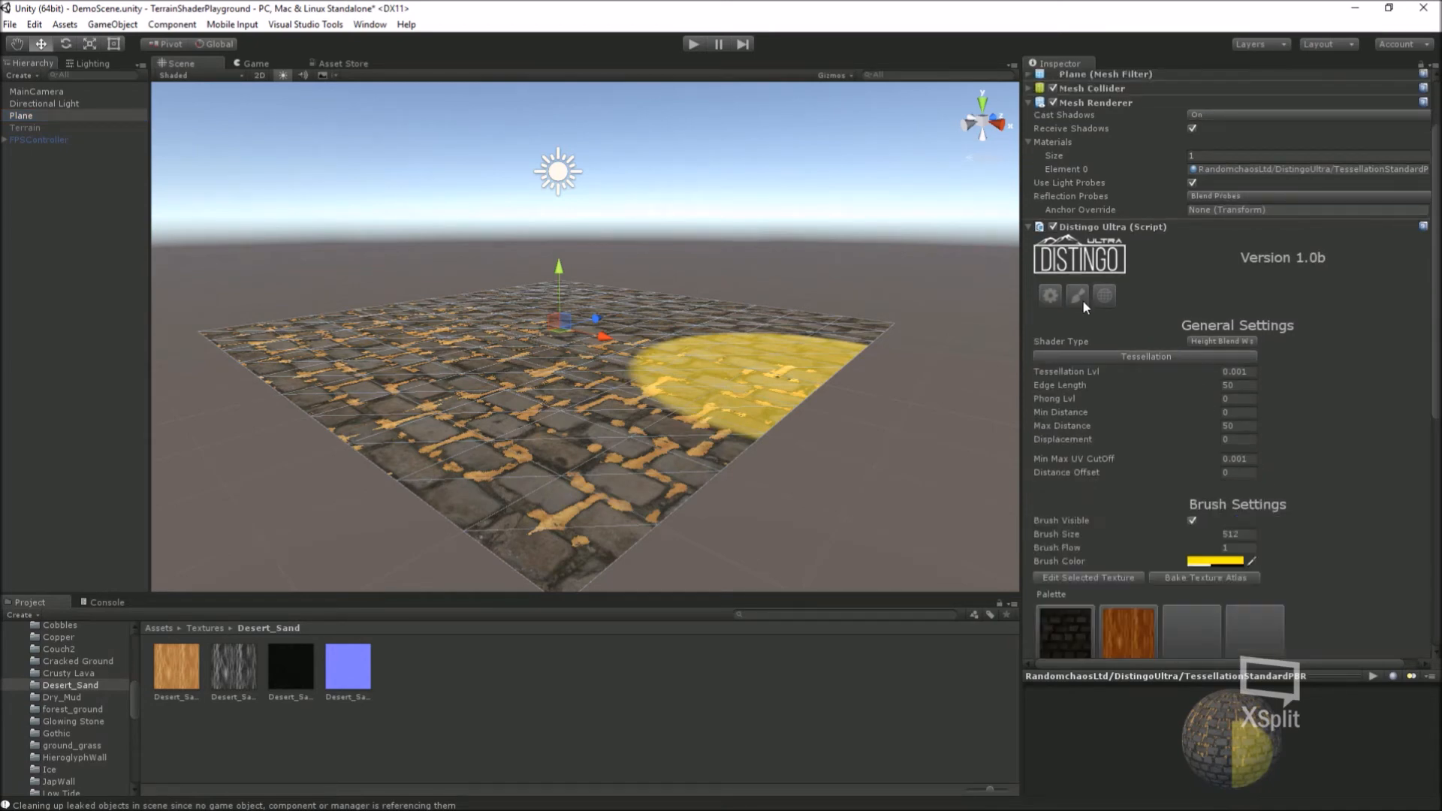
click(1192, 522)
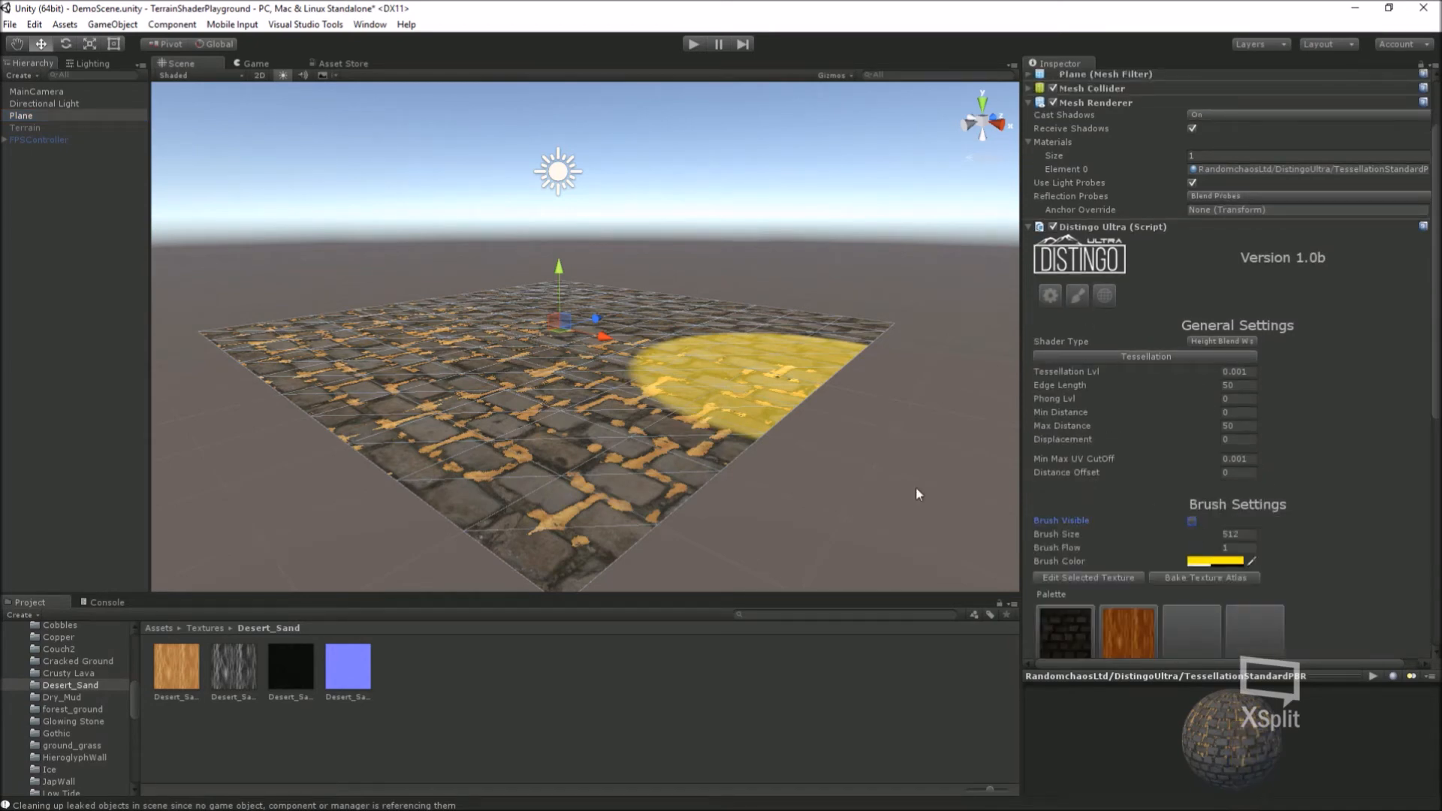
click(1069, 295)
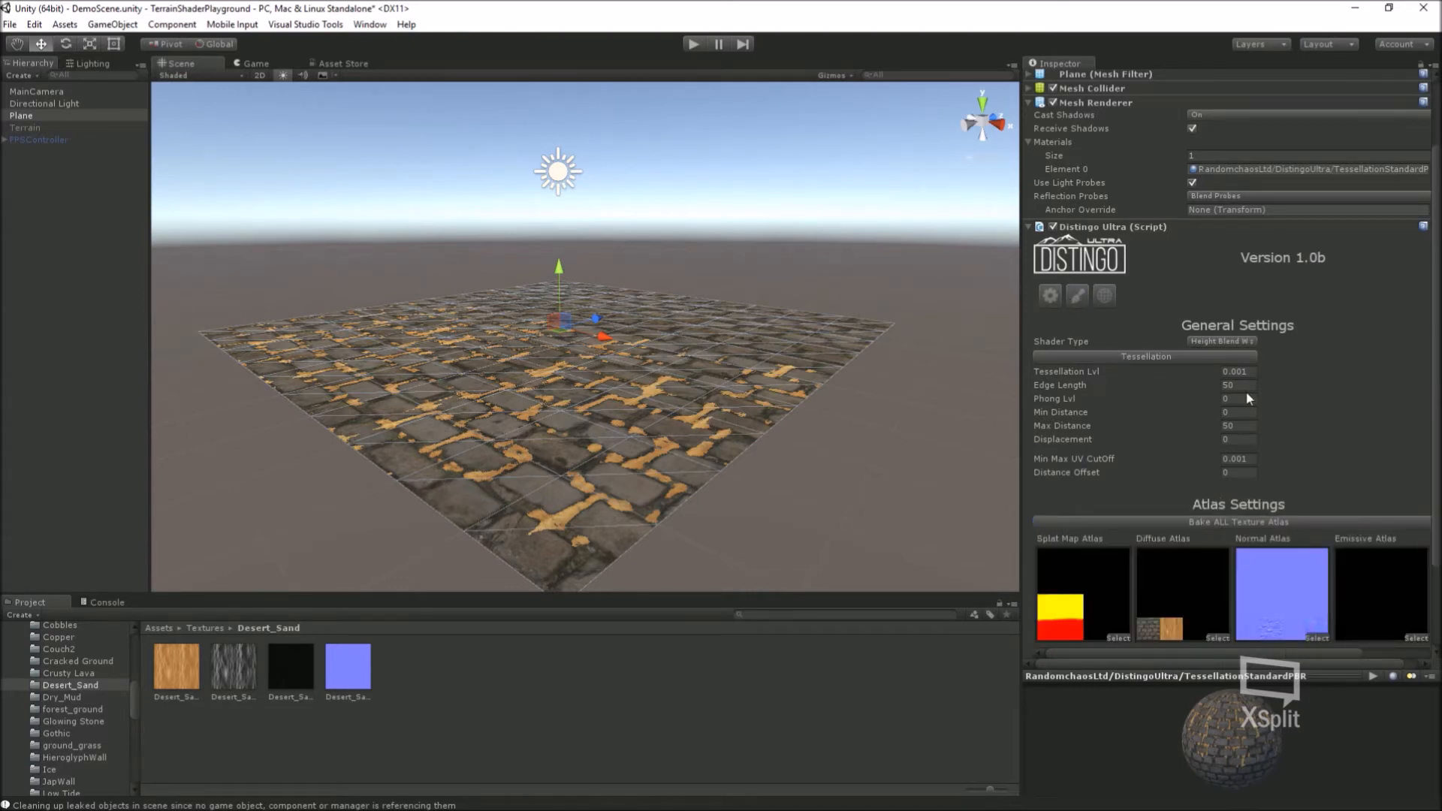
Step: Set the Tessellation Lvl to 1 and inspect the plane's subdivided mesh up close
click(1250, 371)
text(1)
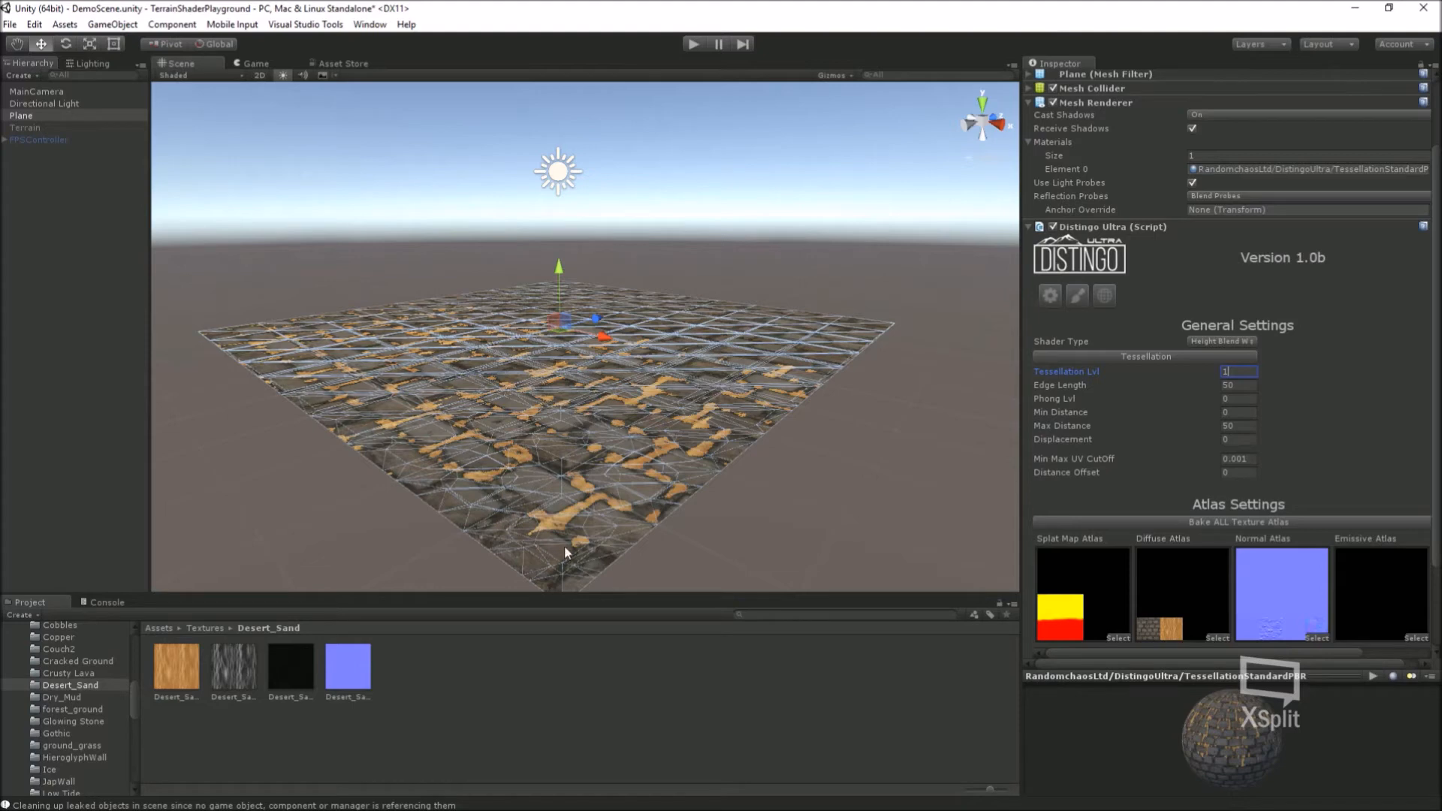
alt+drag(608, 499, 610, 463)
alt+drag(610, 458, 607, 451)
scroll(584, 509, up, 1)
scroll(584, 509, down, 2)
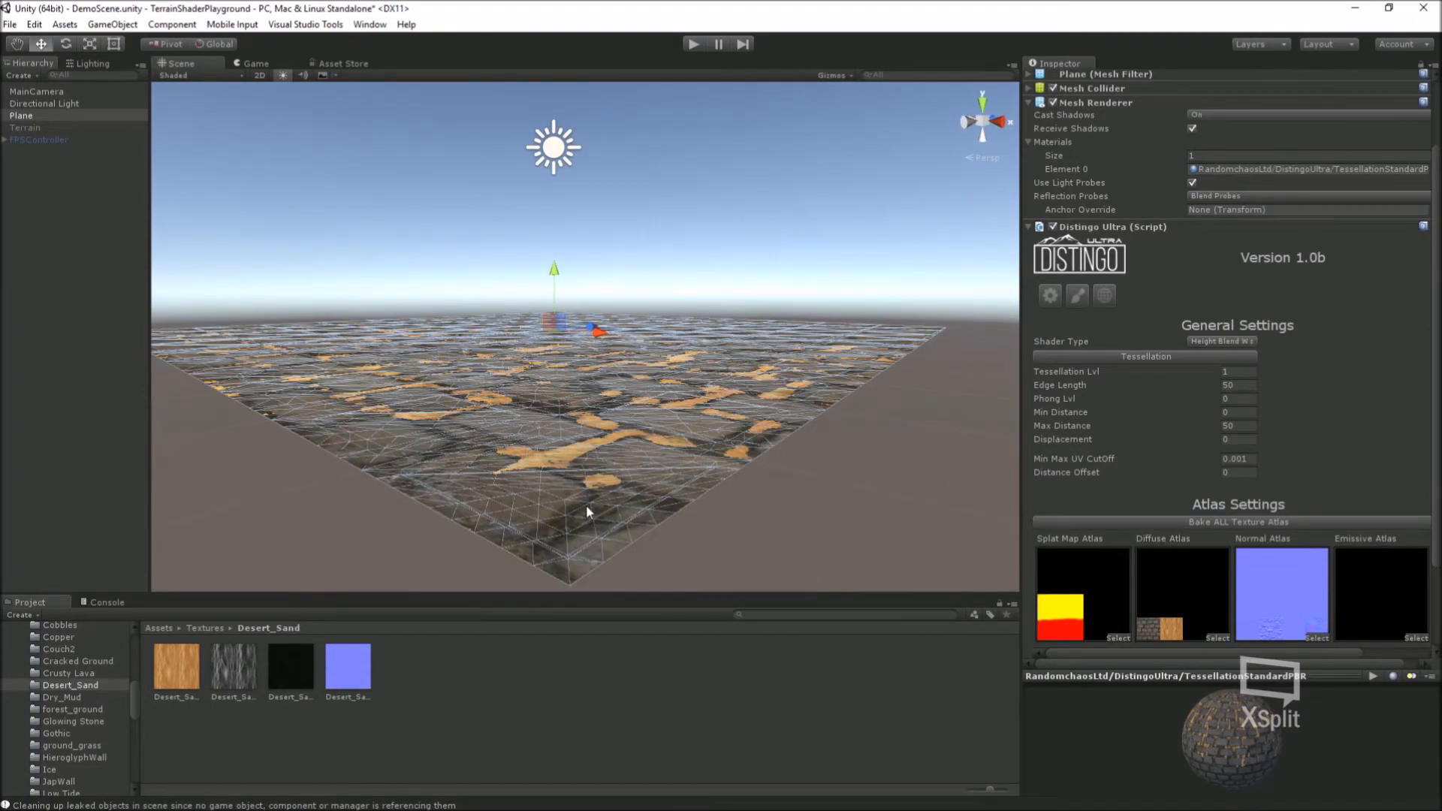
alt+drag(584, 509, 601, 451)
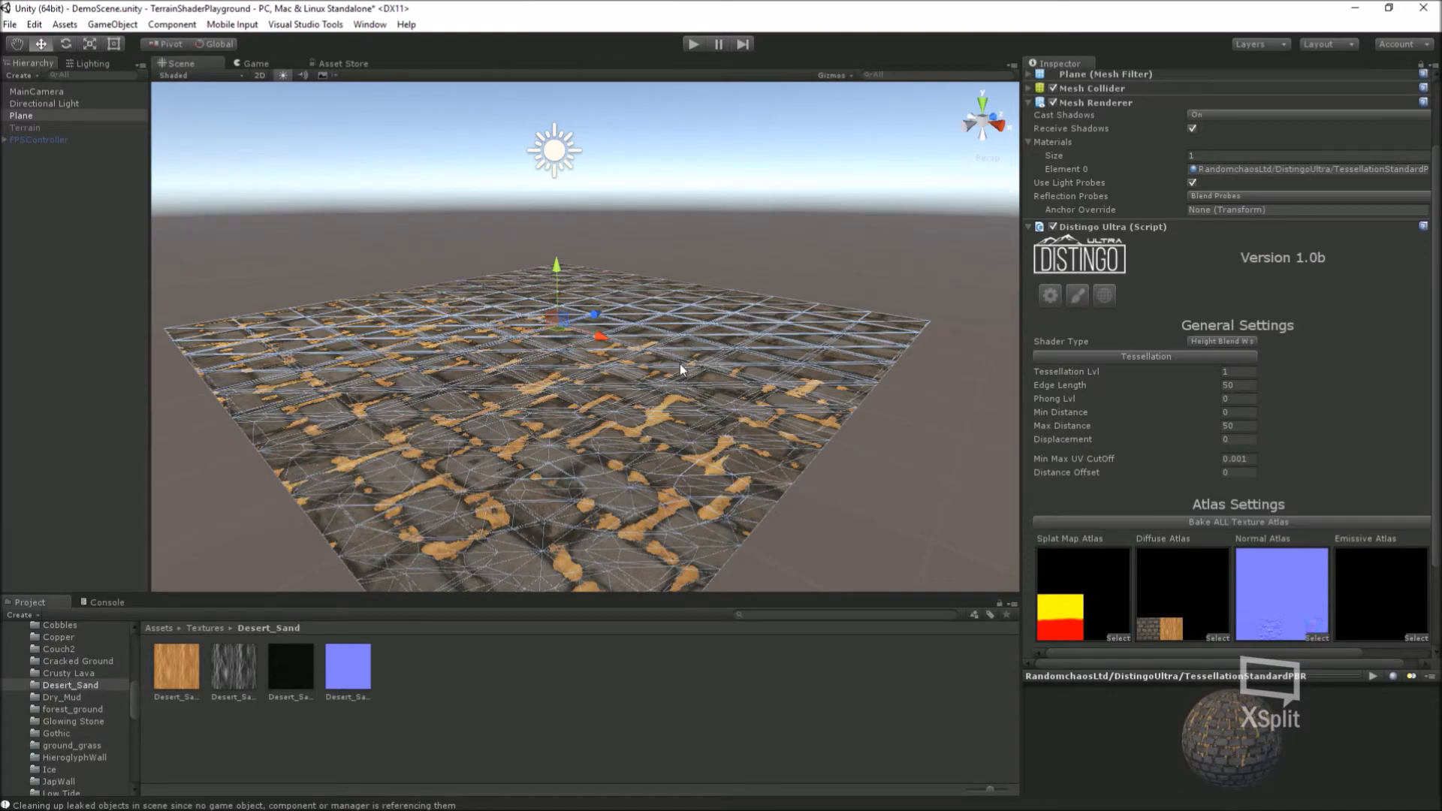
Step: Set the tessellation Max Distance to 1 and inspect the plane's mesh up close
alt+drag(659, 421, 665, 443)
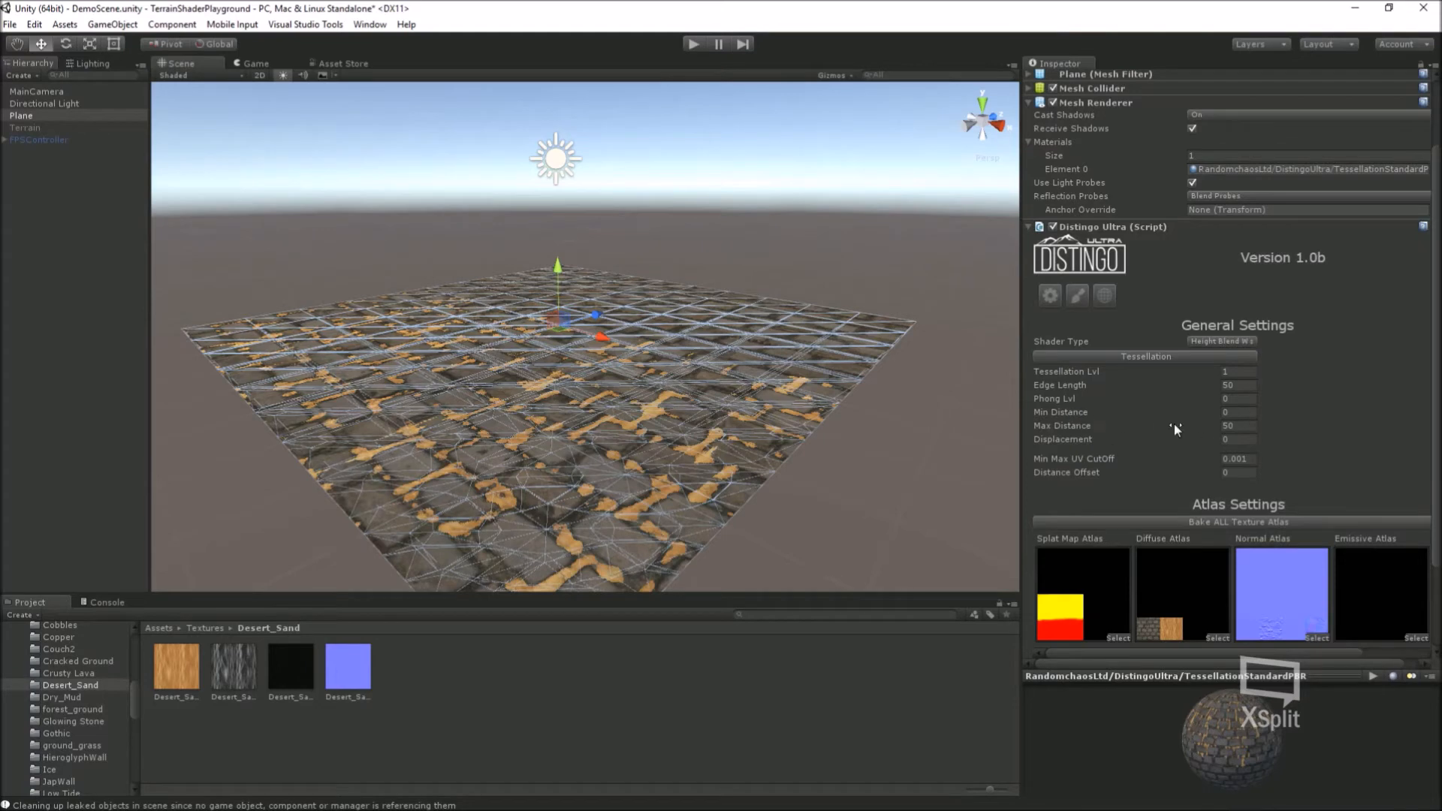
drag(1224, 425, 1246, 425)
text(1)
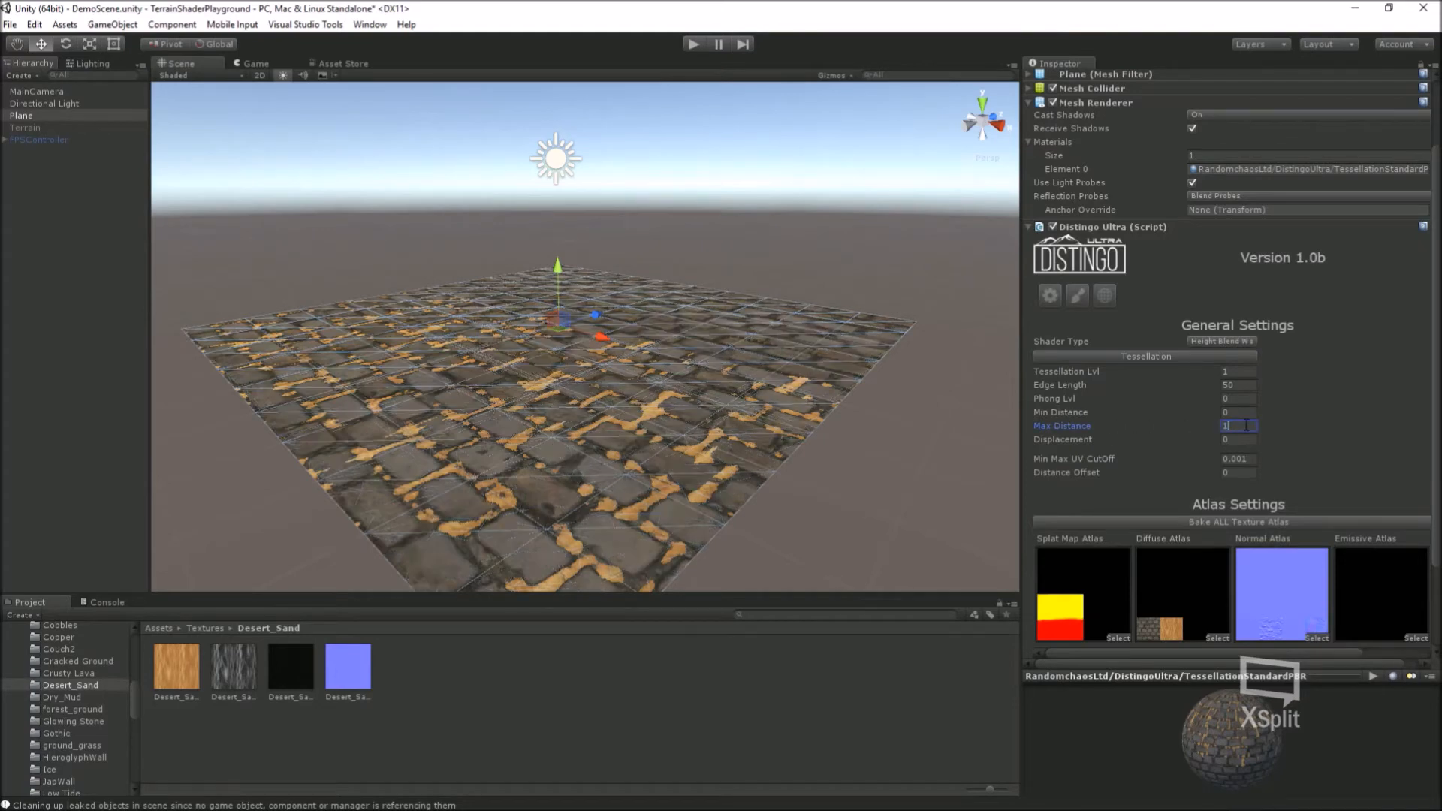
alt+drag(800, 435, 784, 404)
scroll(783, 404, up, 6)
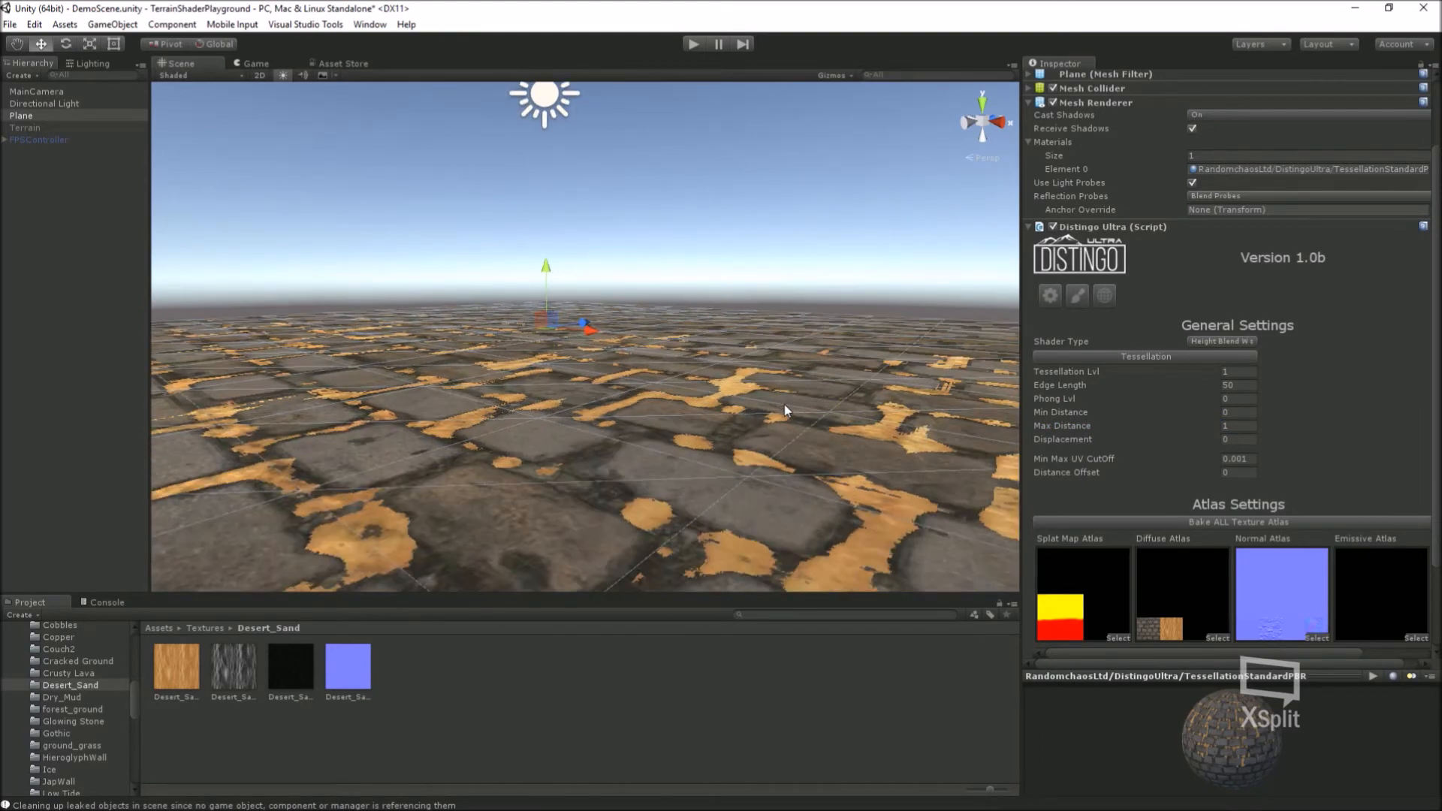
Step: Set the tessellation Max Distance to 5 and compare the plane's subdivision from near and far
scroll(784, 404, down, 6)
click(1242, 426)
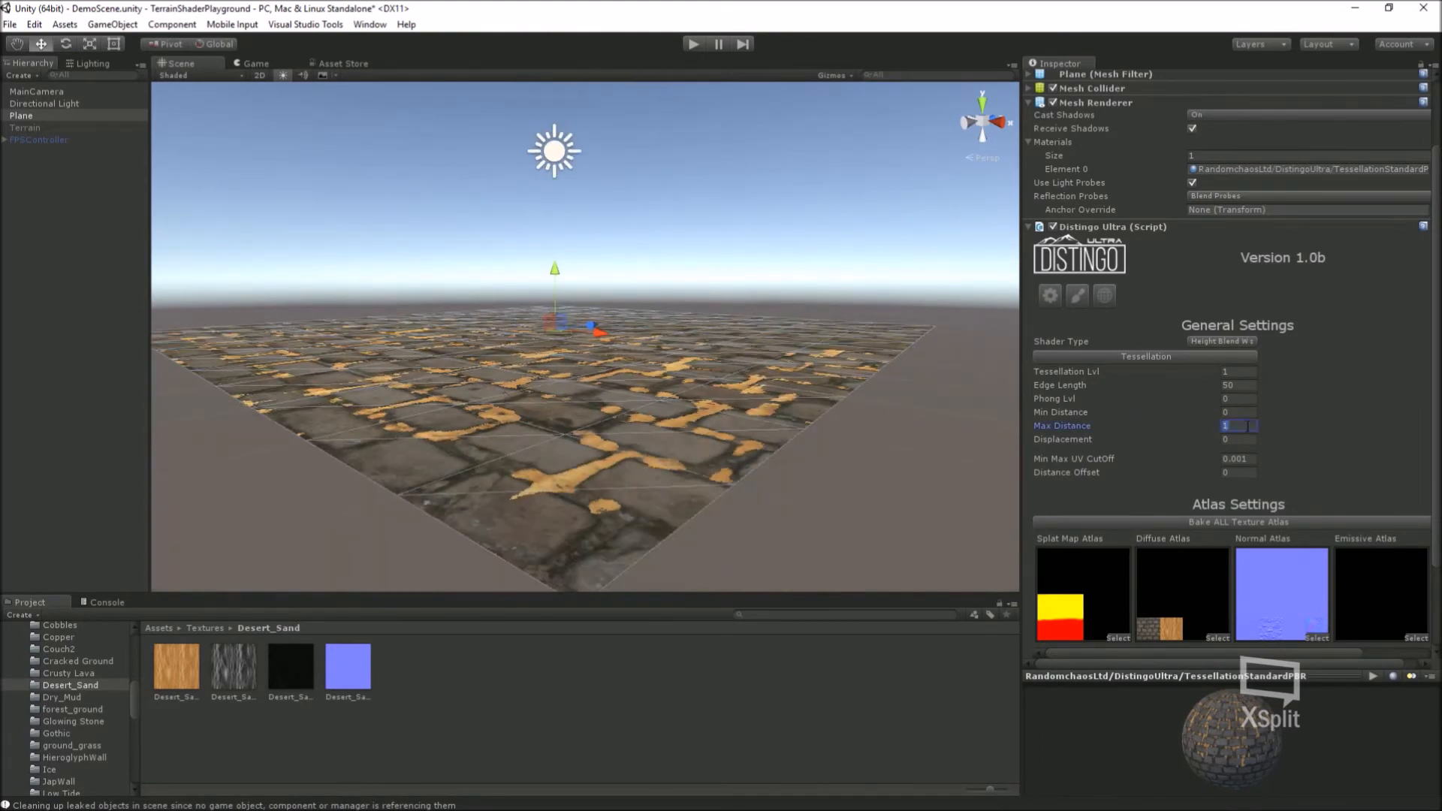
text(5)
scroll(778, 422, up, 5)
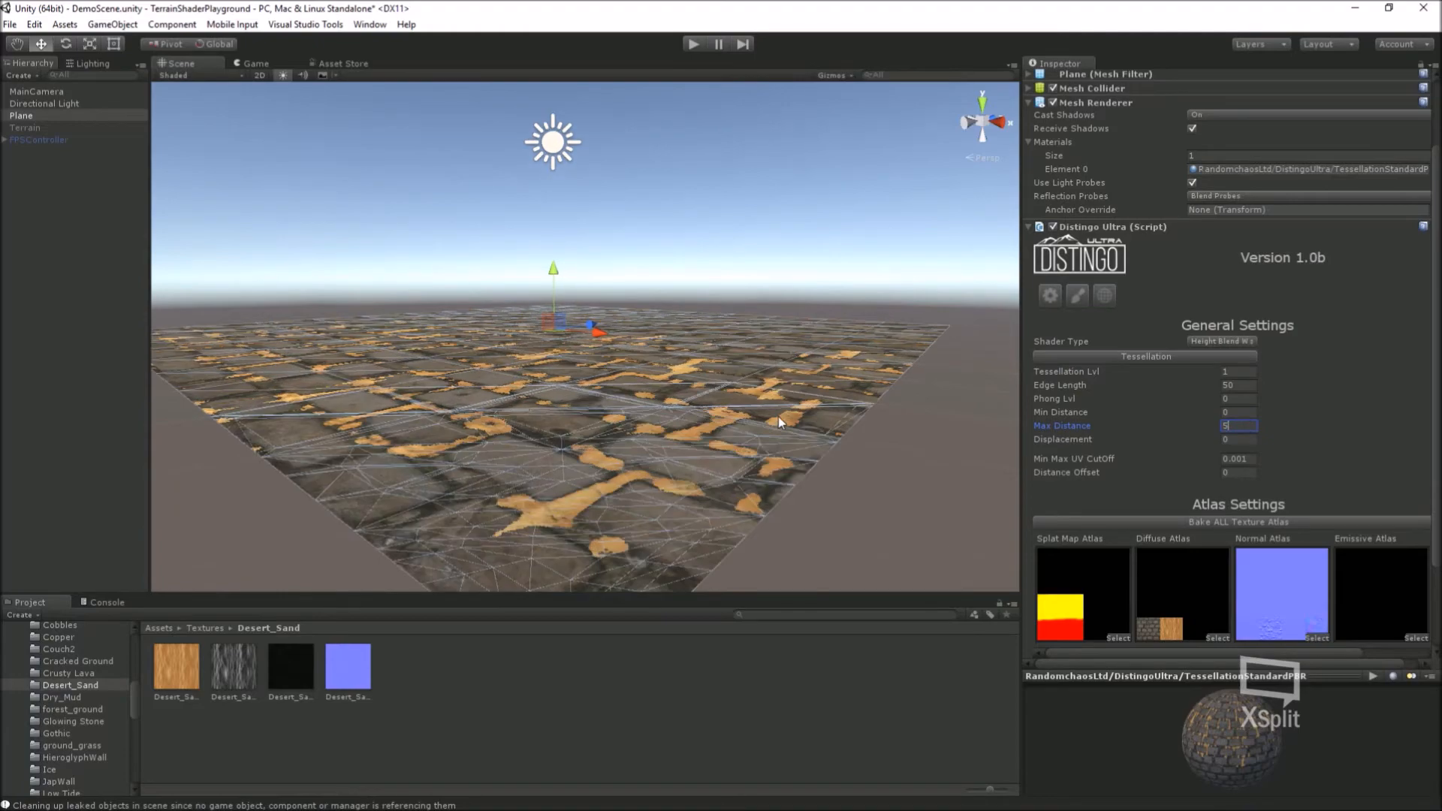
scroll(778, 416, down, 5)
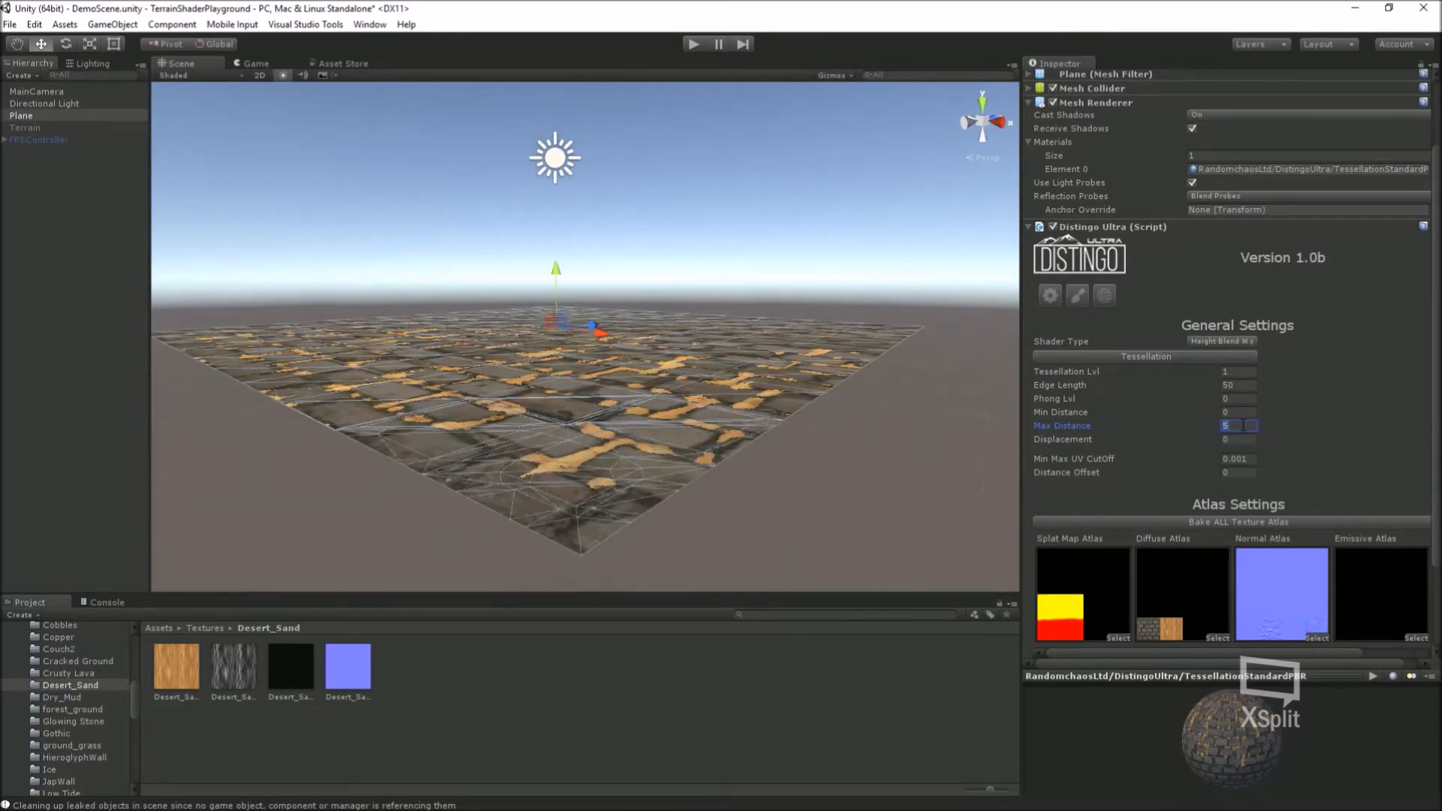
Step: Restore the tessellation Max Distance to 50
text(50)
key(Return)
scroll(854, 353, up, 4)
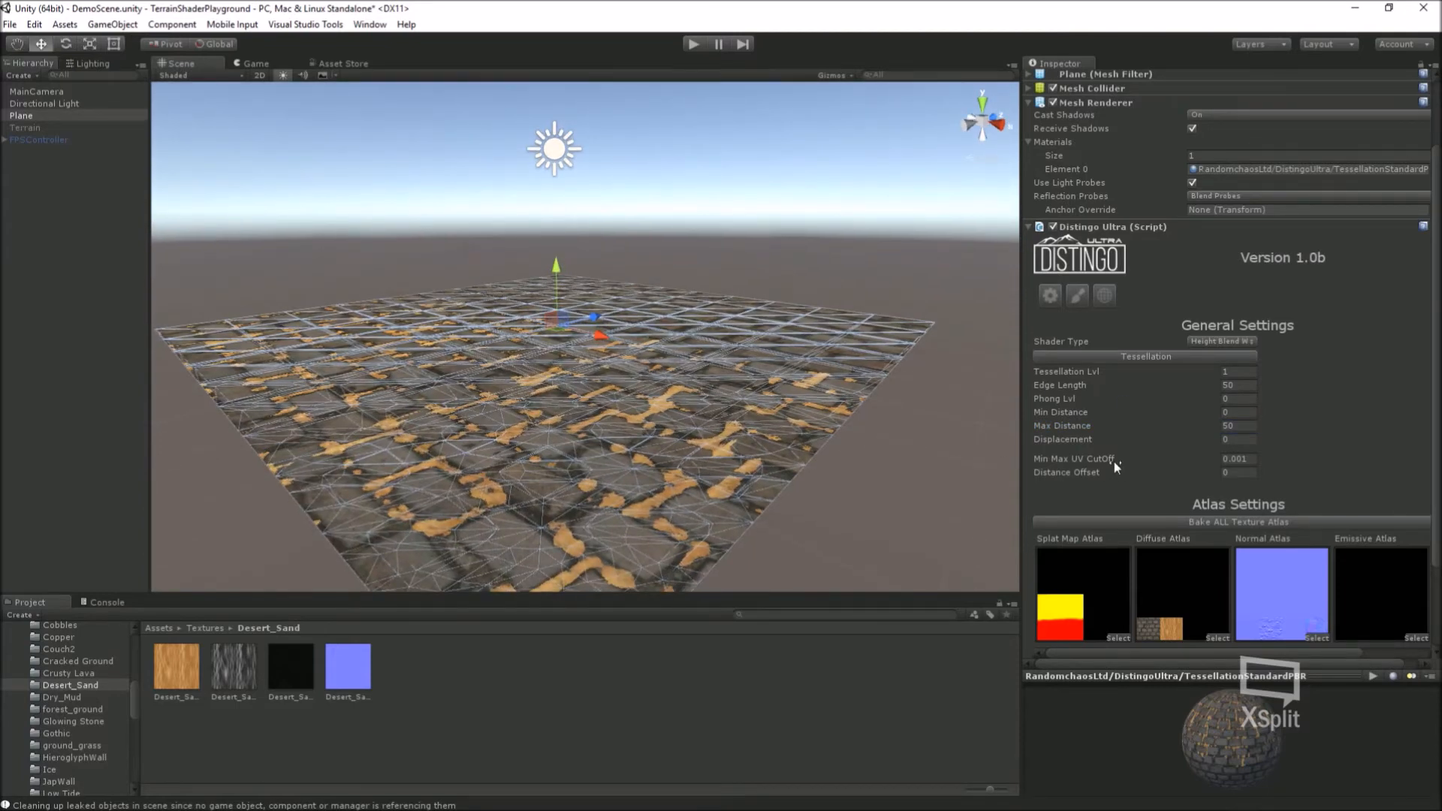
Step: Try a tessellation Min Distance of 10 and restore it to 0
click(1240, 412)
text(10)
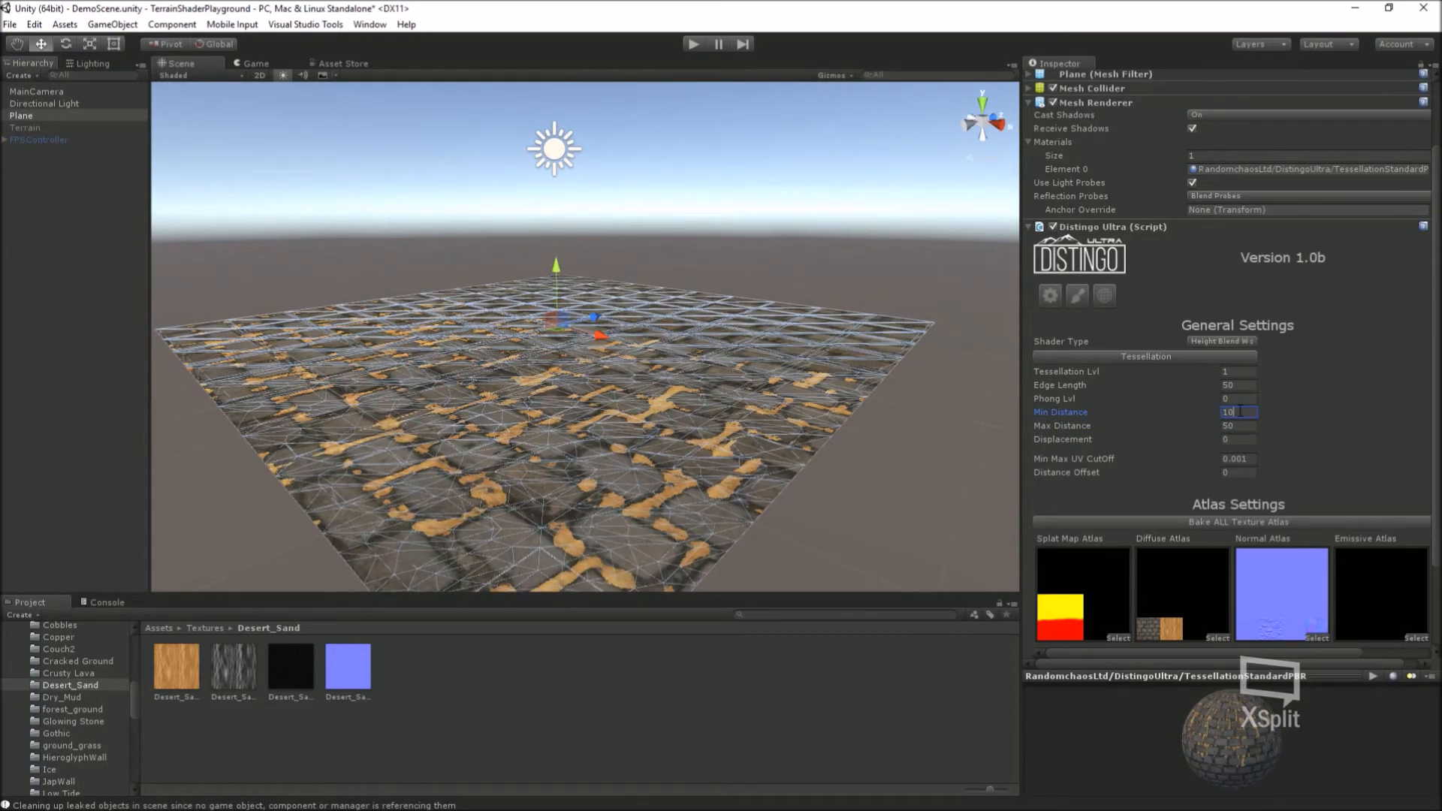
key(BackSpace)
key(BackSpace)
text(0)
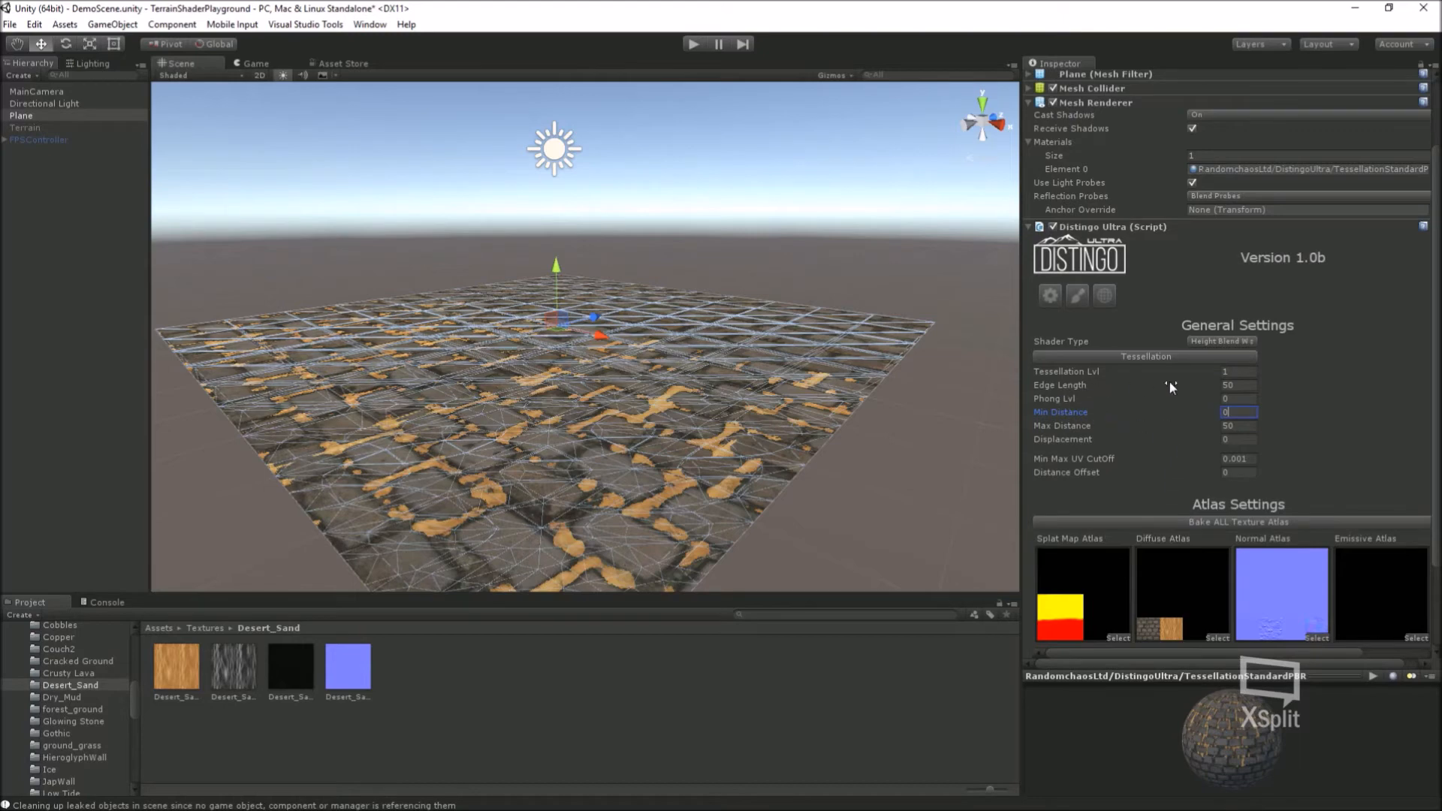
Step: Set the tessellation Edge Length to 20 and inspect the plane's denser mesh from several angles
click(1243, 383)
text(20)
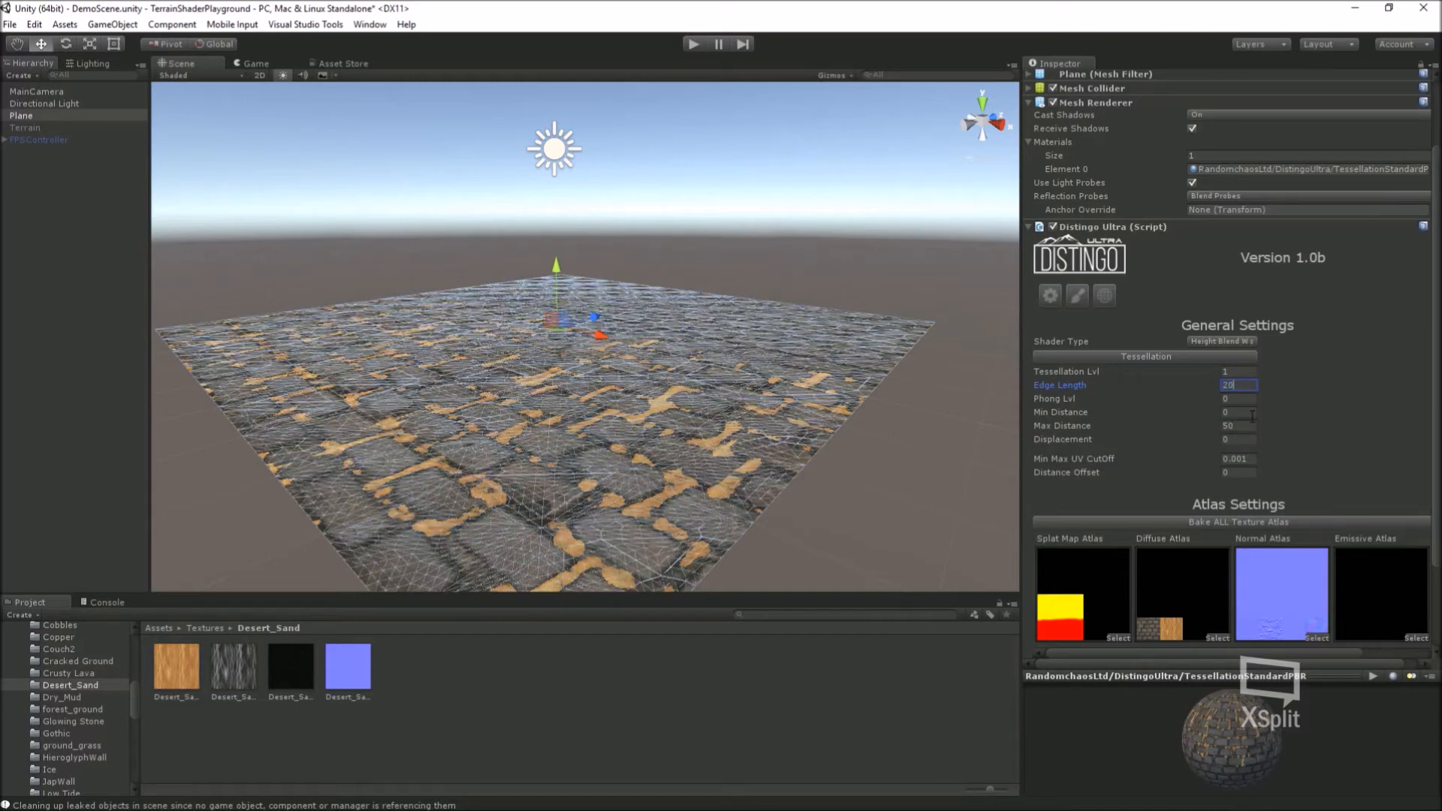
alt+drag(624, 474, 638, 444)
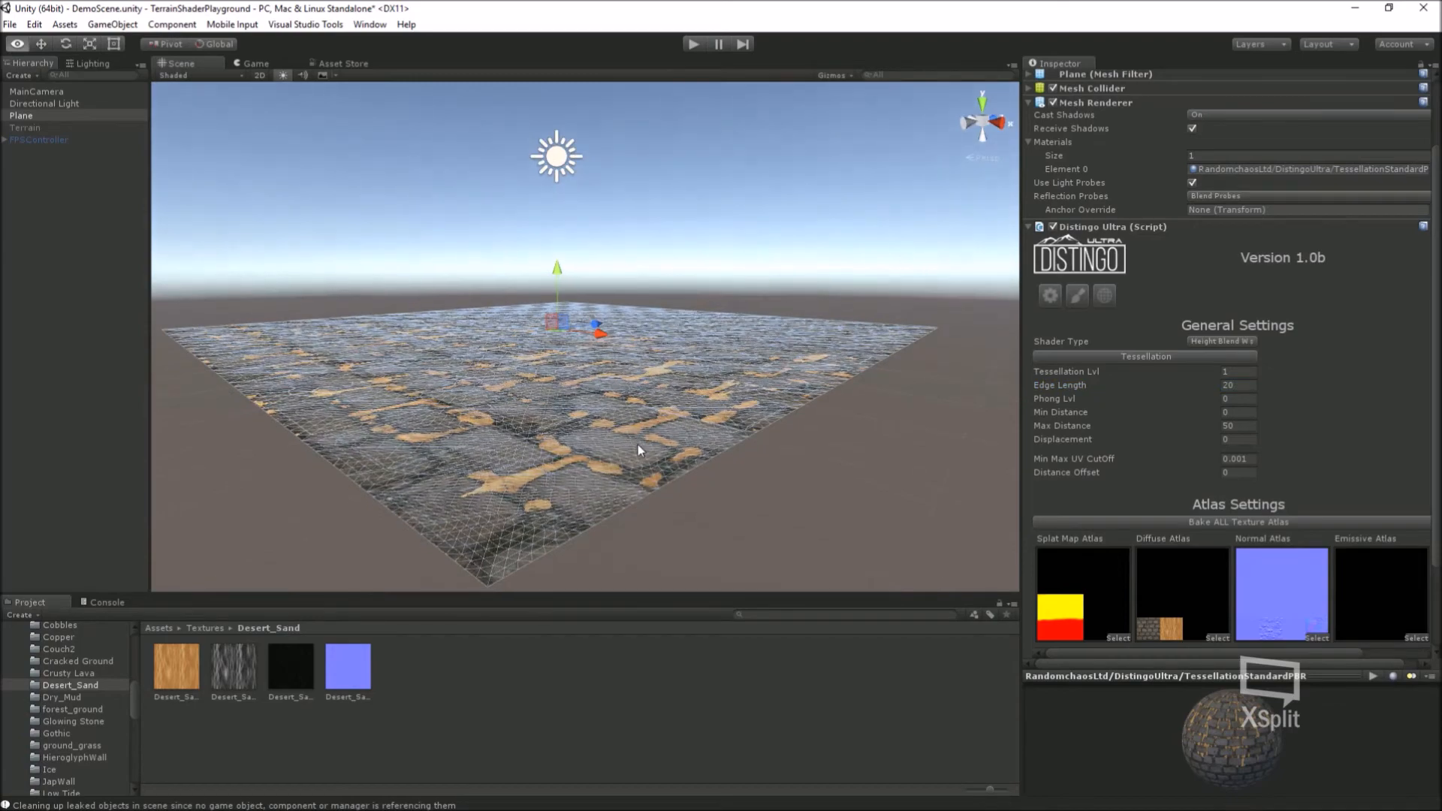
alt+drag(571, 501, 566, 496)
scroll(566, 496, down, 5)
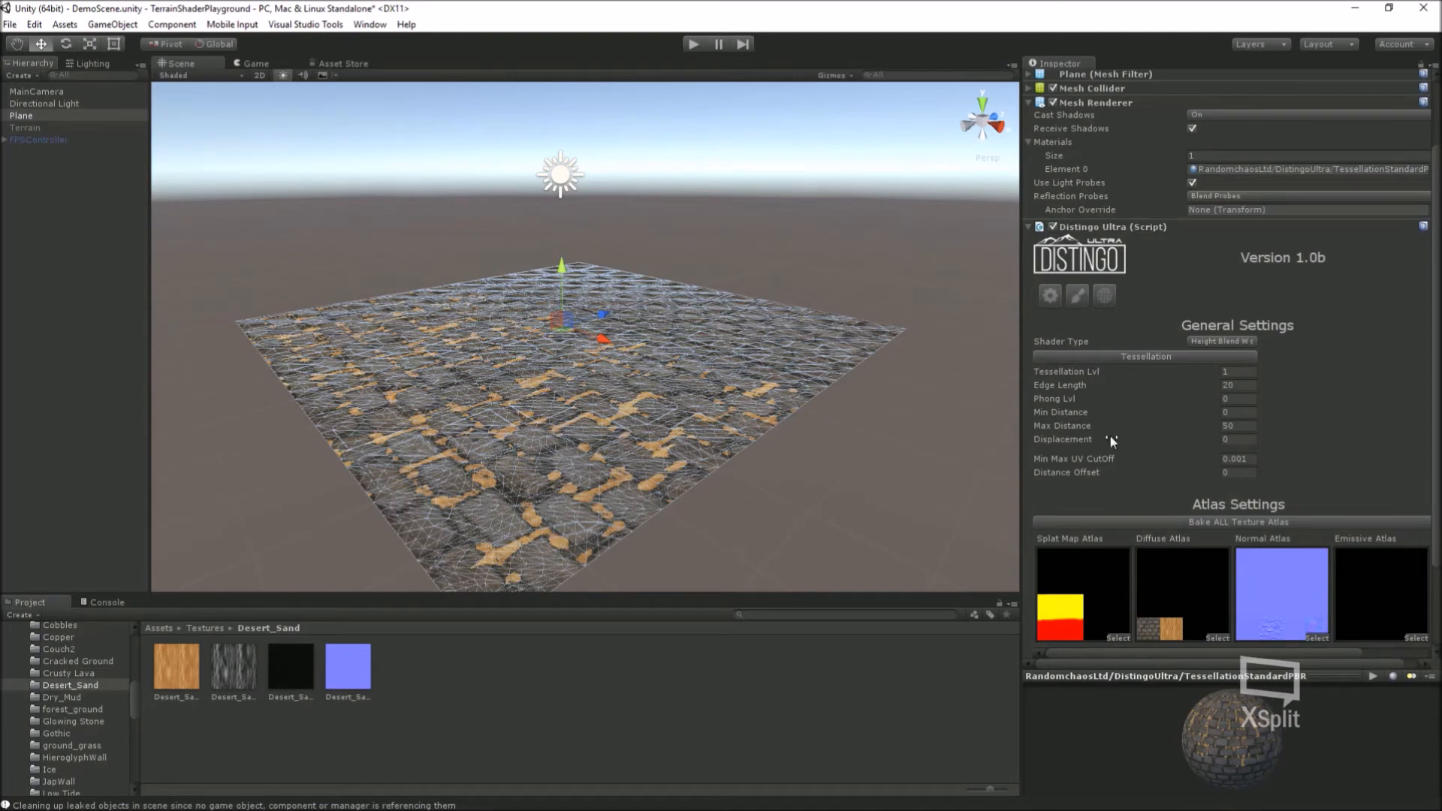
click(1240, 387)
mouse_move(781, 484)
alt+mouse_down()
mouse_move(838, 447)
mouse_move(767, 495)
alt+mouse_up()
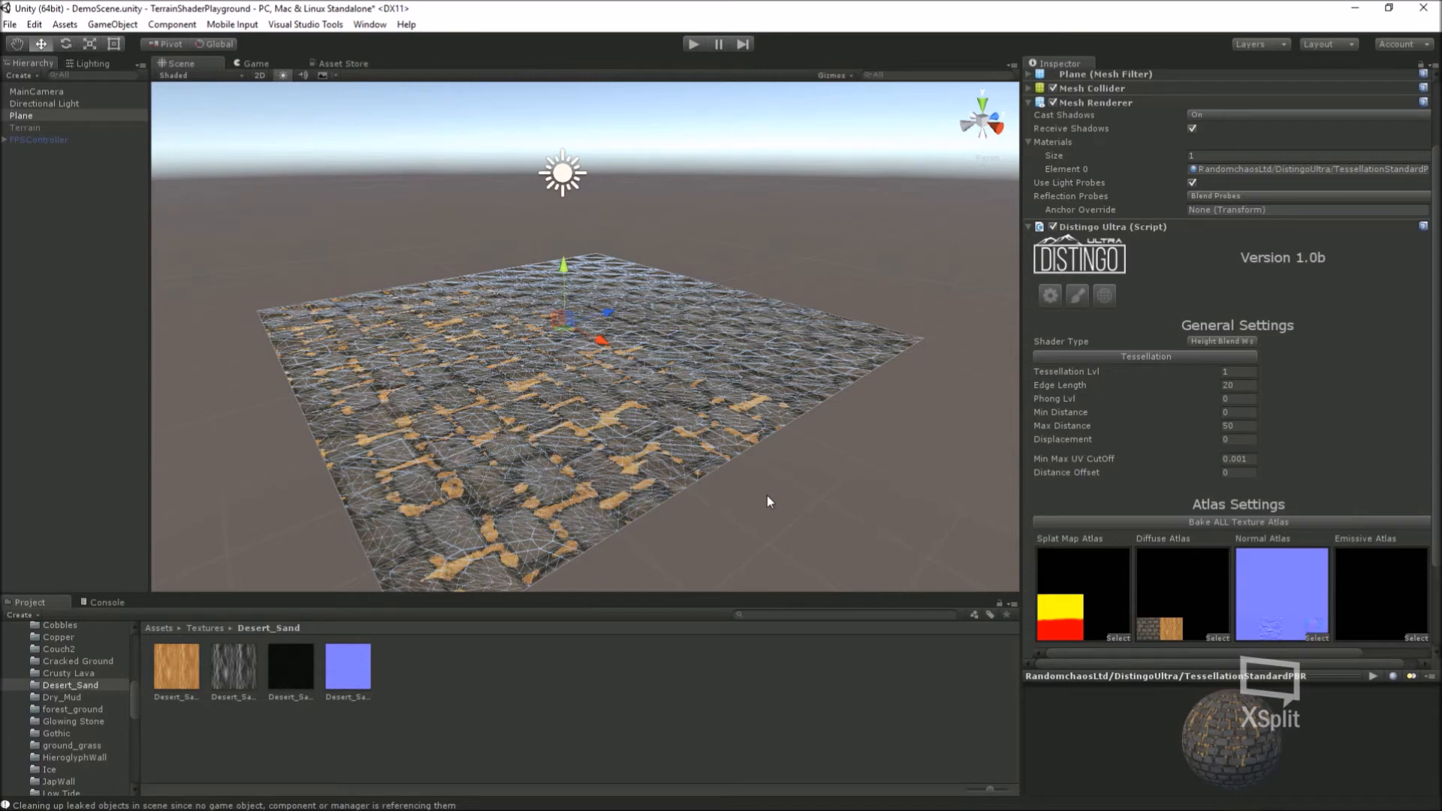
mouse_move(768, 494)
alt+mouse_down()
mouse_move(779, 454)
mouse_move(733, 467)
mouse_move(786, 484)
alt+mouse_up()
scroll(759, 474, up, 1)
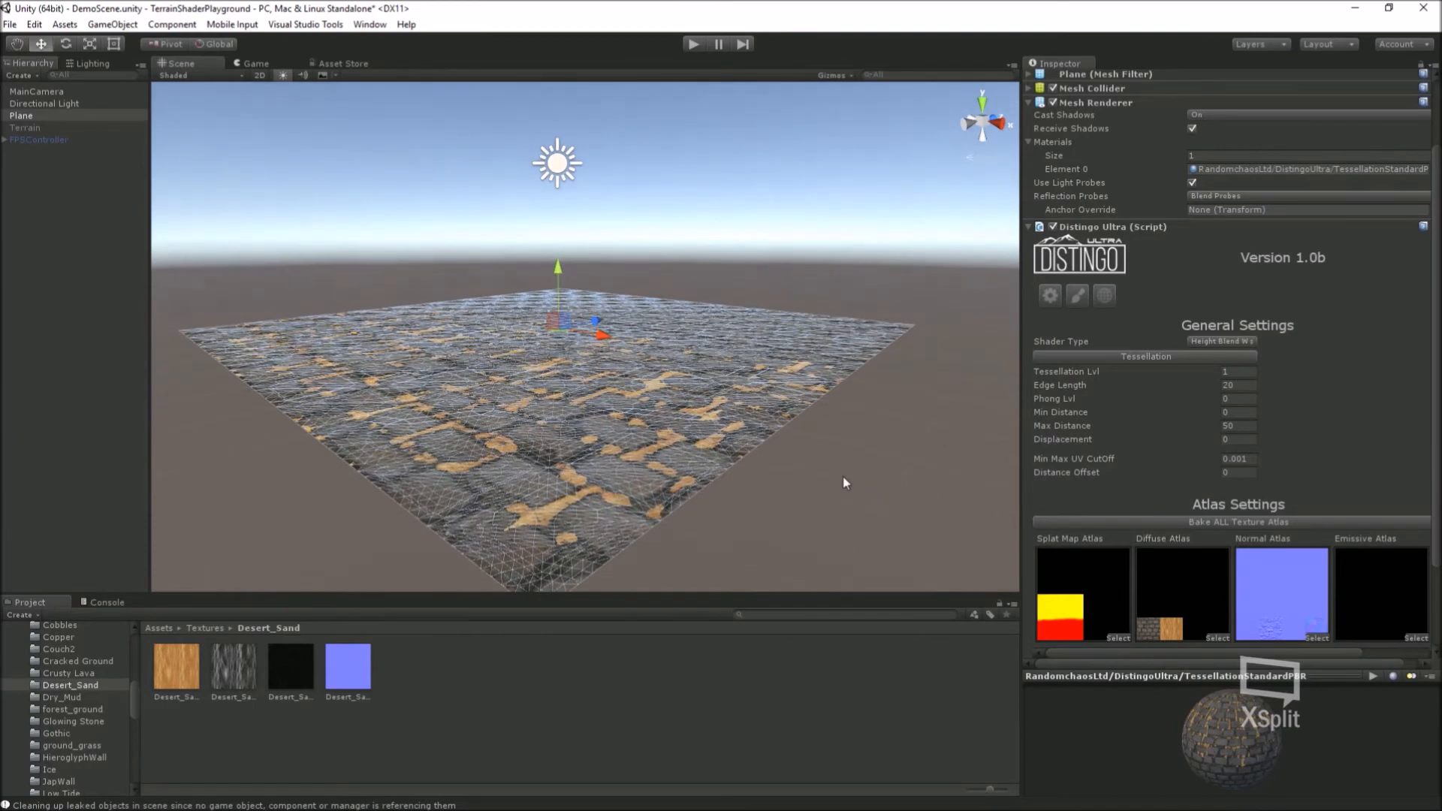
Step: Set the Phong Lvl to 0.5 and inspect the plane from above and at a low angle
click(1248, 398)
text(.4)
alt+drag(1003, 419, 657, 358)
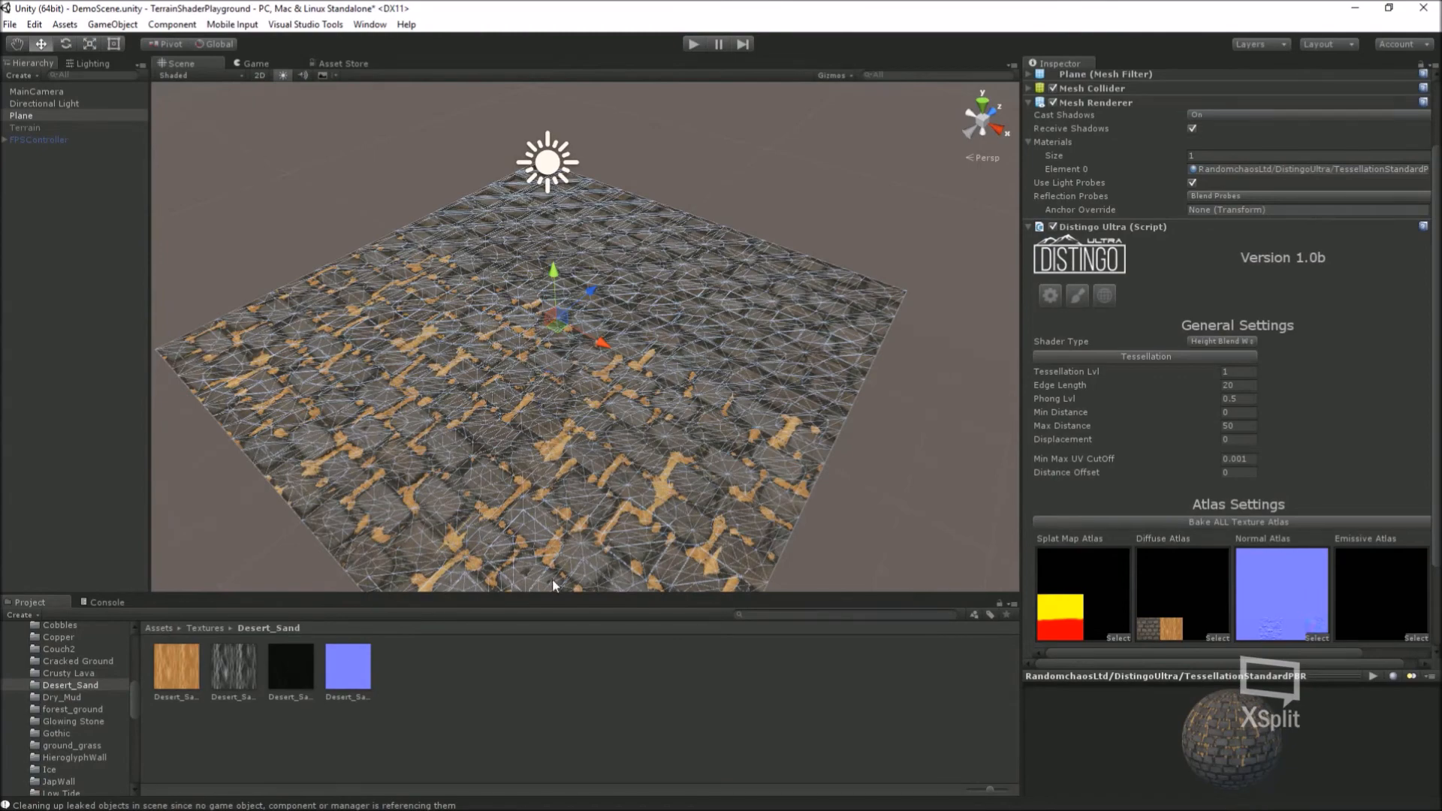
alt+drag(680, 417, 640, 337)
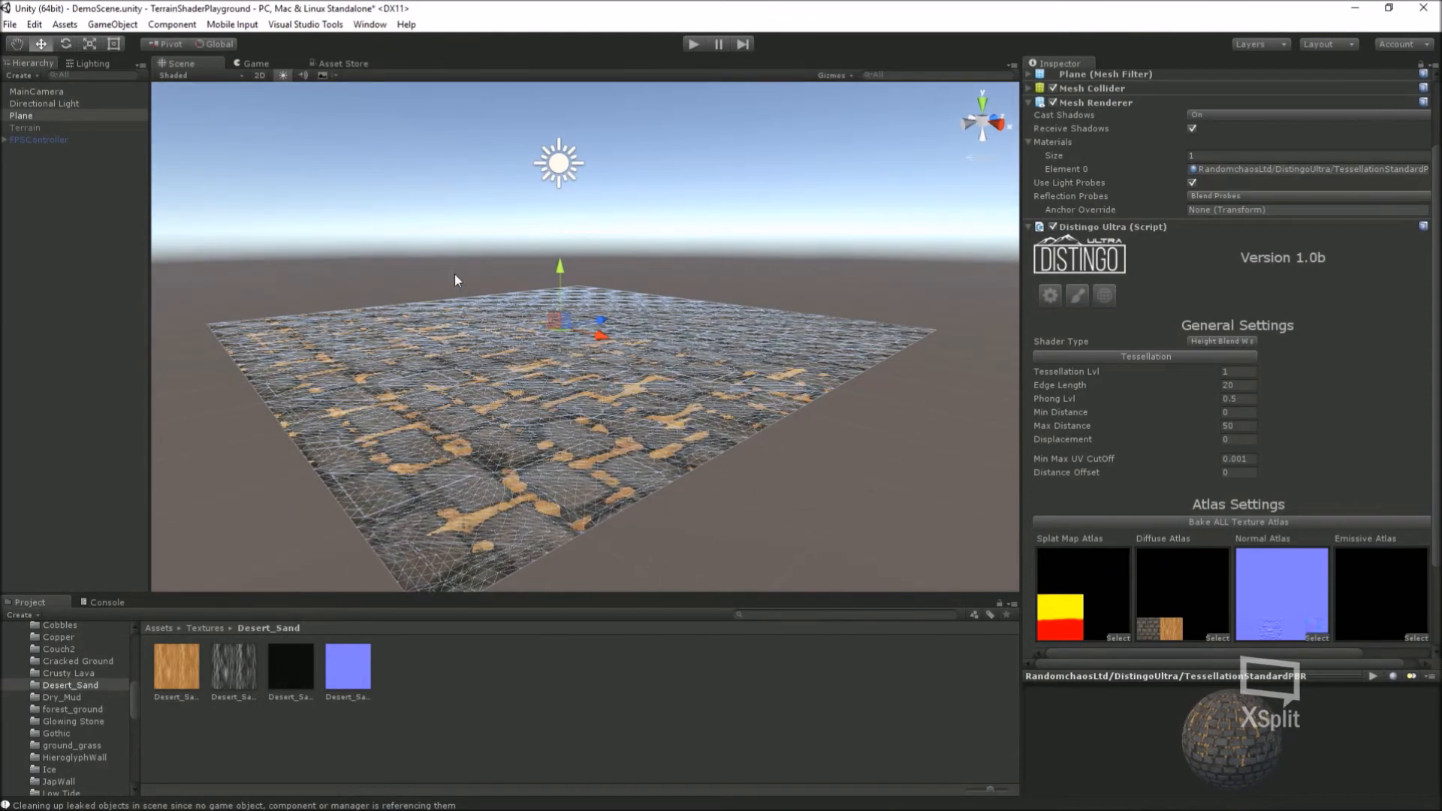
Step: Deselect the plane and examine its brick and sand surface without the mesh overlay
click(290, 174)
scroll(570, 367, up, 6)
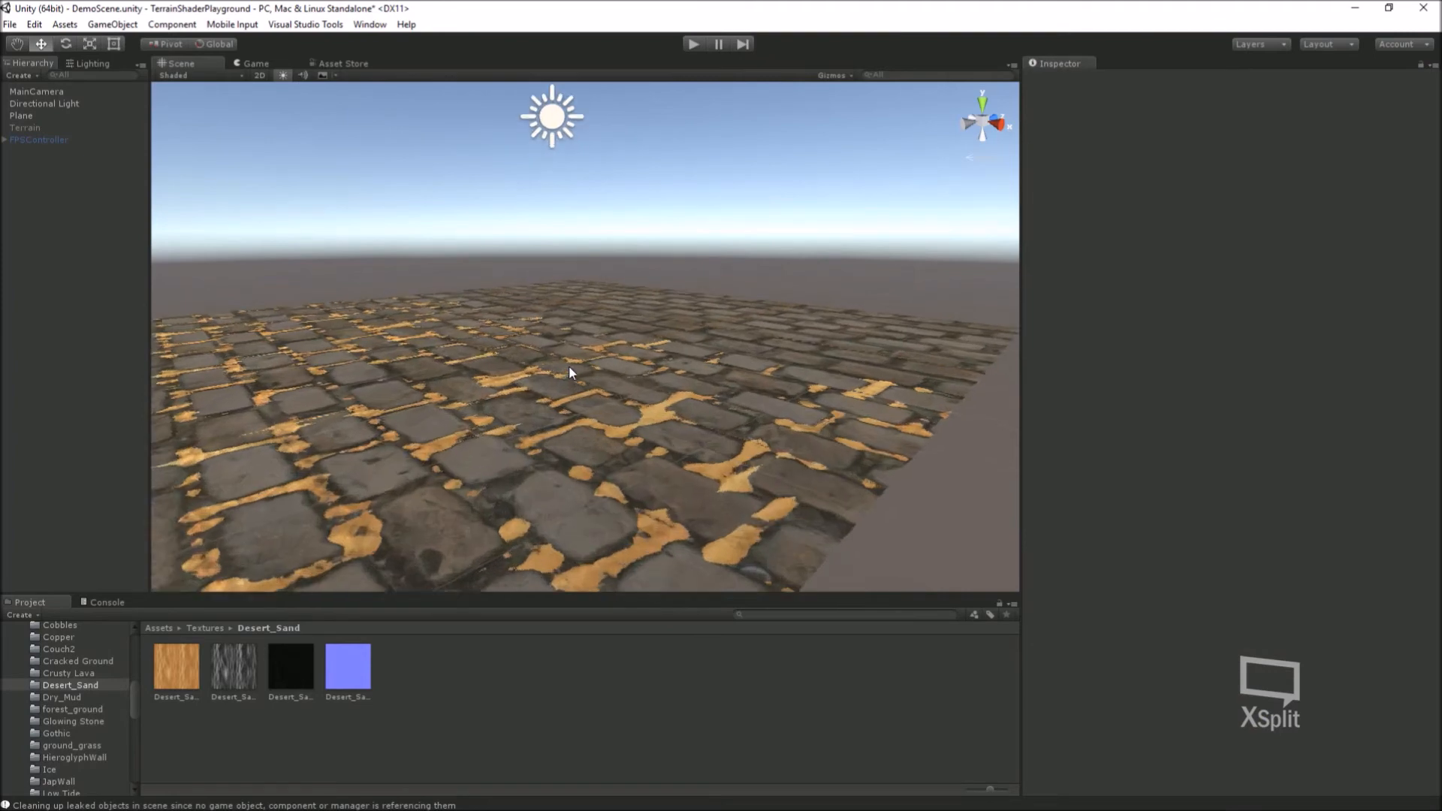
scroll(616, 358, down, 10)
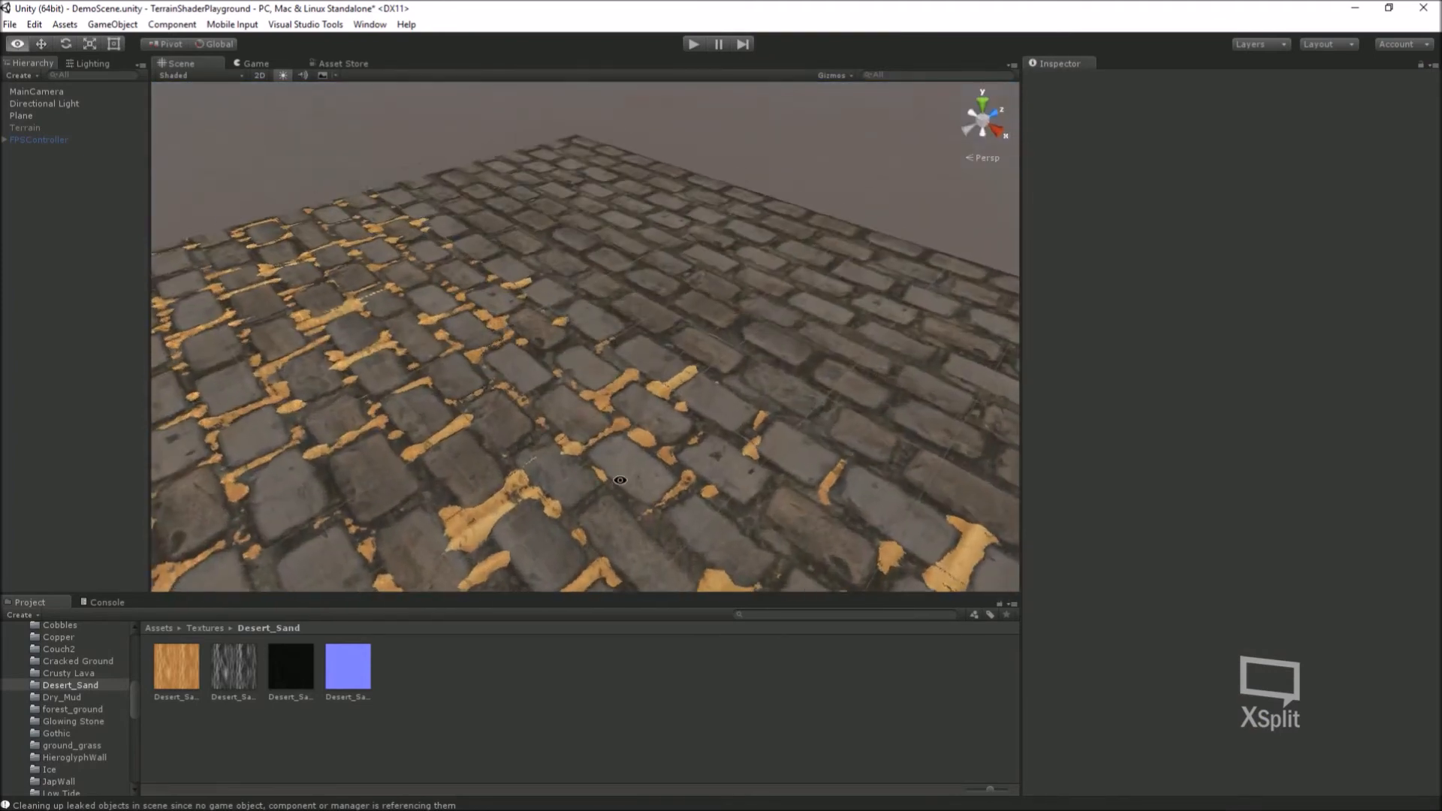
scroll(616, 385, down, 4)
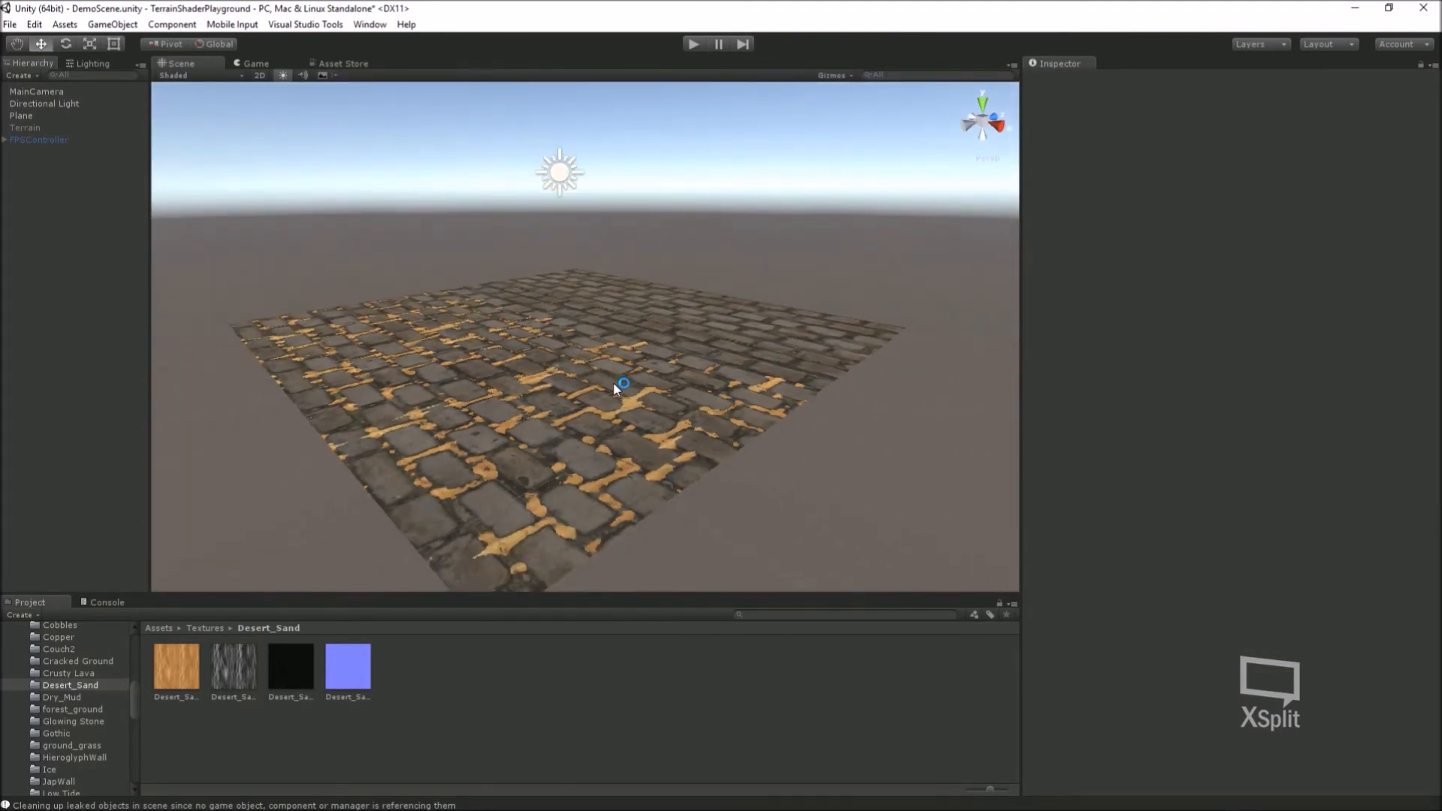
Step: Select the Plane object again and examine its tessellated mesh from several angles
click(188, 76)
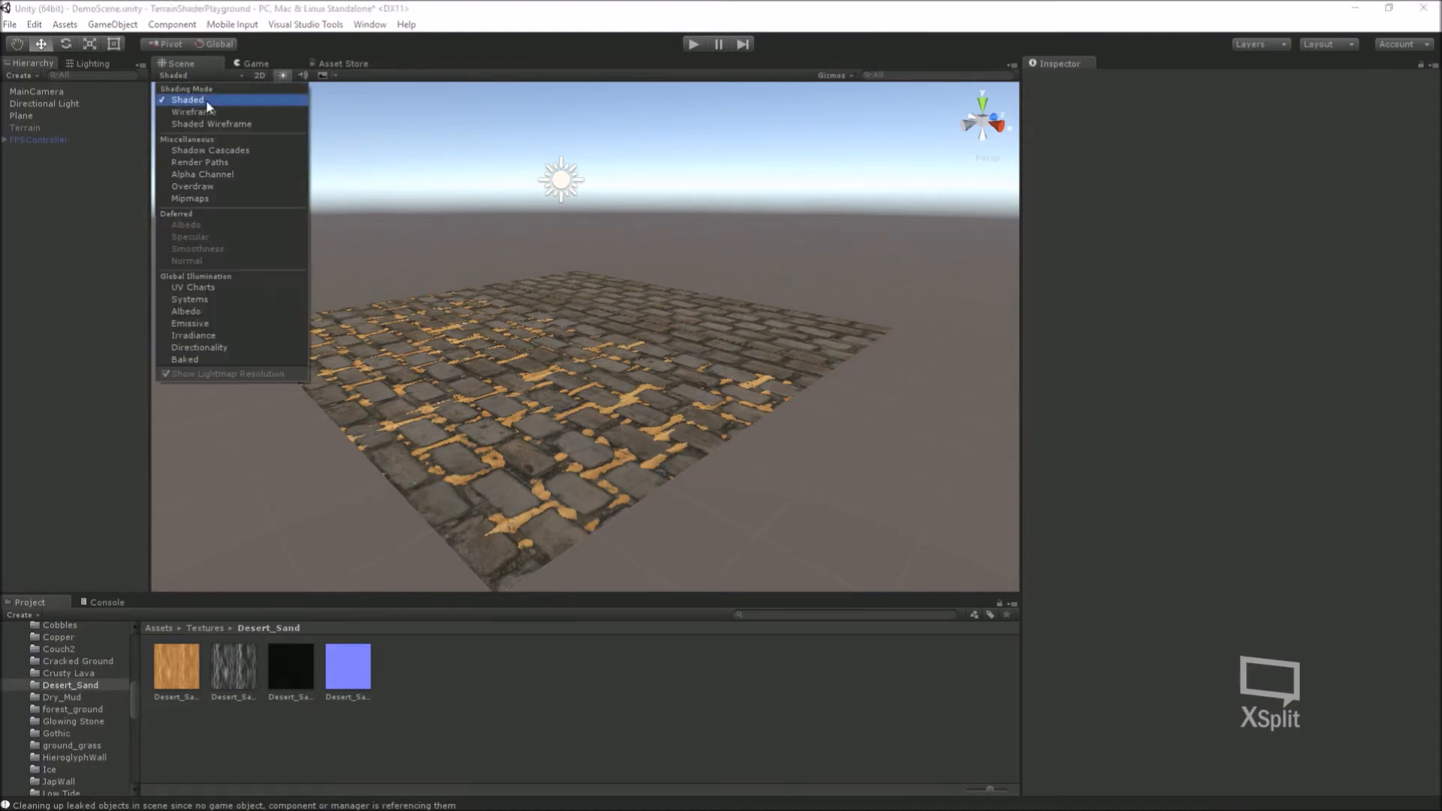
click(34, 110)
click(32, 116)
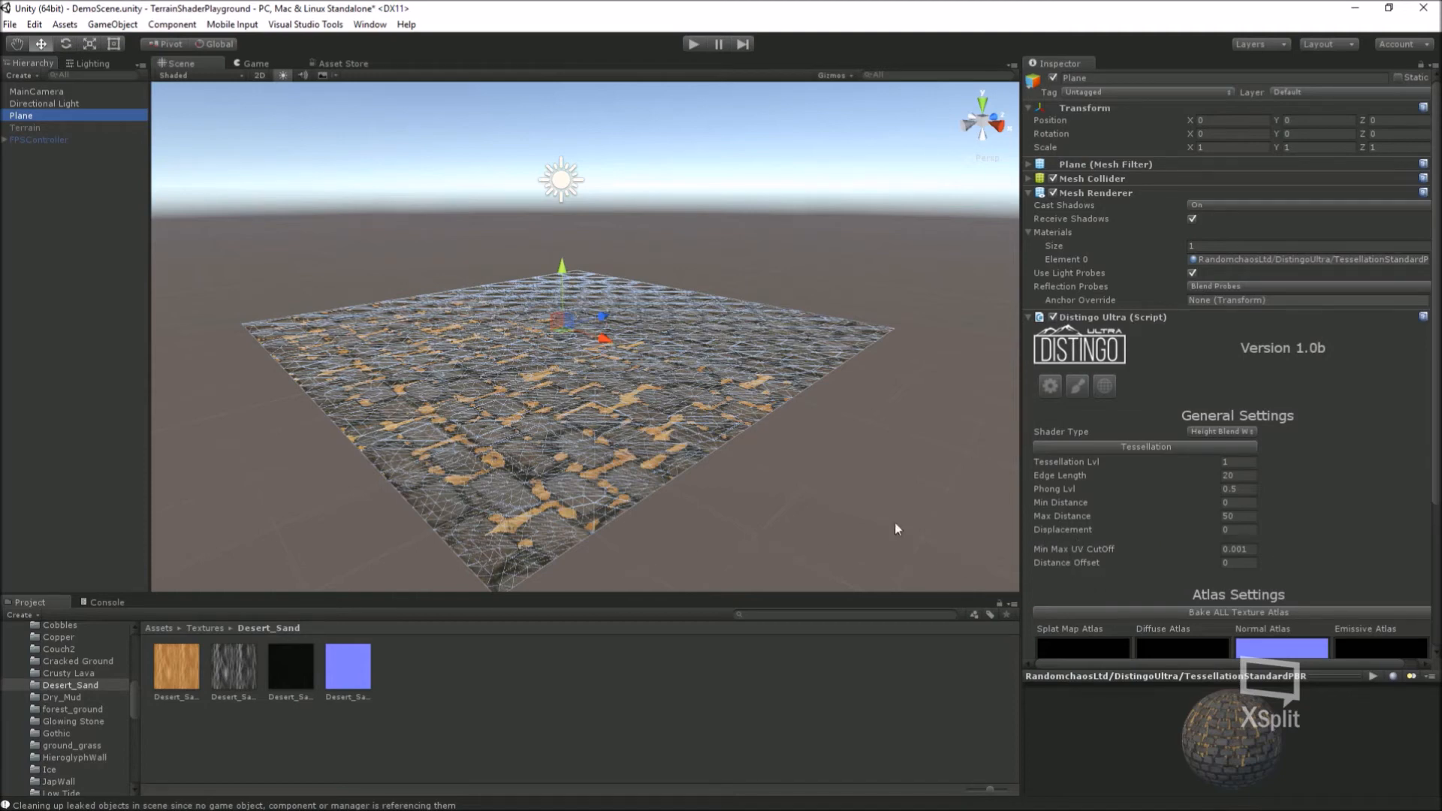
alt+drag(756, 511, 763, 489)
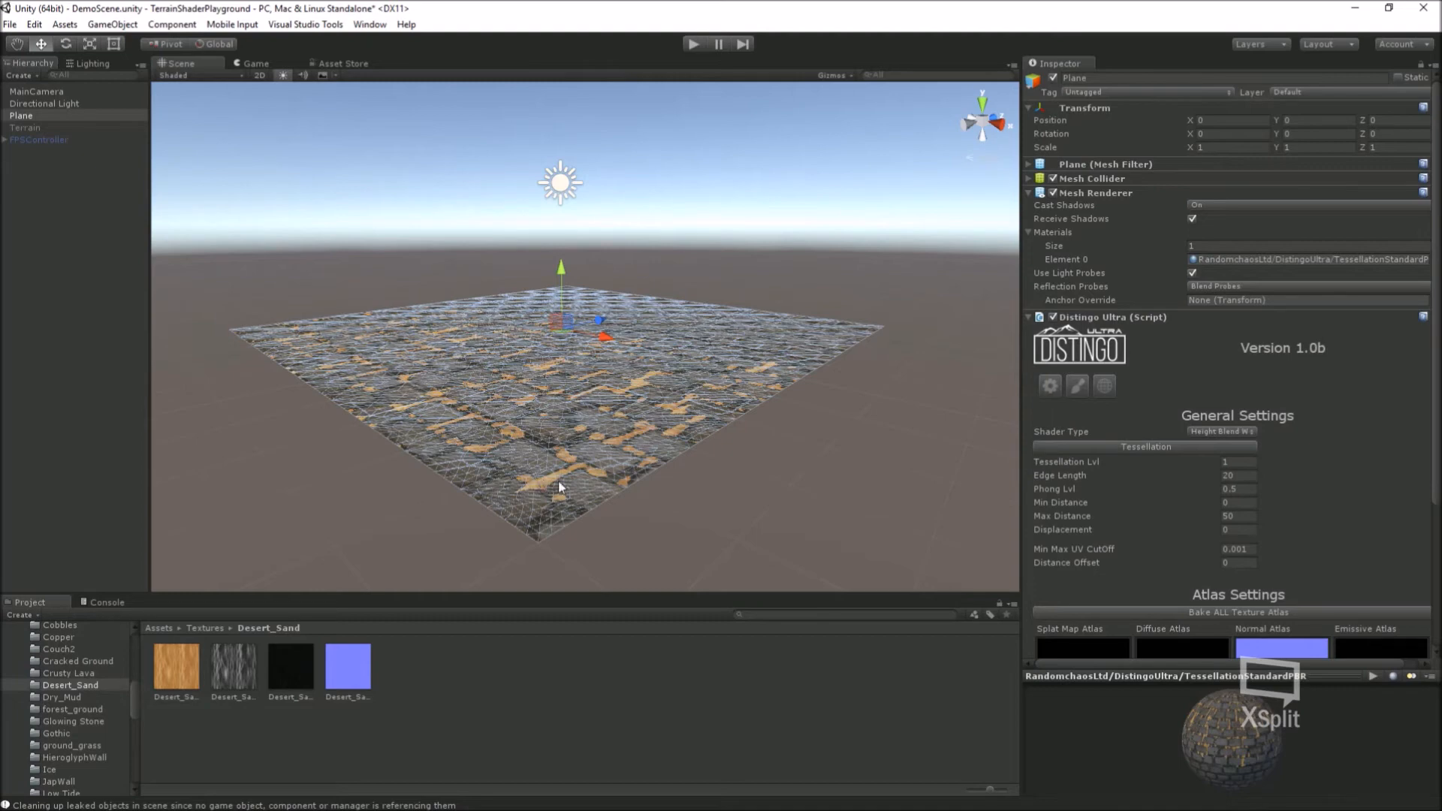
alt+drag(623, 503, 535, 491)
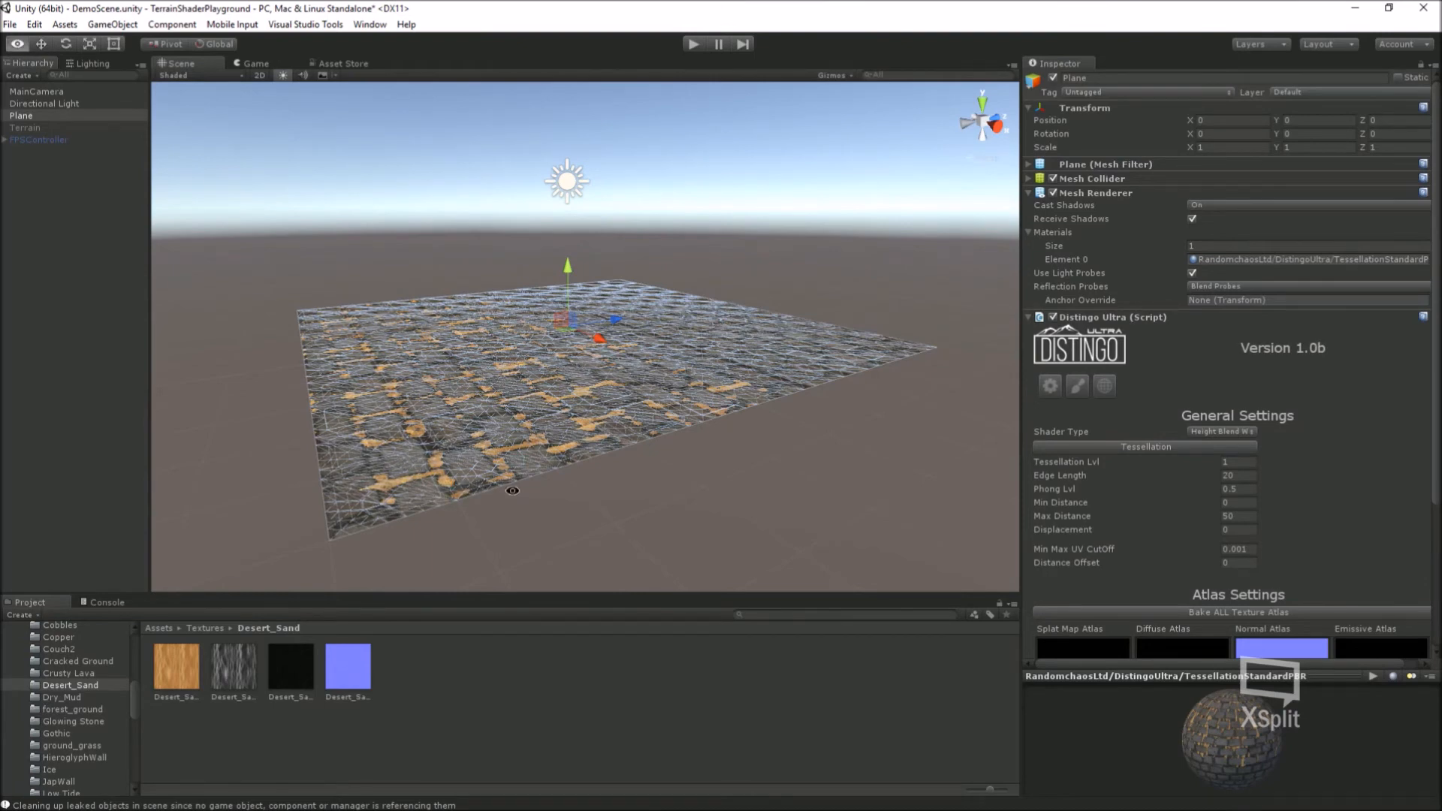
alt+drag(481, 488, 557, 469)
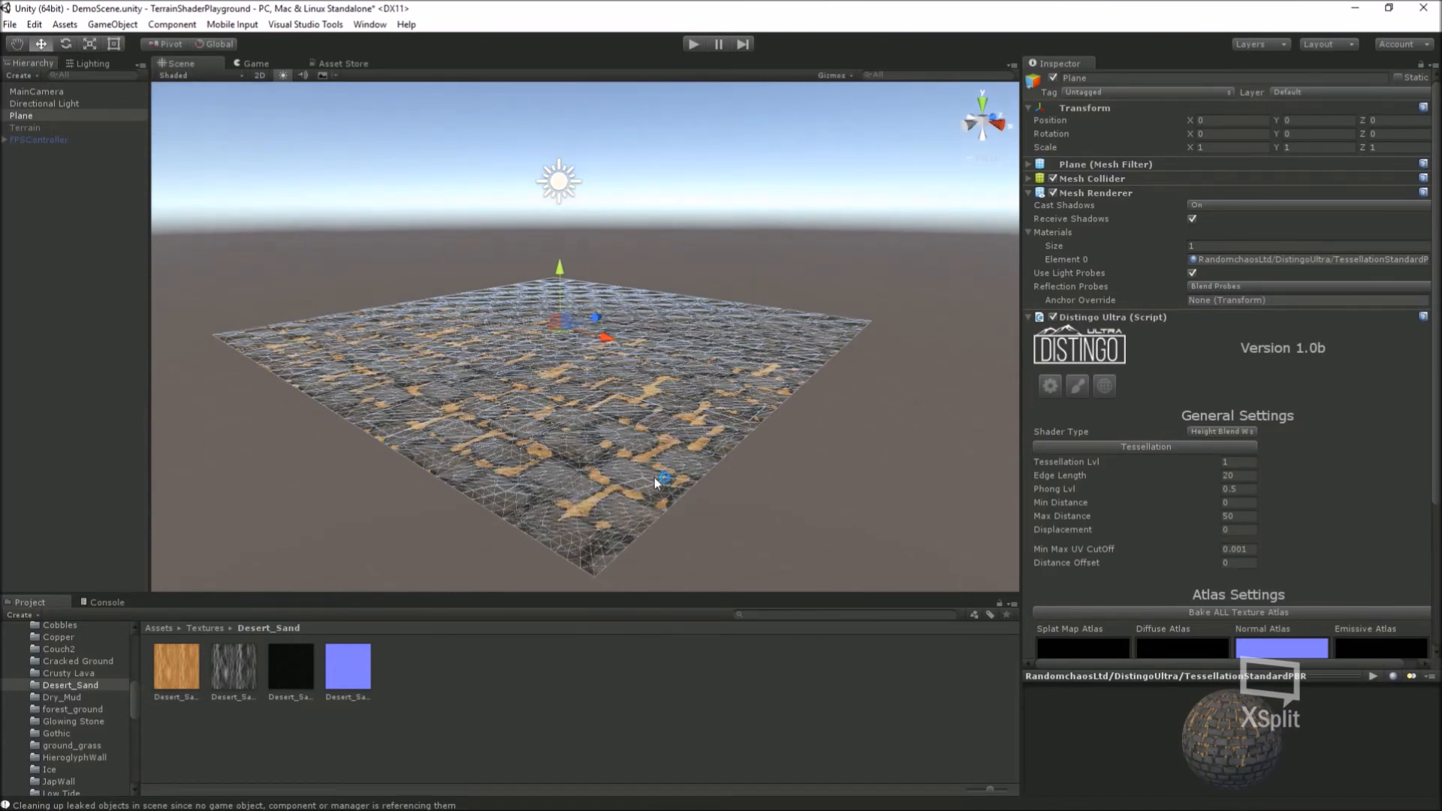
alt+drag(677, 488, 617, 524)
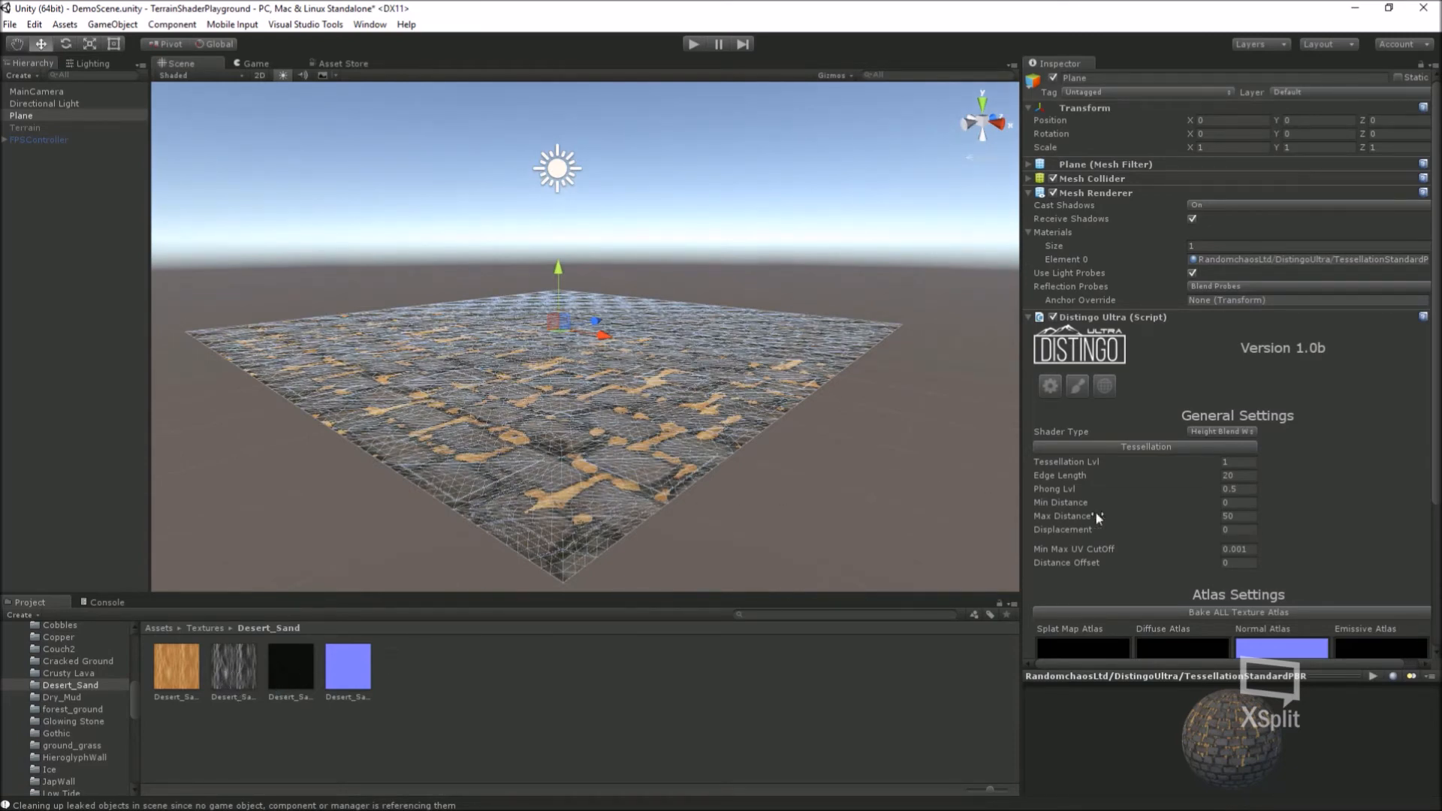
Step: Set the plane's Displacement to 1 and its Tessellation Lvl to 2
click(1253, 530)
text(1)
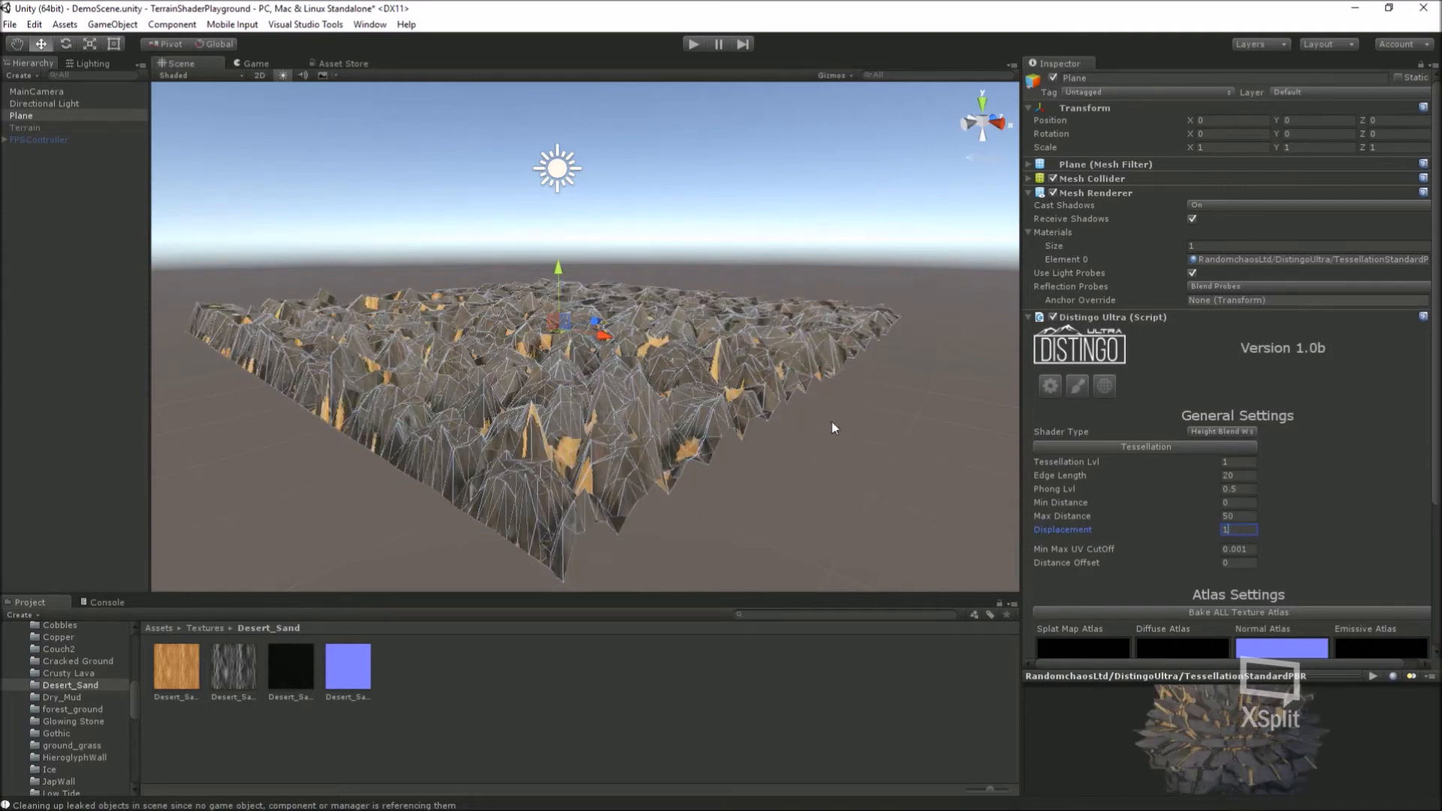
alt+drag(793, 455, 1045, 481)
click(1237, 459)
text(2)
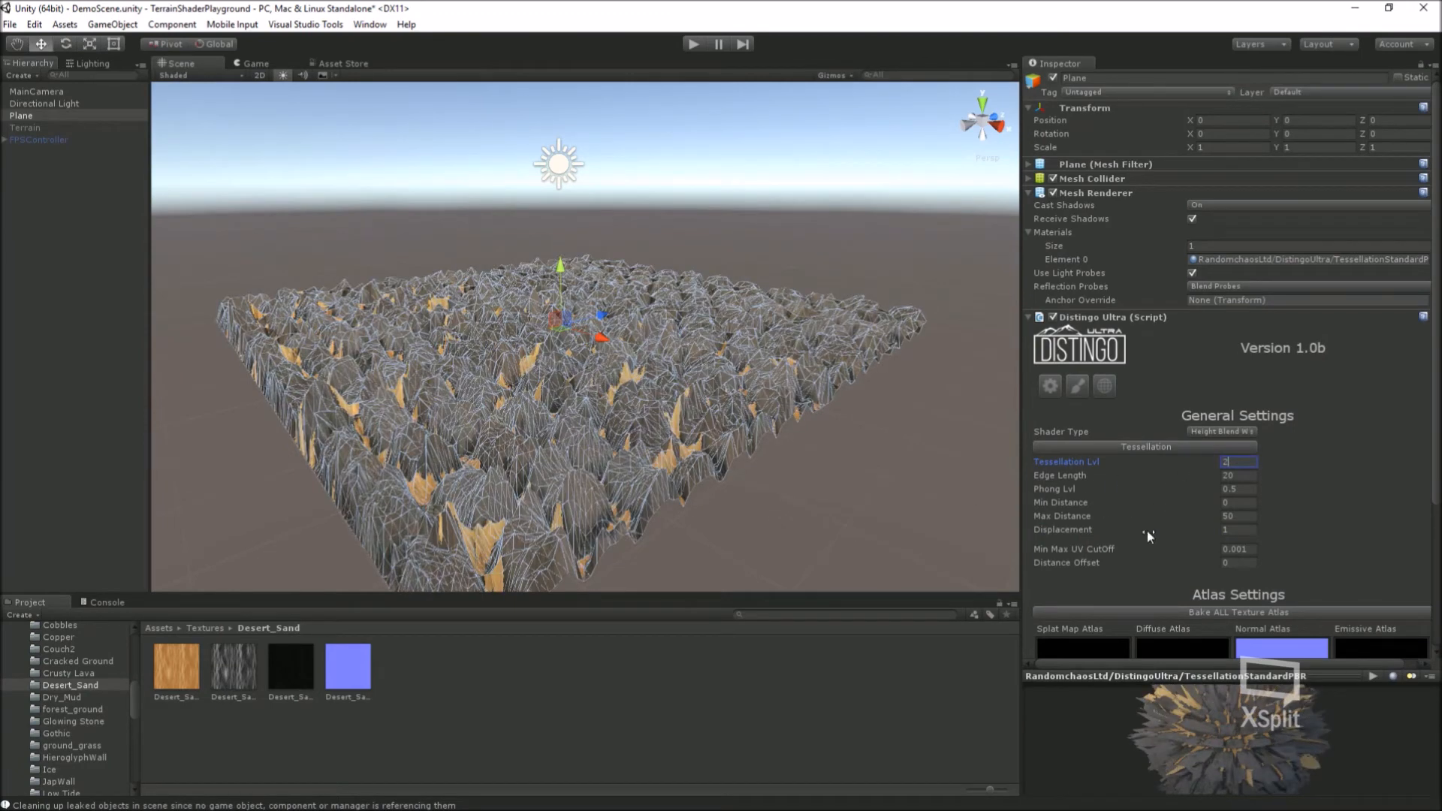
Step: Try a Displacement of 0.5 and restore it to 1
click(1242, 530)
text(.5)
key(BackSpace)
key(BackSpace)
text(1)
Step: Open the brick texture in the Distingo Ultra Texture Manager and set its Displacement Multiplier to 0.5
click(1069, 386)
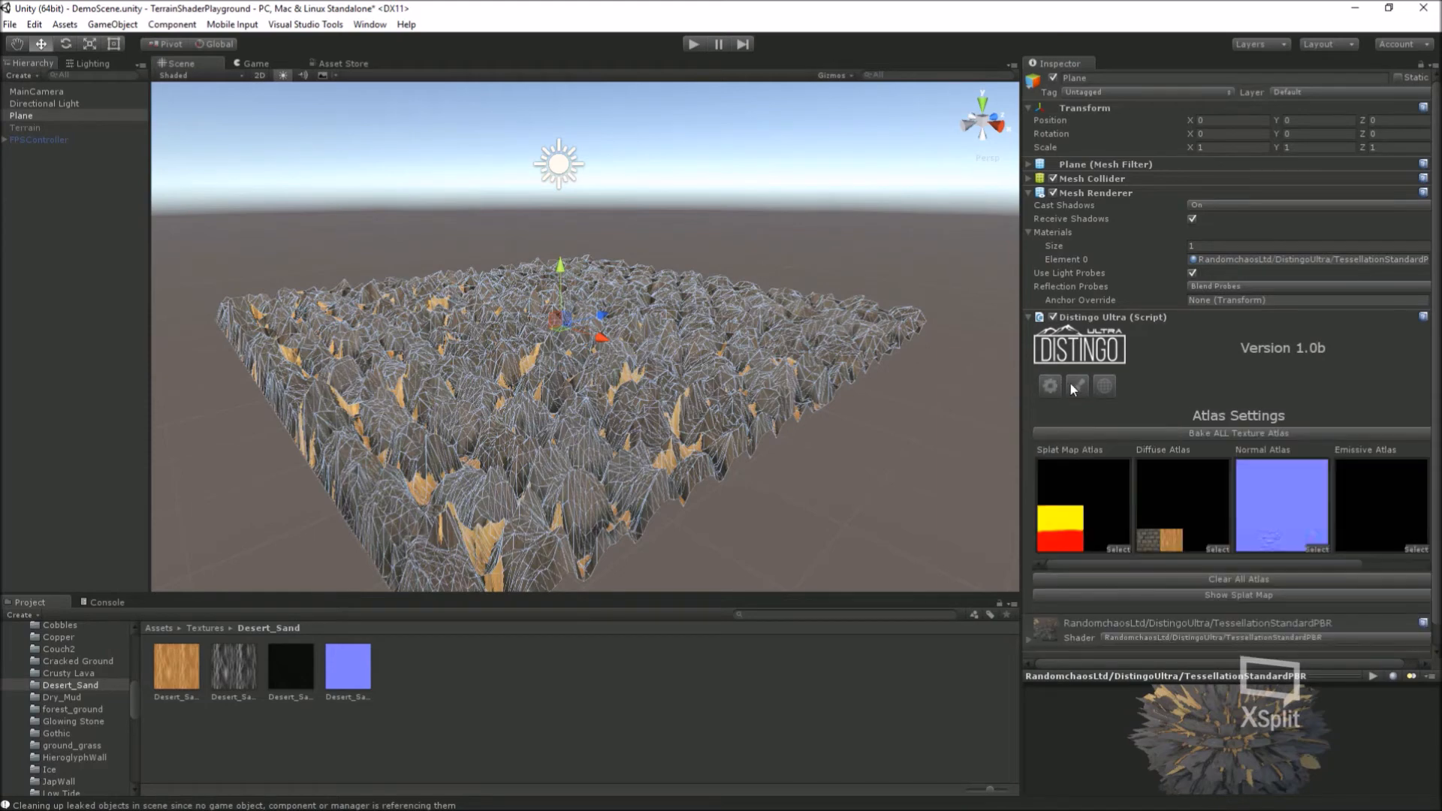
click(1098, 489)
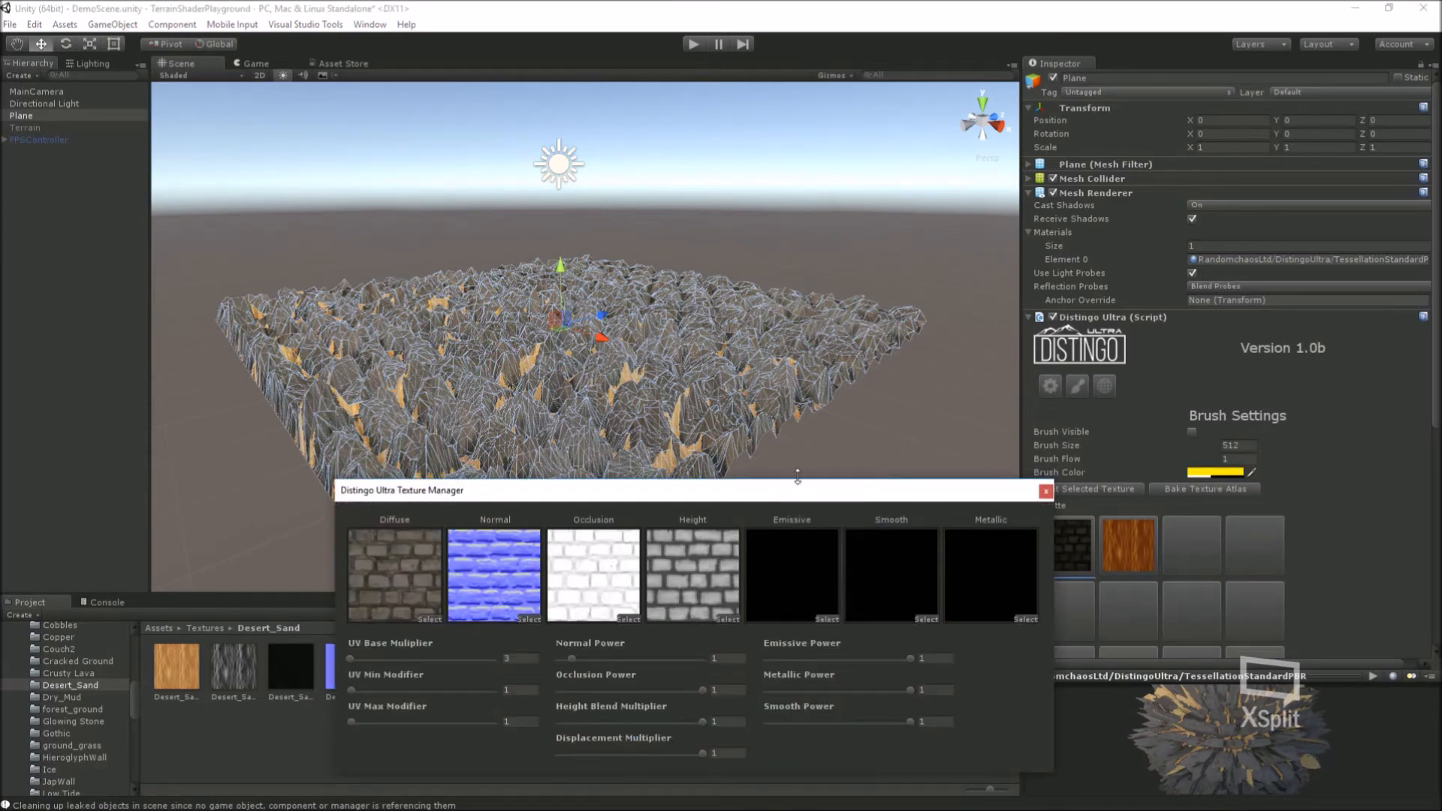
alt+drag(845, 432, 881, 402)
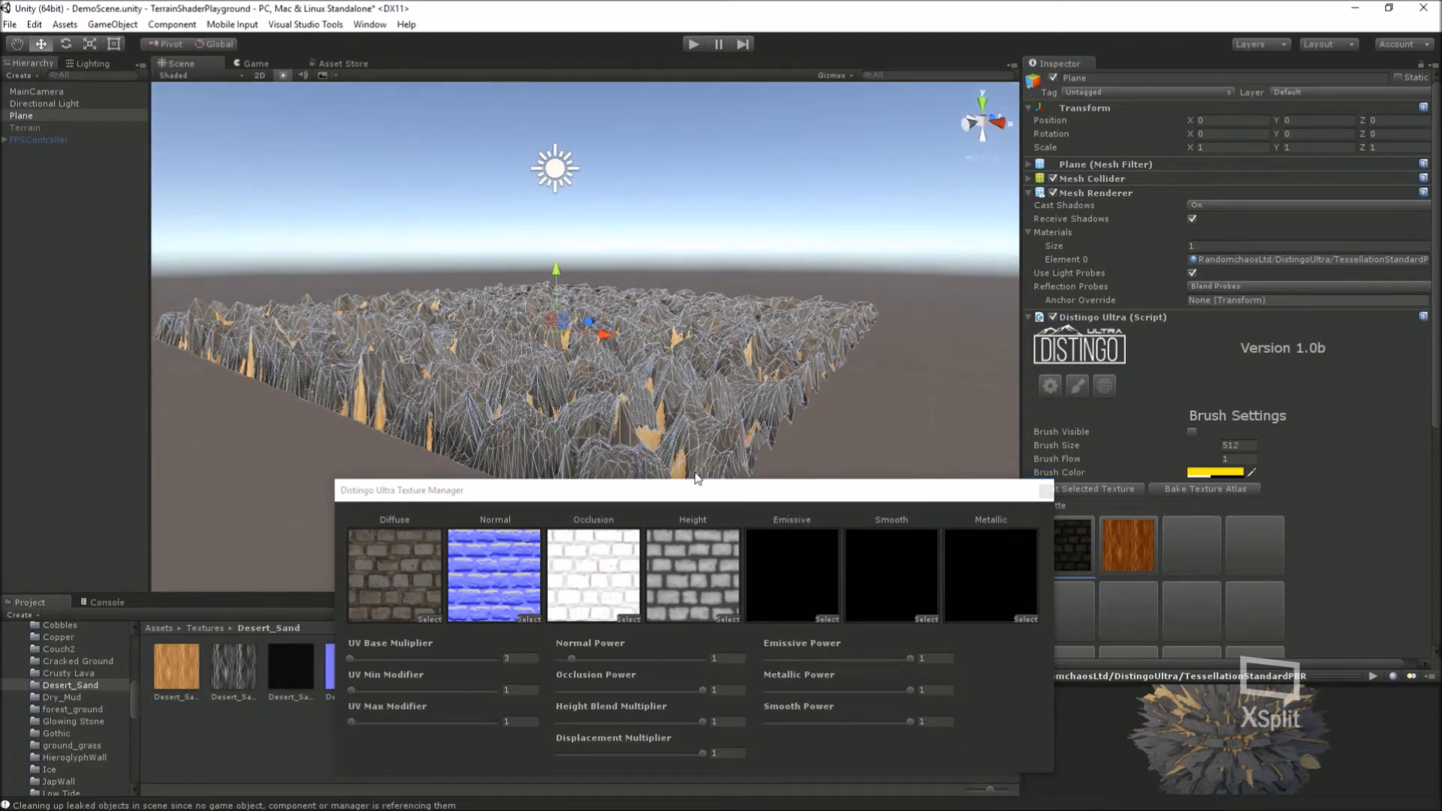
drag(703, 754, 606, 763)
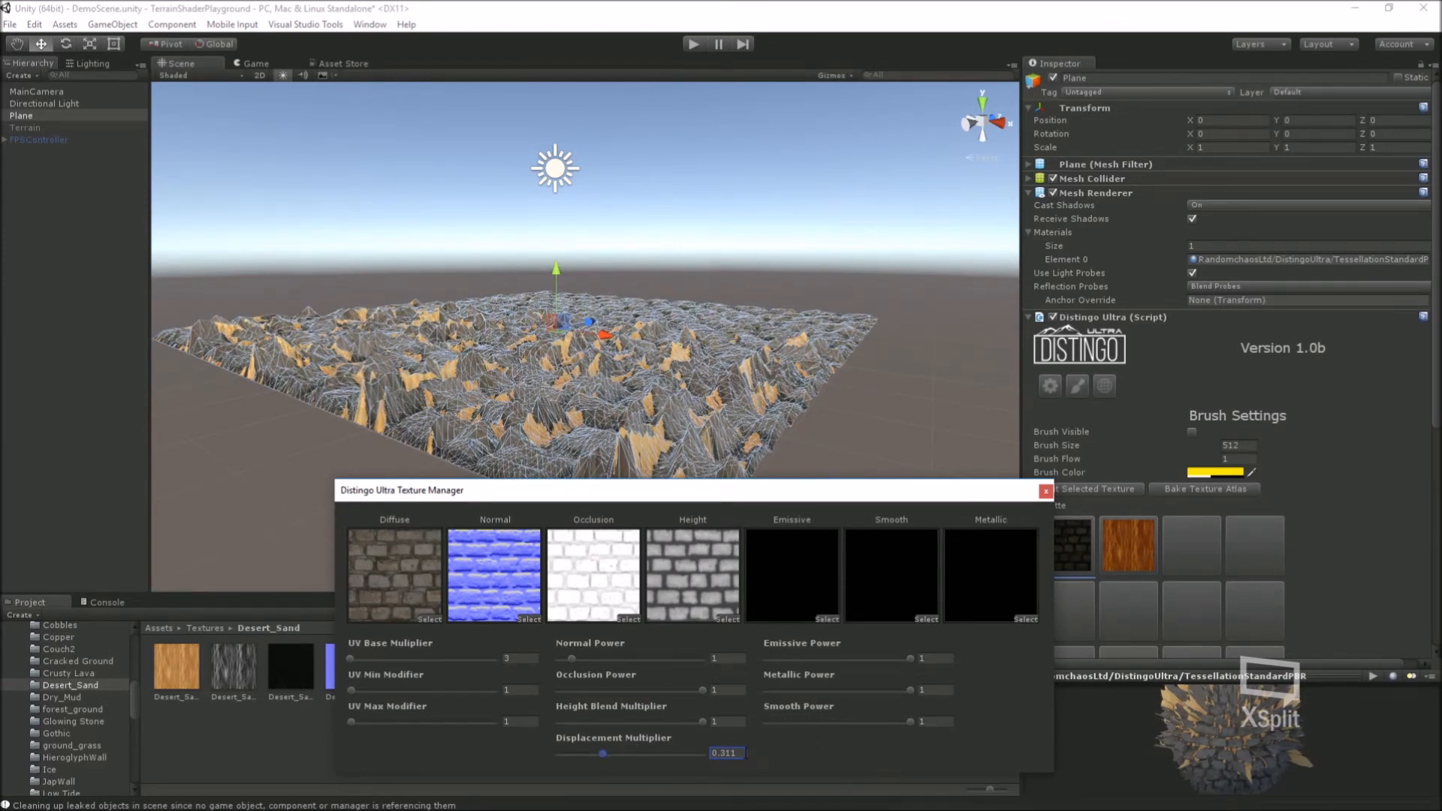
text(.5)
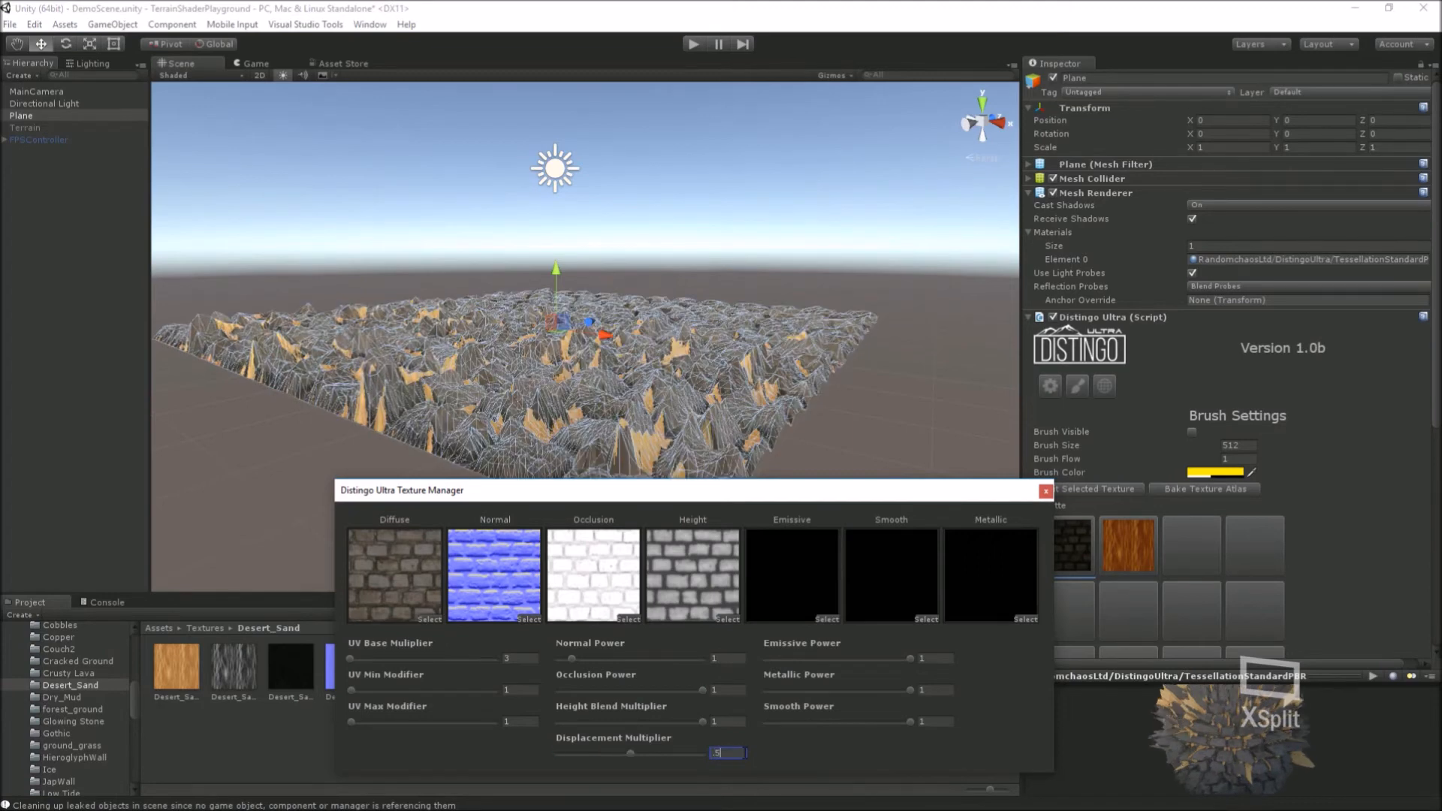
Step: Switch the Texture Manager to the sand texture and set its Displacement Multiplier to 0.25
click(1139, 551)
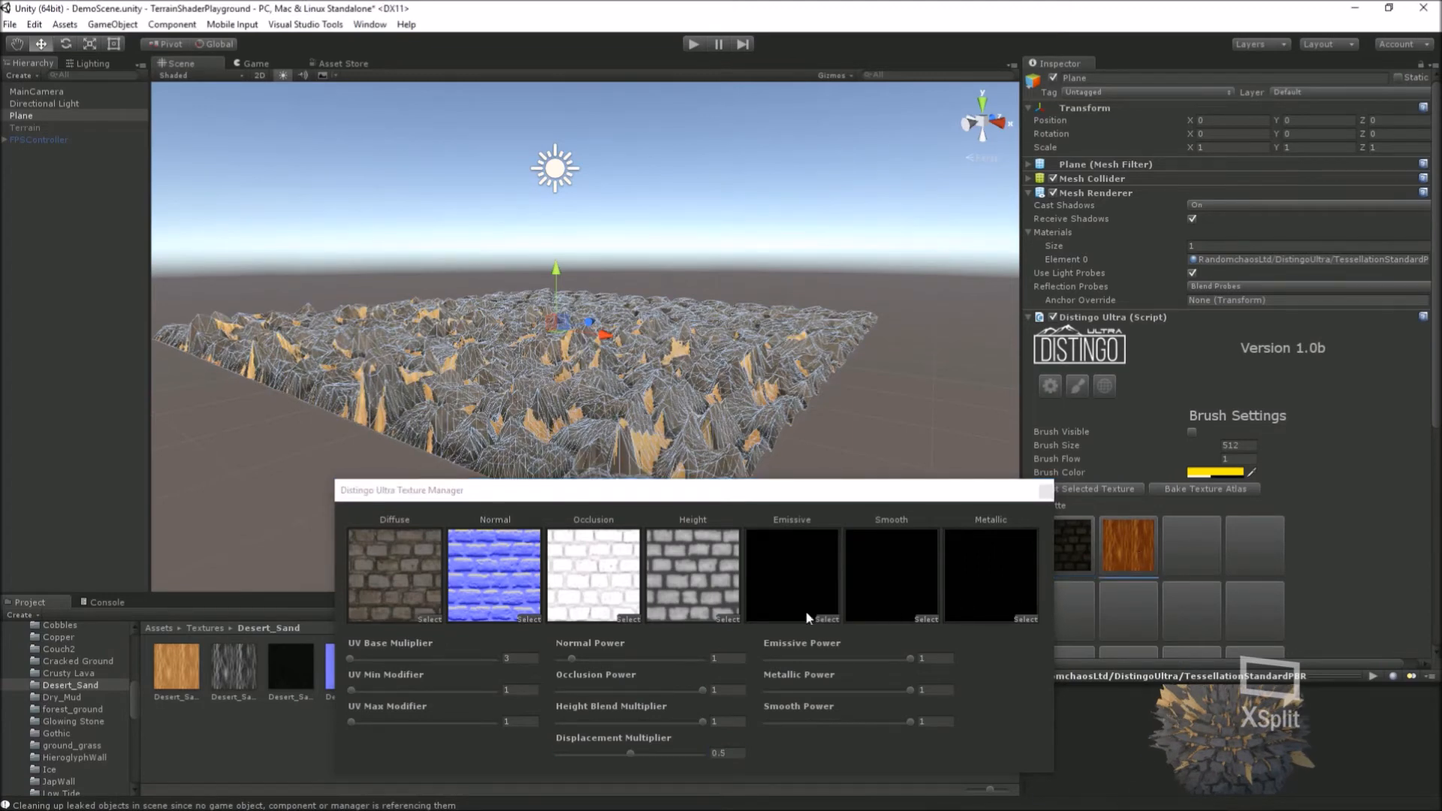
click(732, 747)
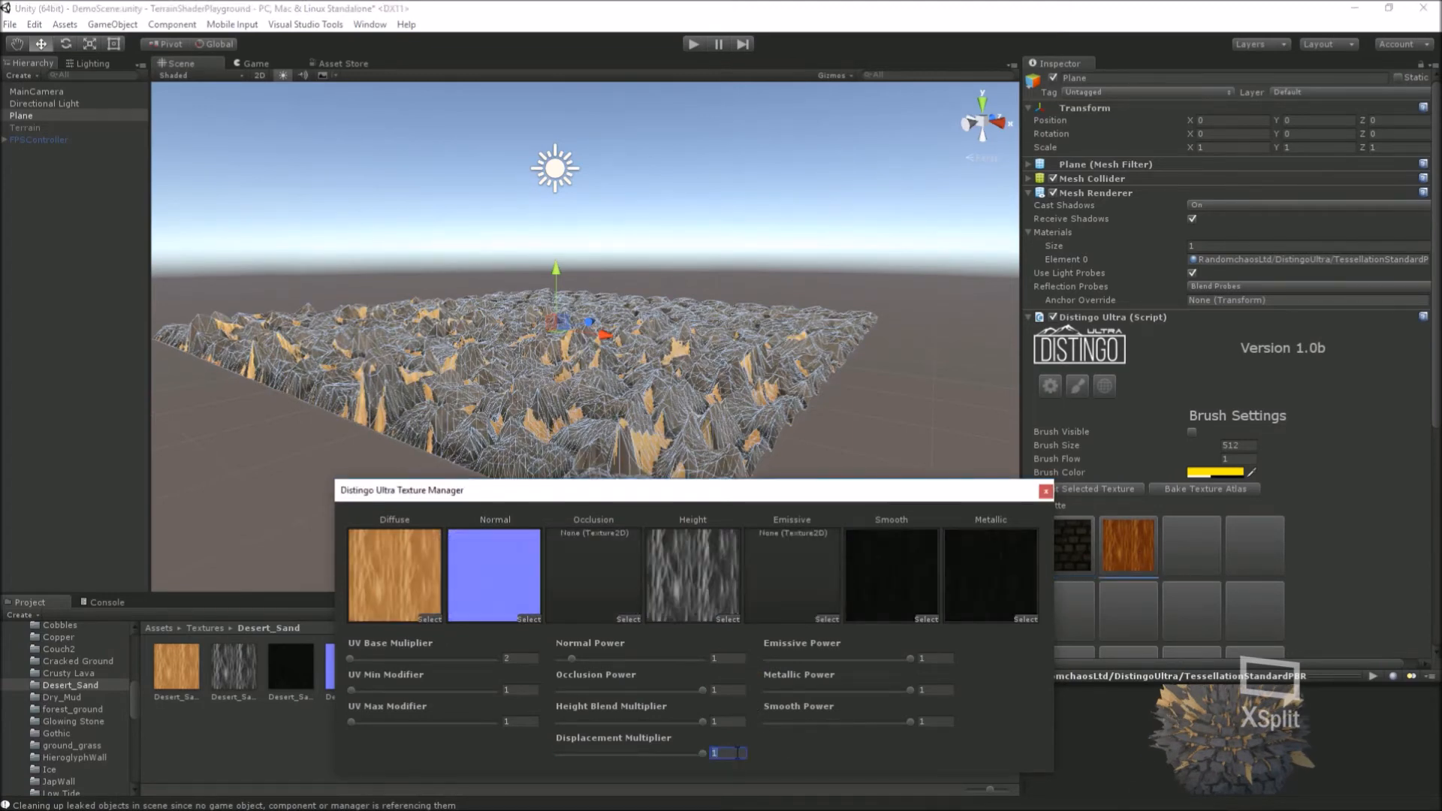
text(.25)
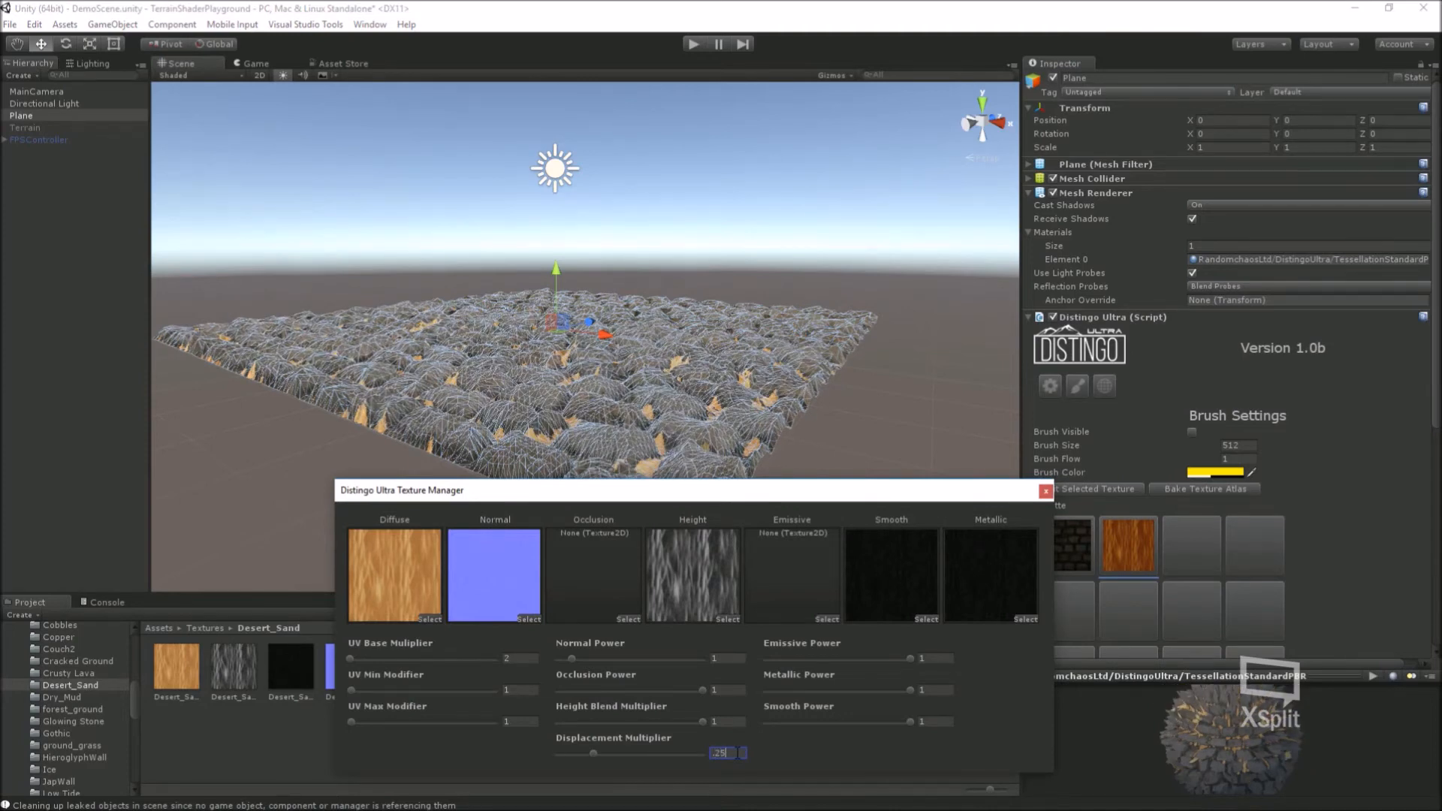
Step: Close the Texture Manager and examine the deselected plane's displaced surface from several angles and distances
click(1043, 492)
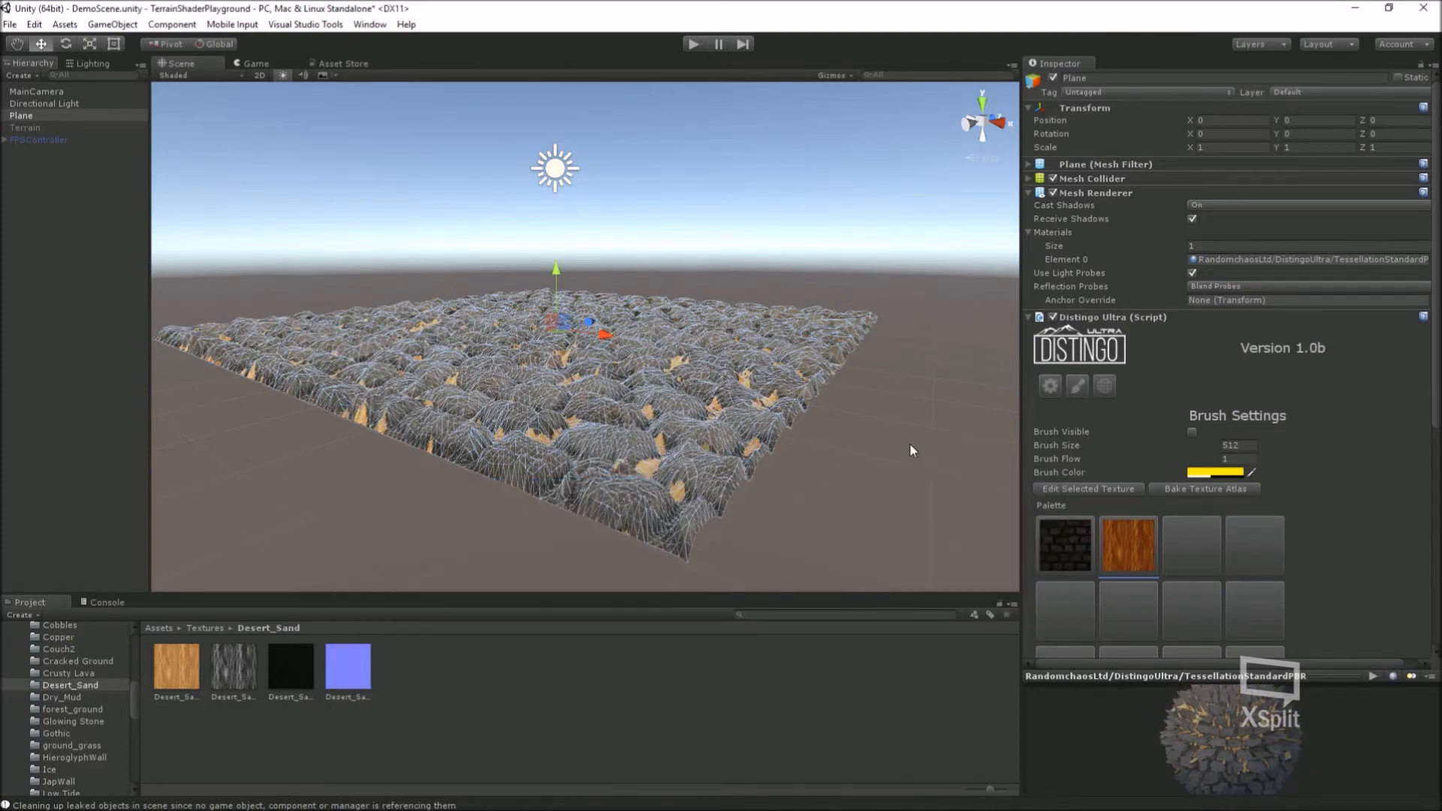
click(873, 346)
alt+drag(802, 445, 811, 368)
scroll(780, 399, up, 4)
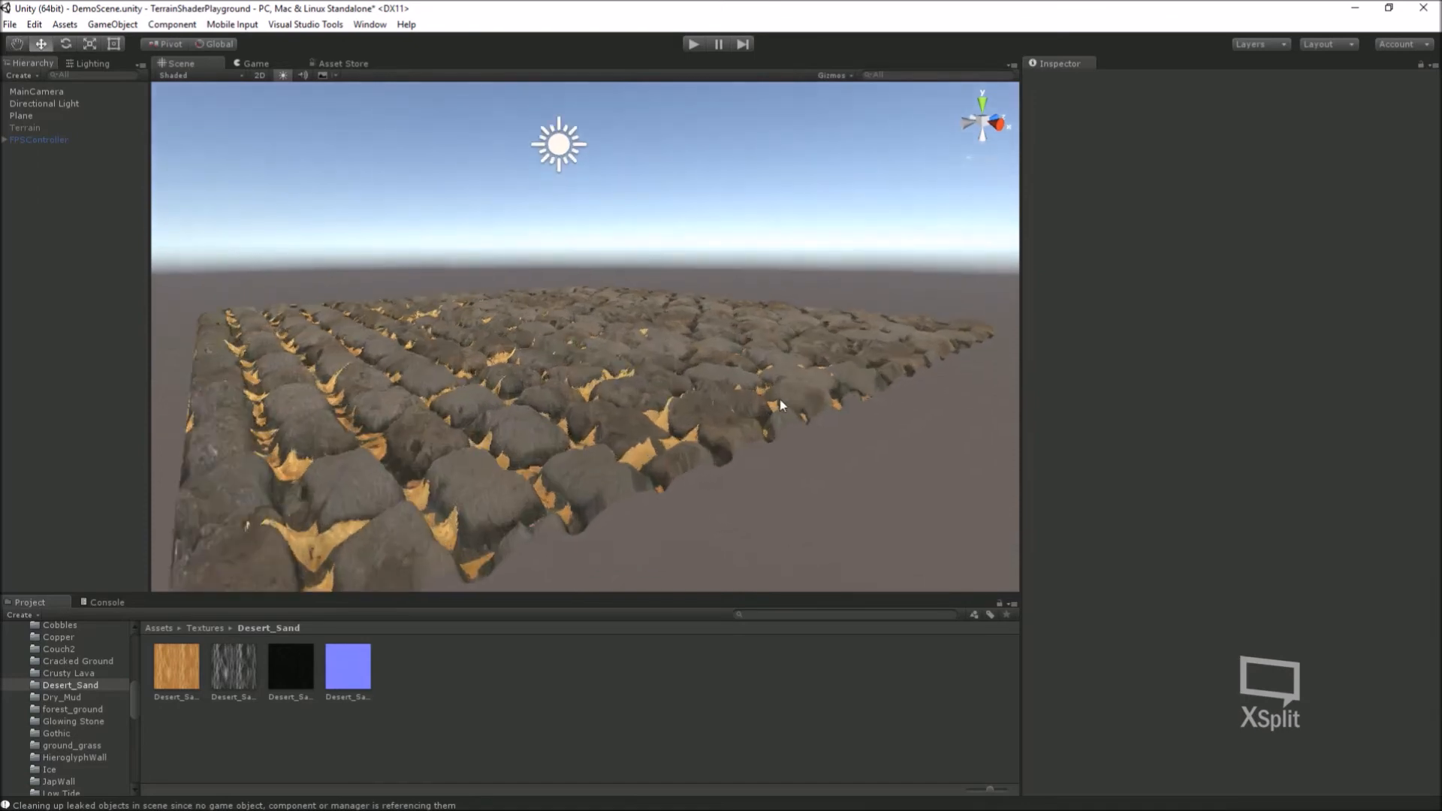
mouse_move(739, 433)
alt+mouse_down()
mouse_move(831, 419)
mouse_move(764, 430)
alt+mouse_up()
scroll(760, 434, down, 3)
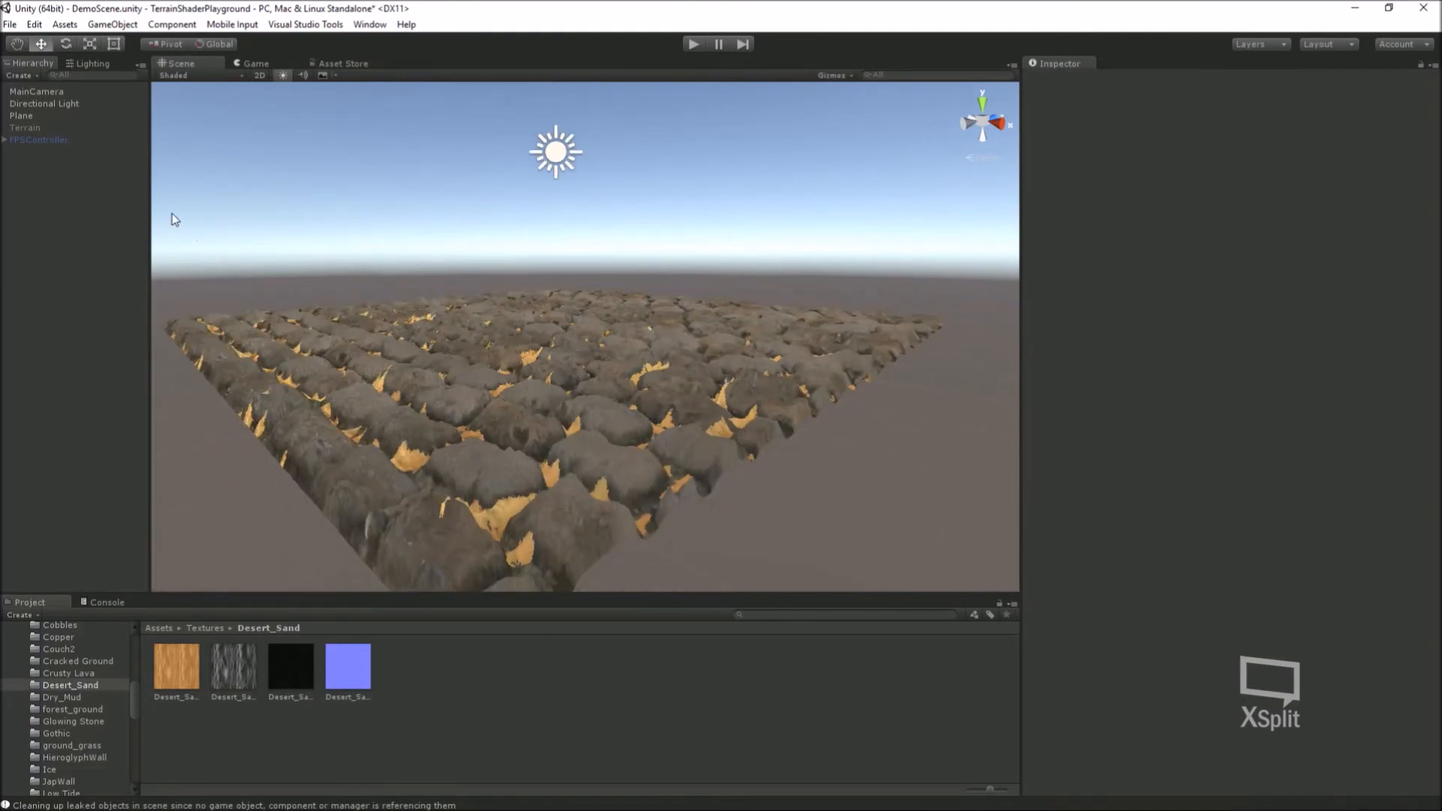
Step: Reselect the plane and set its Tessellation Lvl to 4 in the Distingo Ultra general settings
click(19, 116)
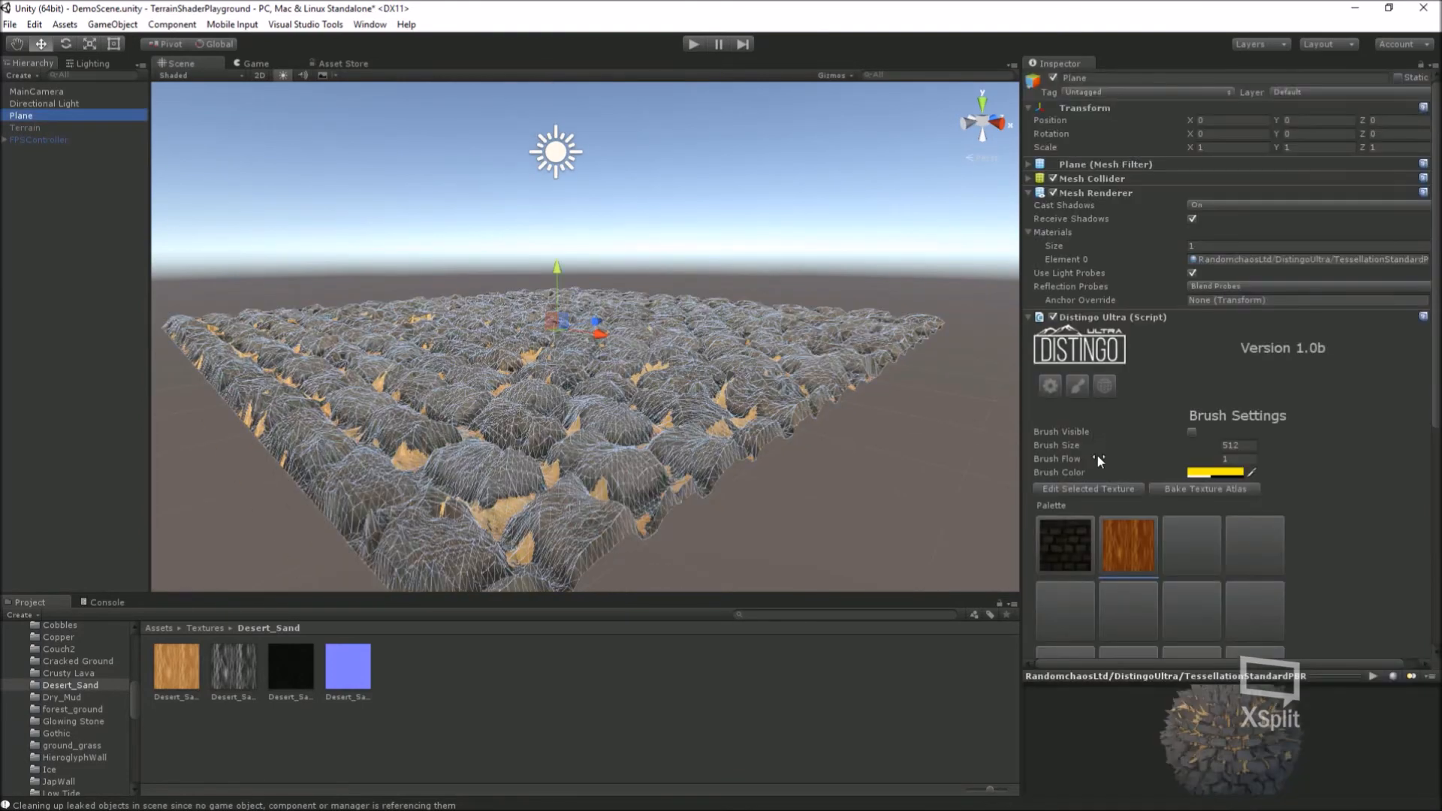
click(1077, 388)
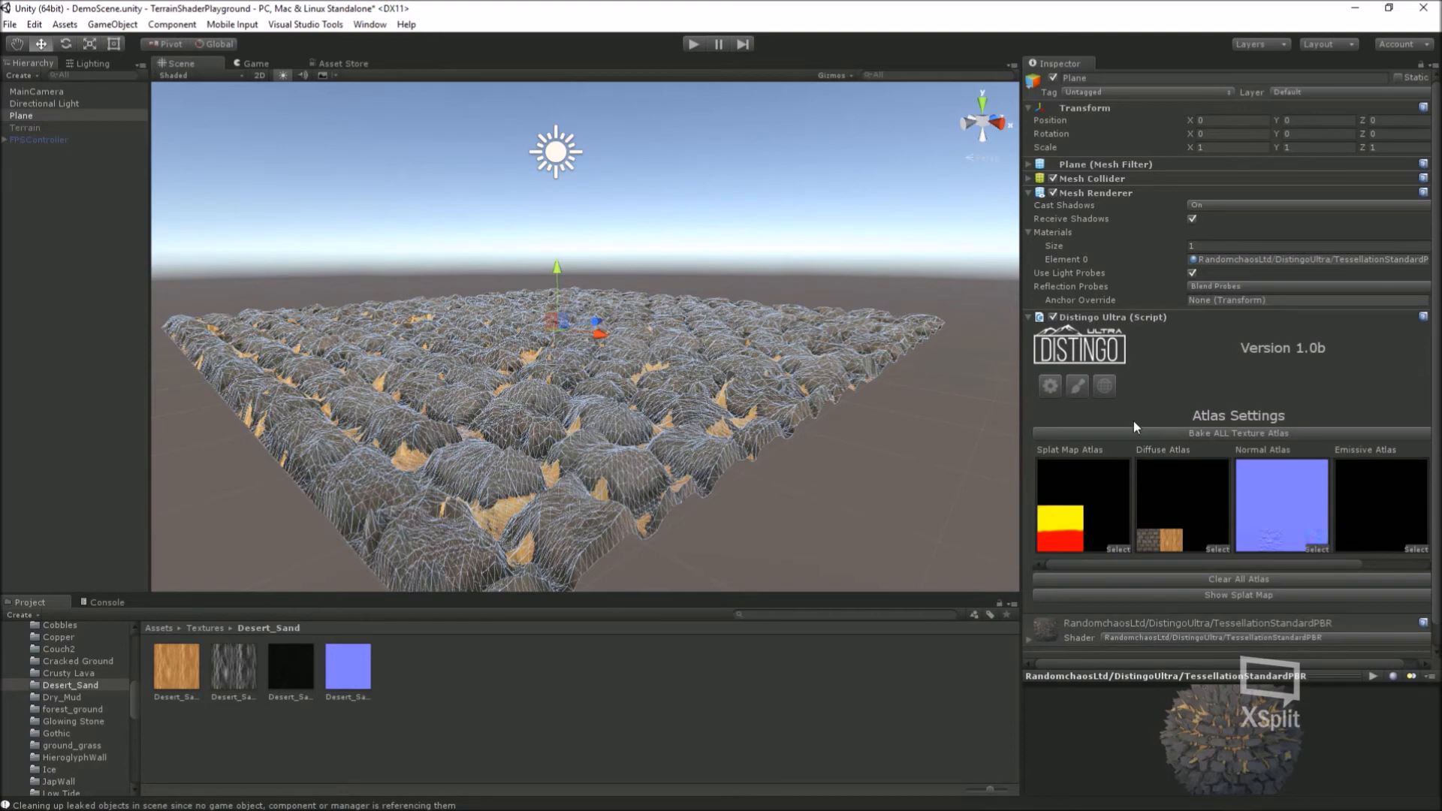
click(1076, 386)
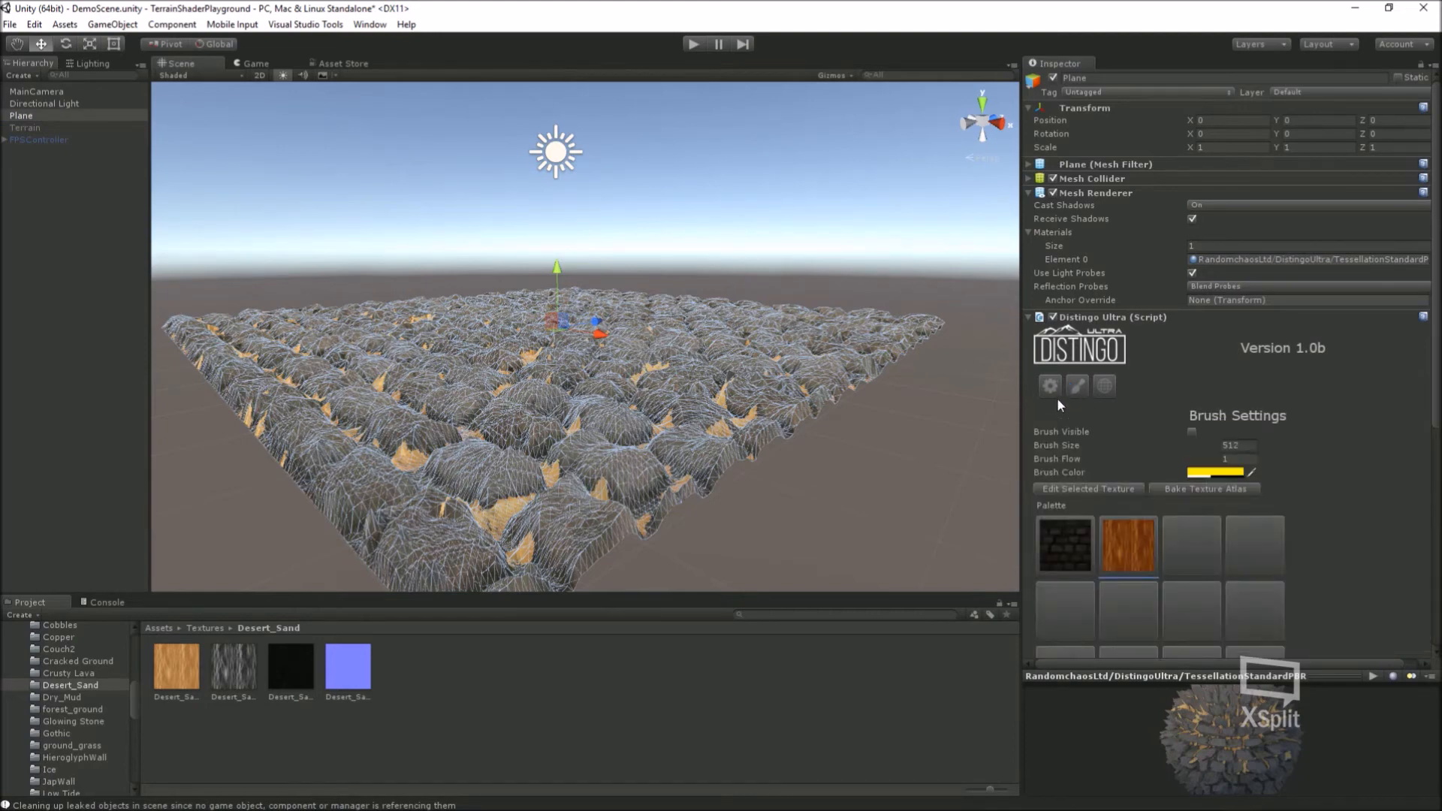
click(1053, 386)
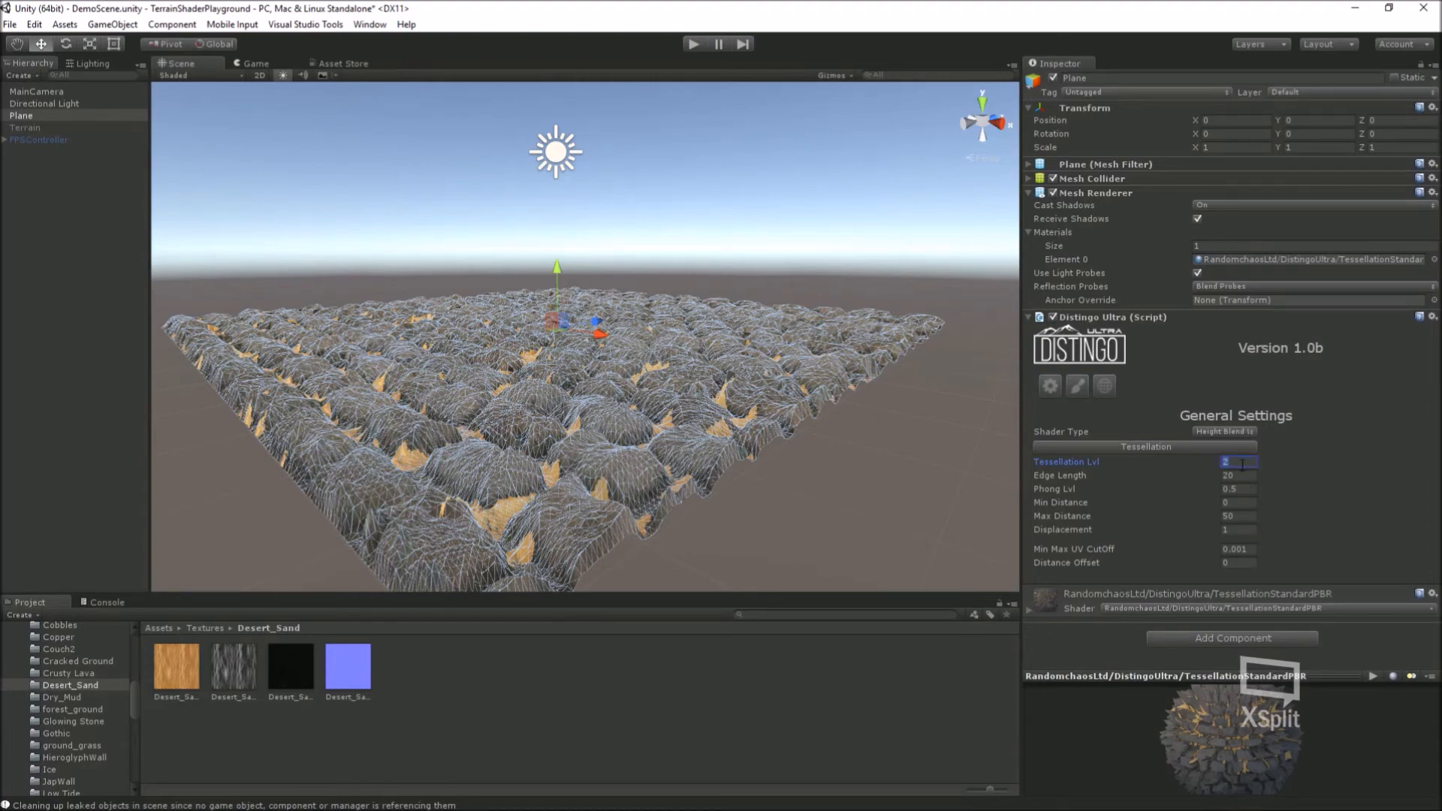
text(4)
mouse_move(871, 500)
alt+mouse_down()
mouse_move(920, 515)
mouse_move(858, 503)
alt+mouse_up()
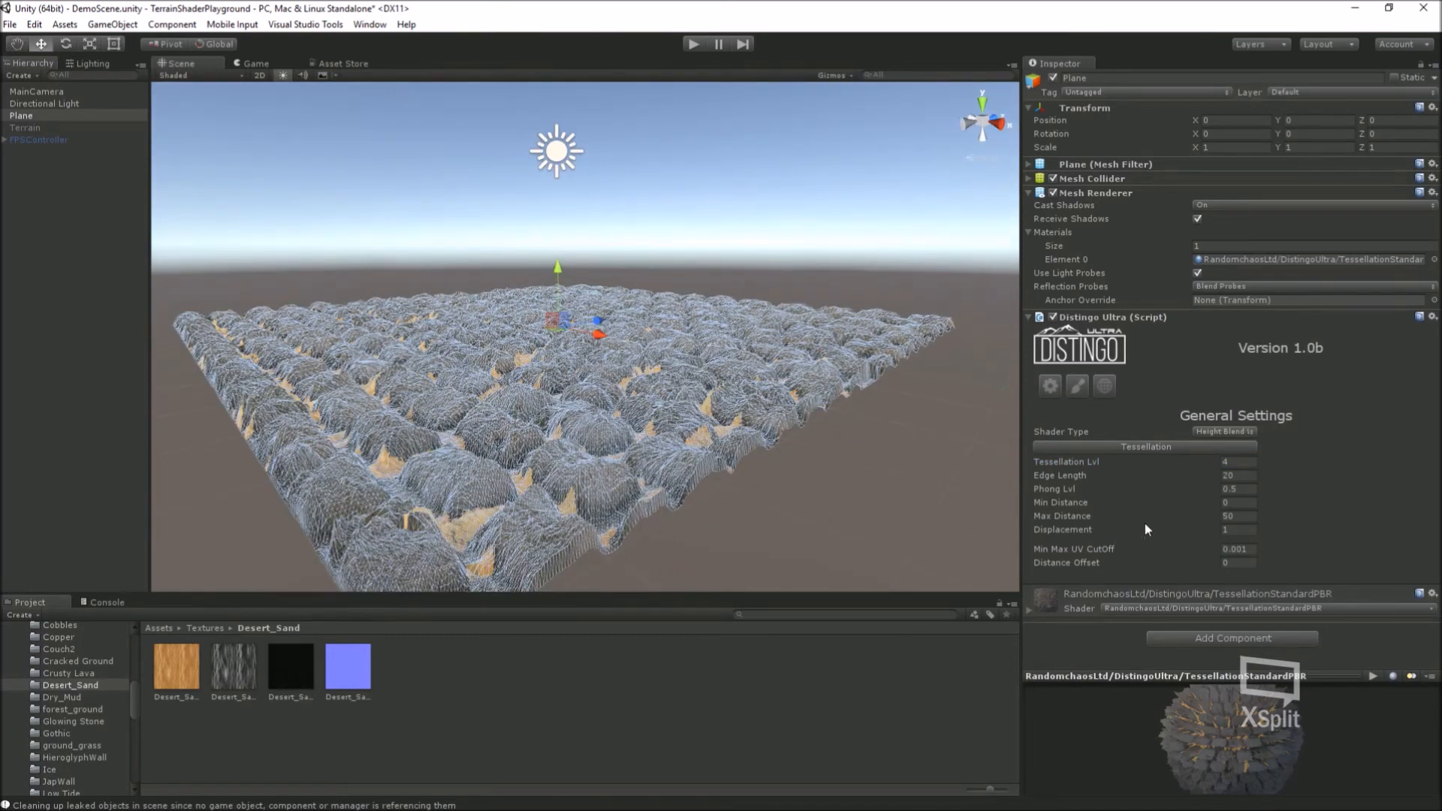
Step: Set the plane's Edge Length to 16 and inspect the surface with the plane deselected
click(1243, 476)
text(25)
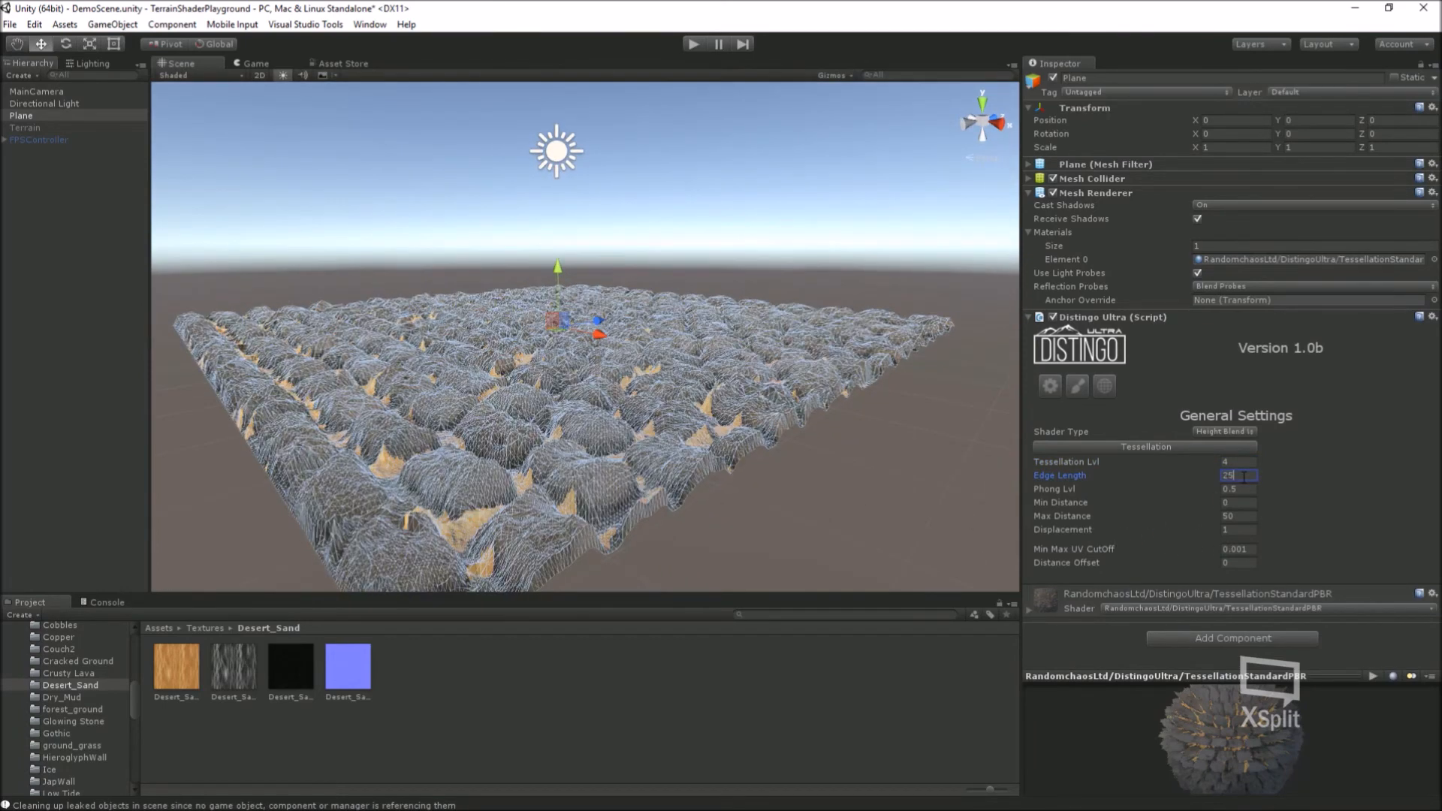
text(16)
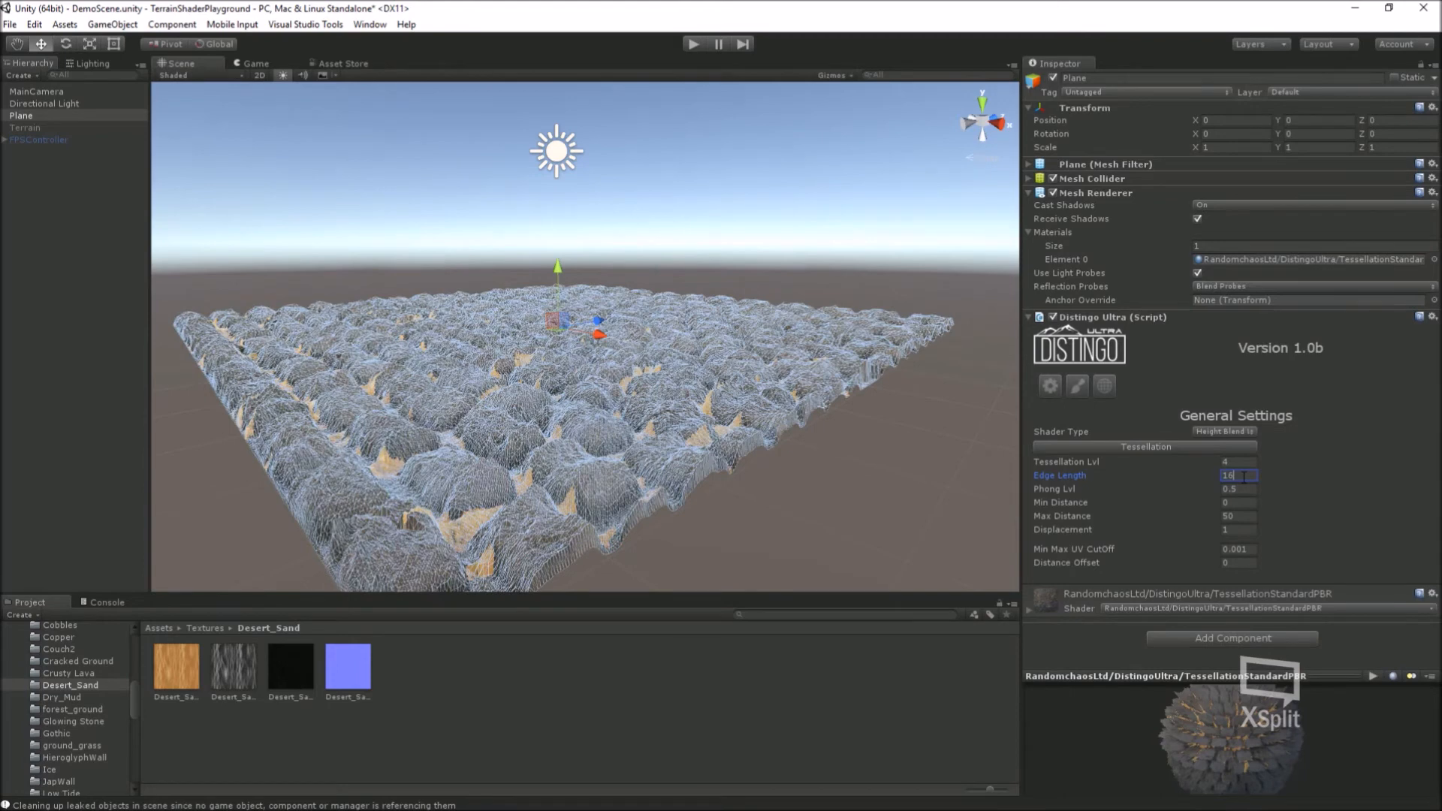
click(847, 433)
alt+drag(911, 415, 837, 460)
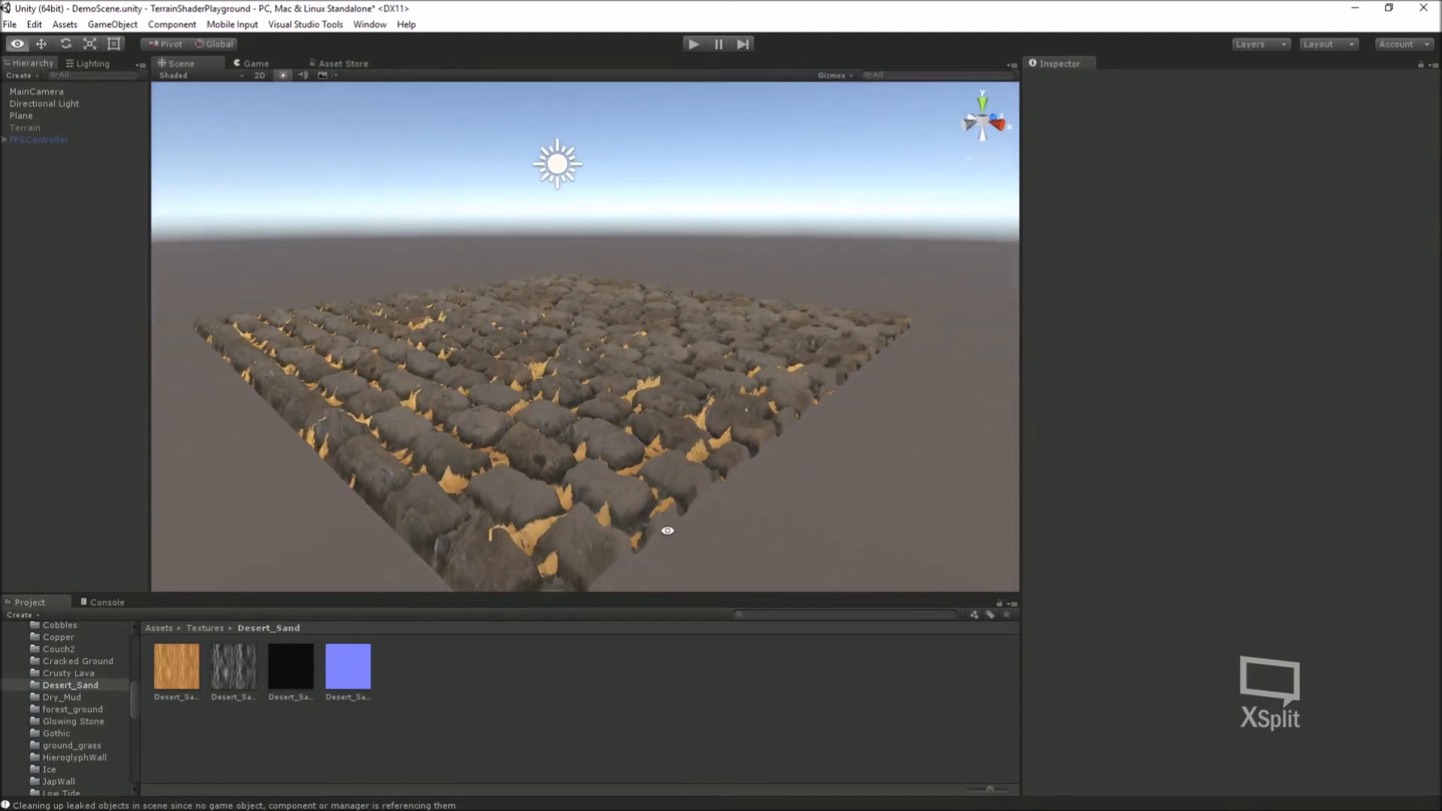
alt+drag(666, 531, 630, 525)
Step: Open the brick texture in the Texture Manager and lower its Displacement Multiplier to 0.355
click(524, 298)
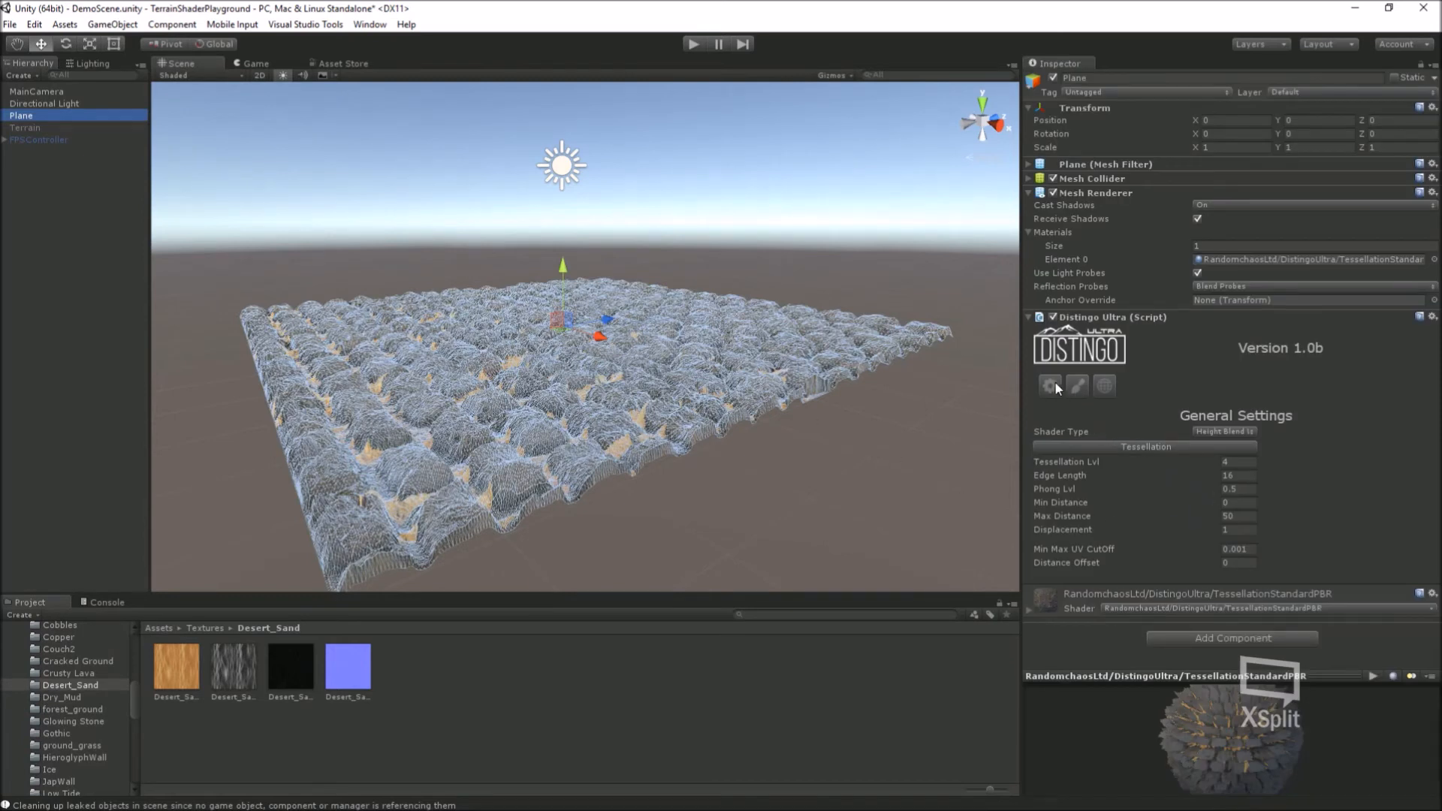
click(1074, 383)
click(1087, 489)
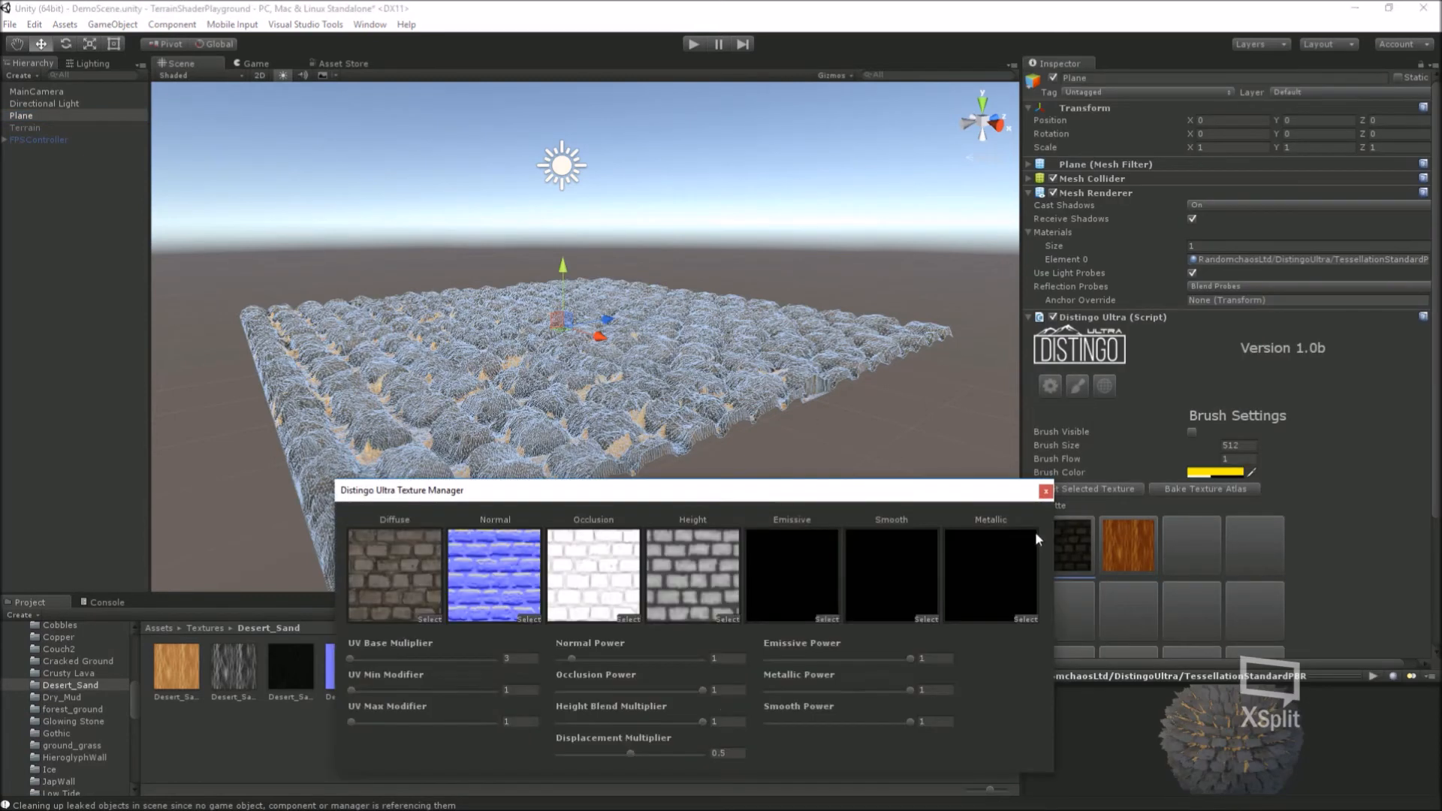
drag(628, 752, 609, 758)
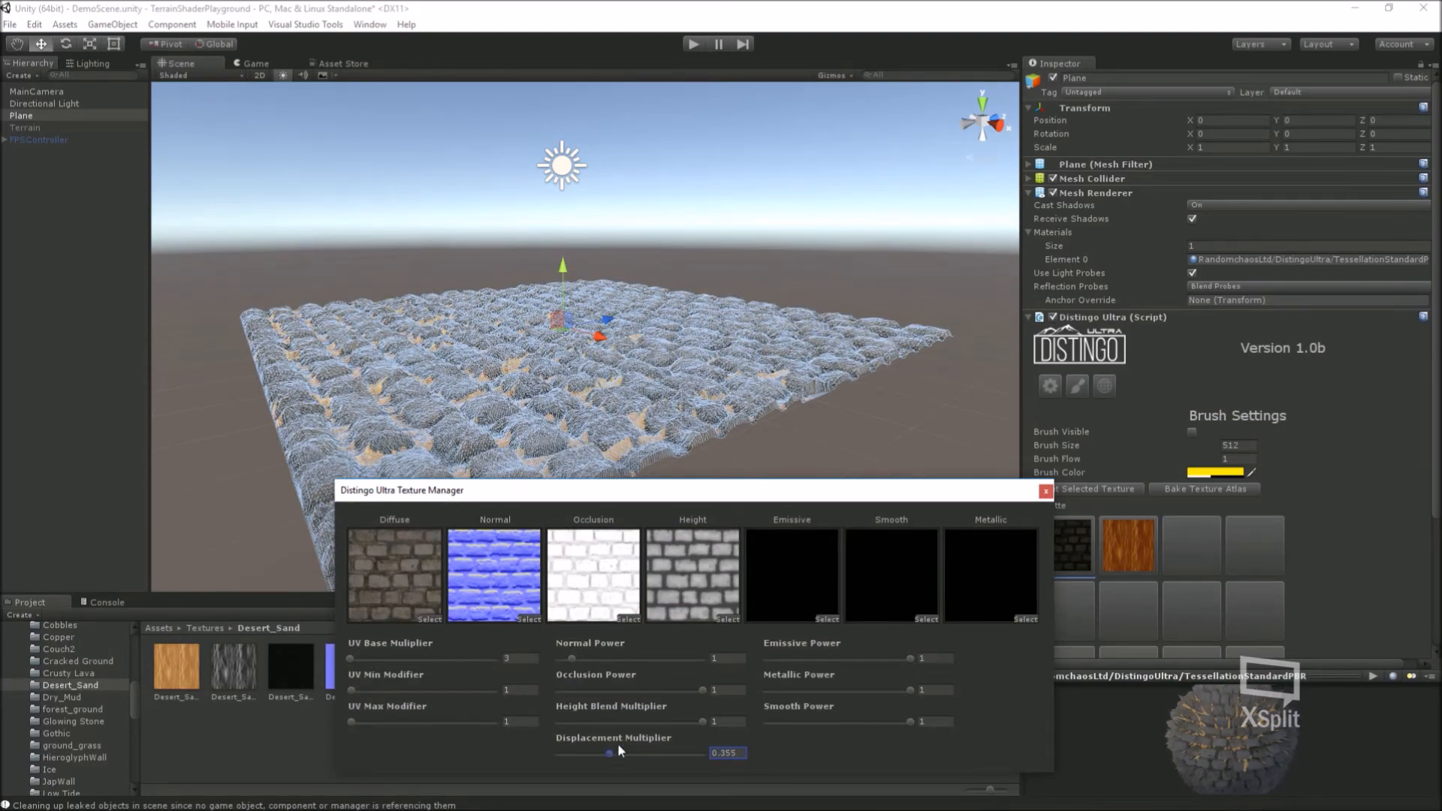
alt+drag(796, 450, 895, 417)
click(894, 395)
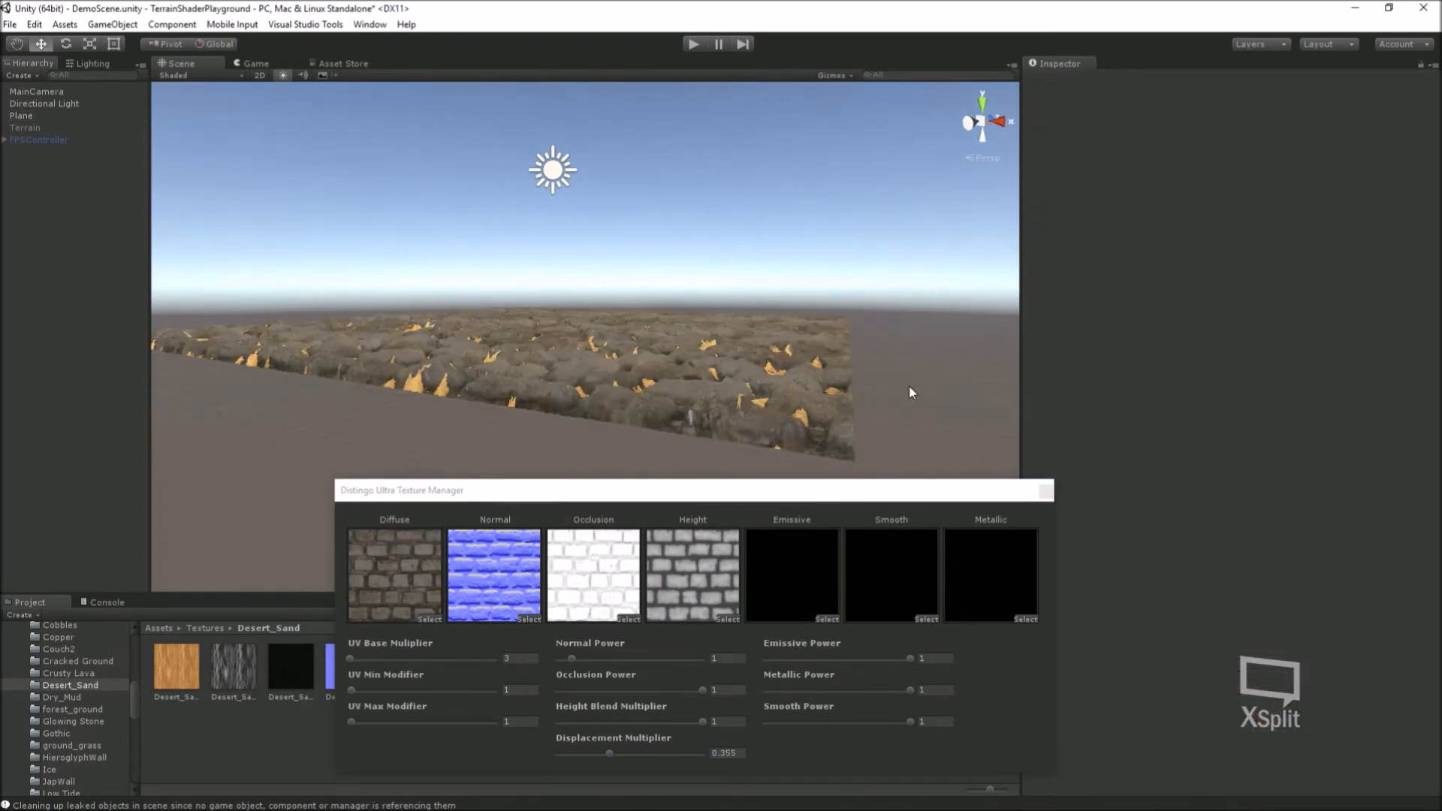
Step: Try a Height Blend Multiplier of 0.275 on the brick texture and view the blend between brick and sand
alt+drag(849, 421, 785, 419)
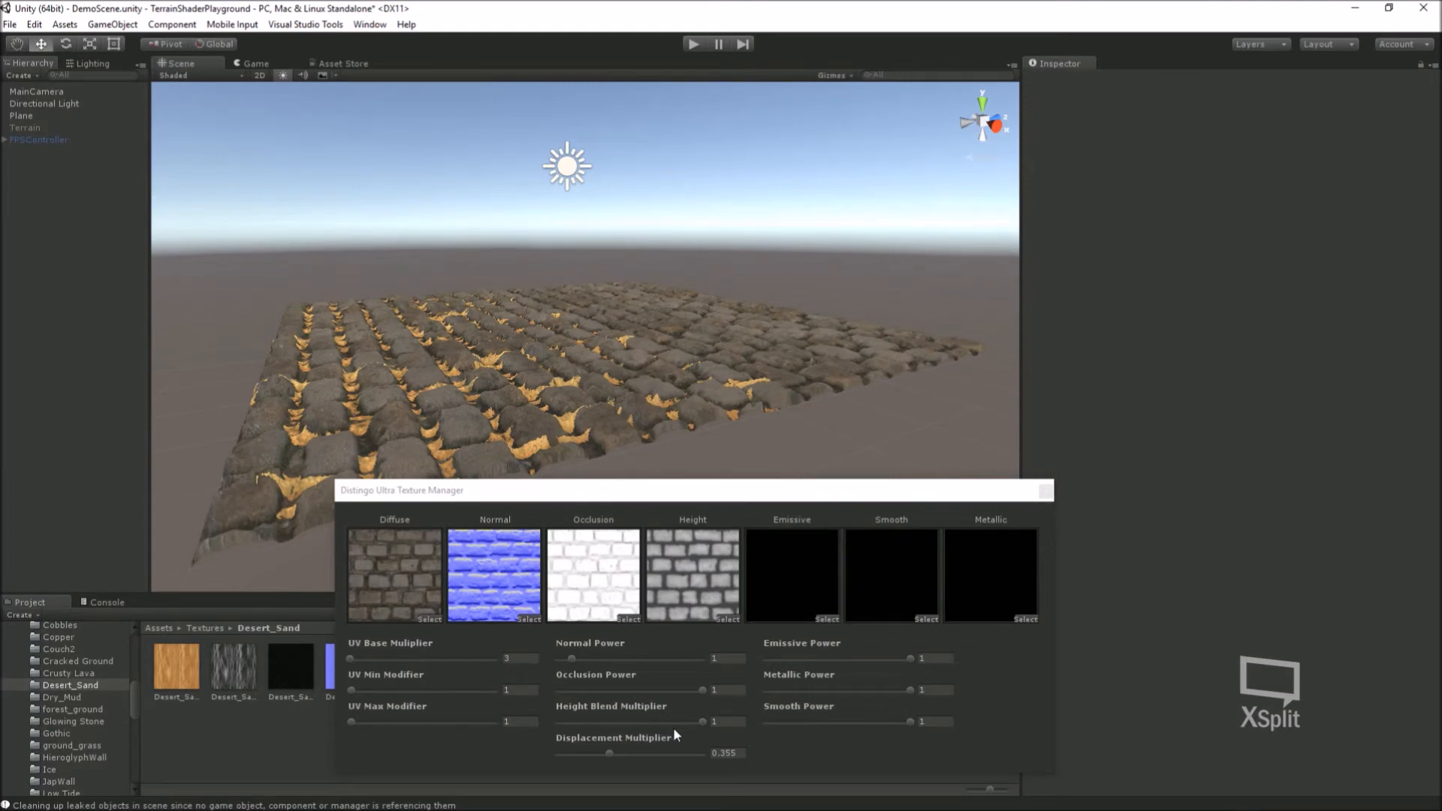
drag(702, 723, 600, 723)
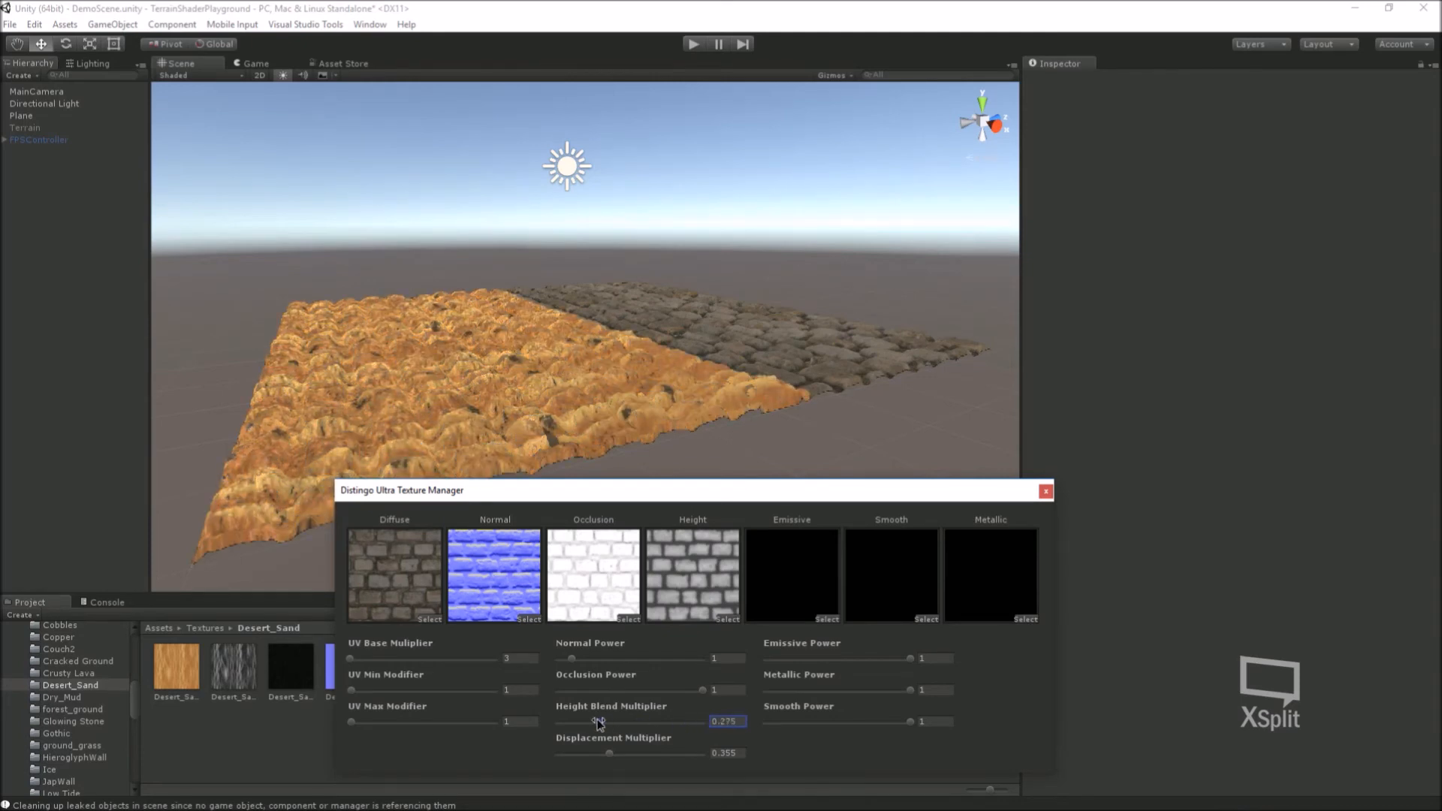
alt+drag(714, 432, 788, 466)
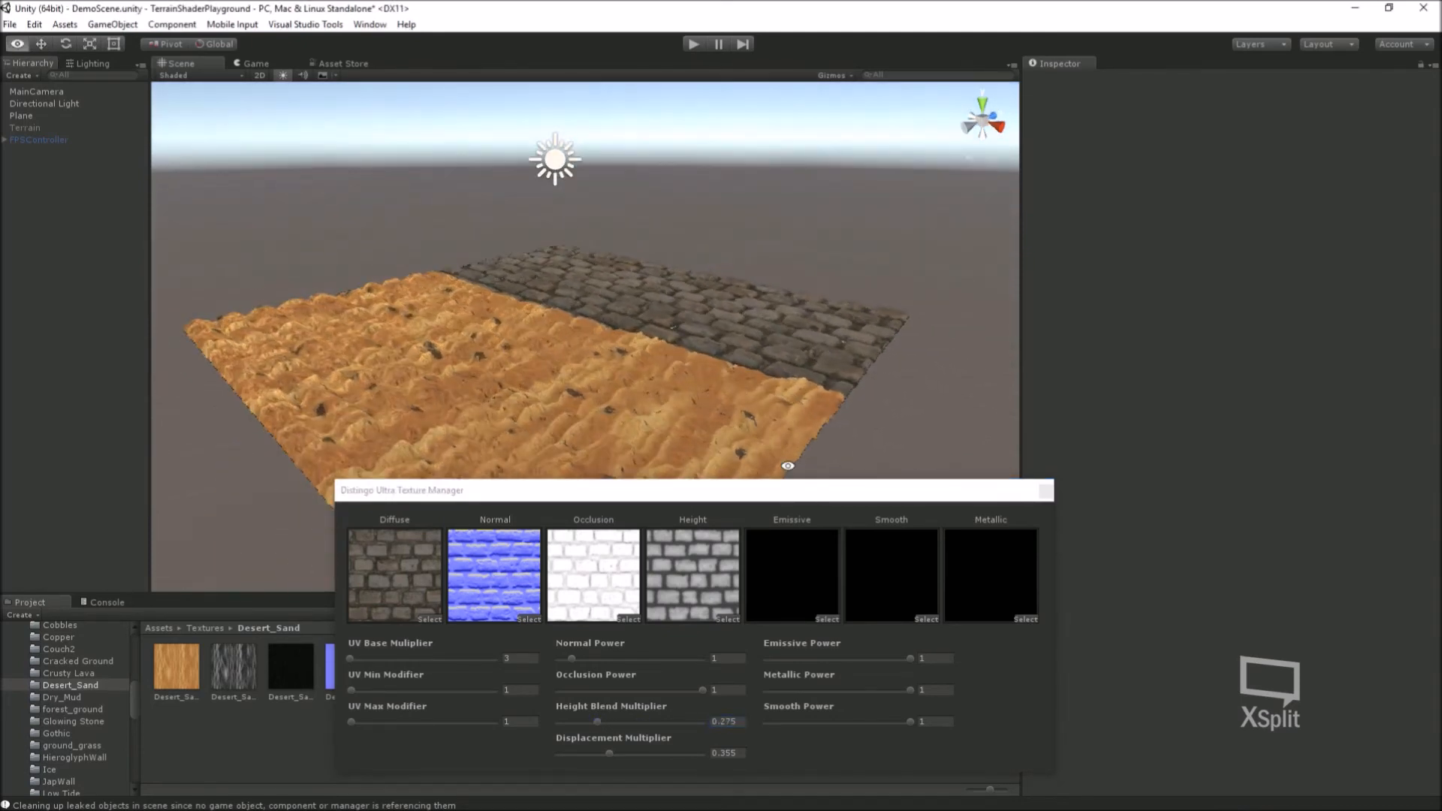
Step: Switch the Texture Manager to the plane's sand texture and set its UV Base Multiplier to 6
click(36, 118)
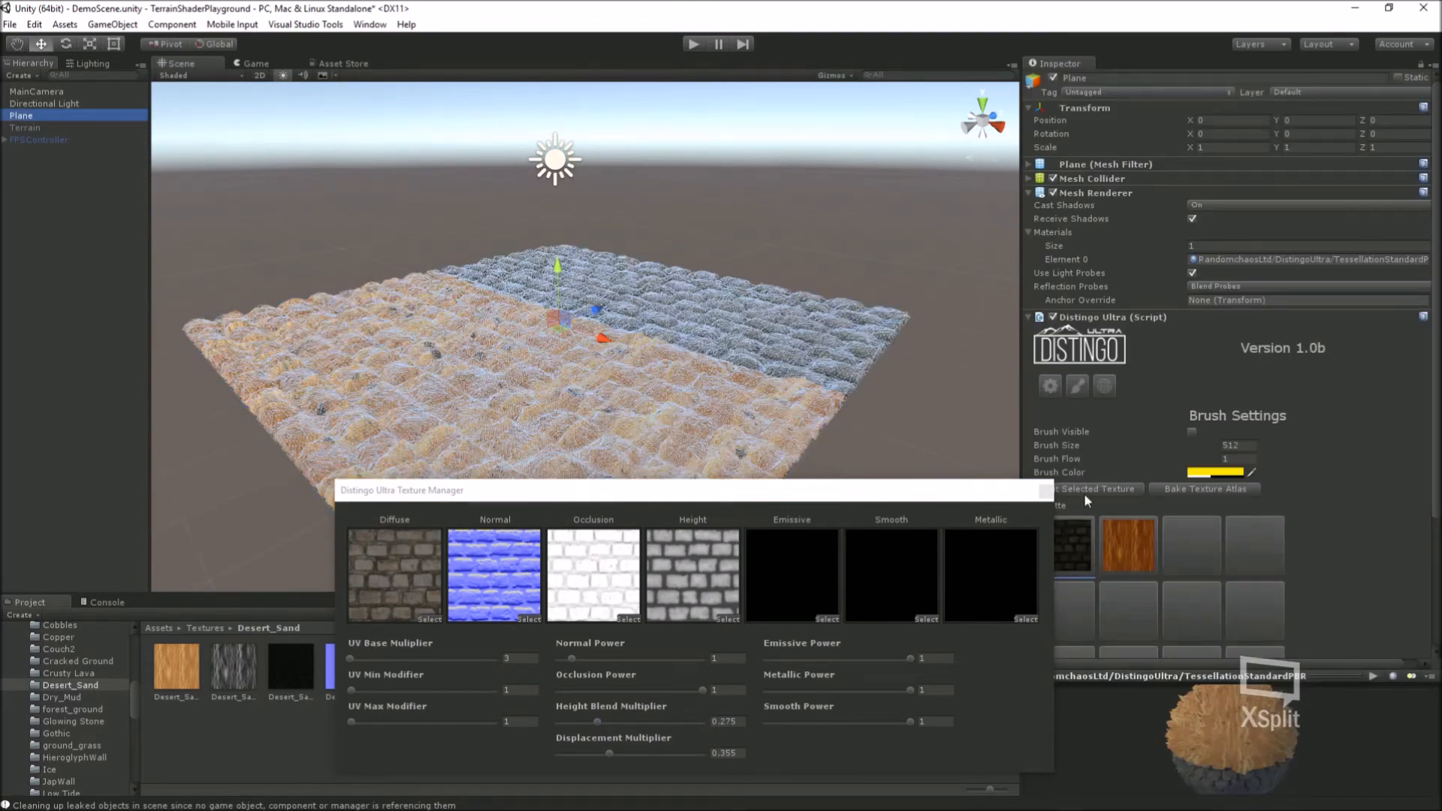
click(1135, 563)
click(876, 648)
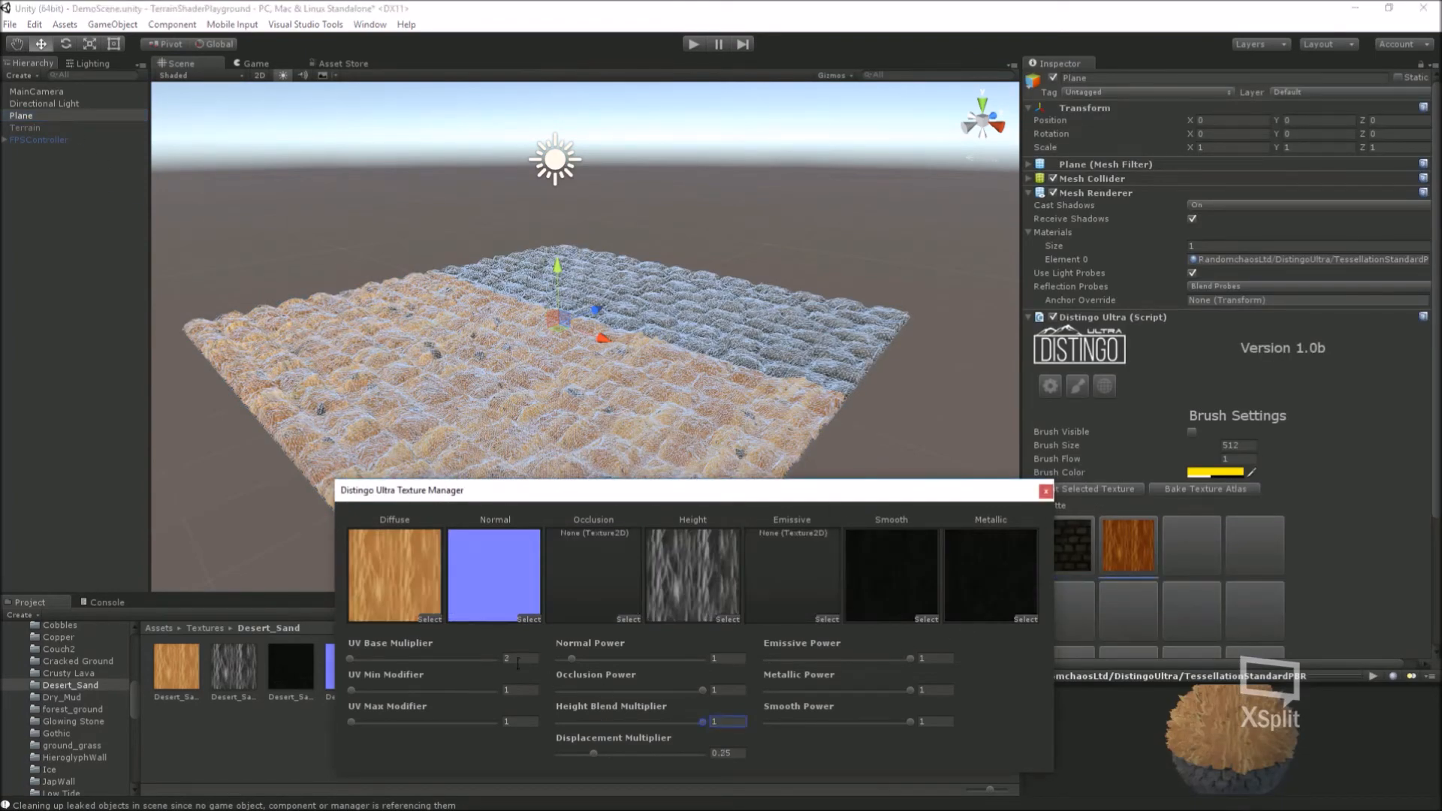
text(6)
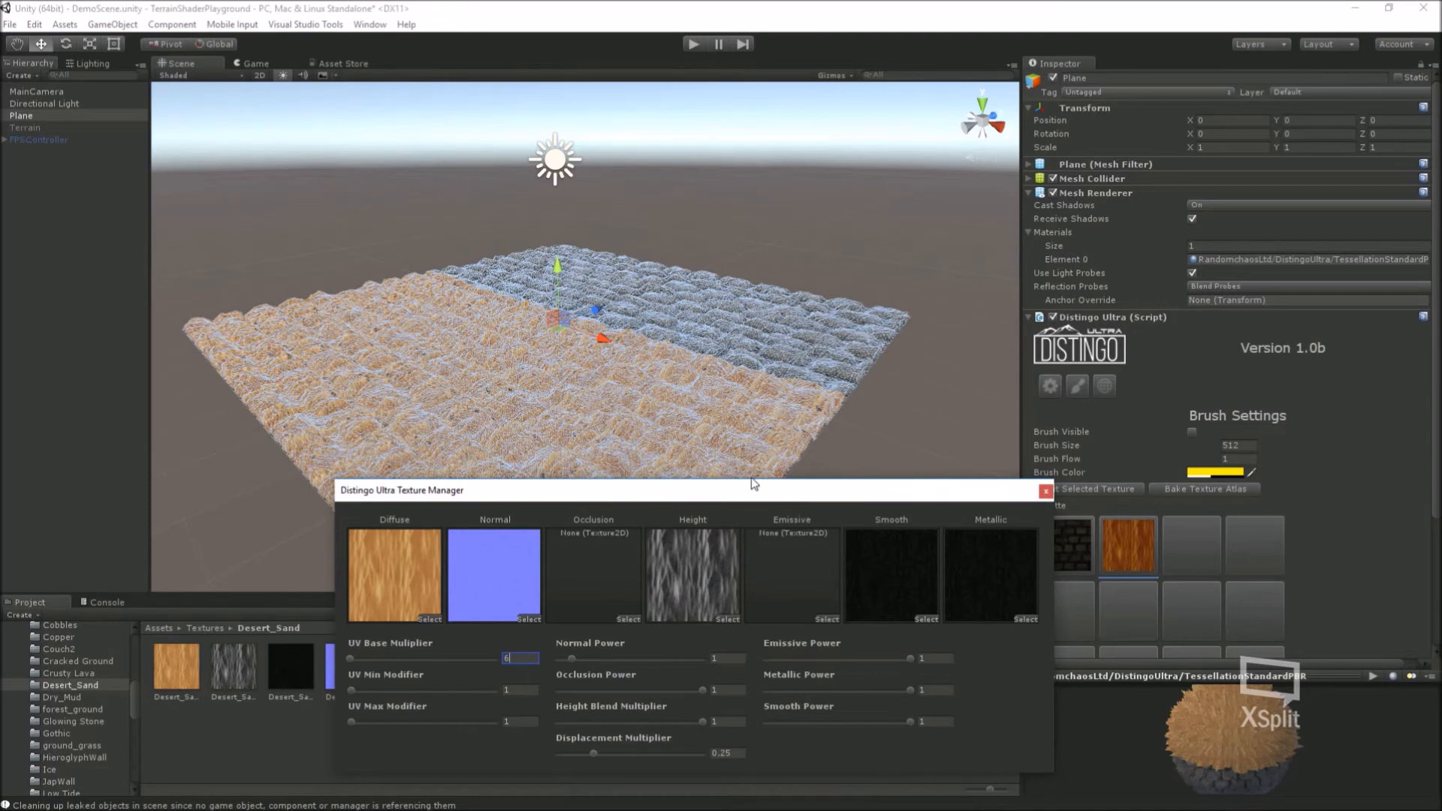
click(857, 434)
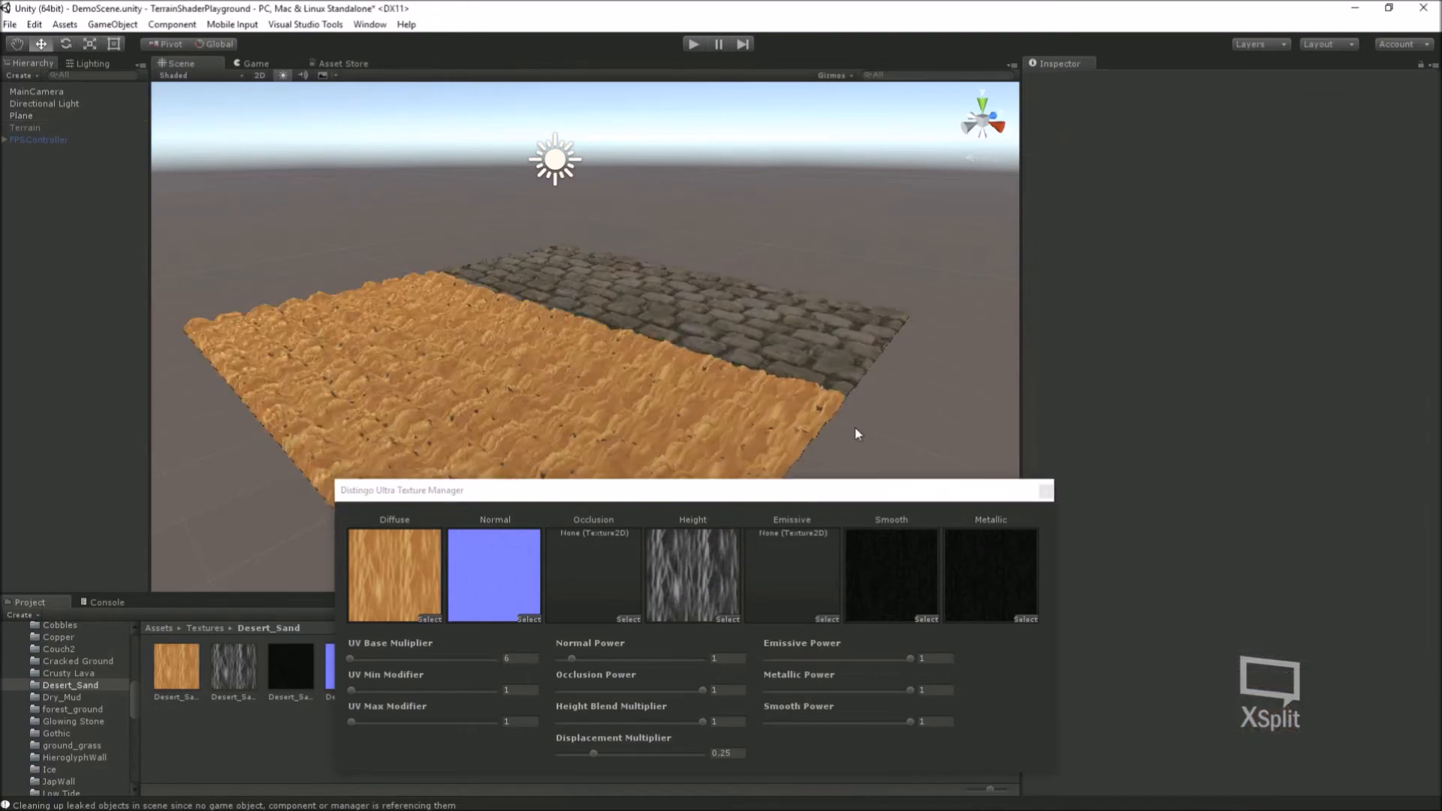
Step: Set the sand texture's Displacement Multiplier to 0.125
click(20, 117)
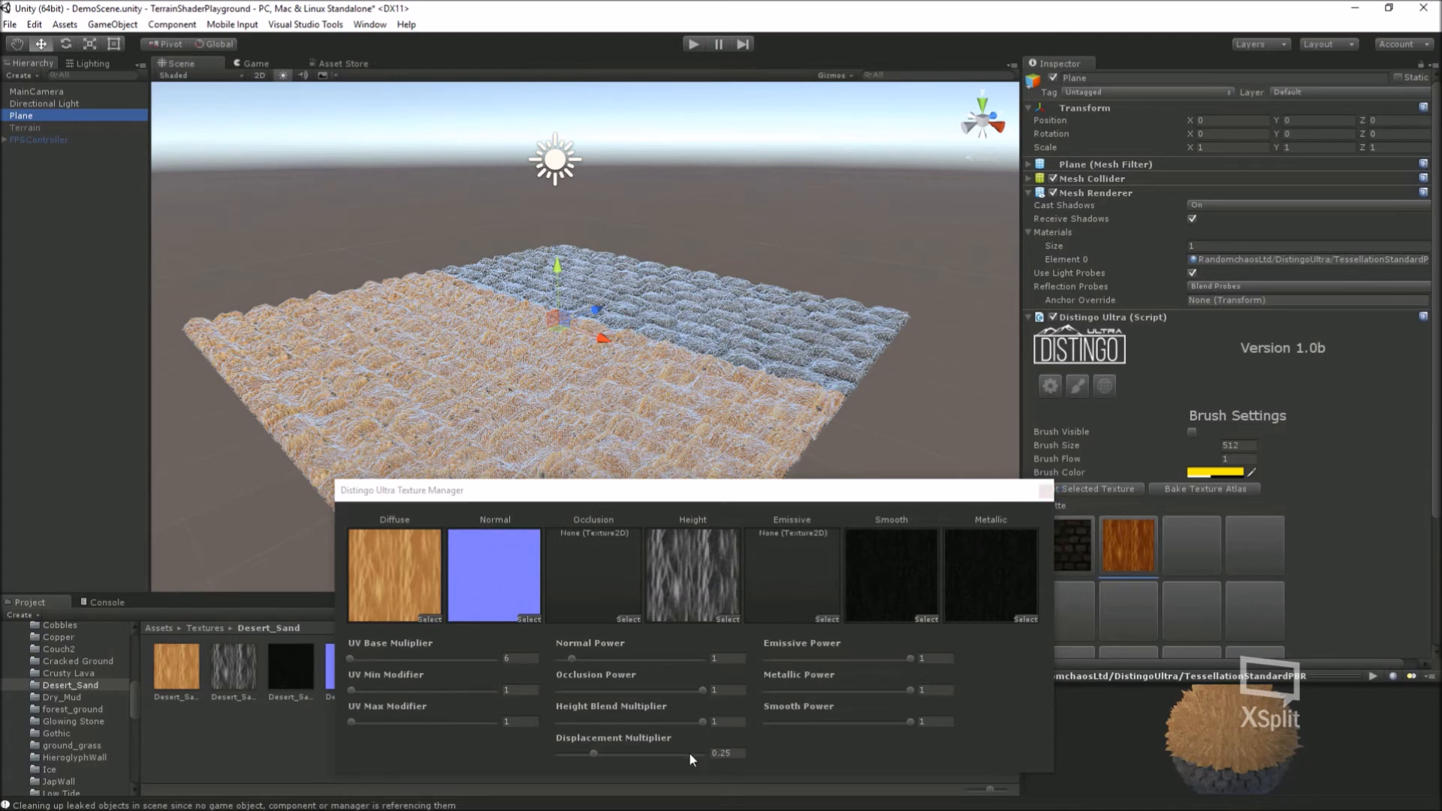
click(733, 752)
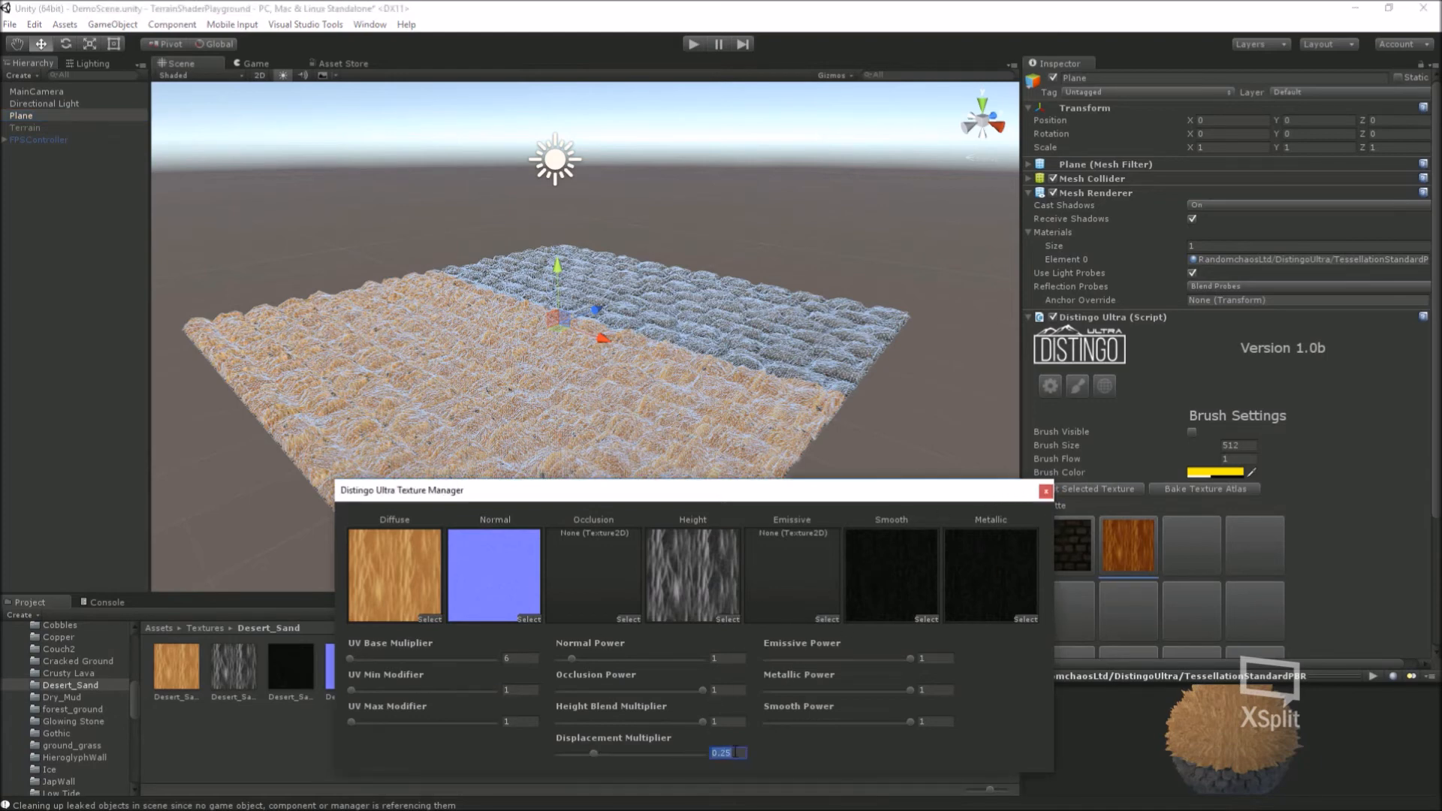
text(.1)
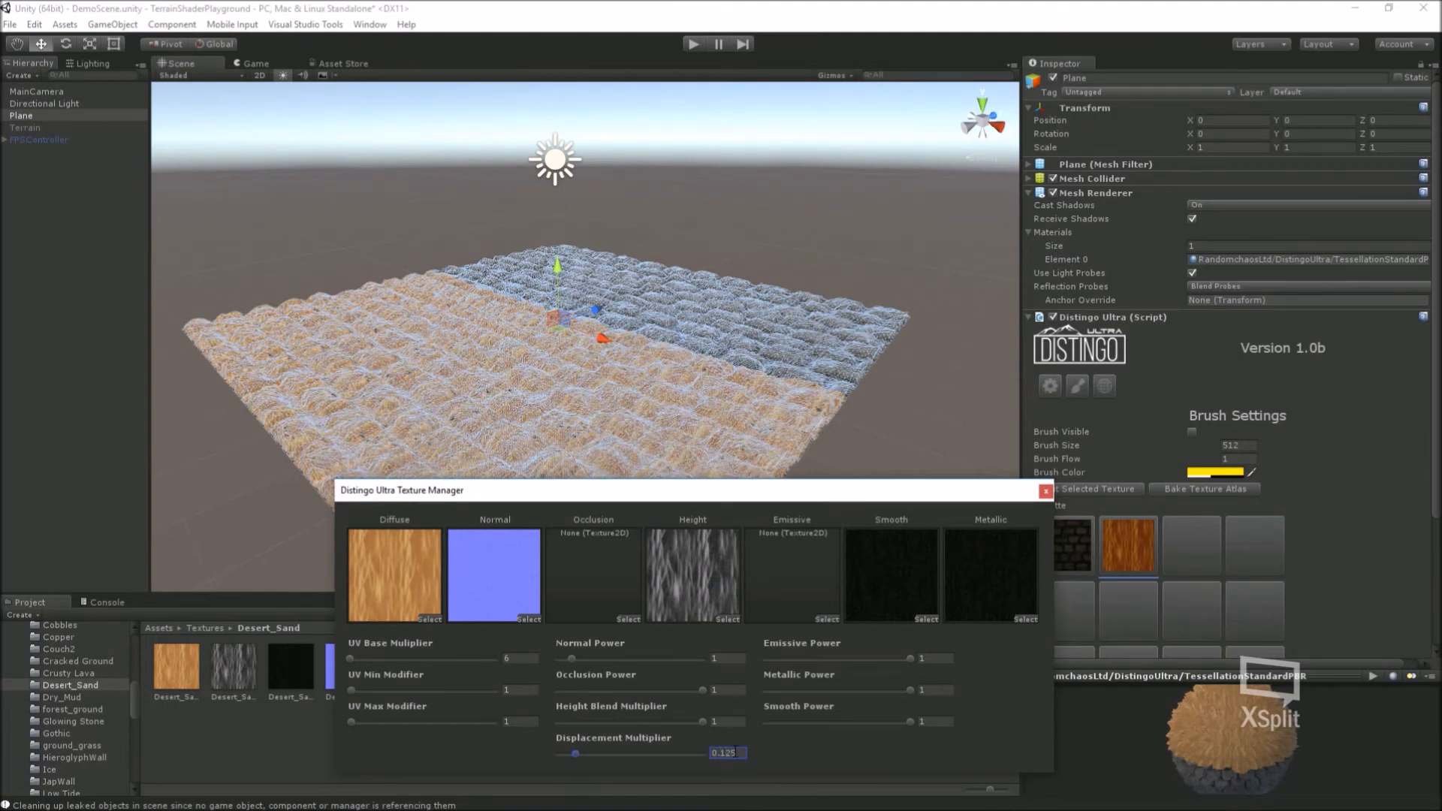
Step: Set the brick texture's Height Blend Multiplier back to 1, then close the Texture Manager and inspect the deselected plane
click(1082, 560)
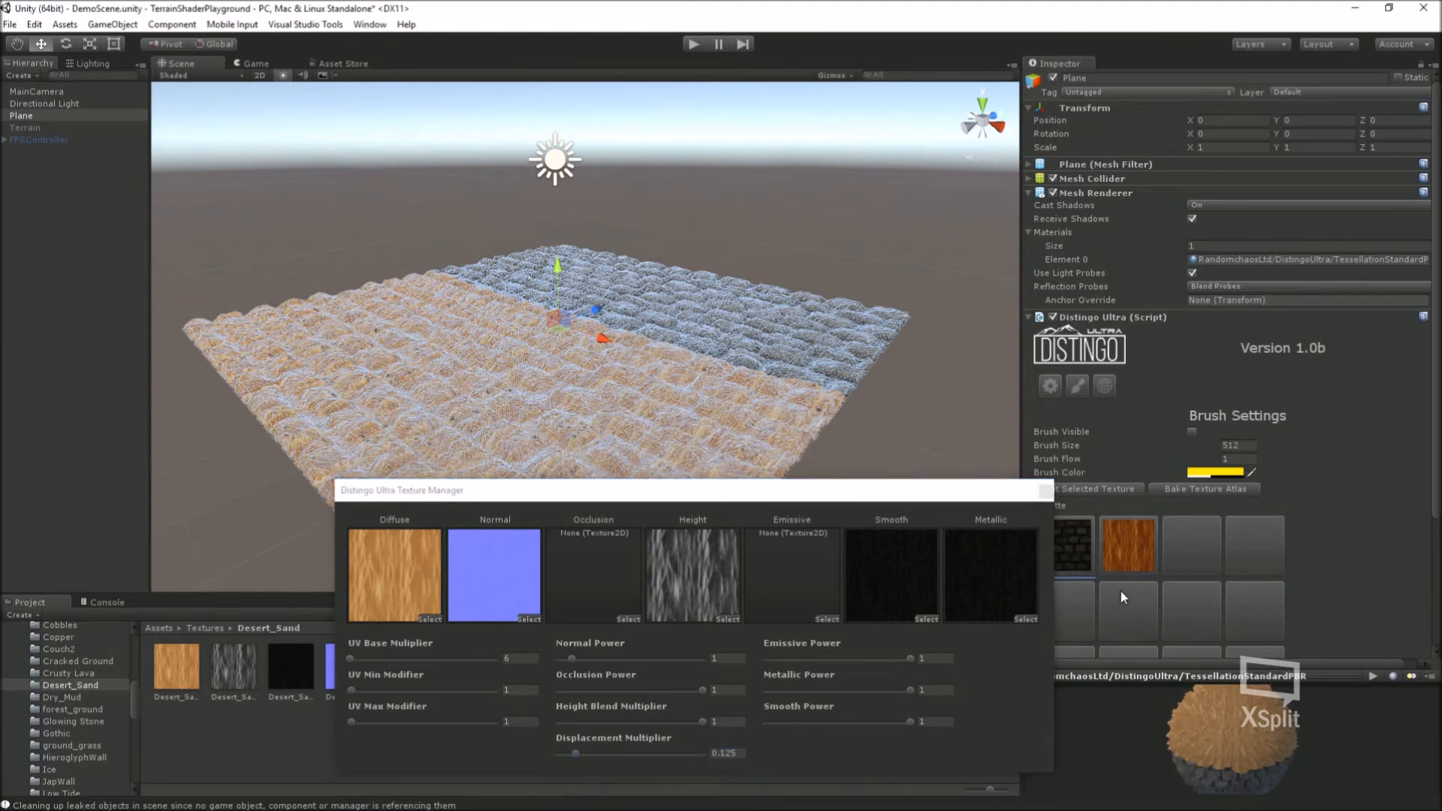
click(861, 741)
drag(601, 722, 758, 722)
click(1045, 494)
click(862, 533)
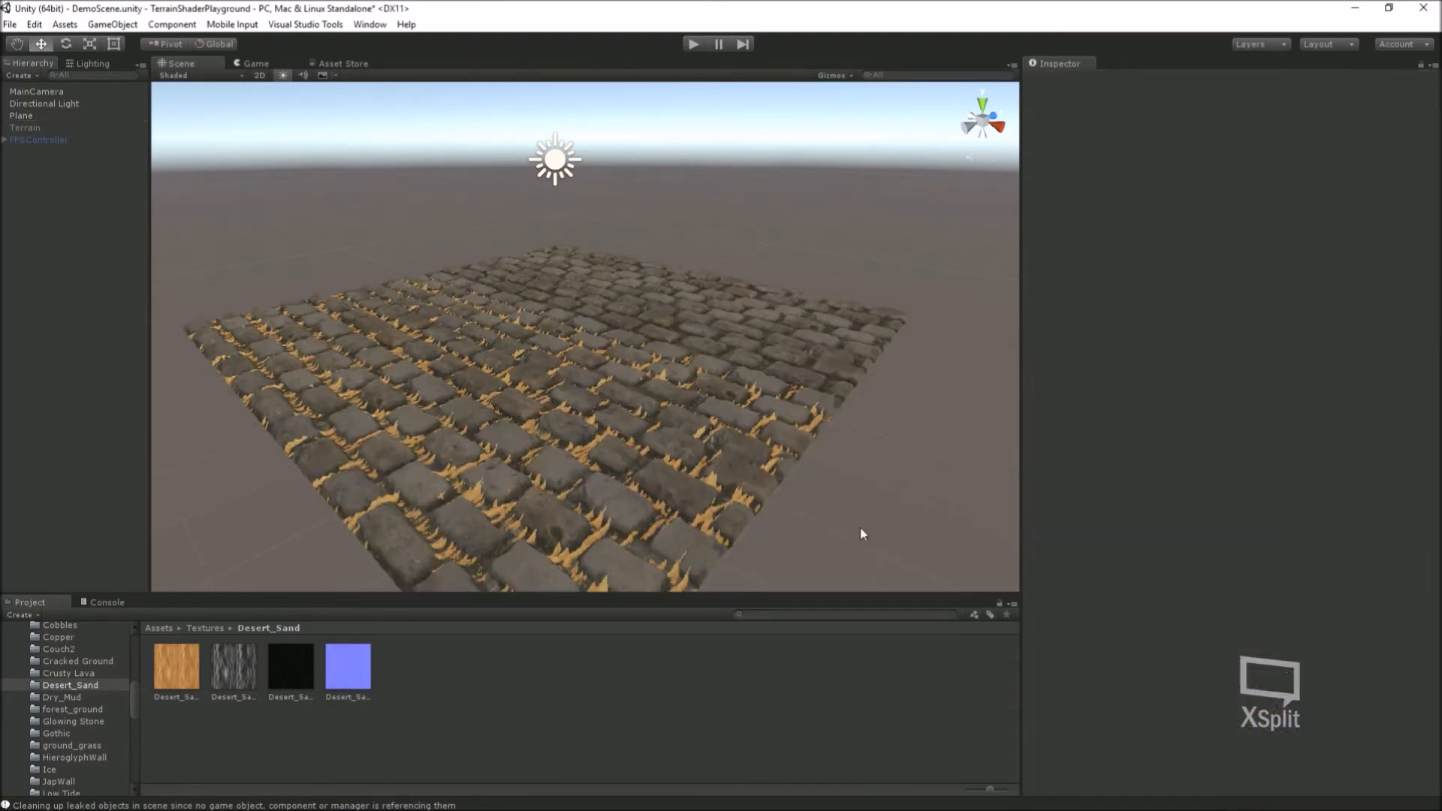
alt+drag(848, 498, 598, 513)
Step: Set the plane's Brush Flow to 0.01 and make the brush visible
click(65, 117)
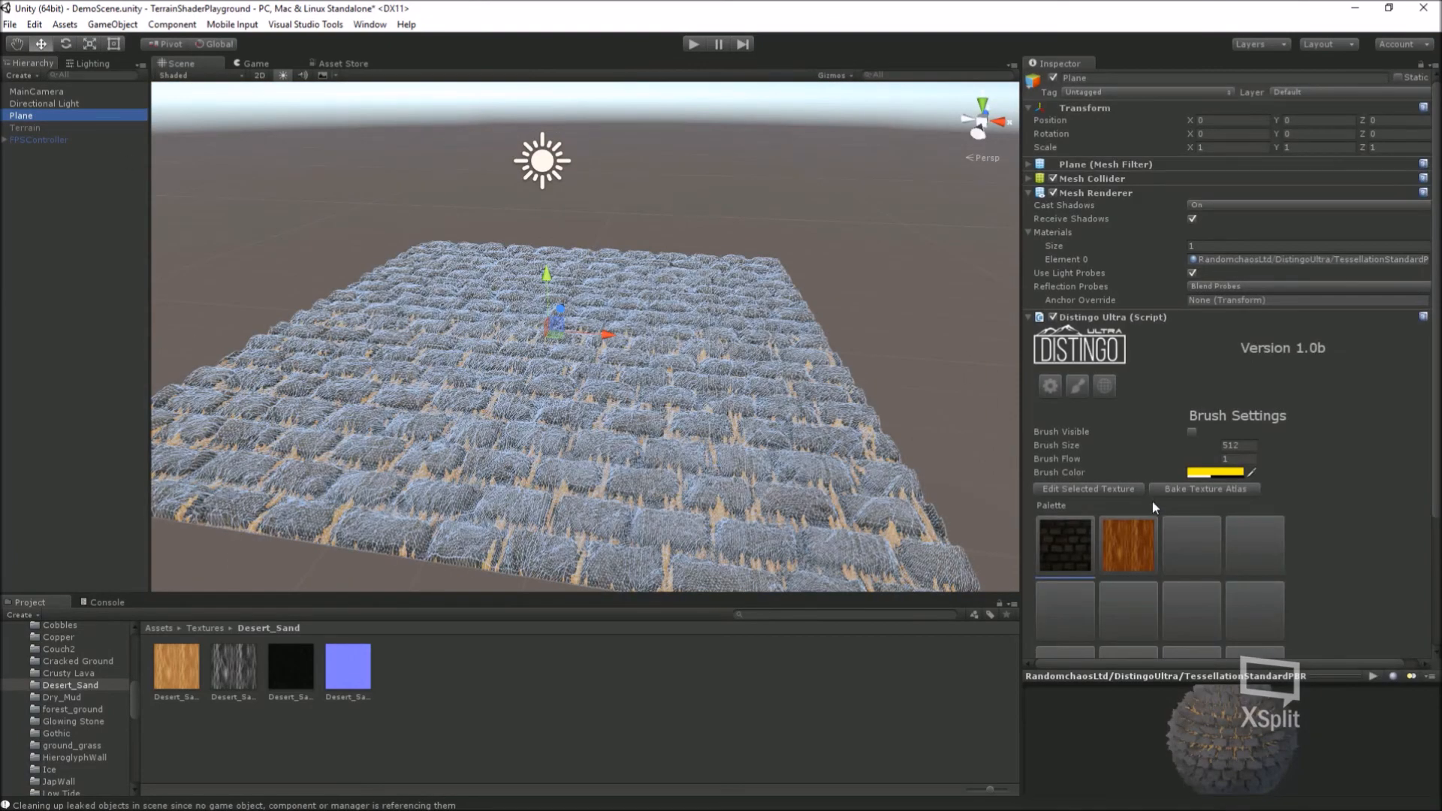
click(1133, 557)
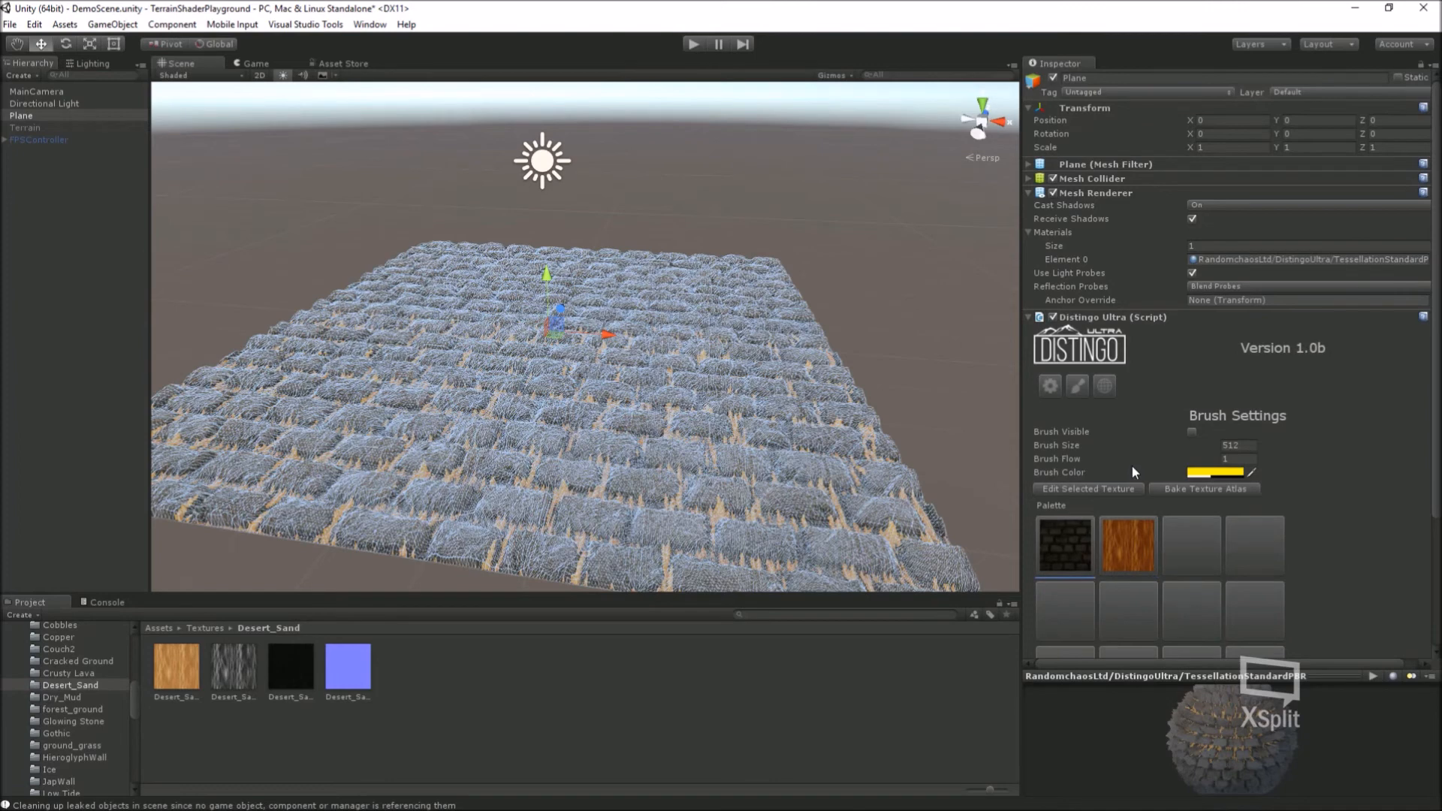
click(989, 373)
click(30, 115)
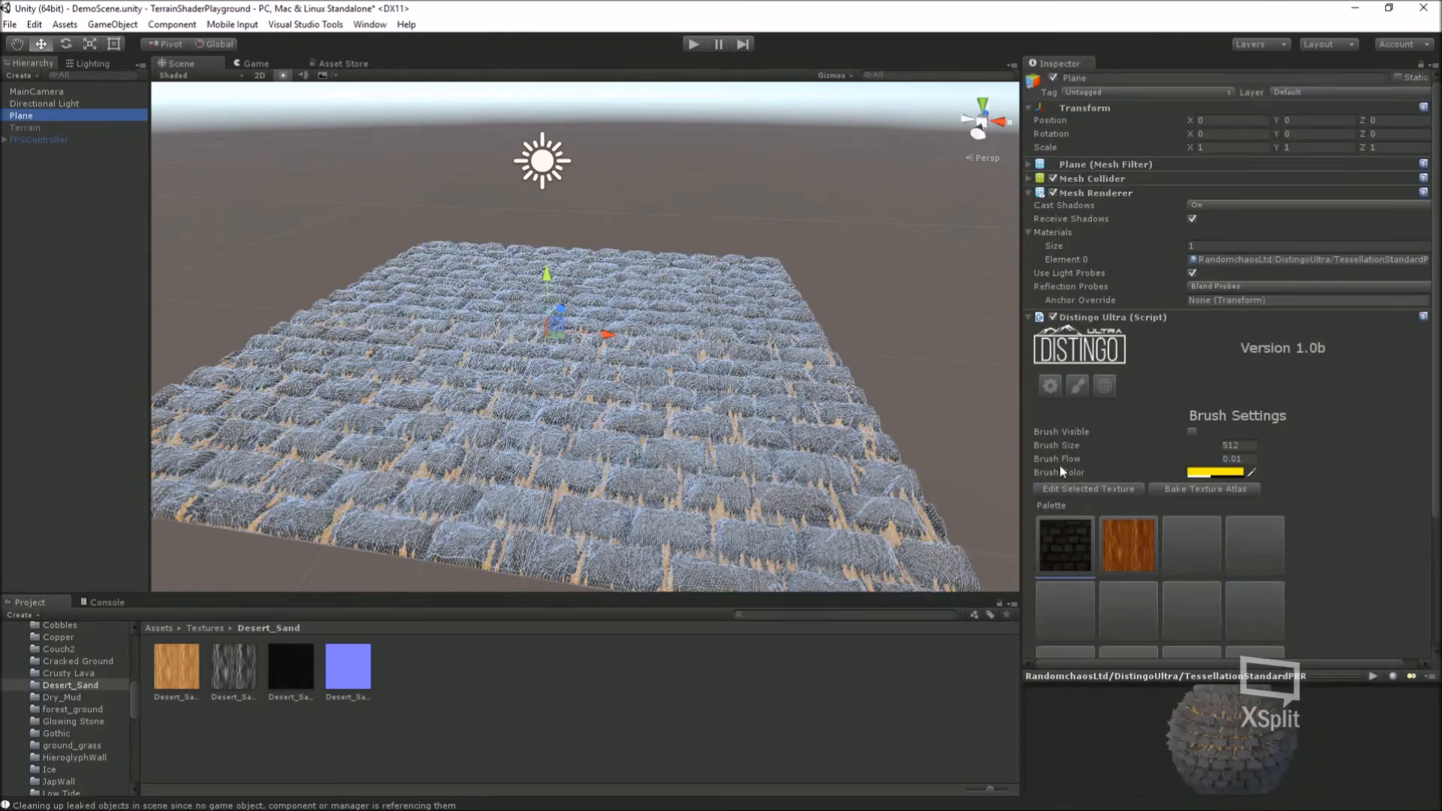
click(1191, 433)
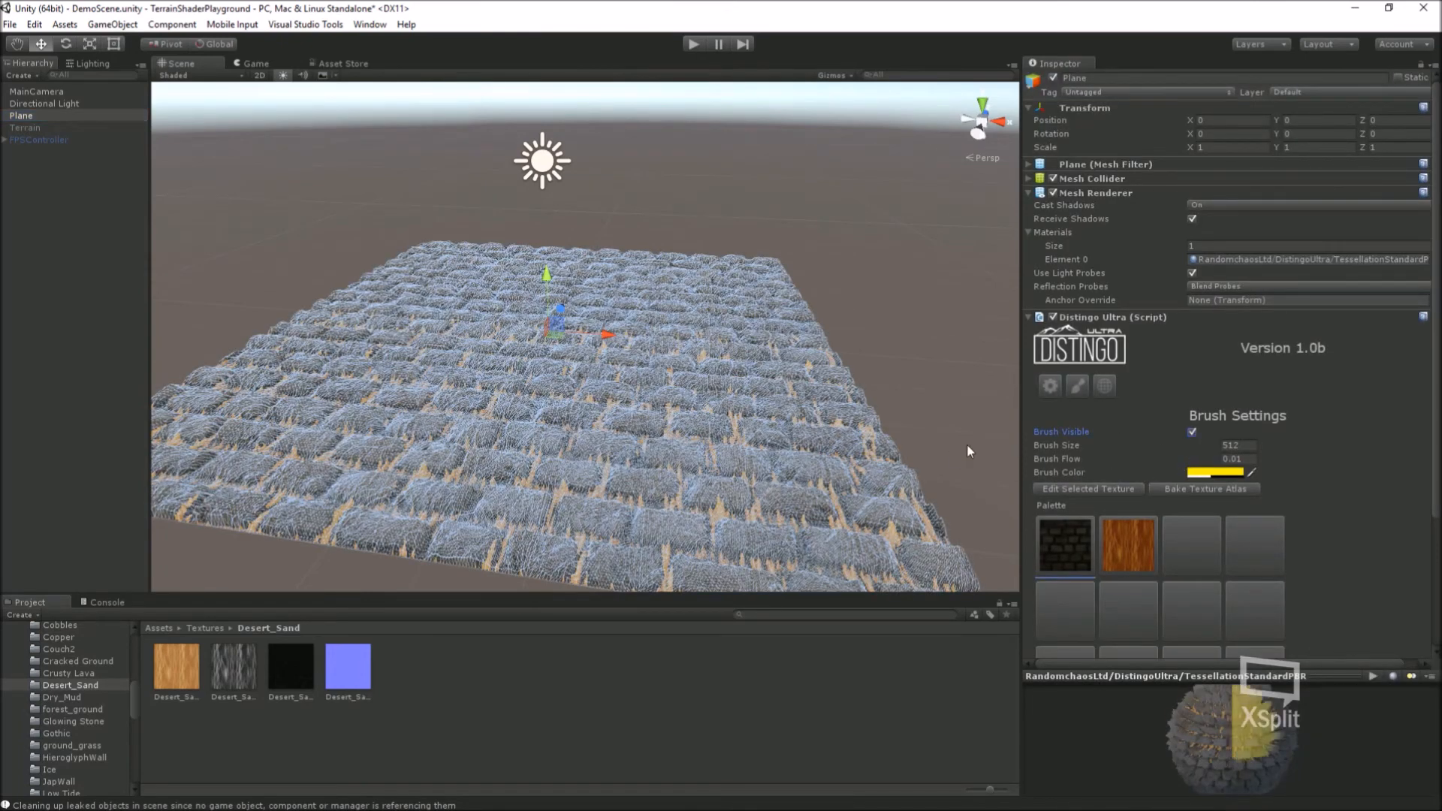
Step: Check the brush overlay on the deselected plane, then reselect the plane and set the Brush Size to 128
click(918, 389)
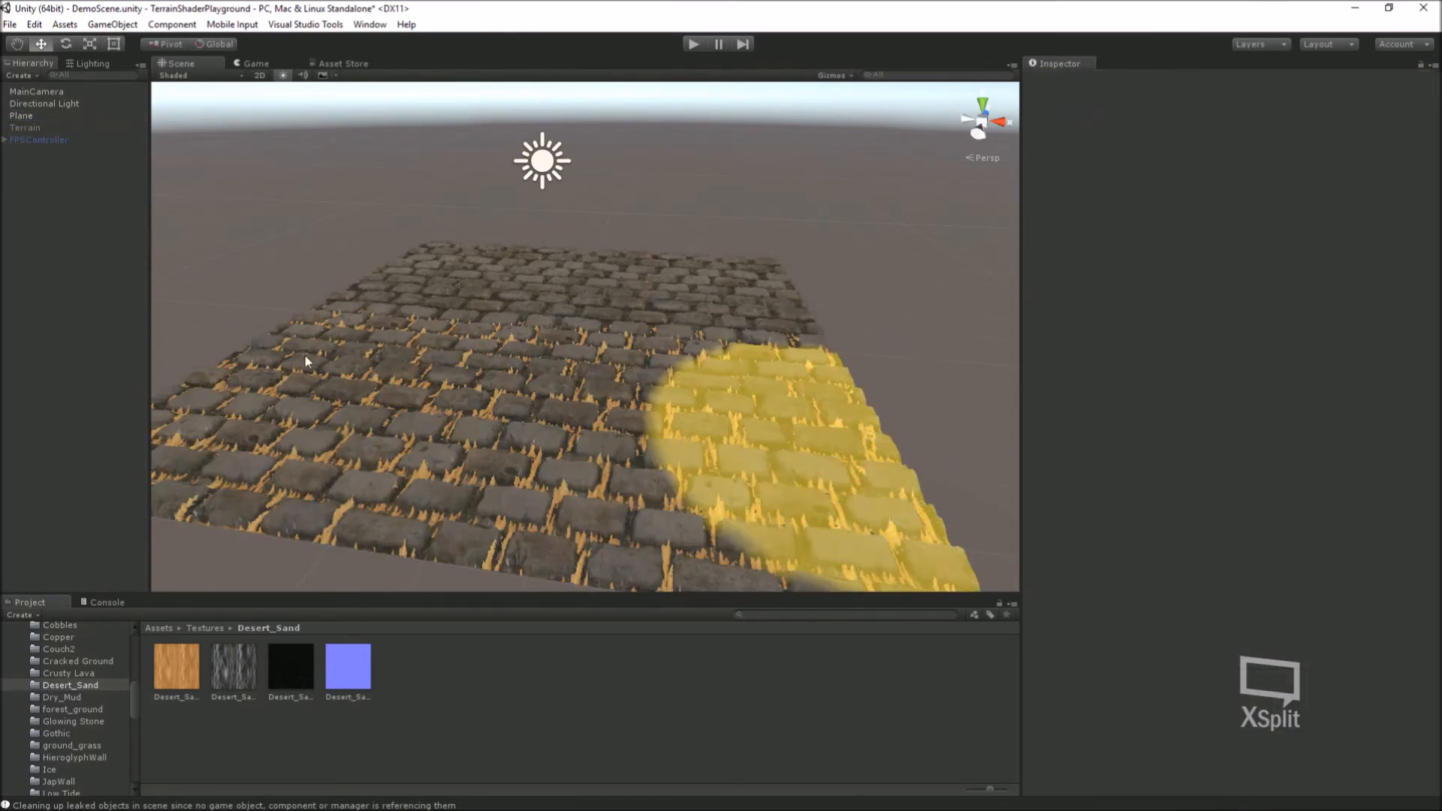
click(35, 116)
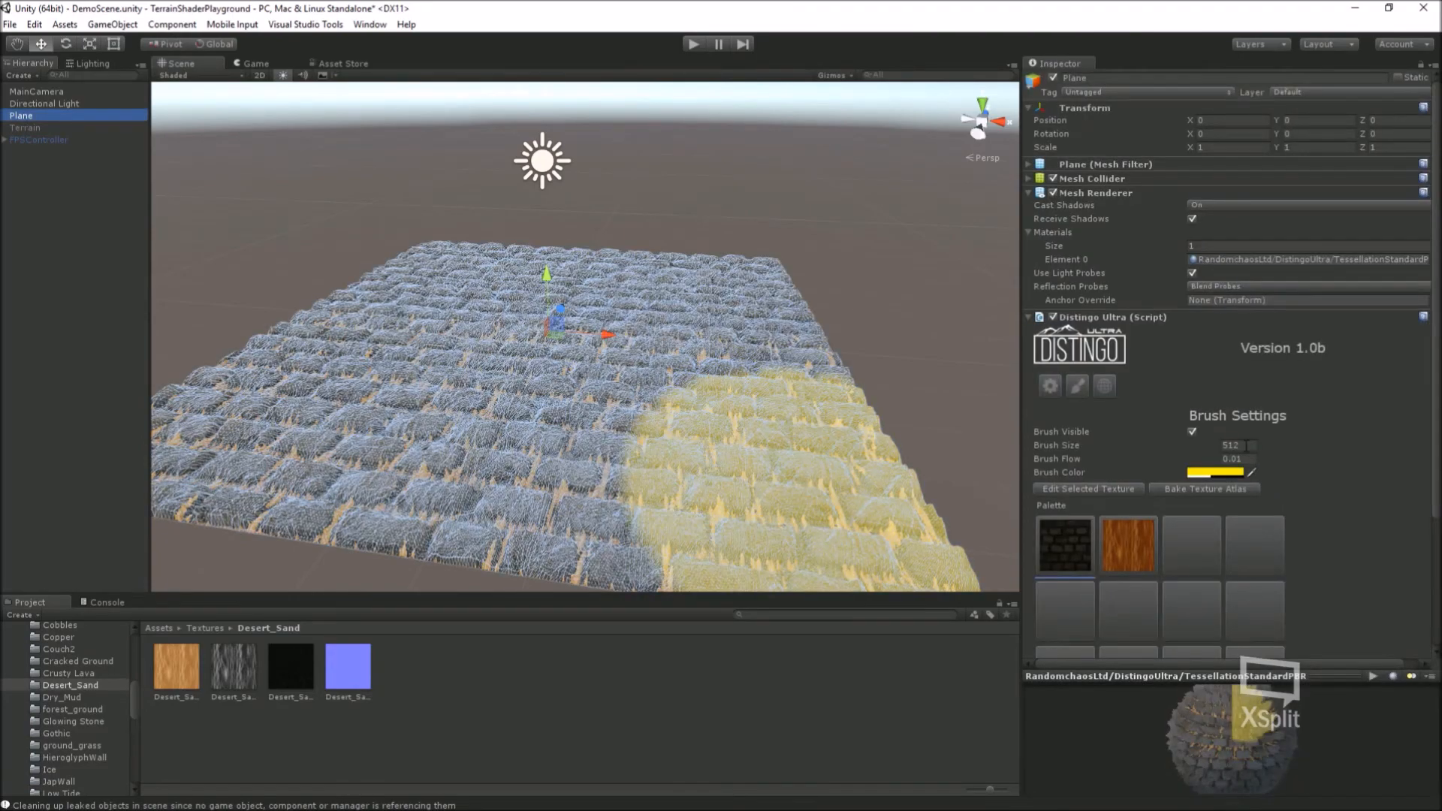
click(1237, 445)
text(128)
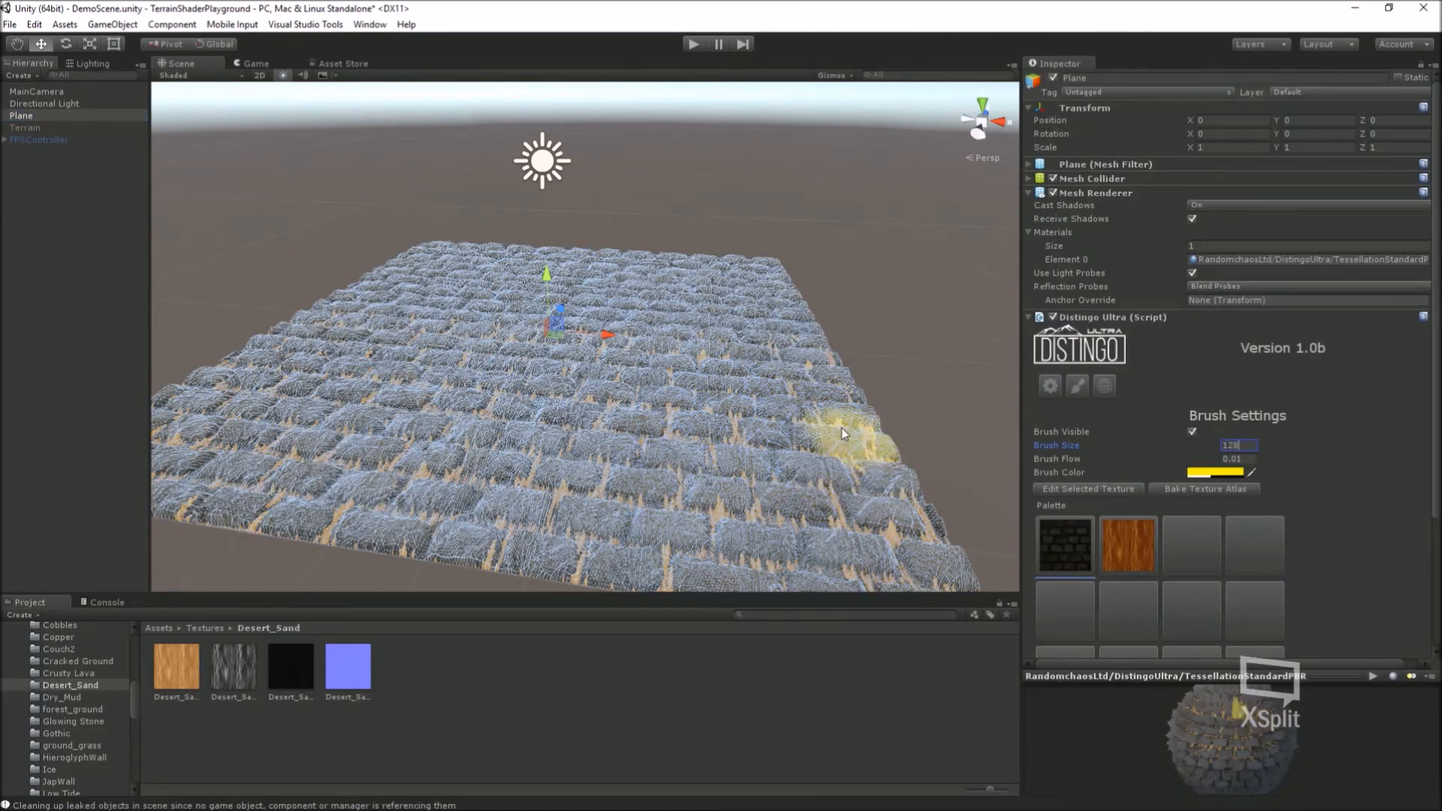
mouse_move(826, 372)
alt+mouse_down()
mouse_move(566, 501)
mouse_move(583, 428)
mouse_move(601, 481)
alt+mouse_up()
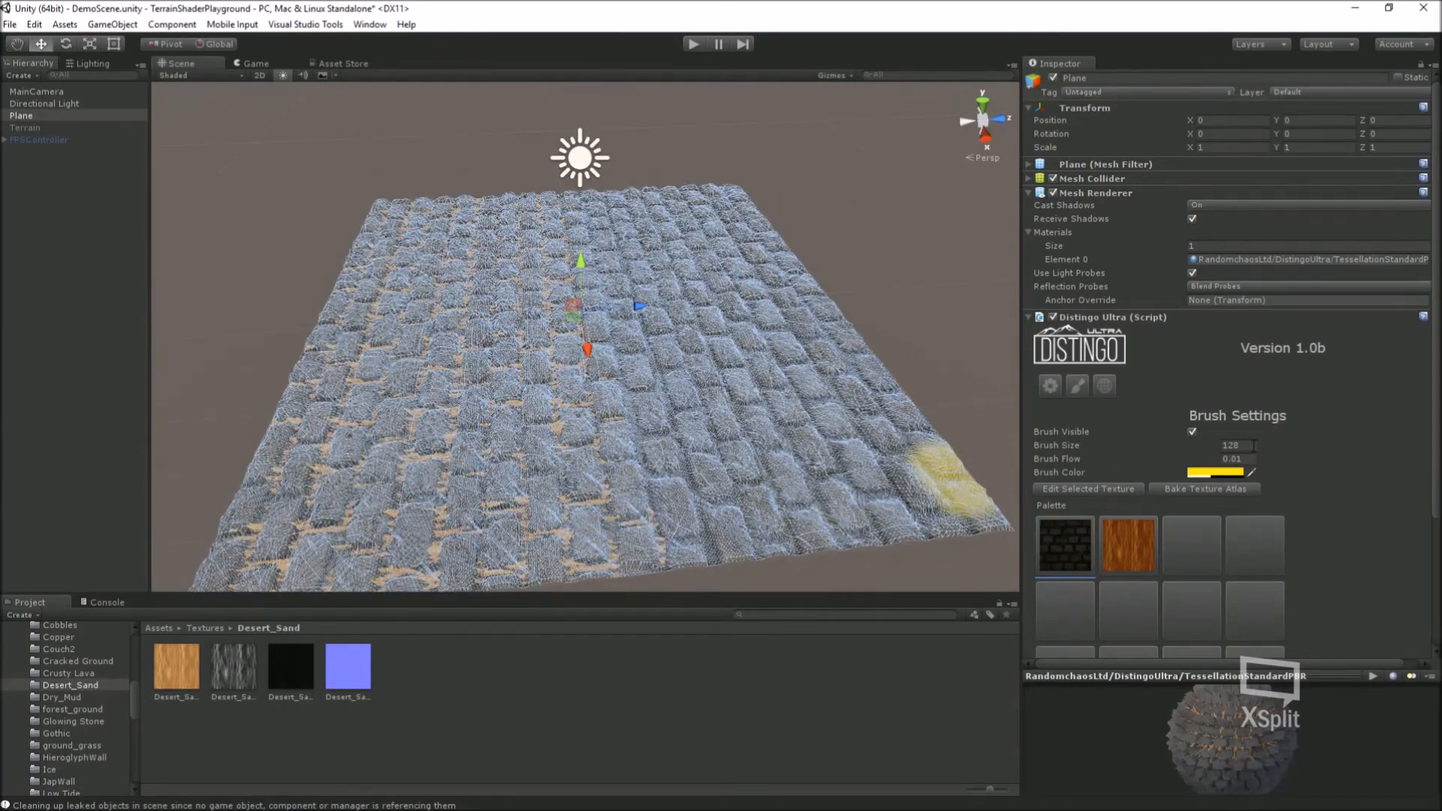
Step: Set the Brush Size to 256 and paint with the brick texture over the sand-seamed half of the plane
text(256)
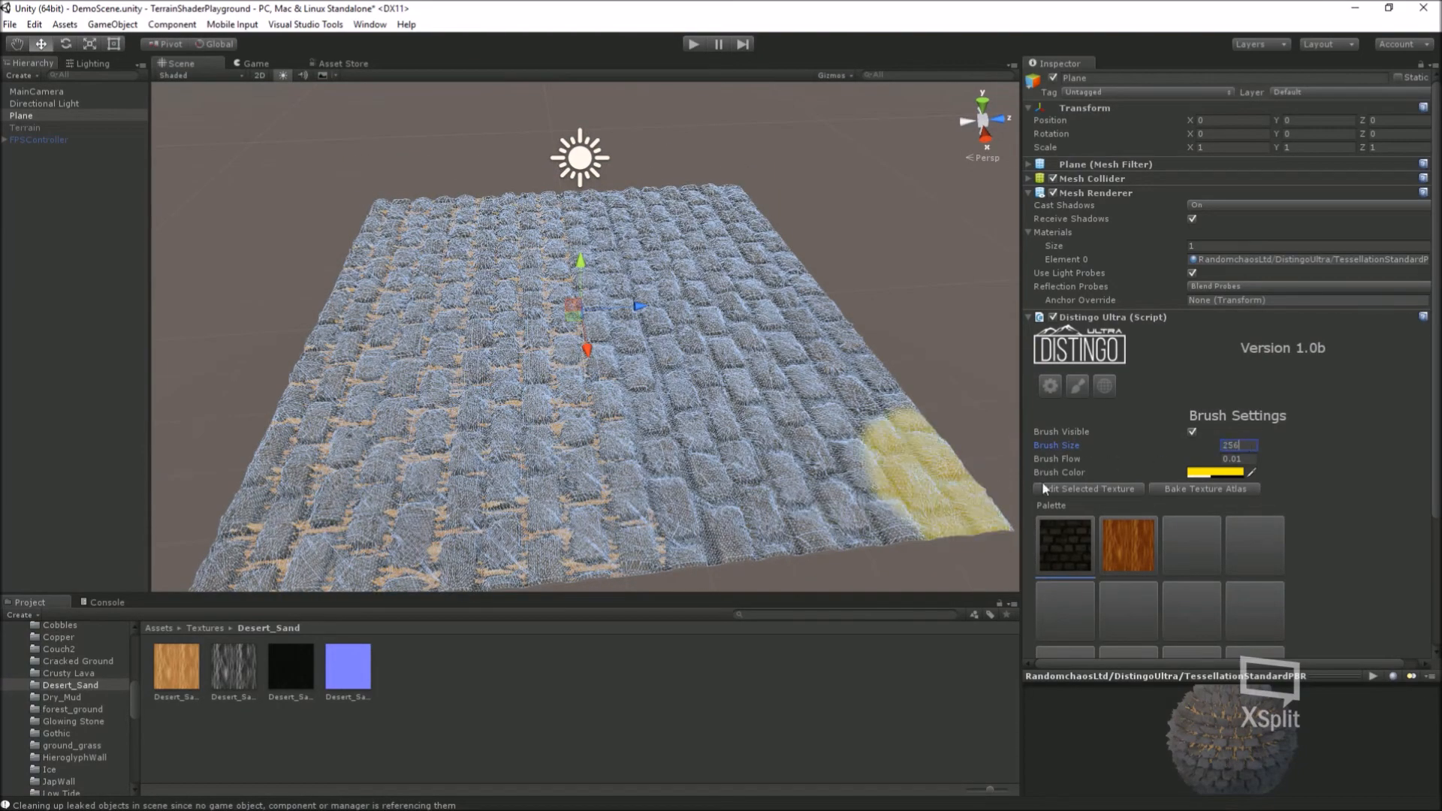
mouse_move(583, 554)
mouse_down()
mouse_move(594, 516)
mouse_move(478, 548)
mouse_move(567, 557)
mouse_move(560, 458)
mouse_move(508, 457)
mouse_move(340, 542)
mouse_move(267, 550)
mouse_move(212, 580)
mouse_move(394, 571)
mouse_move(498, 524)
mouse_move(521, 408)
mouse_move(543, 394)
mouse_move(566, 515)
mouse_move(515, 403)
mouse_move(402, 460)
mouse_move(301, 465)
mouse_move(293, 493)
mouse_move(241, 516)
mouse_move(232, 538)
mouse_move(331, 515)
mouse_move(301, 500)
mouse_move(360, 444)
mouse_move(363, 421)
mouse_move(327, 399)
mouse_move(278, 448)
mouse_move(211, 561)
mouse_move(370, 258)
mouse_up()
mouse_move(375, 316)
mouse_down()
mouse_move(387, 347)
mouse_move(517, 455)
mouse_up()
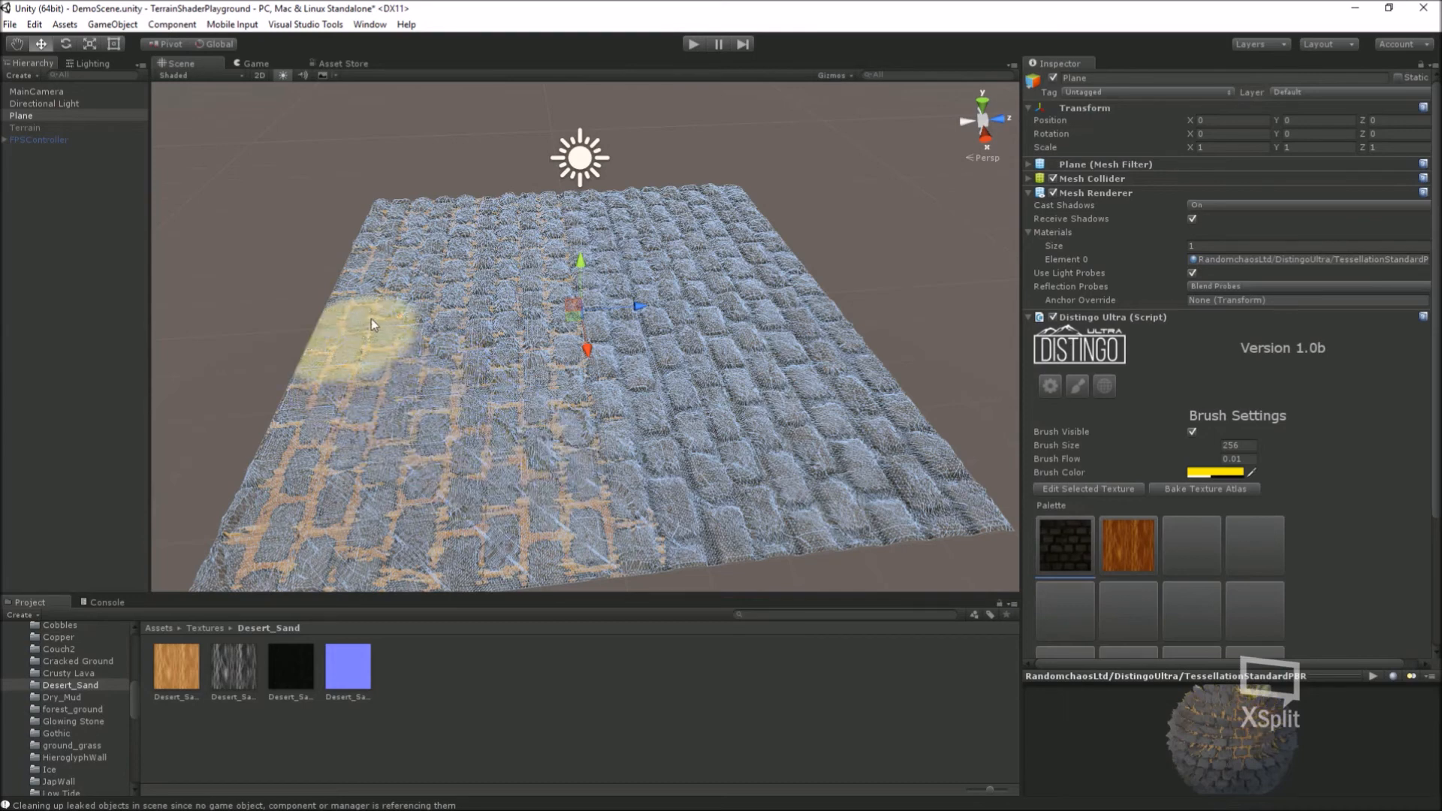
Step: Deselect the plane and examine the blend between brick and sand from several angles
click(912, 341)
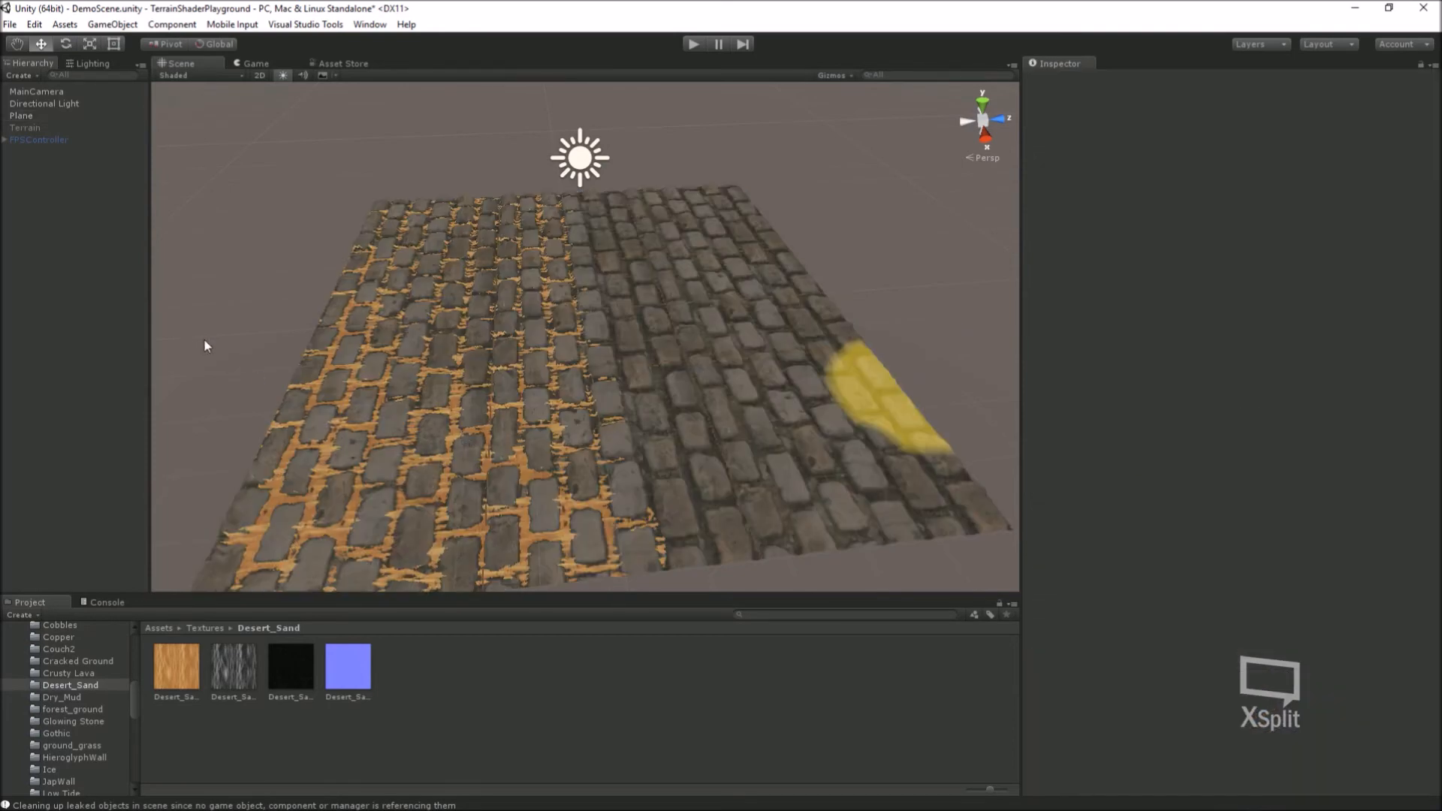
alt+drag(229, 336, 680, 488)
alt+drag(541, 451, 608, 503)
alt+drag(766, 501, 248, 480)
alt+drag(923, 469, 547, 458)
alt+right_drag(548, 459, 607, 485)
alt+drag(609, 489, 657, 428)
alt+drag(803, 397, 714, 452)
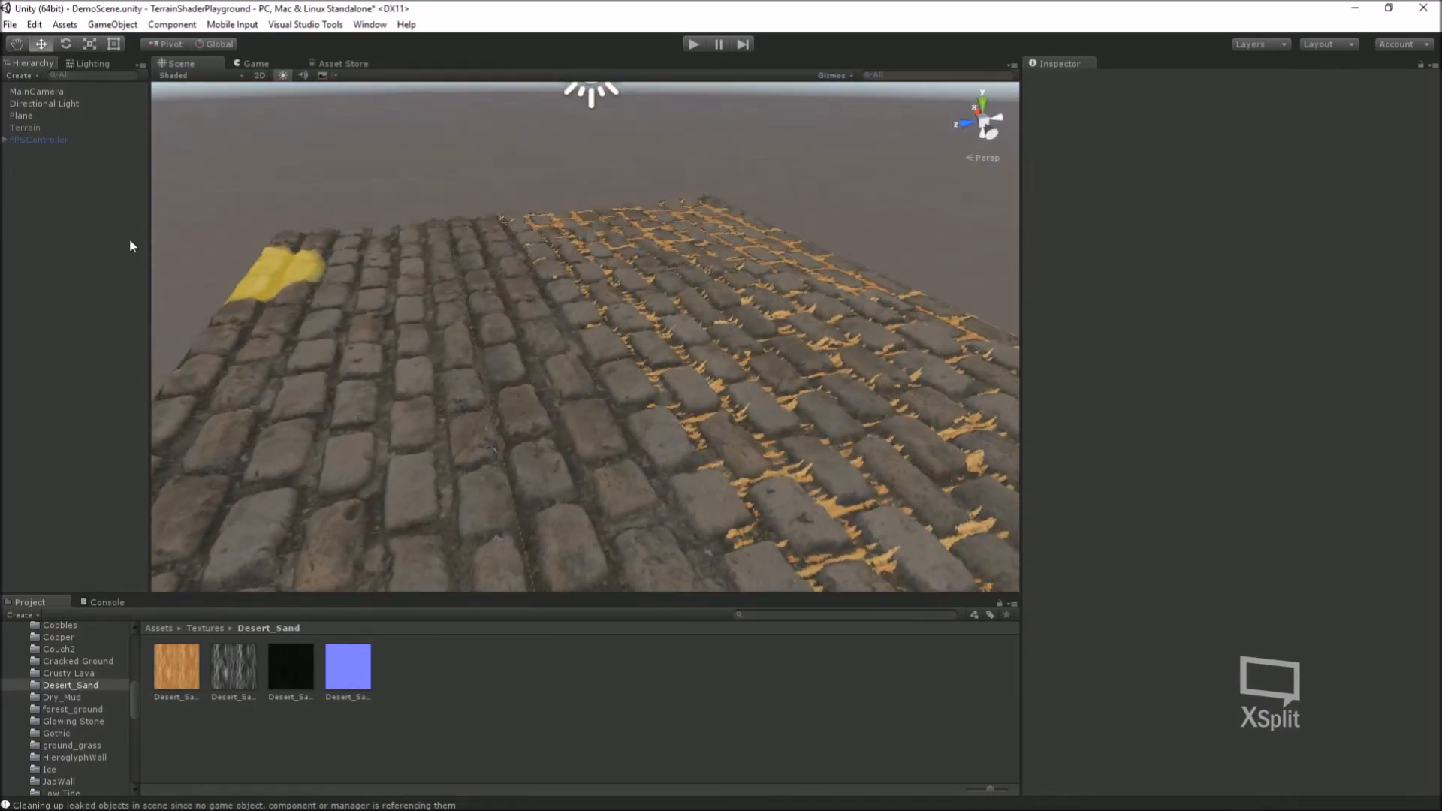
Step: Reselect the plane, set Brush Flow to 1 and paint the sand texture along the near edge of the plain brick area
double_click(26, 114)
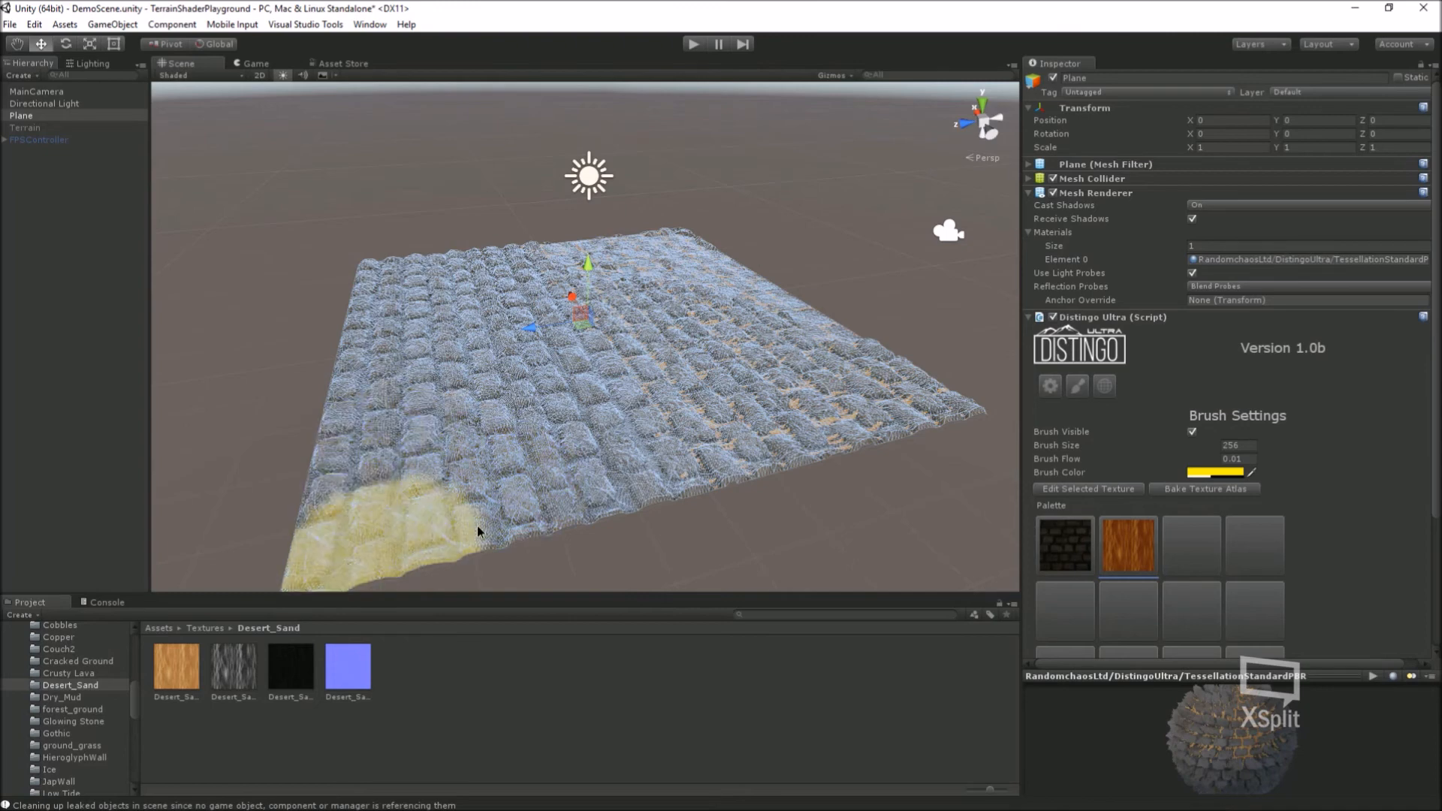
click(1238, 459)
text(1)
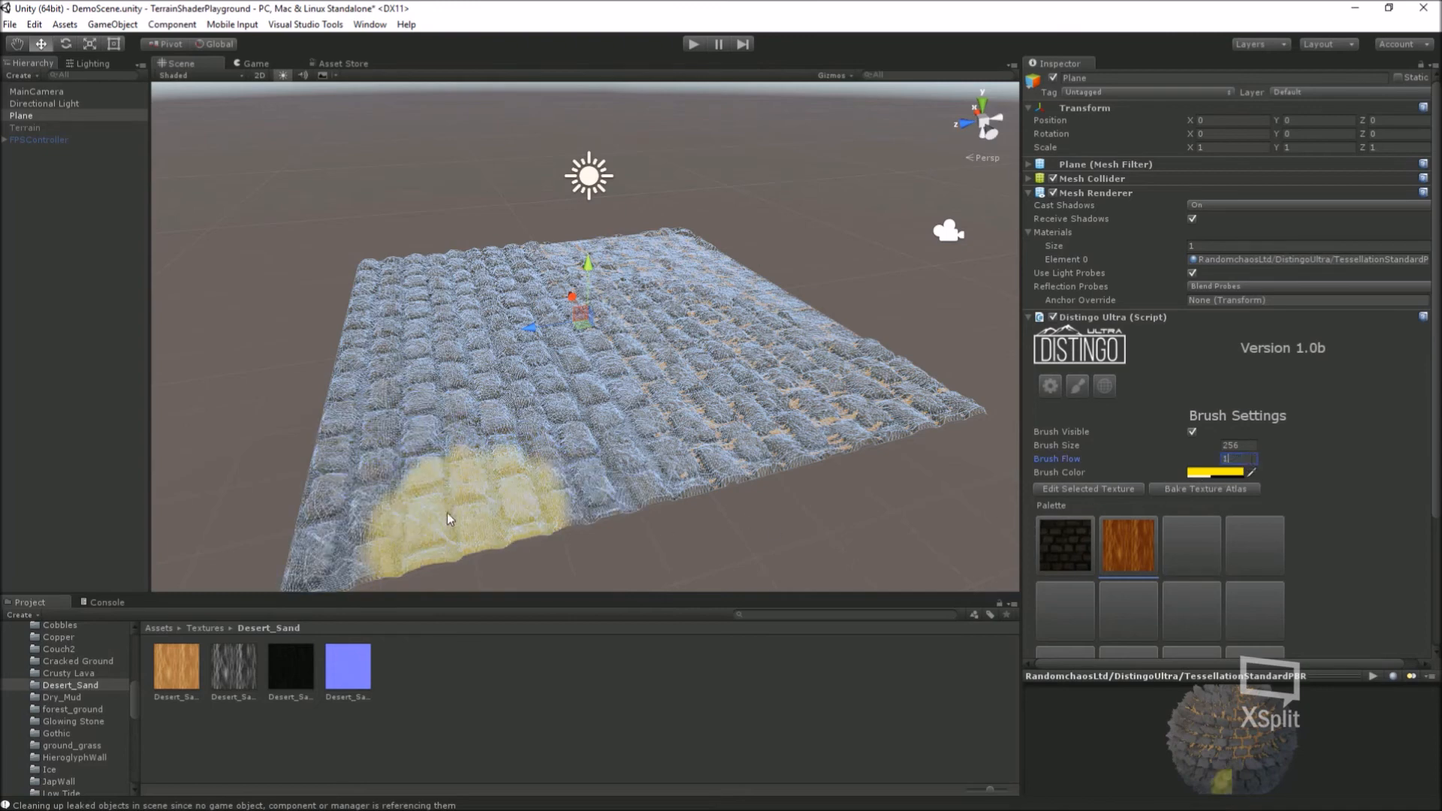
drag(363, 492, 336, 545)
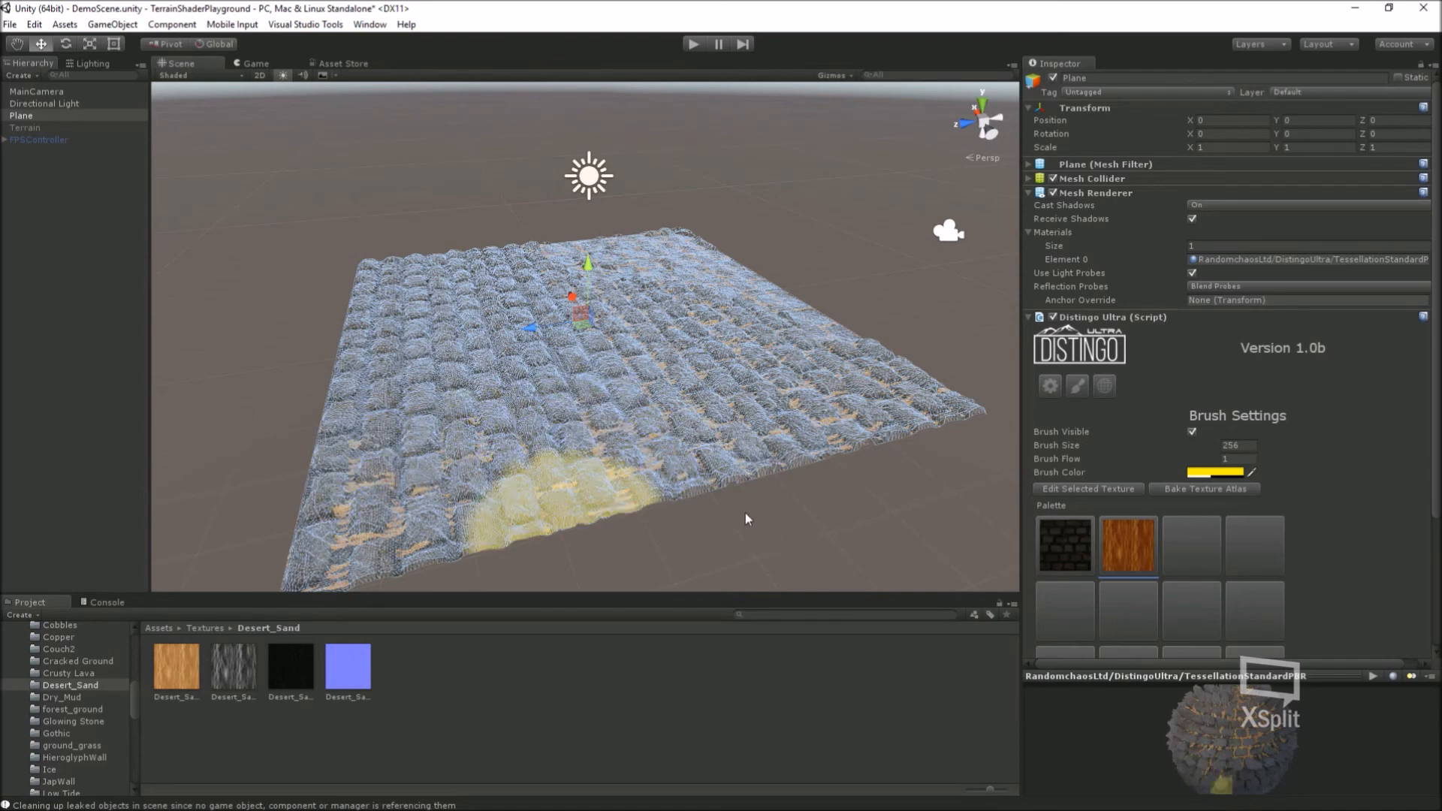
Step: Check the painted sand on the deselected plane, then preview the scene in Play mode and stop it
click(48, 127)
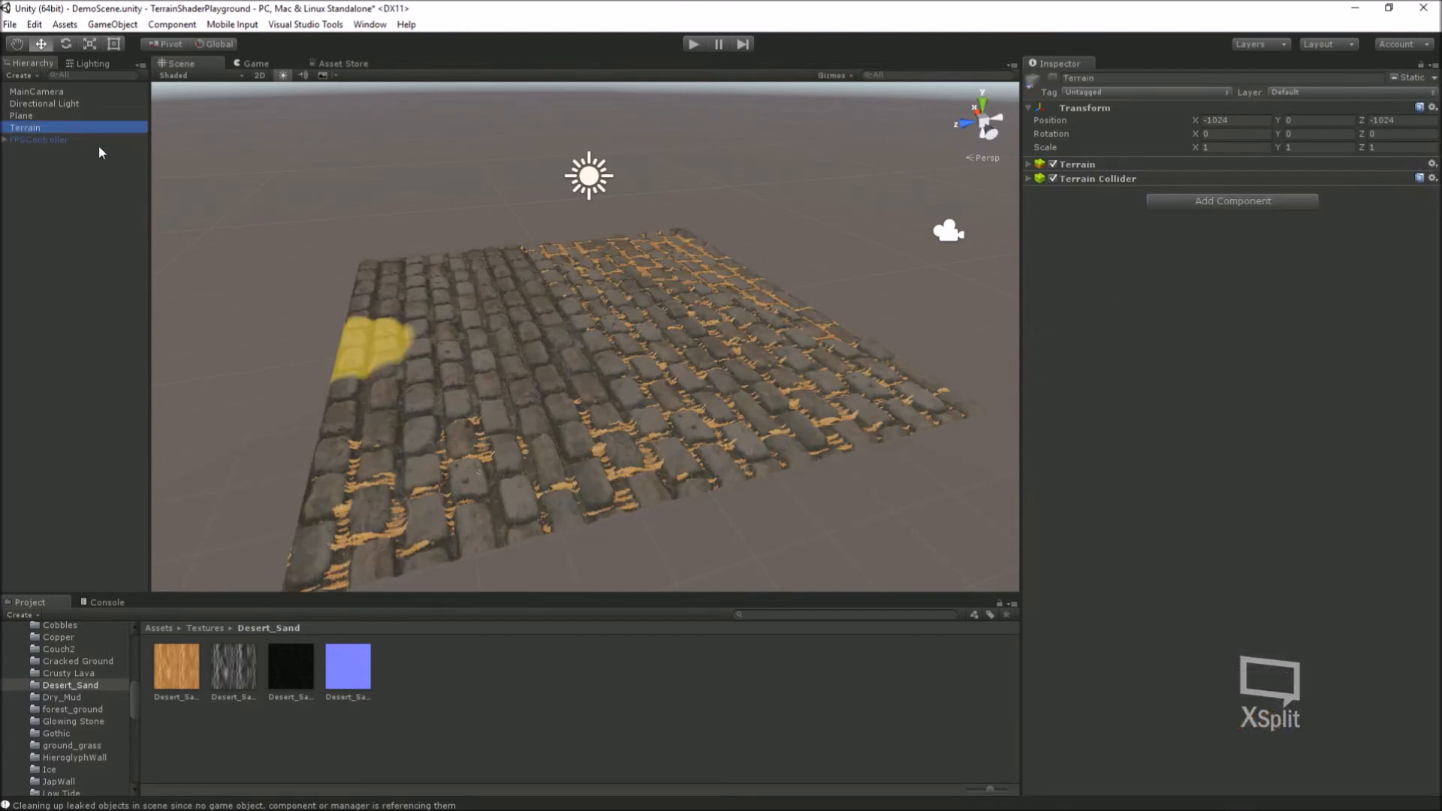
click(29, 116)
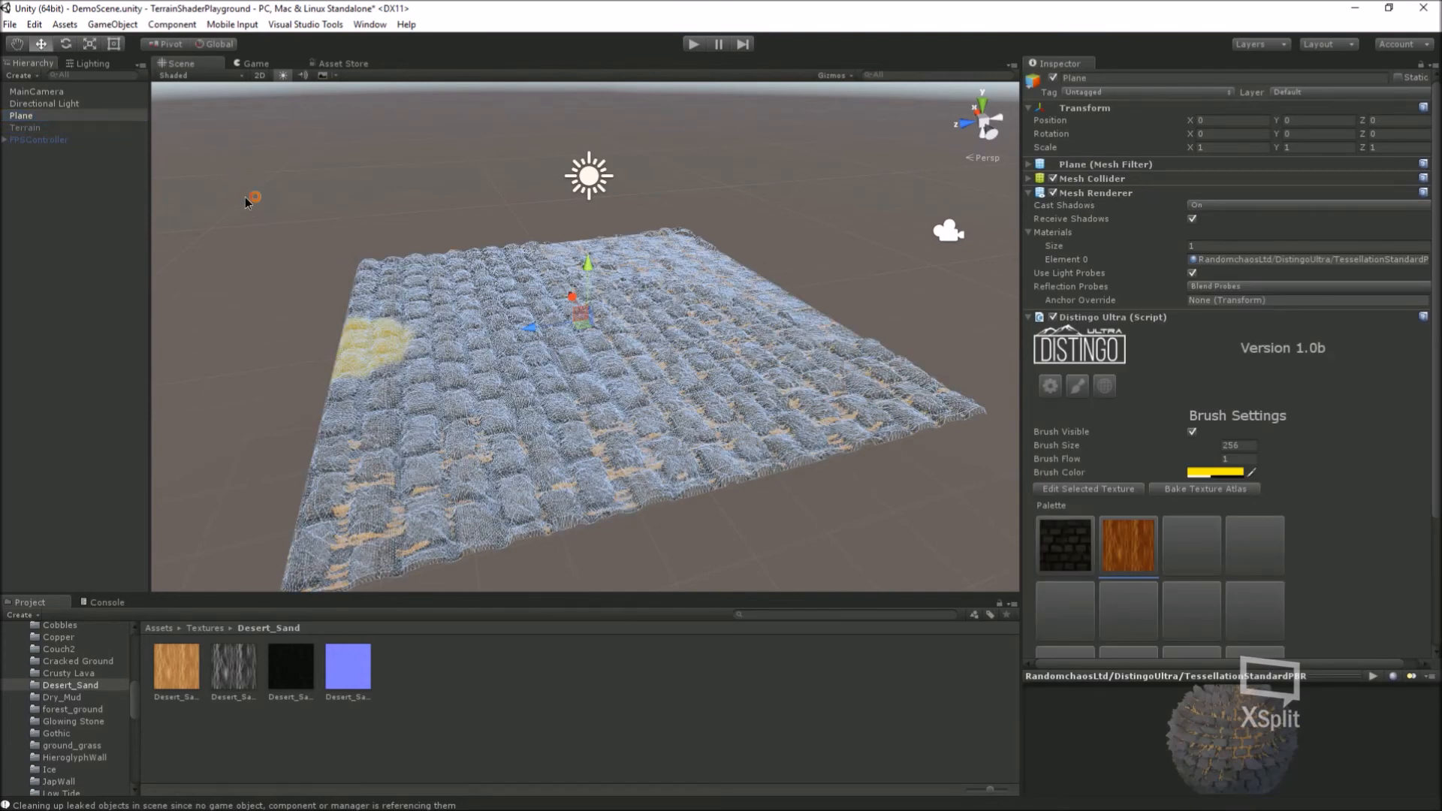
click(246, 198)
drag(278, 180, 396, 432)
click(693, 44)
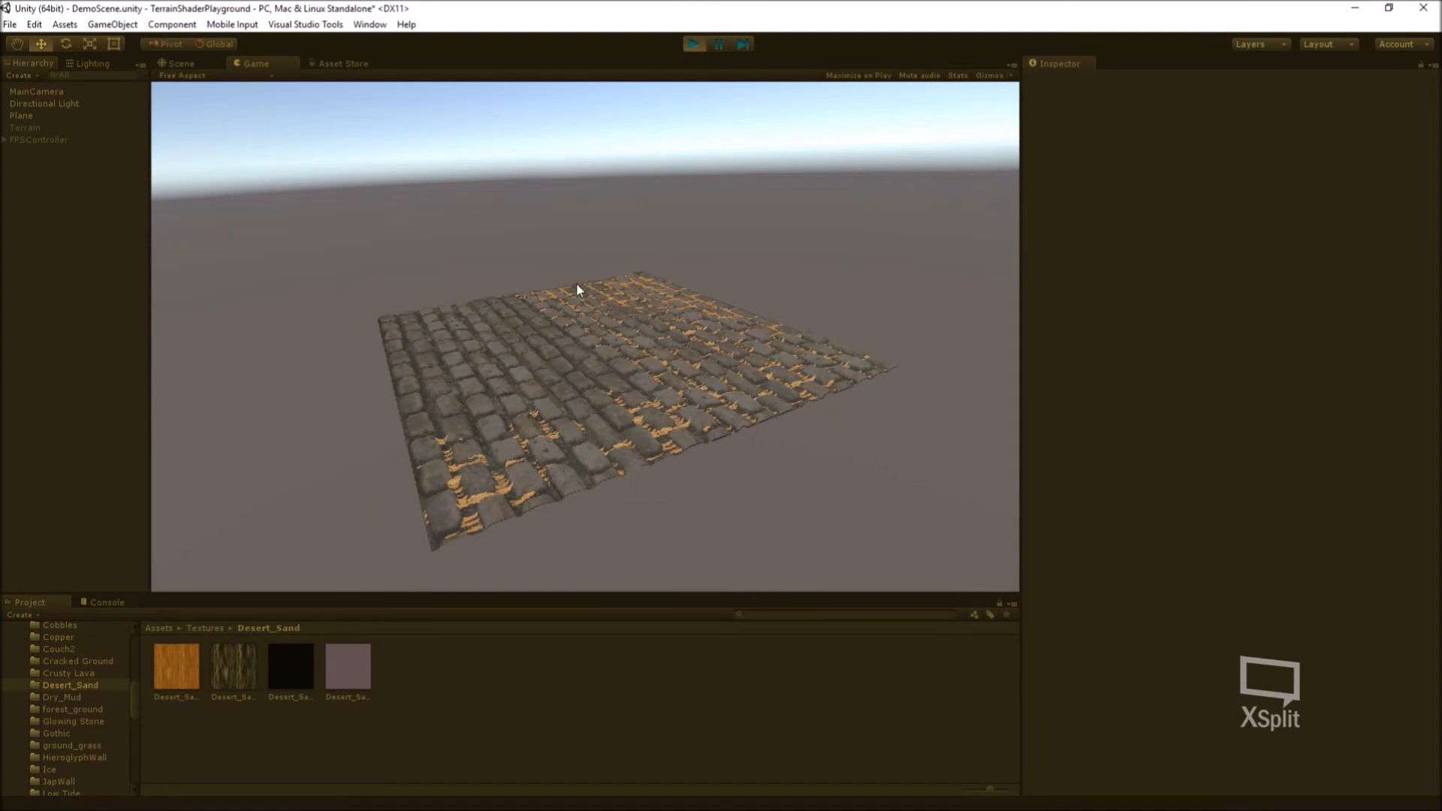
click(32, 116)
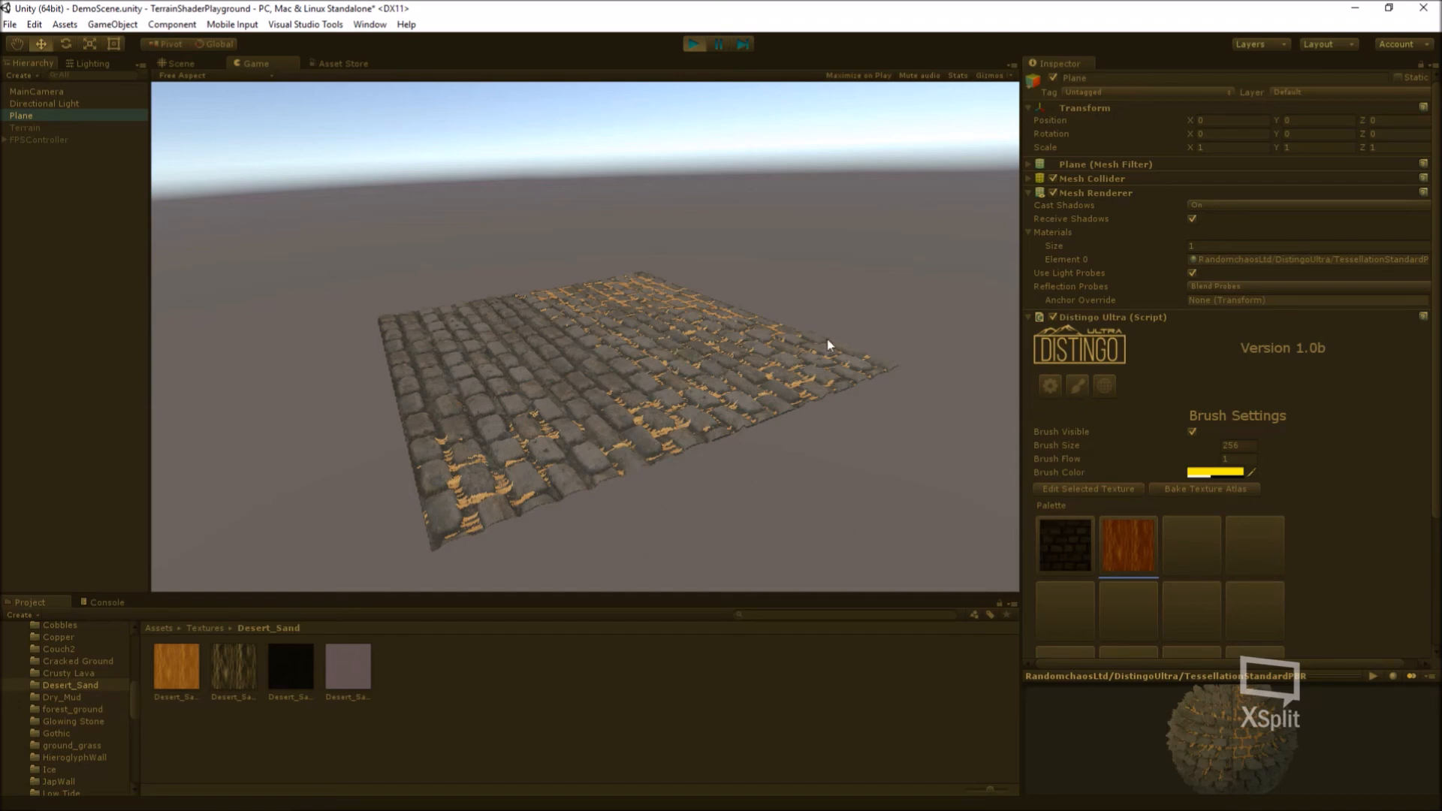
click(694, 44)
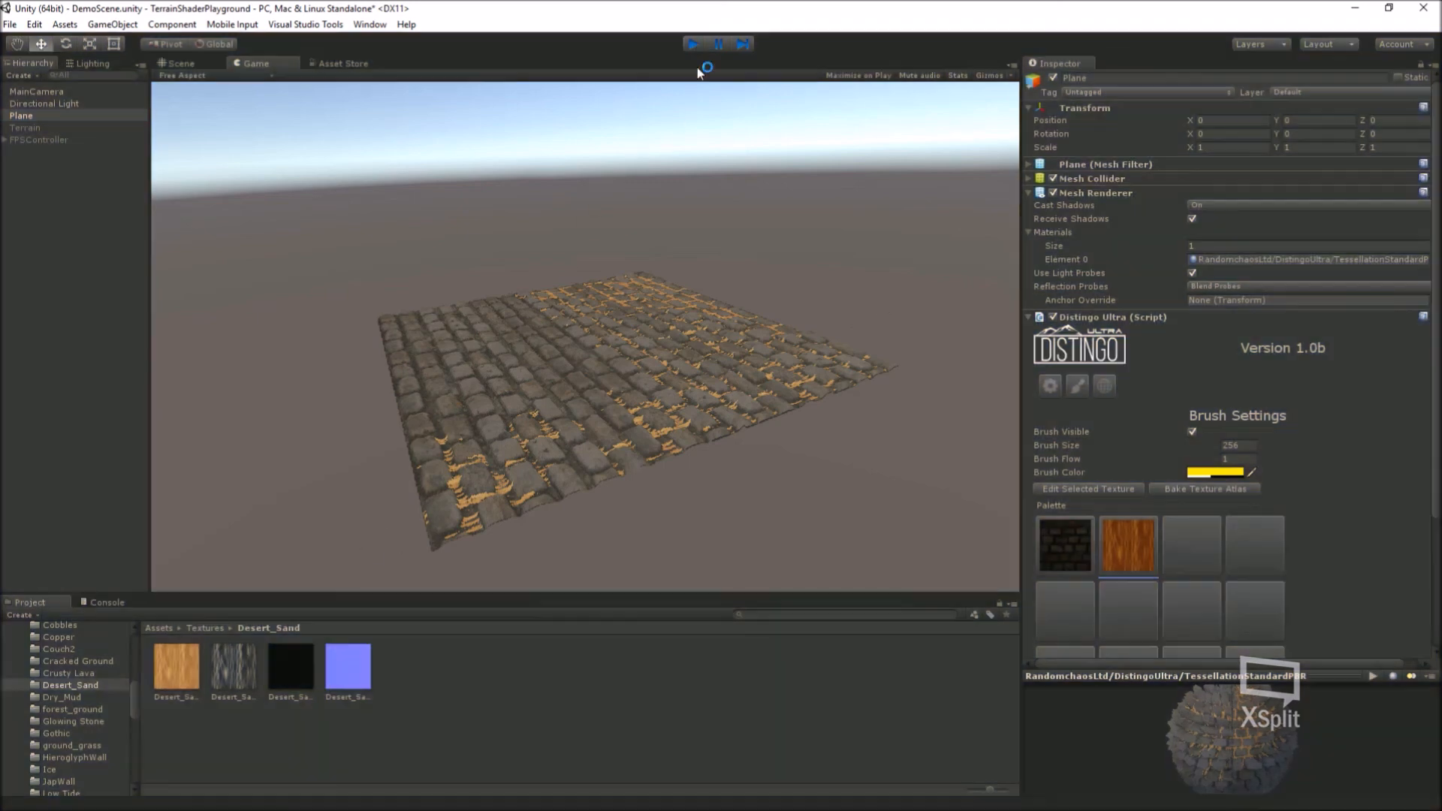
Step: Hide the plane's Brush Settings and display its Atlas Settings
scroll(781, 290, up, 3)
scroll(782, 288, down, 6)
alt+drag(853, 270, 731, 354)
scroll(732, 360, down, 8)
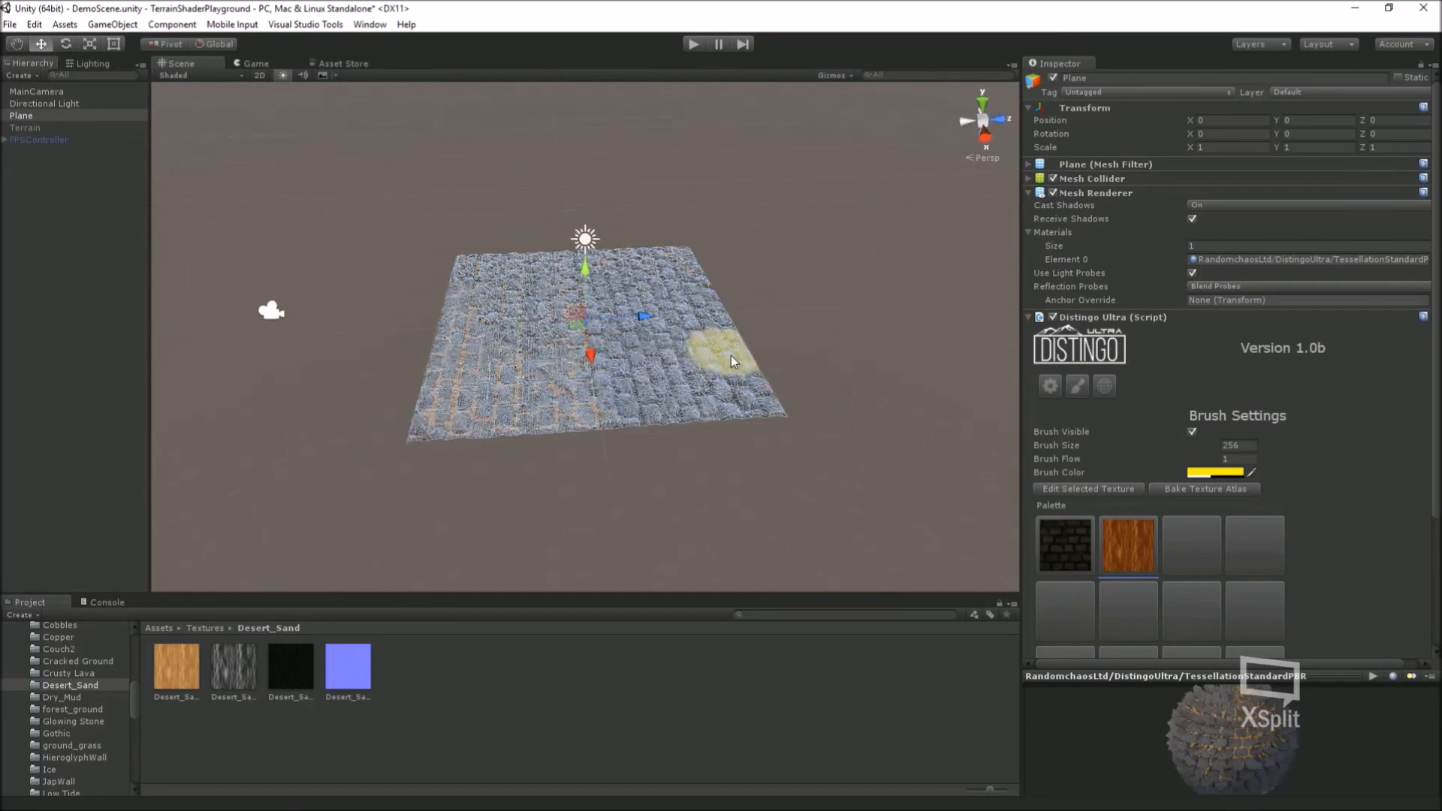
scroll(732, 368, up, 6)
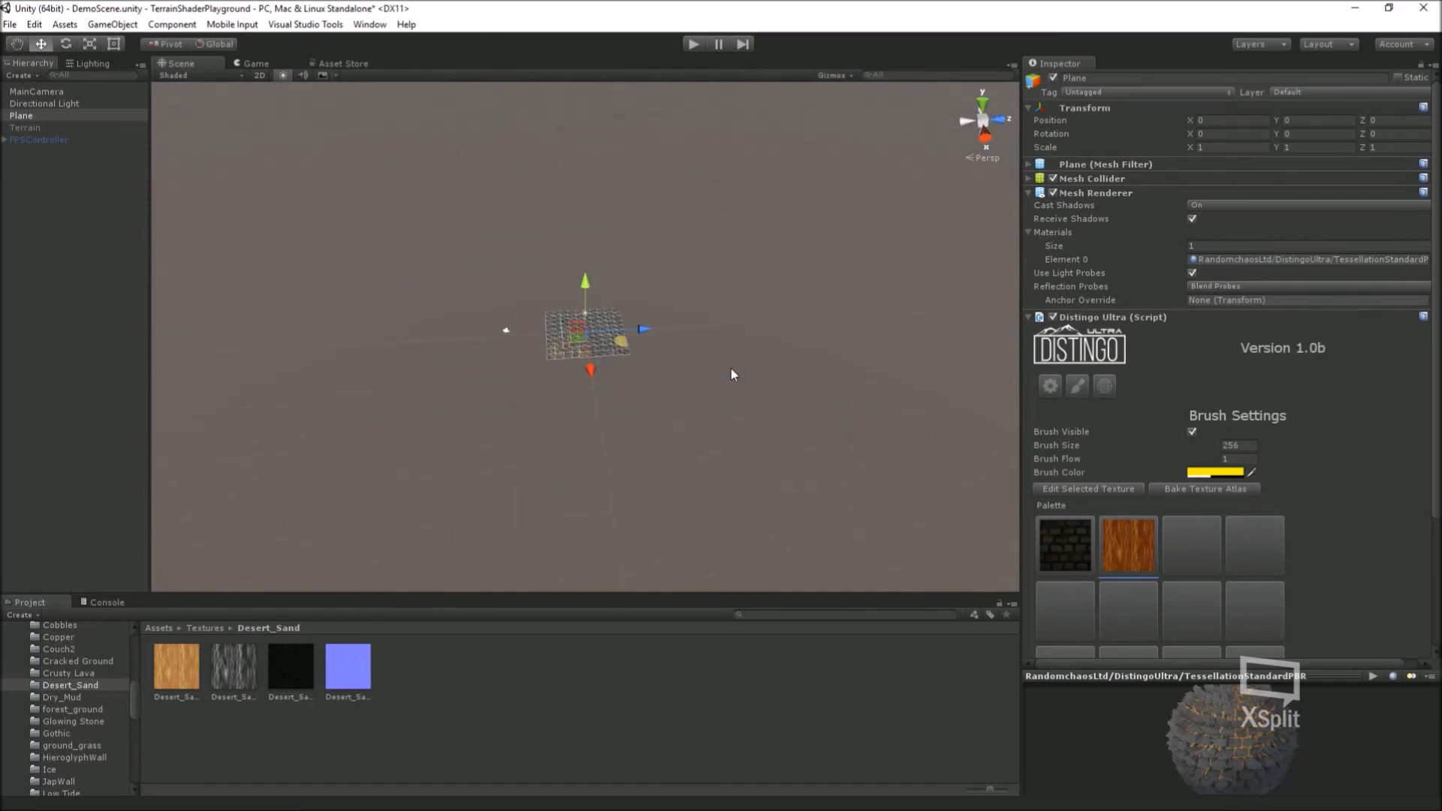
scroll(782, 368, up, 2)
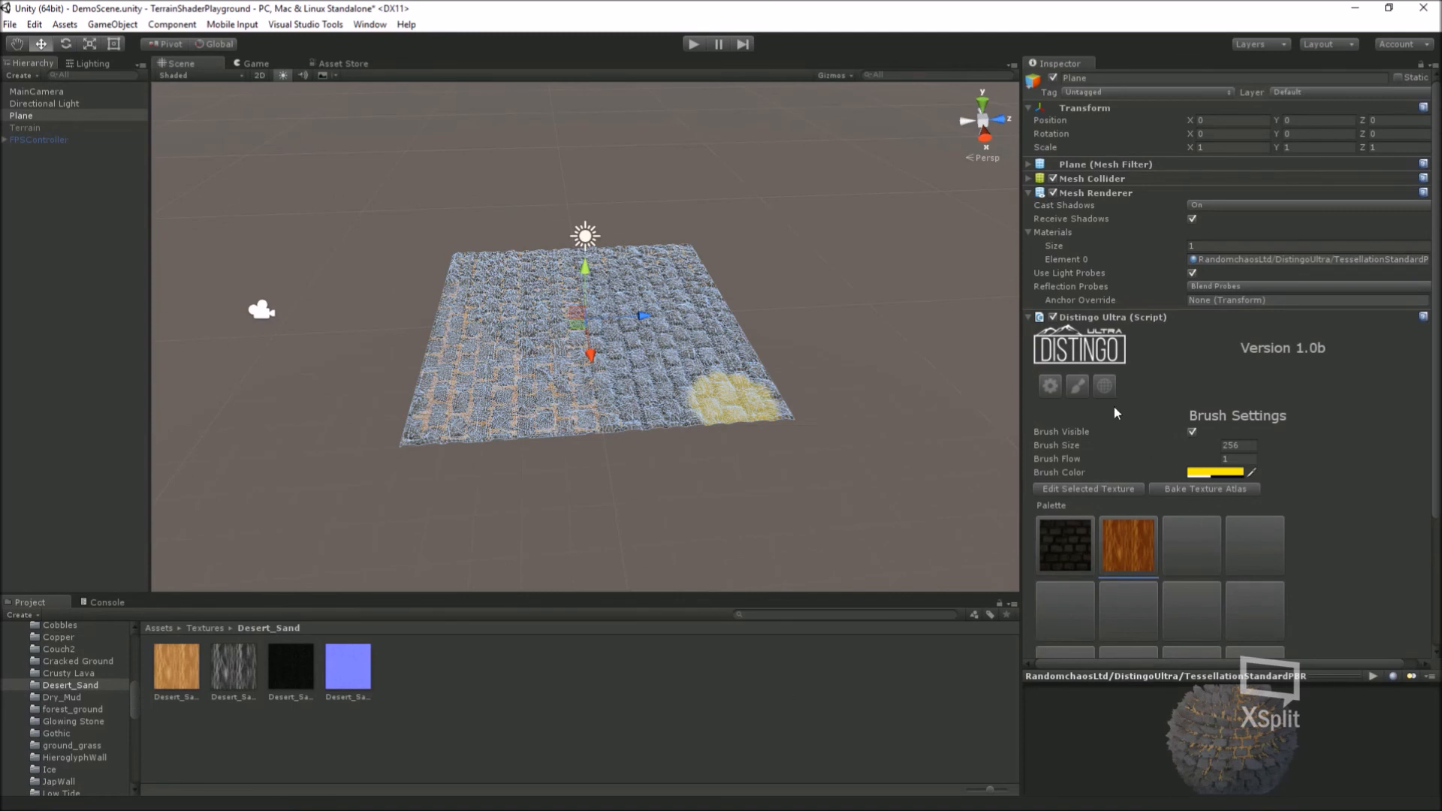
click(1076, 386)
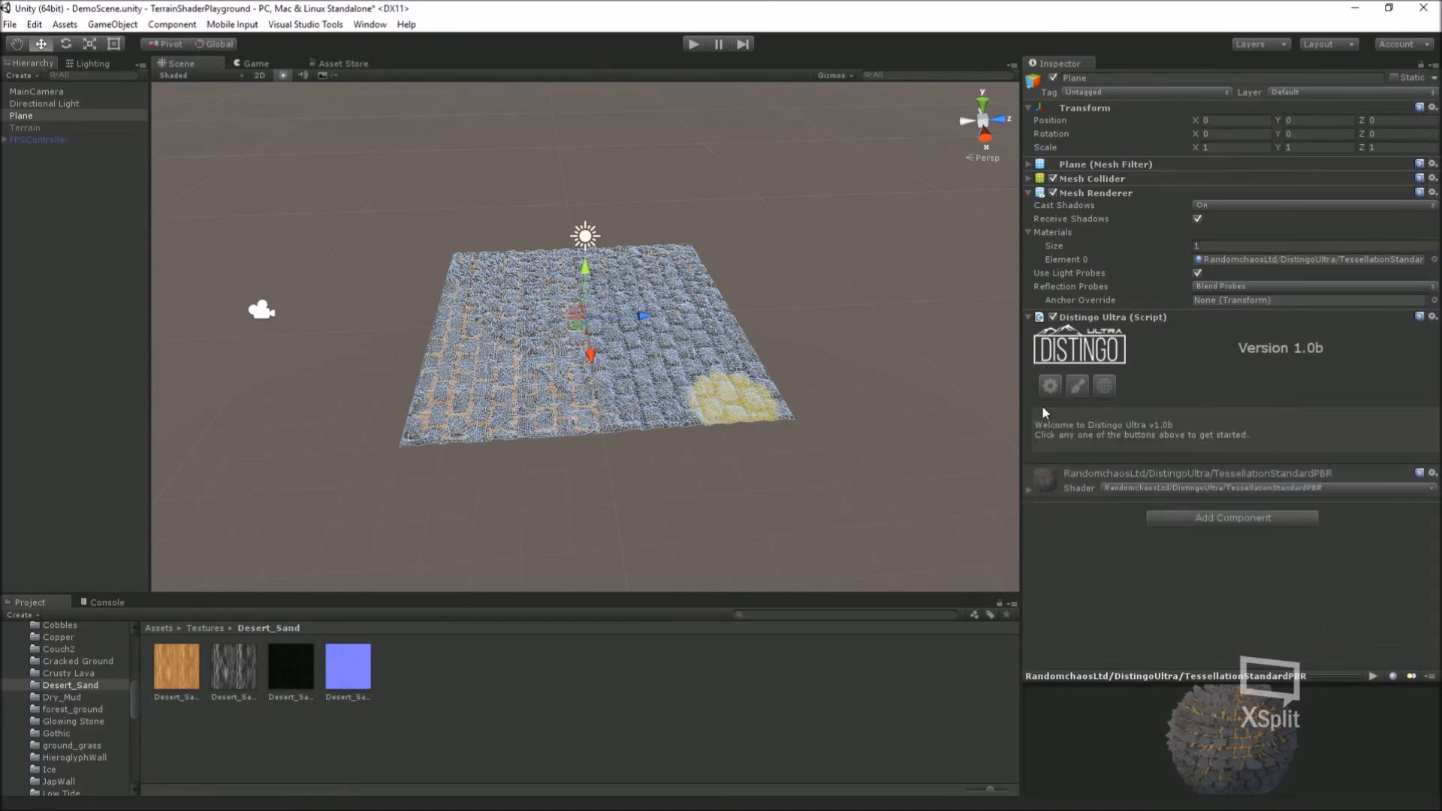
click(1103, 385)
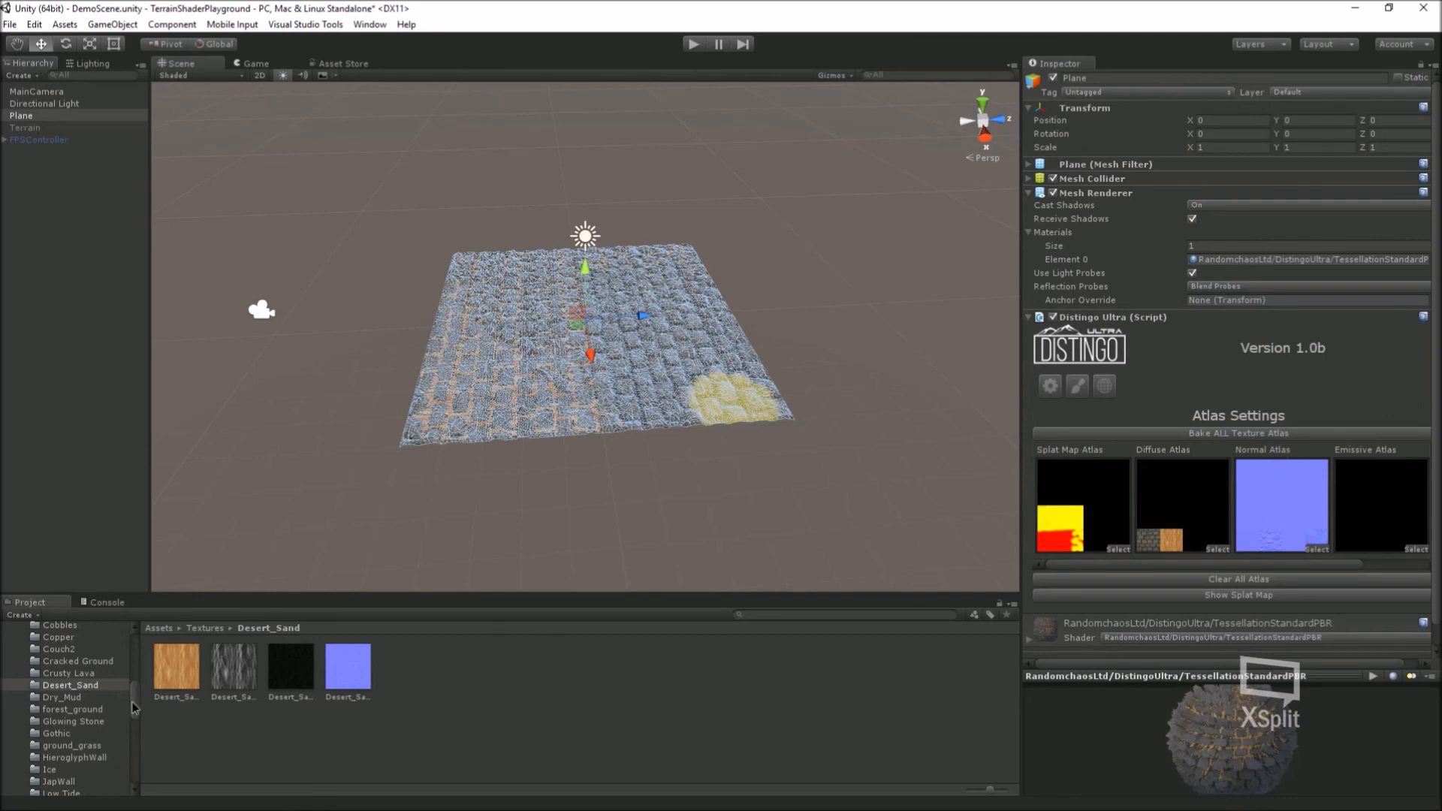
Step: Browse the Distingo Ultra asset folder and its Resources subfolder, then collapse the folder tree
drag(132, 702, 123, 660)
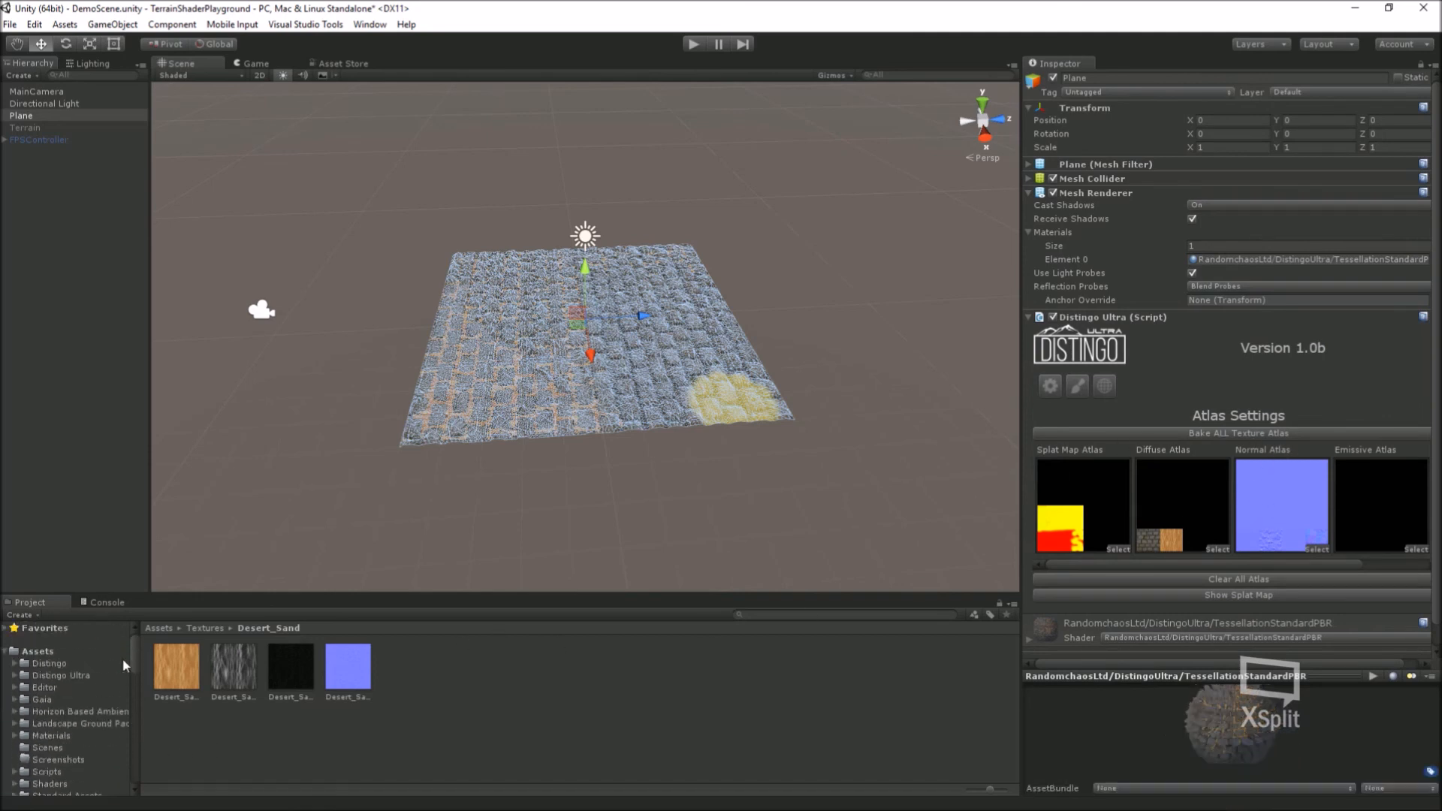
click(48, 675)
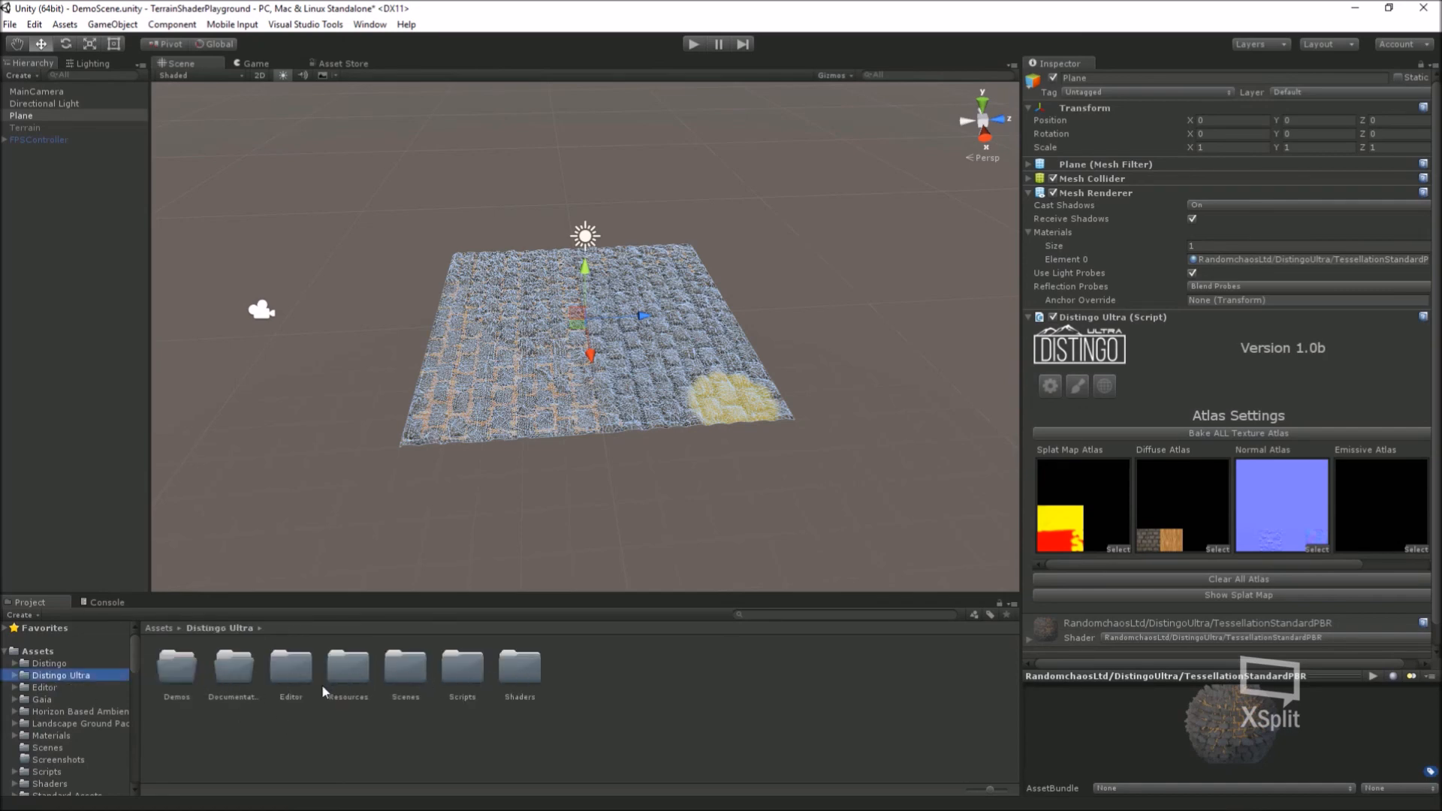
double_click(349, 682)
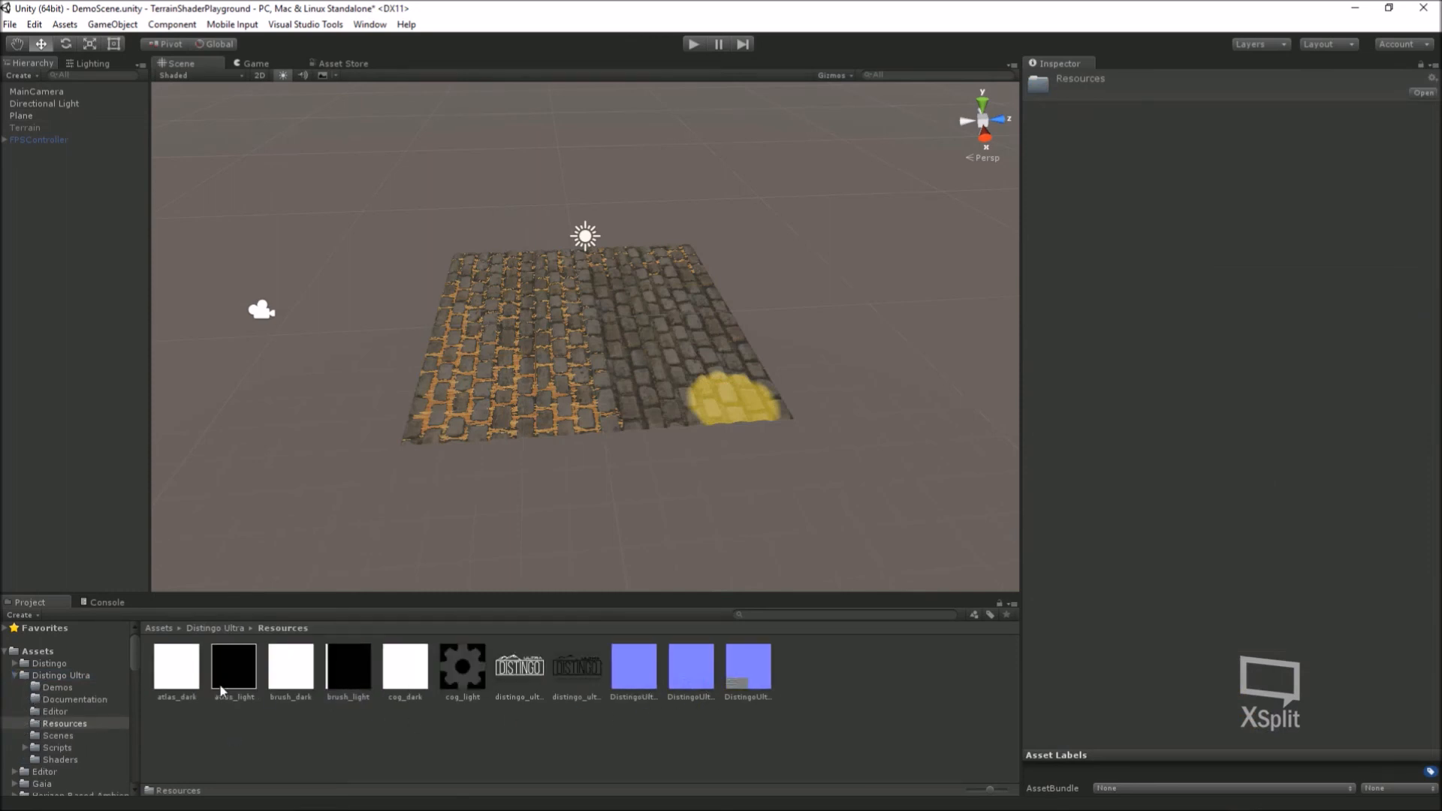
click(56, 674)
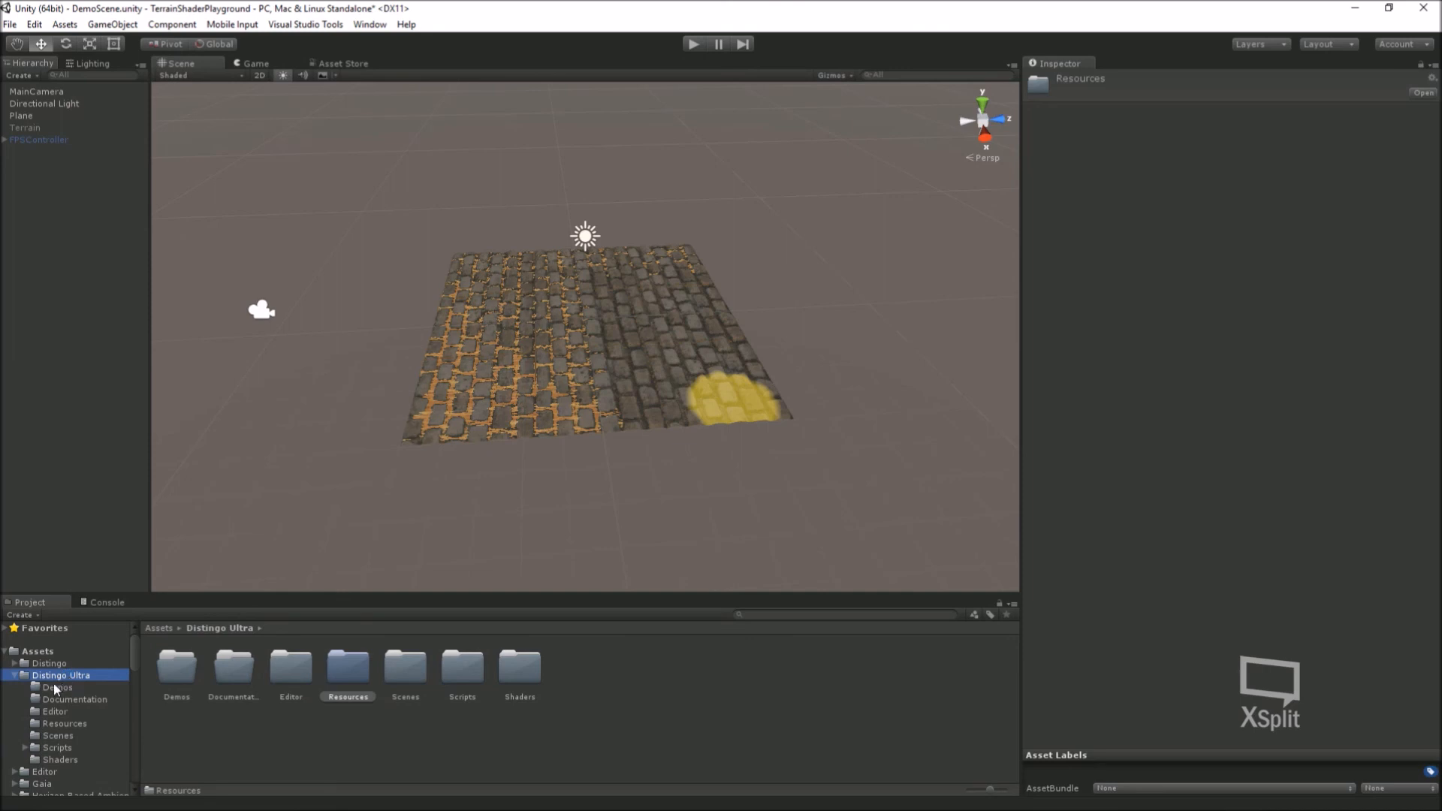
click(16, 676)
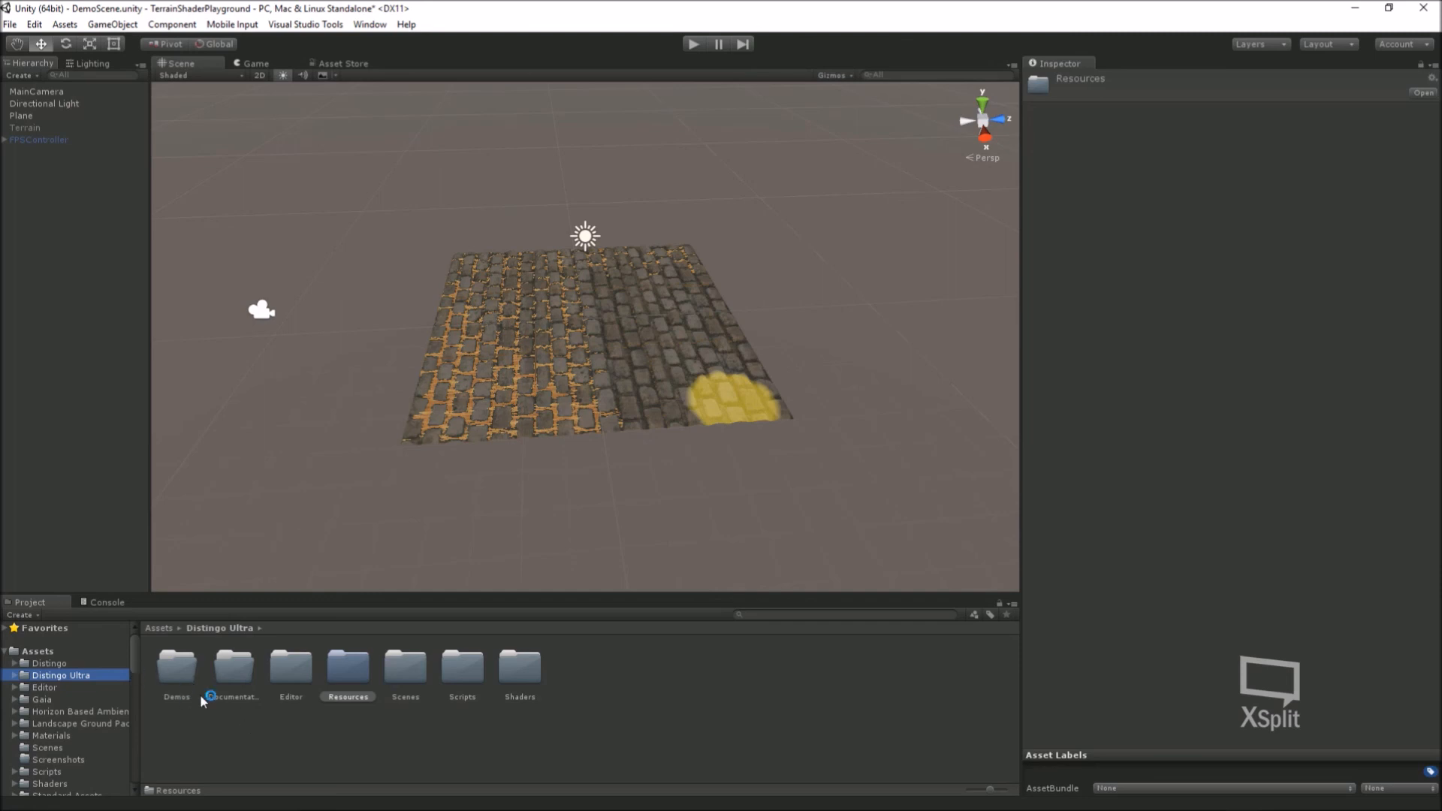
scroll(137, 665, down, 3)
scroll(131, 658, up, 3)
Step: Reselect the plane and display its General Settings alongside the Atlas Settings
click(60, 116)
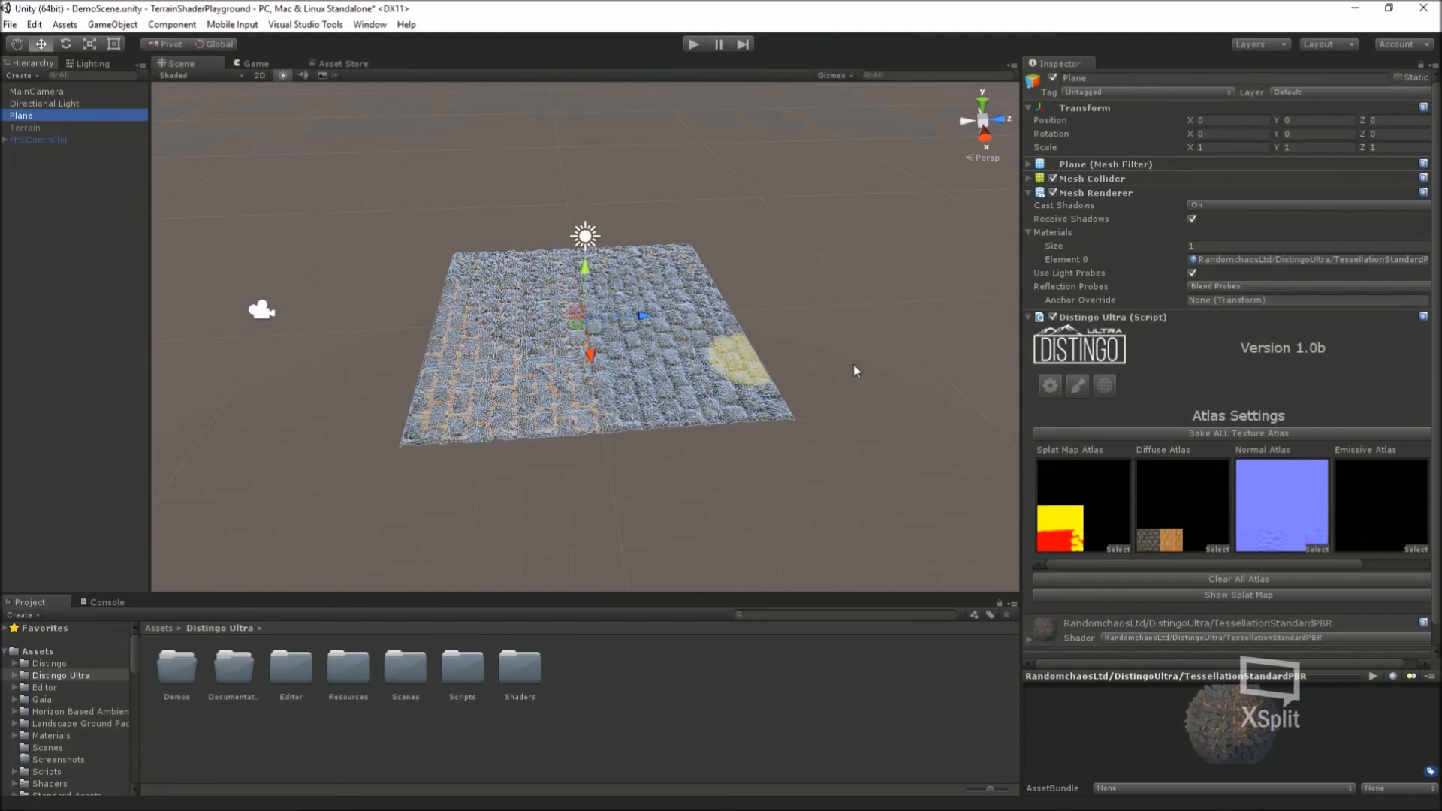
scroll(860, 370, up, 2)
scroll(860, 370, up, 2)
alt+drag(946, 335, 667, 294)
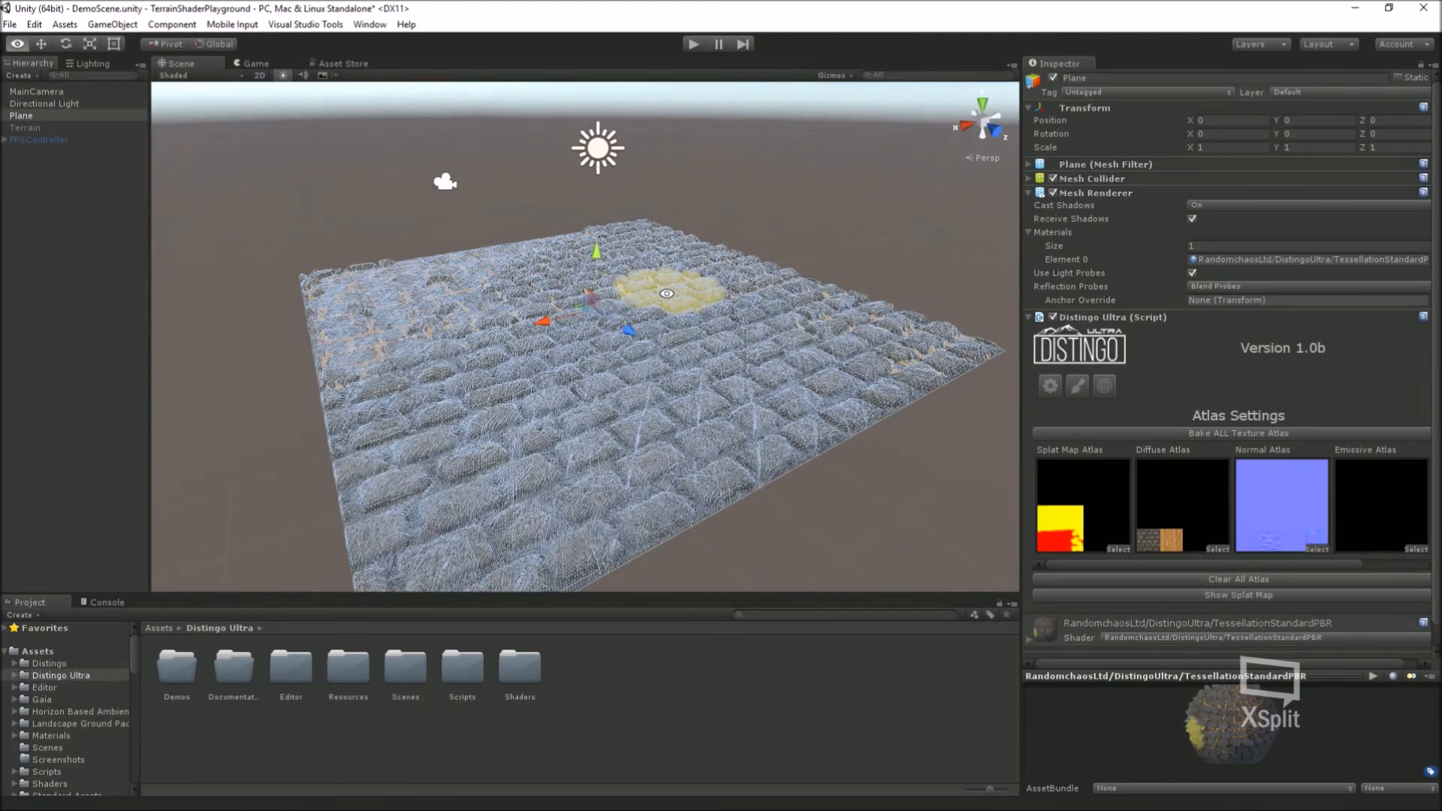
click(1050, 385)
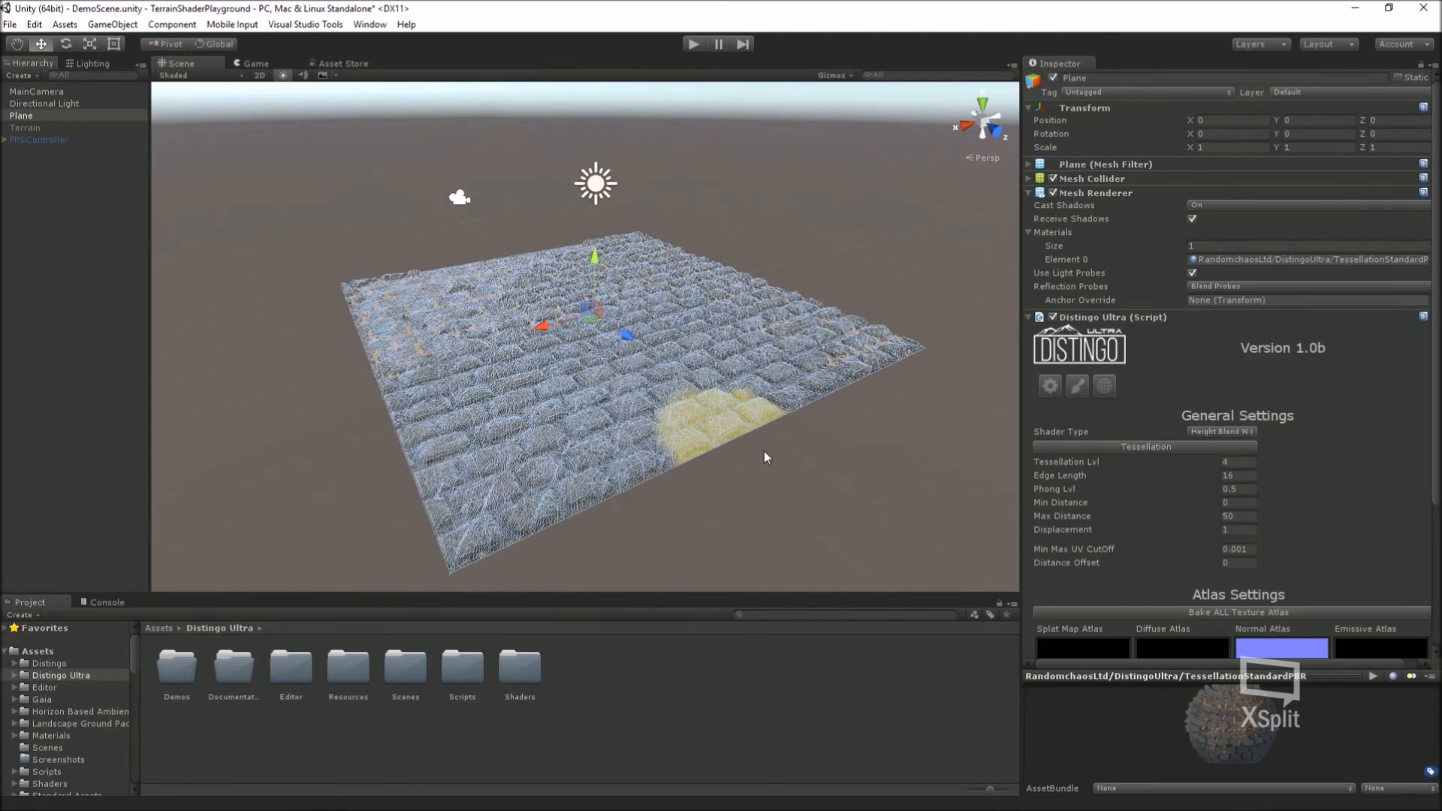
Step: Examine the tessellated bricks close up and from low and high angles
scroll(759, 443, down, 3)
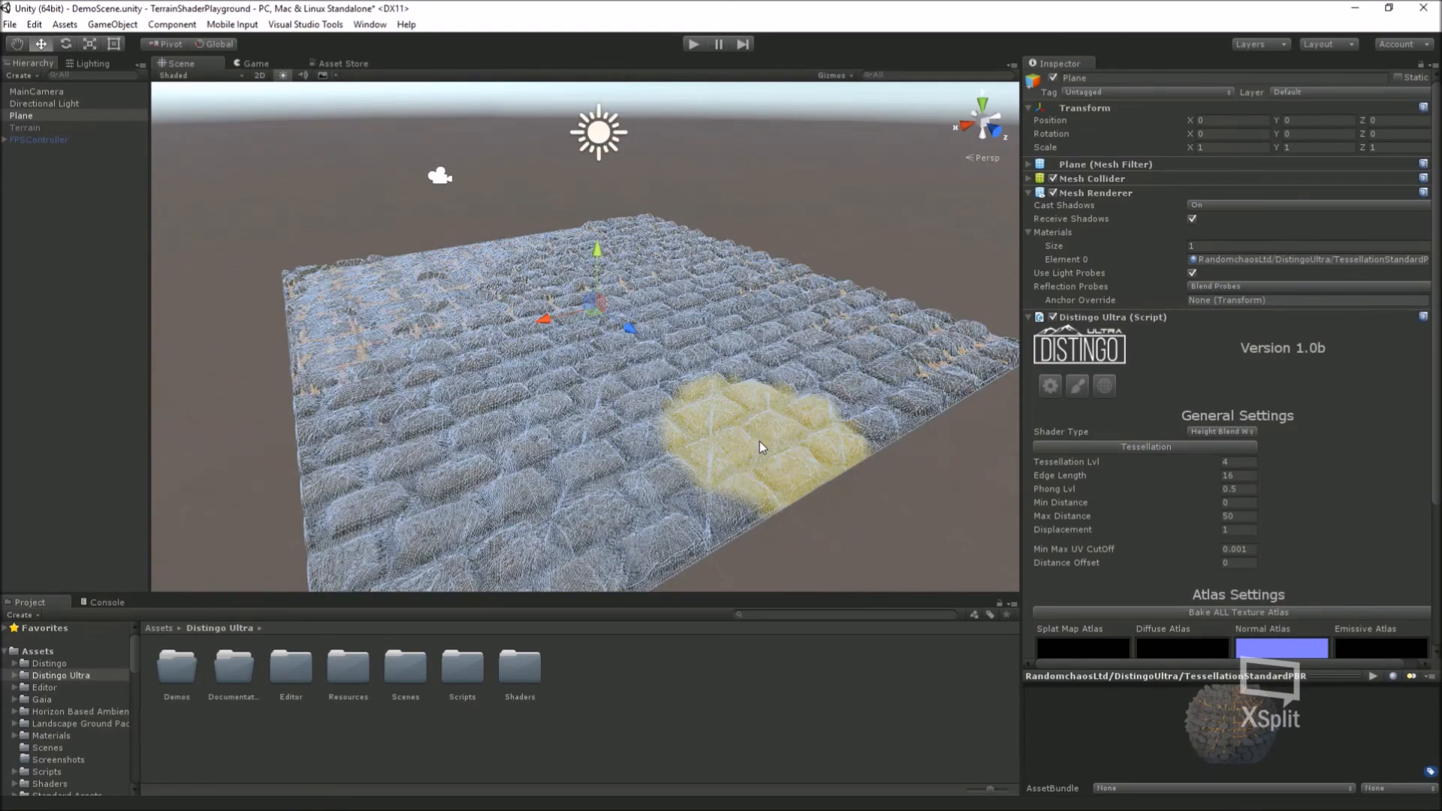
alt+drag(759, 440, 786, 384)
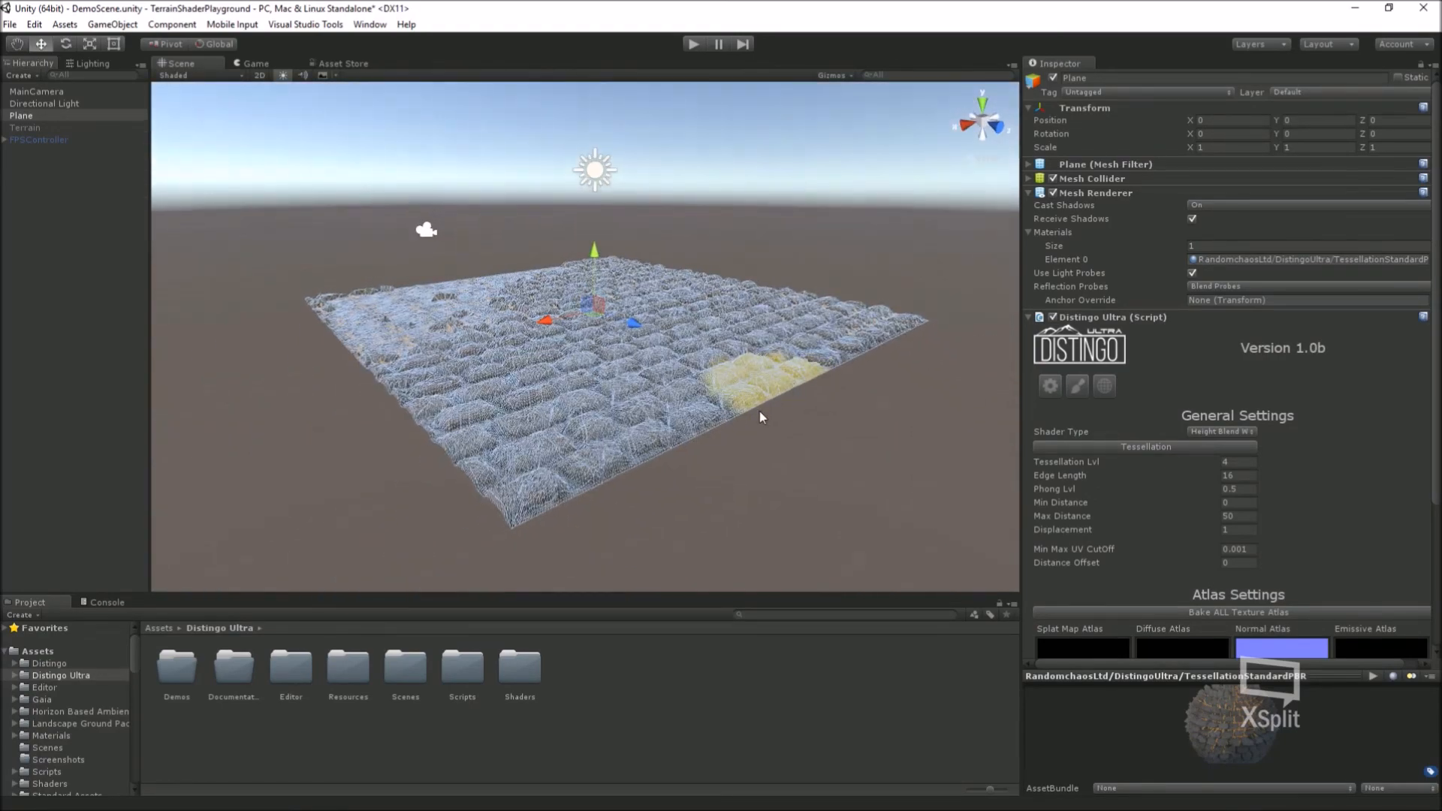
scroll(755, 417, up, 3)
scroll(746, 435, up, 8)
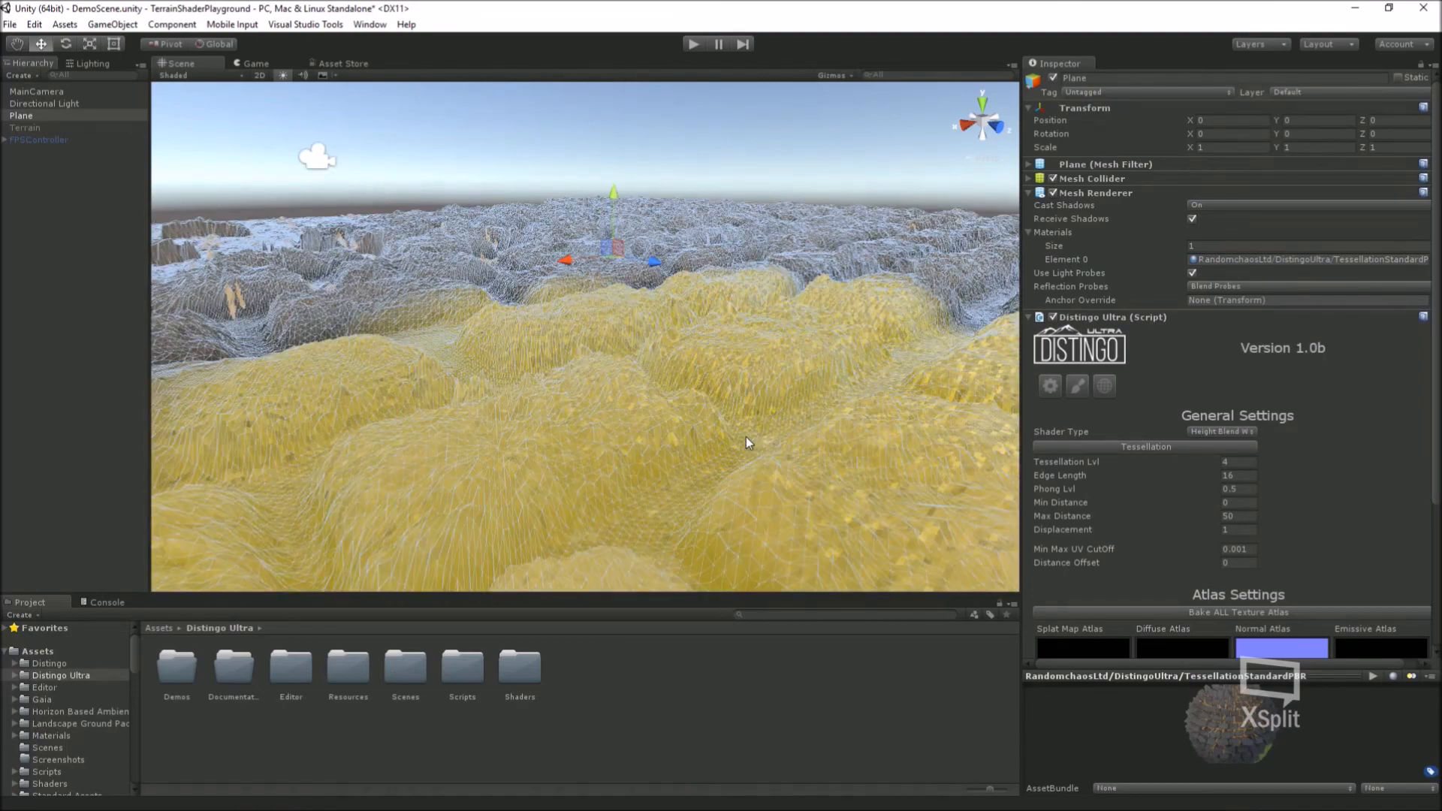
scroll(746, 435, down, 5)
scroll(650, 439, down, 3)
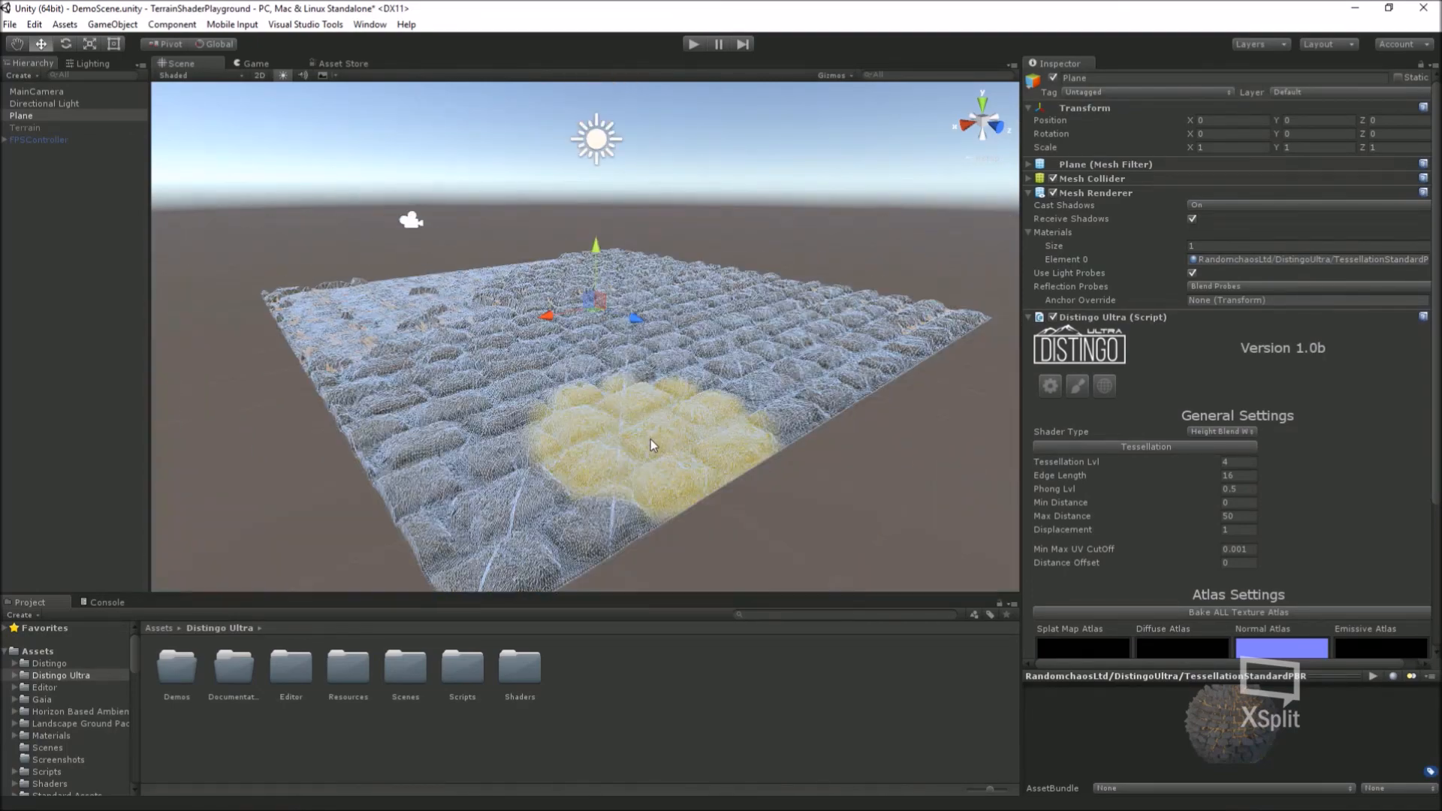
alt+drag(574, 392, 777, 475)
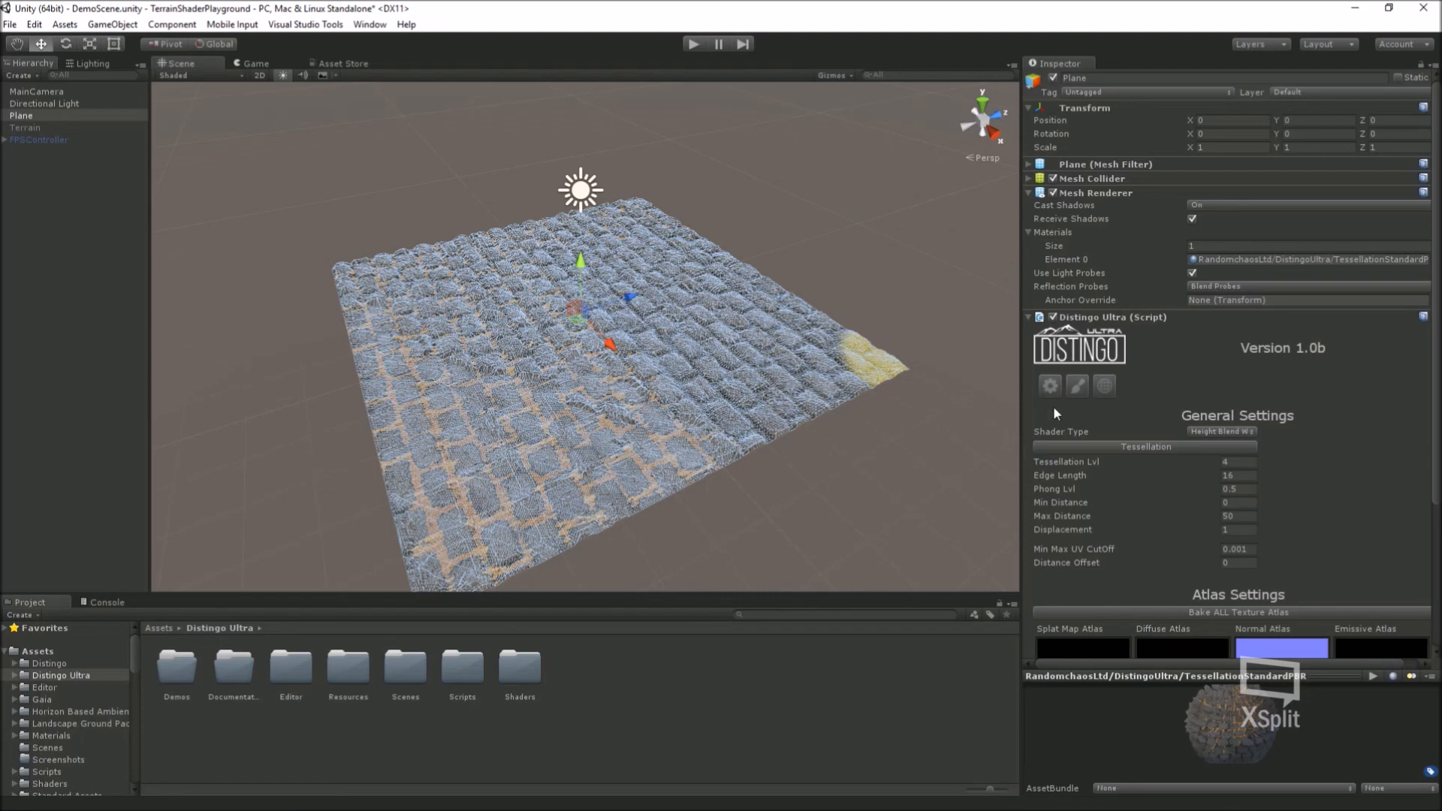
Step: Hide all the Distingo Ultra settings sections and view the plane from its opposite side
click(1075, 391)
click(1075, 389)
click(1051, 387)
click(1102, 386)
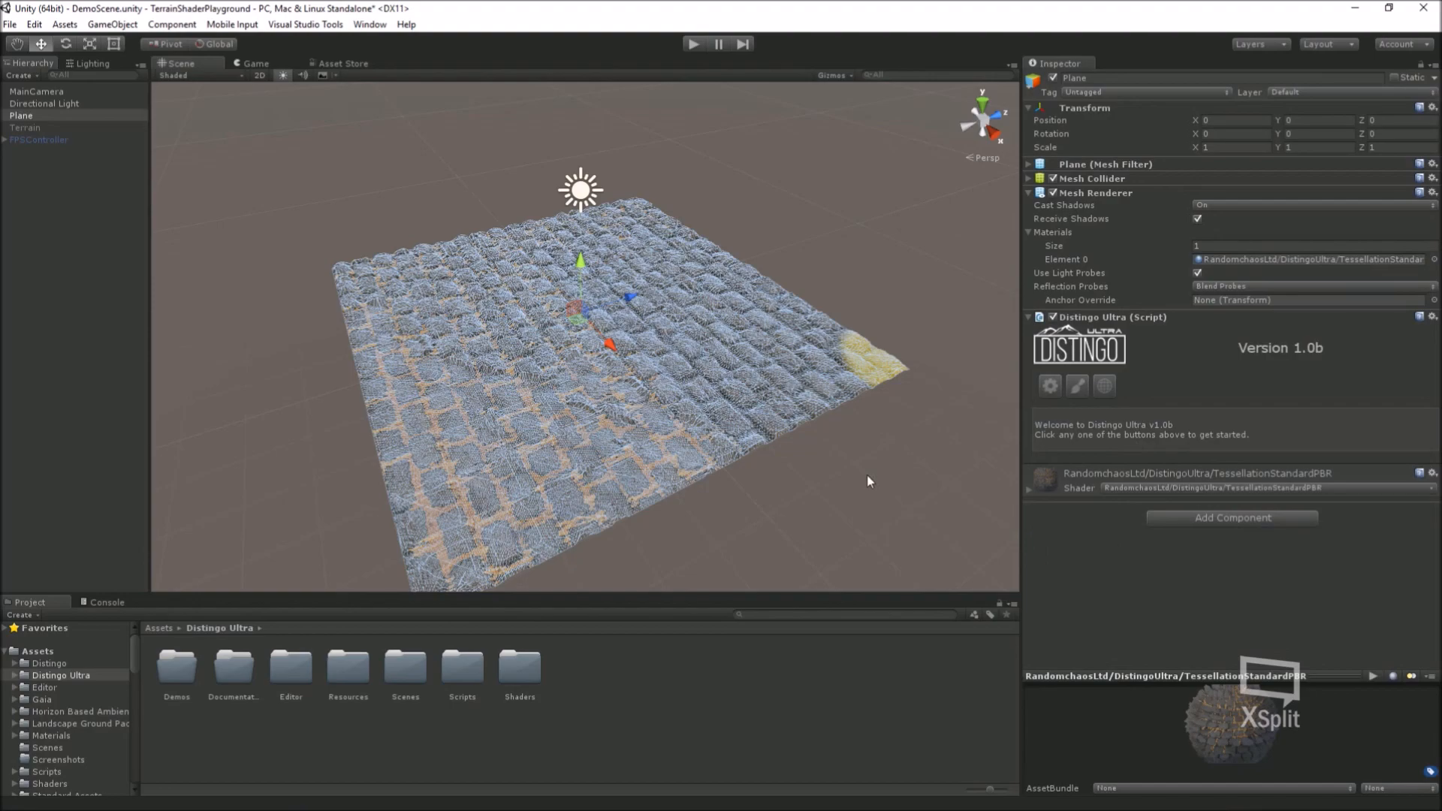
mouse_move(895, 306)
alt+mouse_down()
mouse_move(256, 311)
mouse_move(283, 200)
mouse_move(648, 296)
mouse_move(676, 316)
mouse_move(638, 491)
mouse_move(611, 515)
mouse_move(831, 412)
mouse_move(847, 438)
mouse_move(804, 481)
alt+mouse_up()
alt+drag(428, 440, 501, 413)
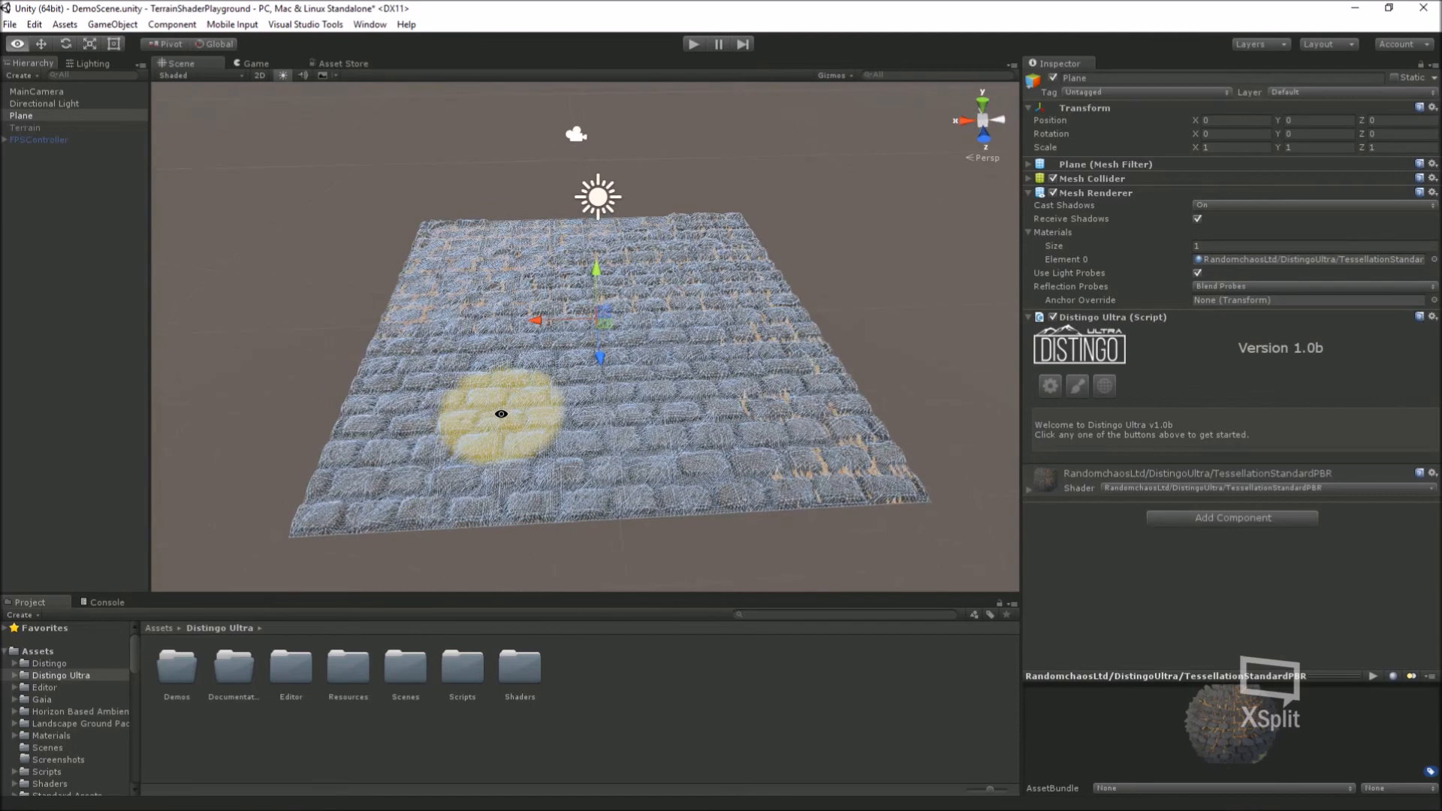